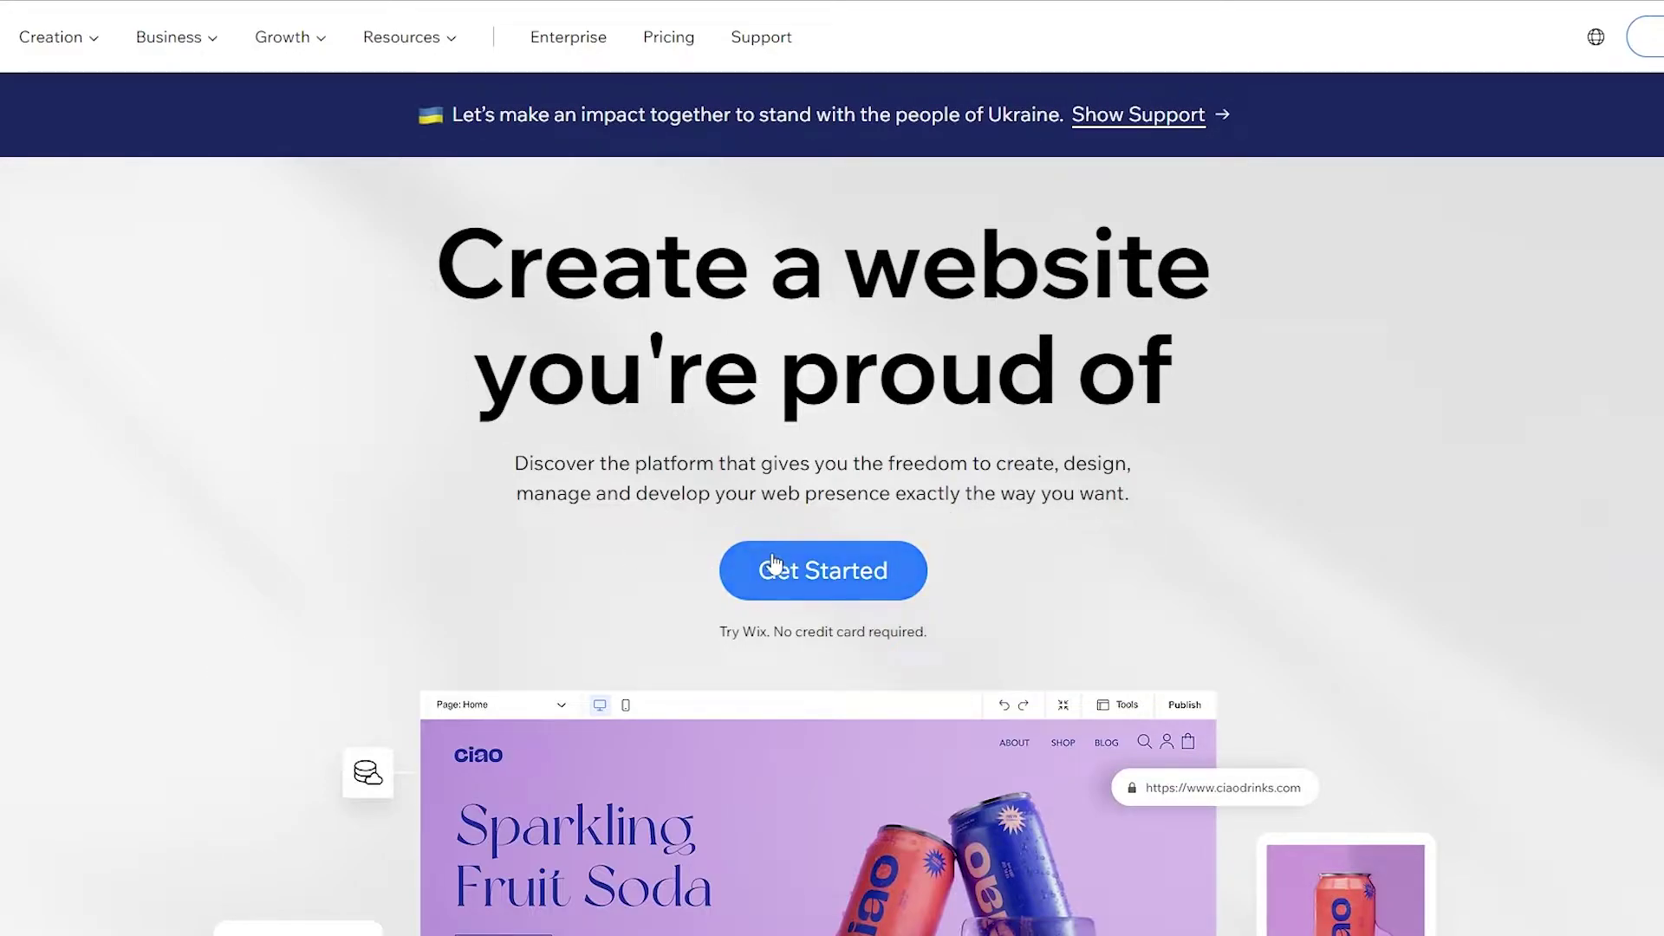
From the My Sites dashboard, choose Create New Site to start a brand new website
click(769, 568)
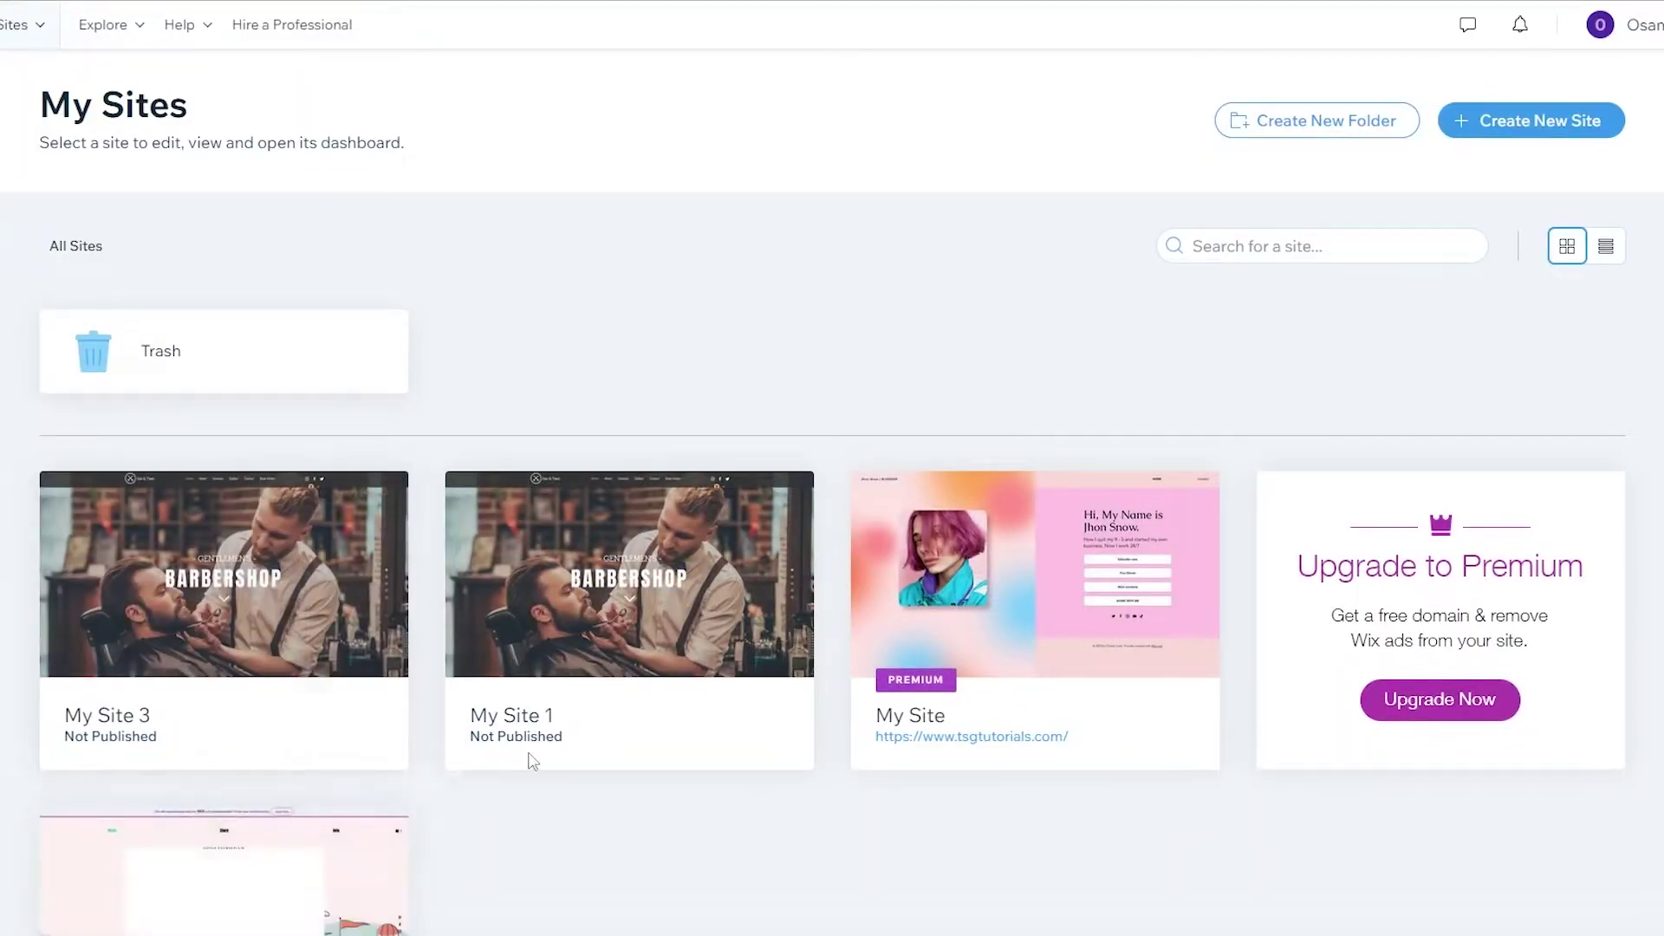
scroll(1078, 840, down, 3)
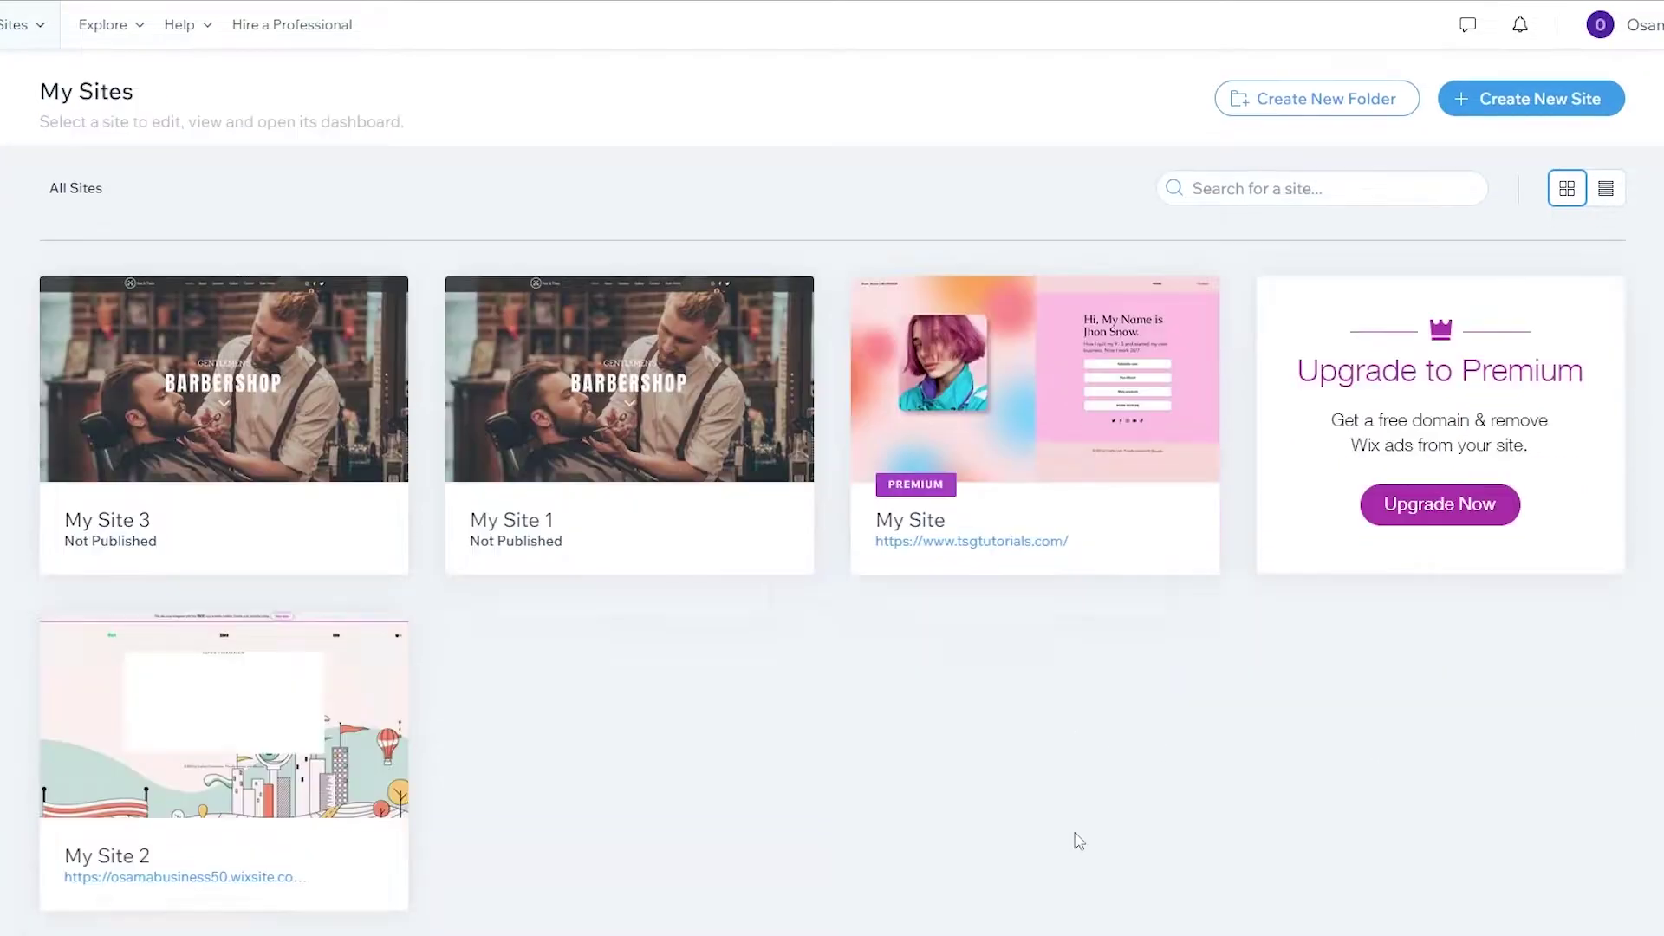
scroll(1051, 810, up, 3)
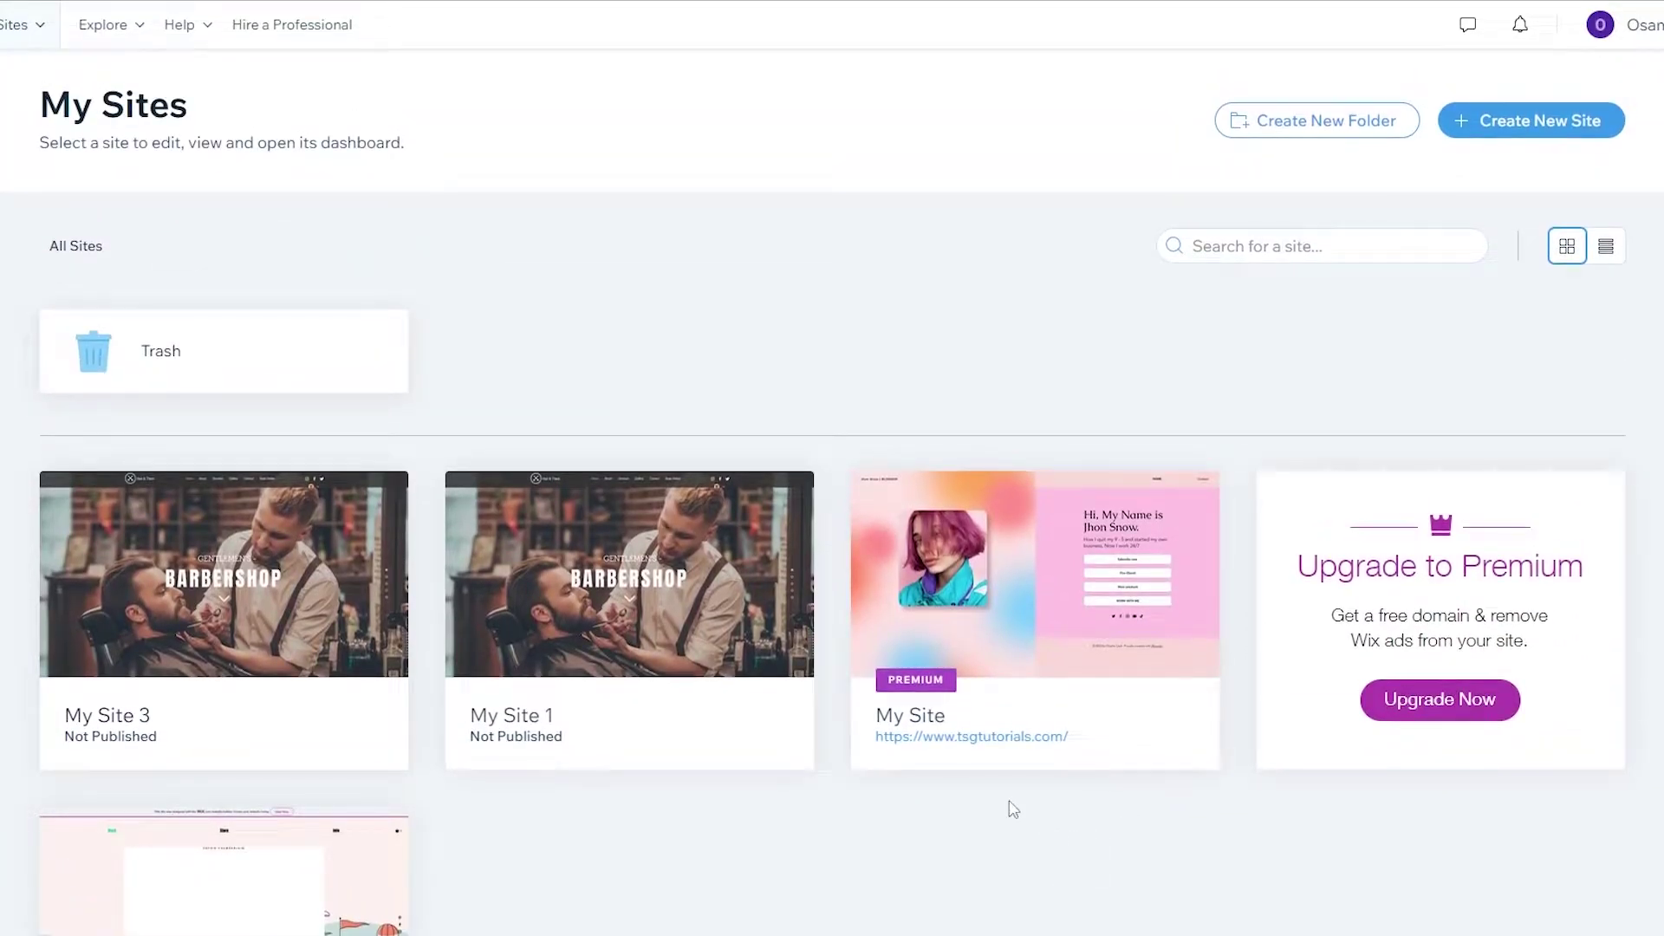
click(1474, 121)
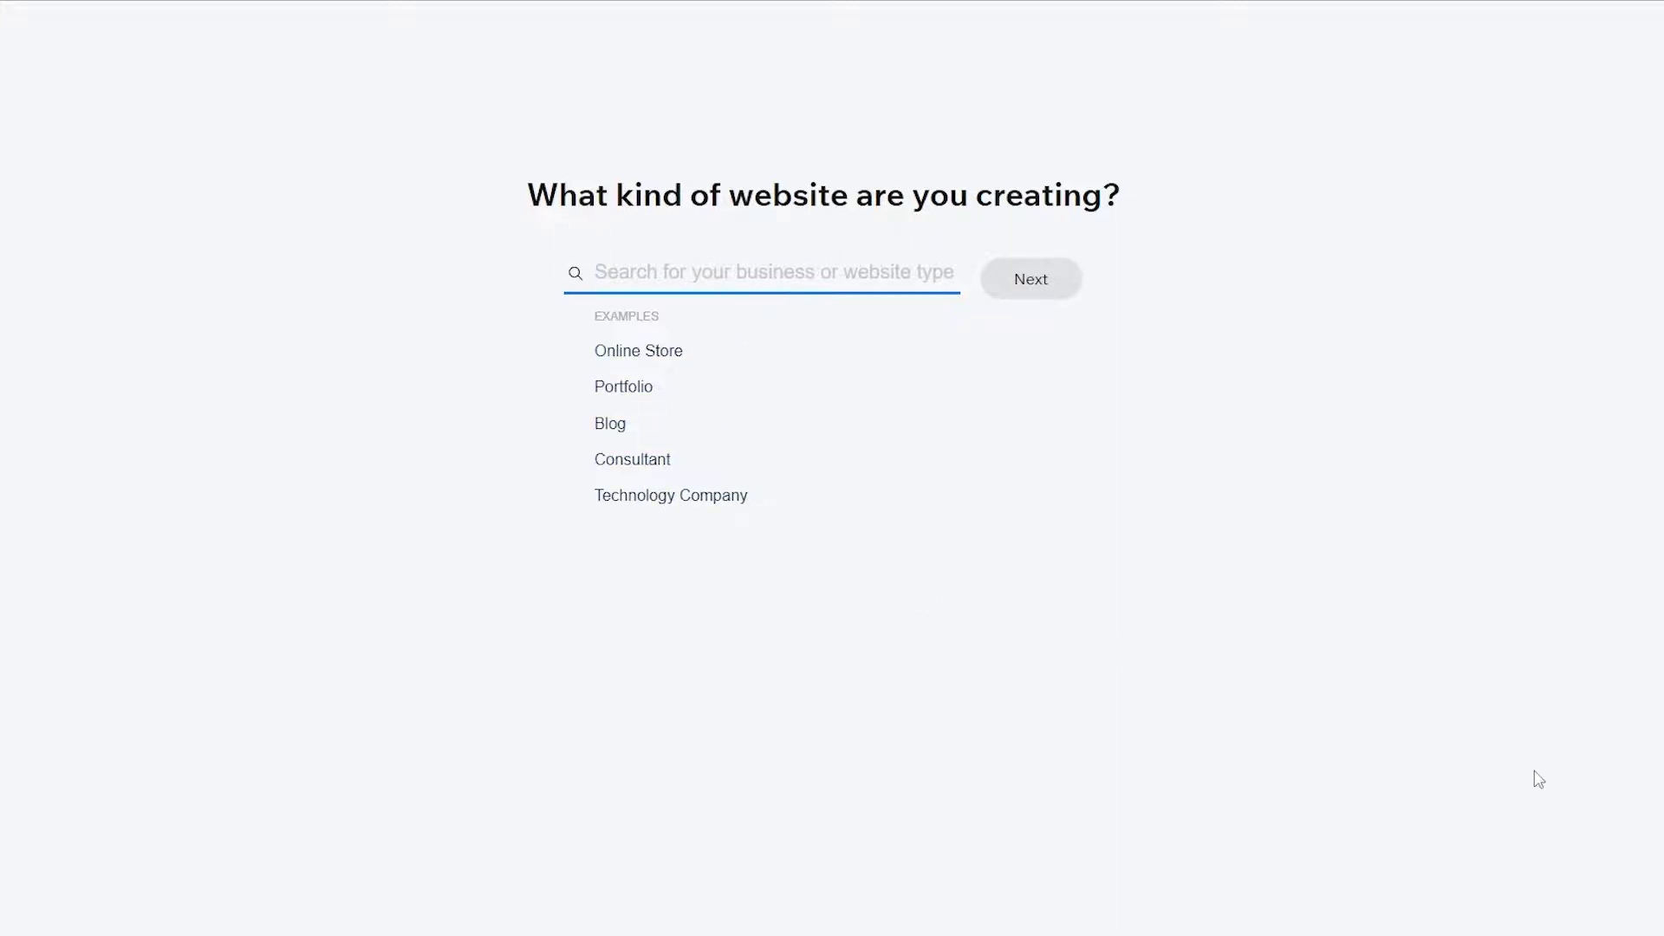
Skip the site-type question, compare Wix ADI with the Editor, and choose Edit a Template
click(769, 465)
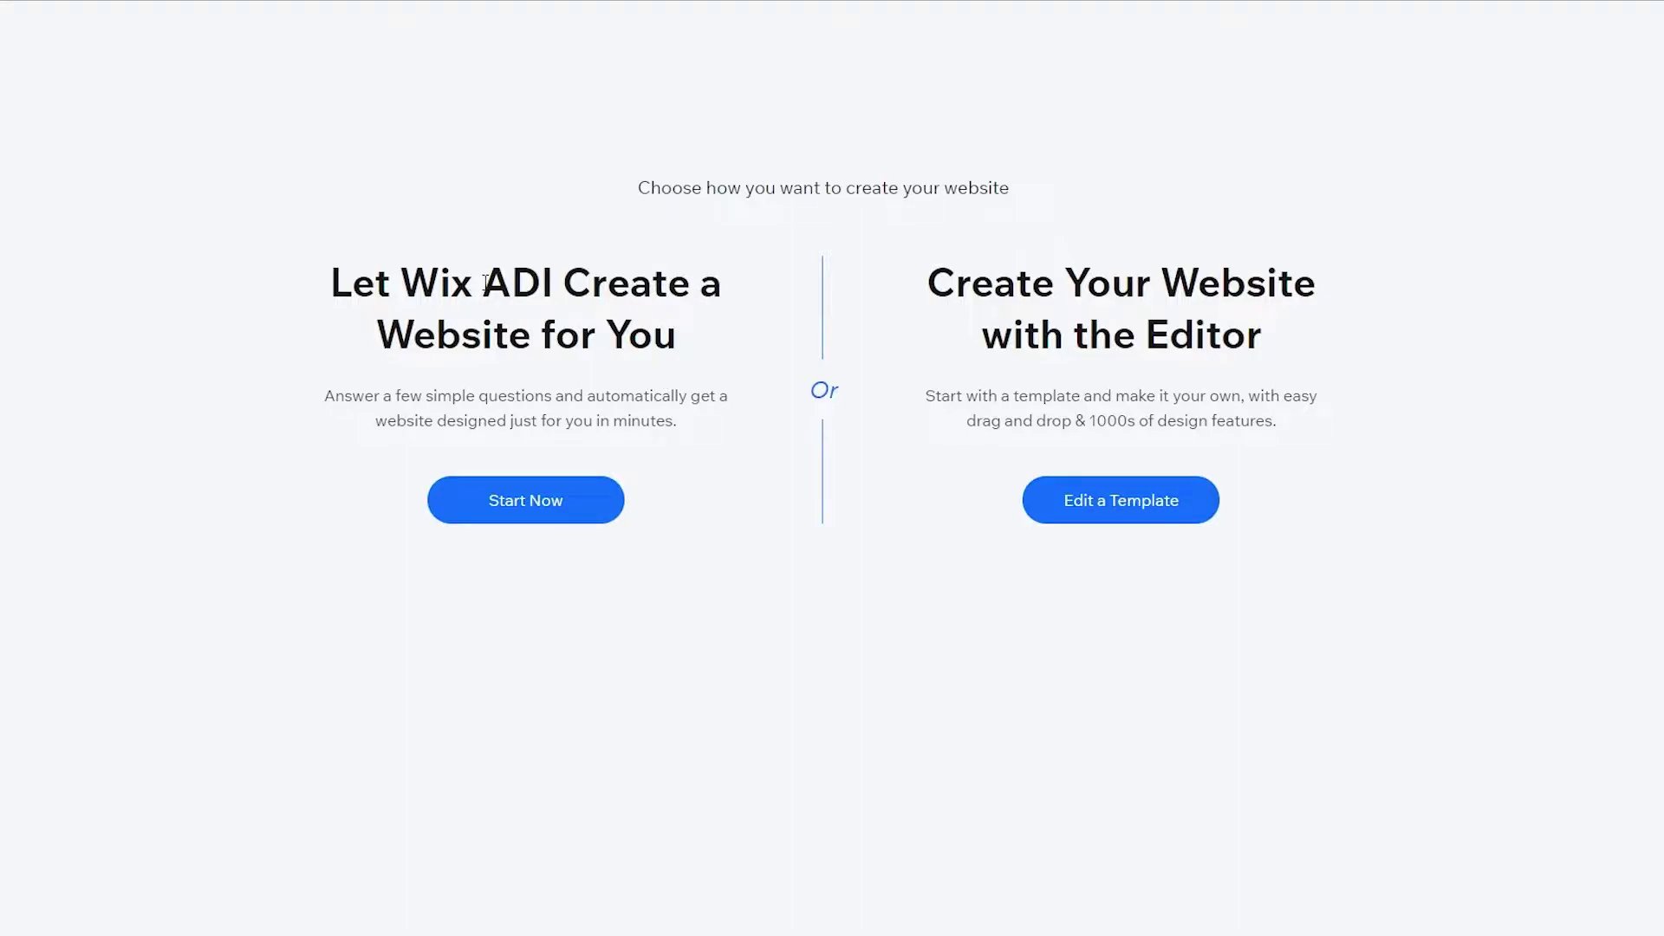
drag(489, 278, 556, 283)
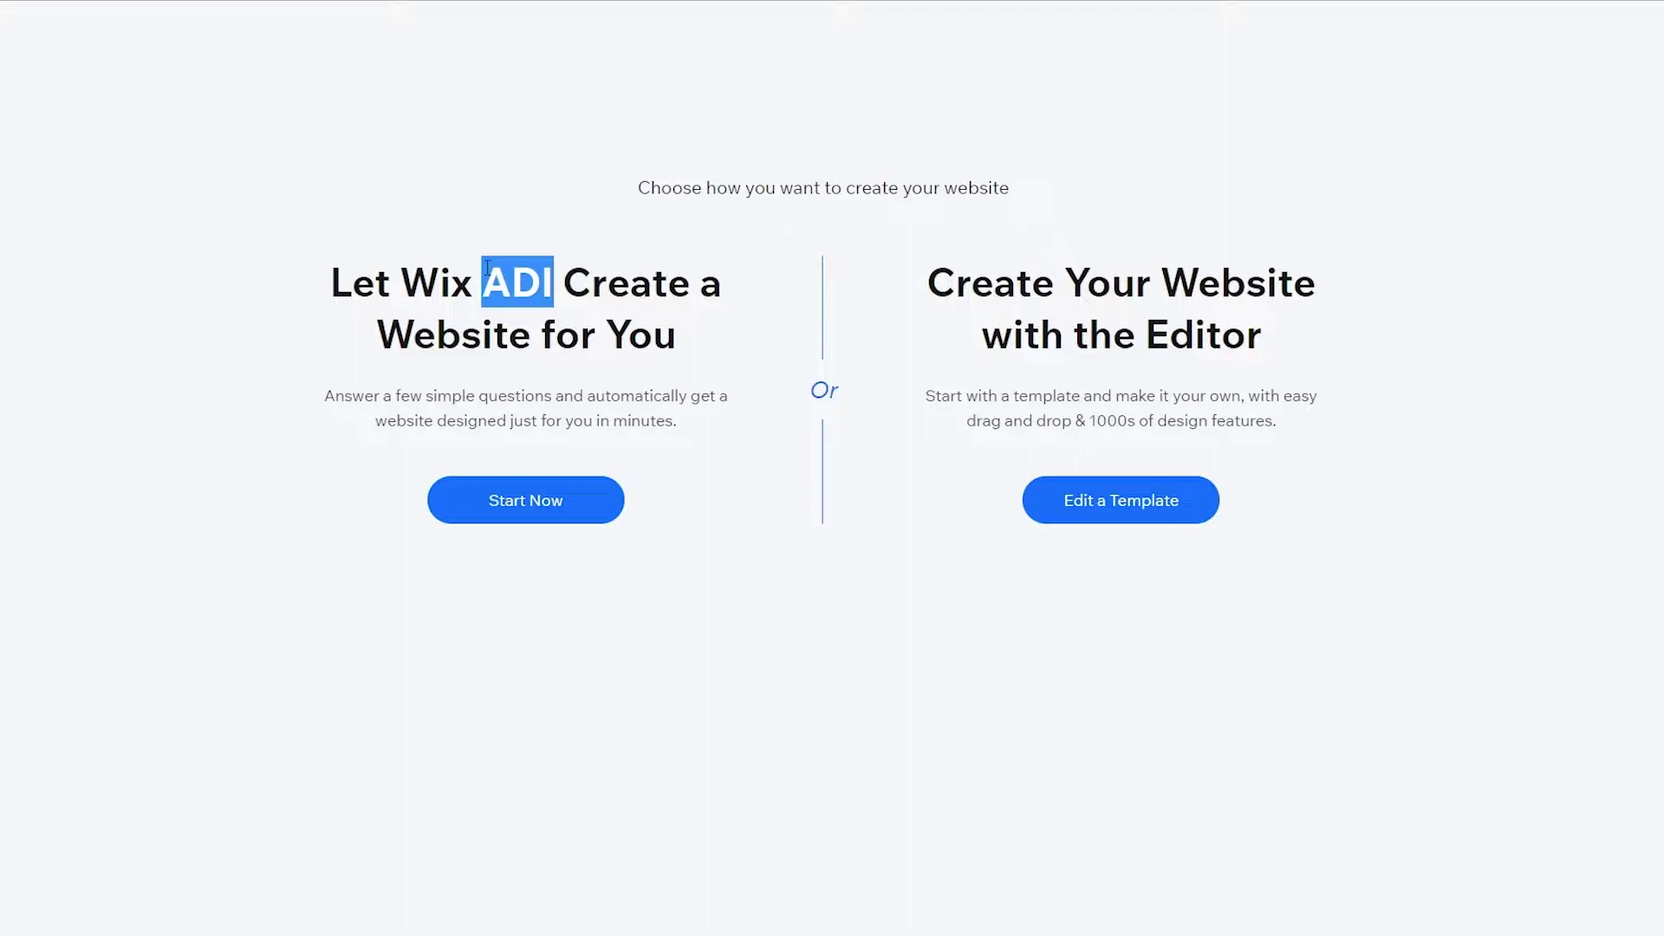
click(523, 285)
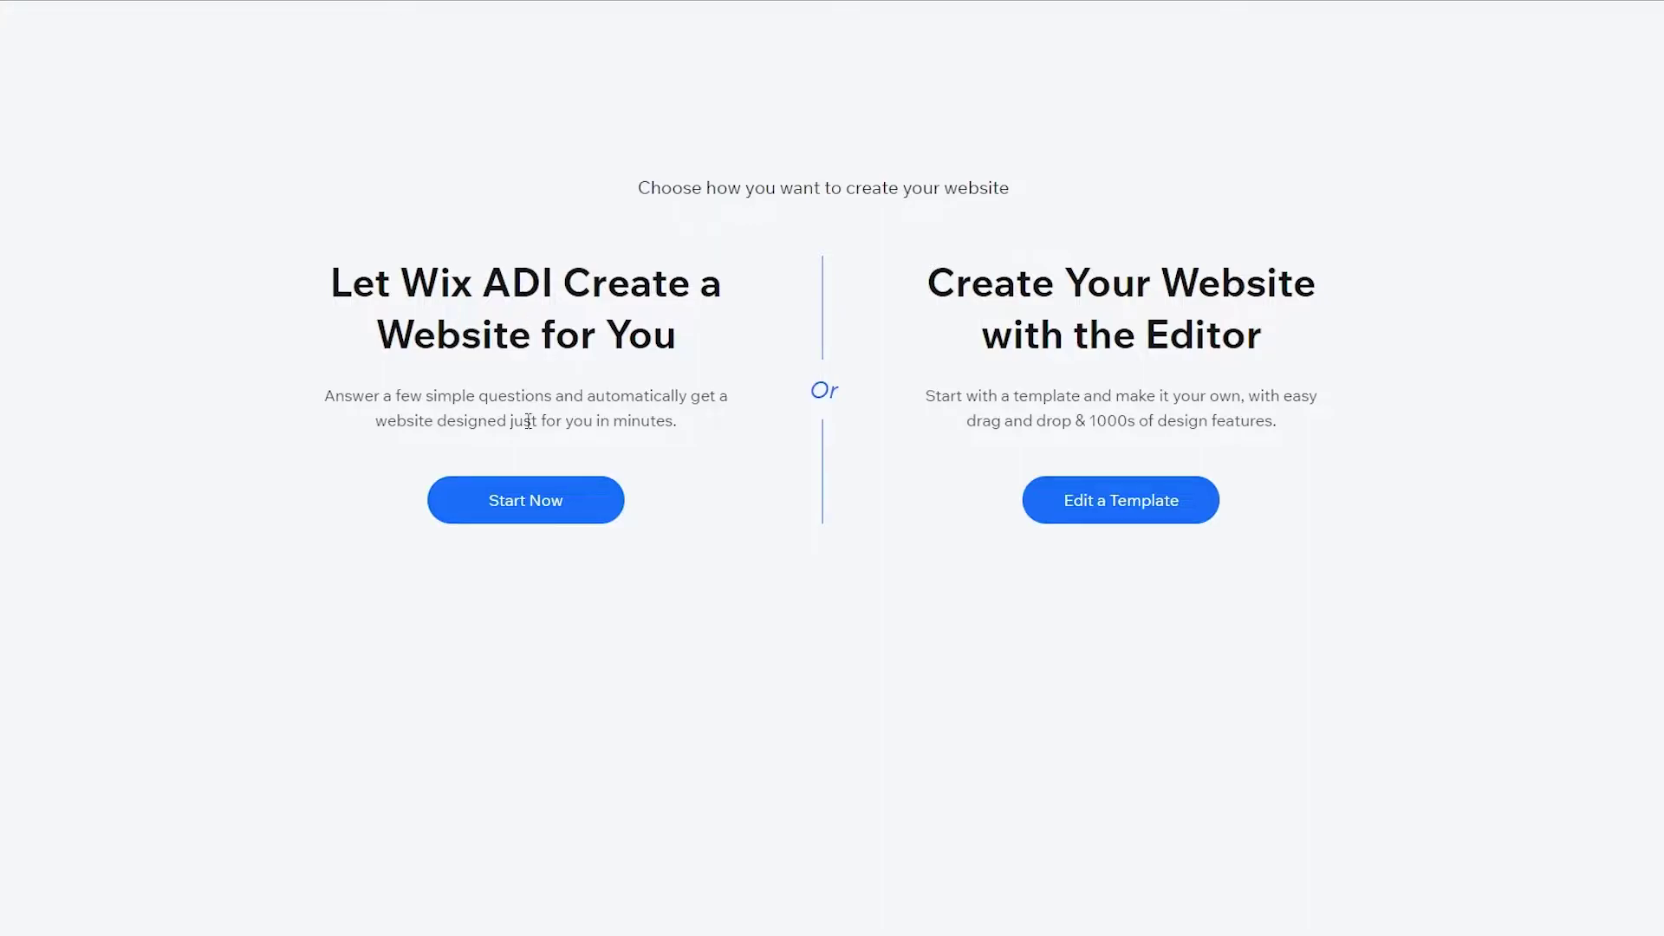
drag(1148, 323, 1270, 336)
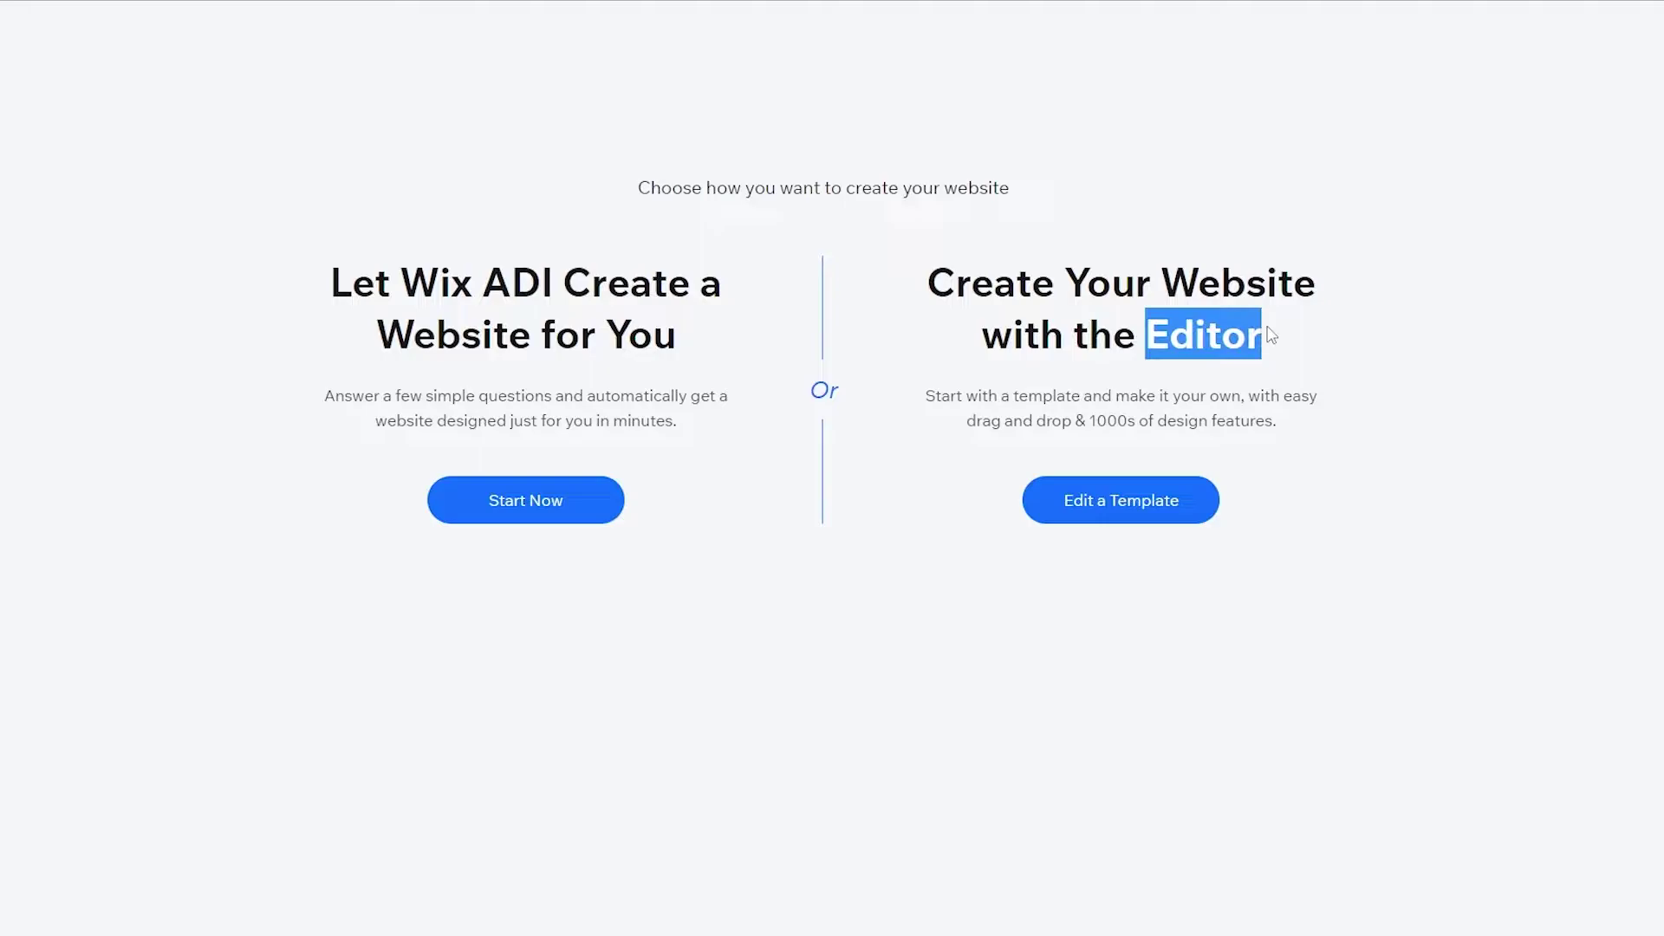
click(1139, 549)
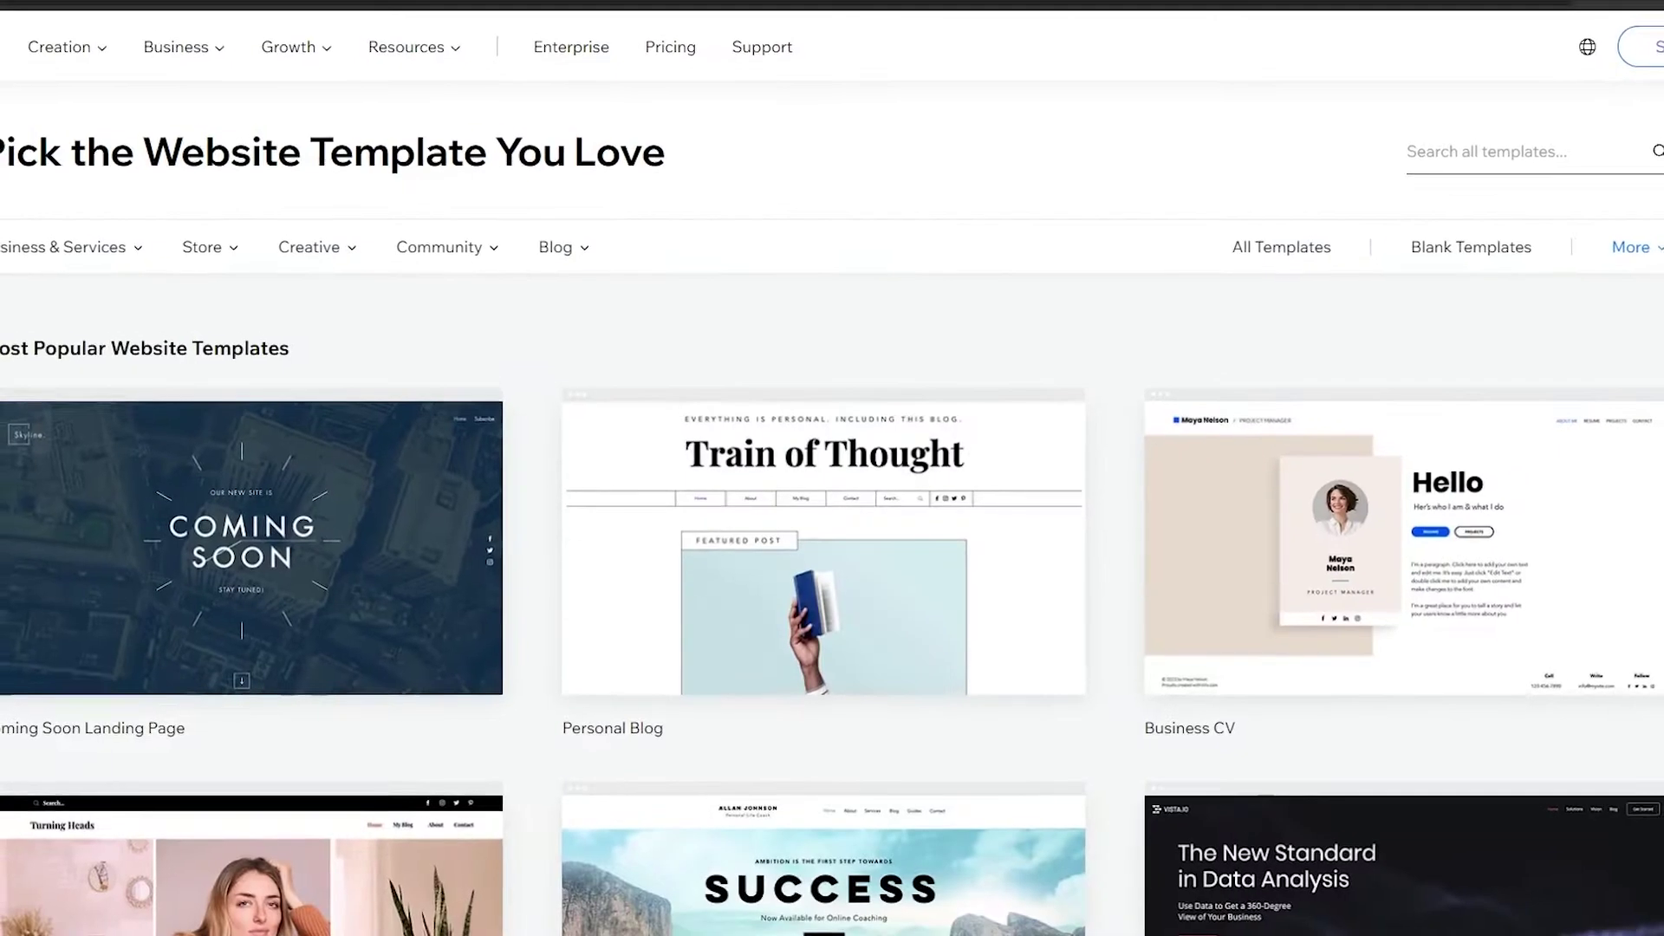
Switch the template gallery to All Templates and browse the list
scroll(1387, 485, down, 4)
scroll(1301, 434, up, 4)
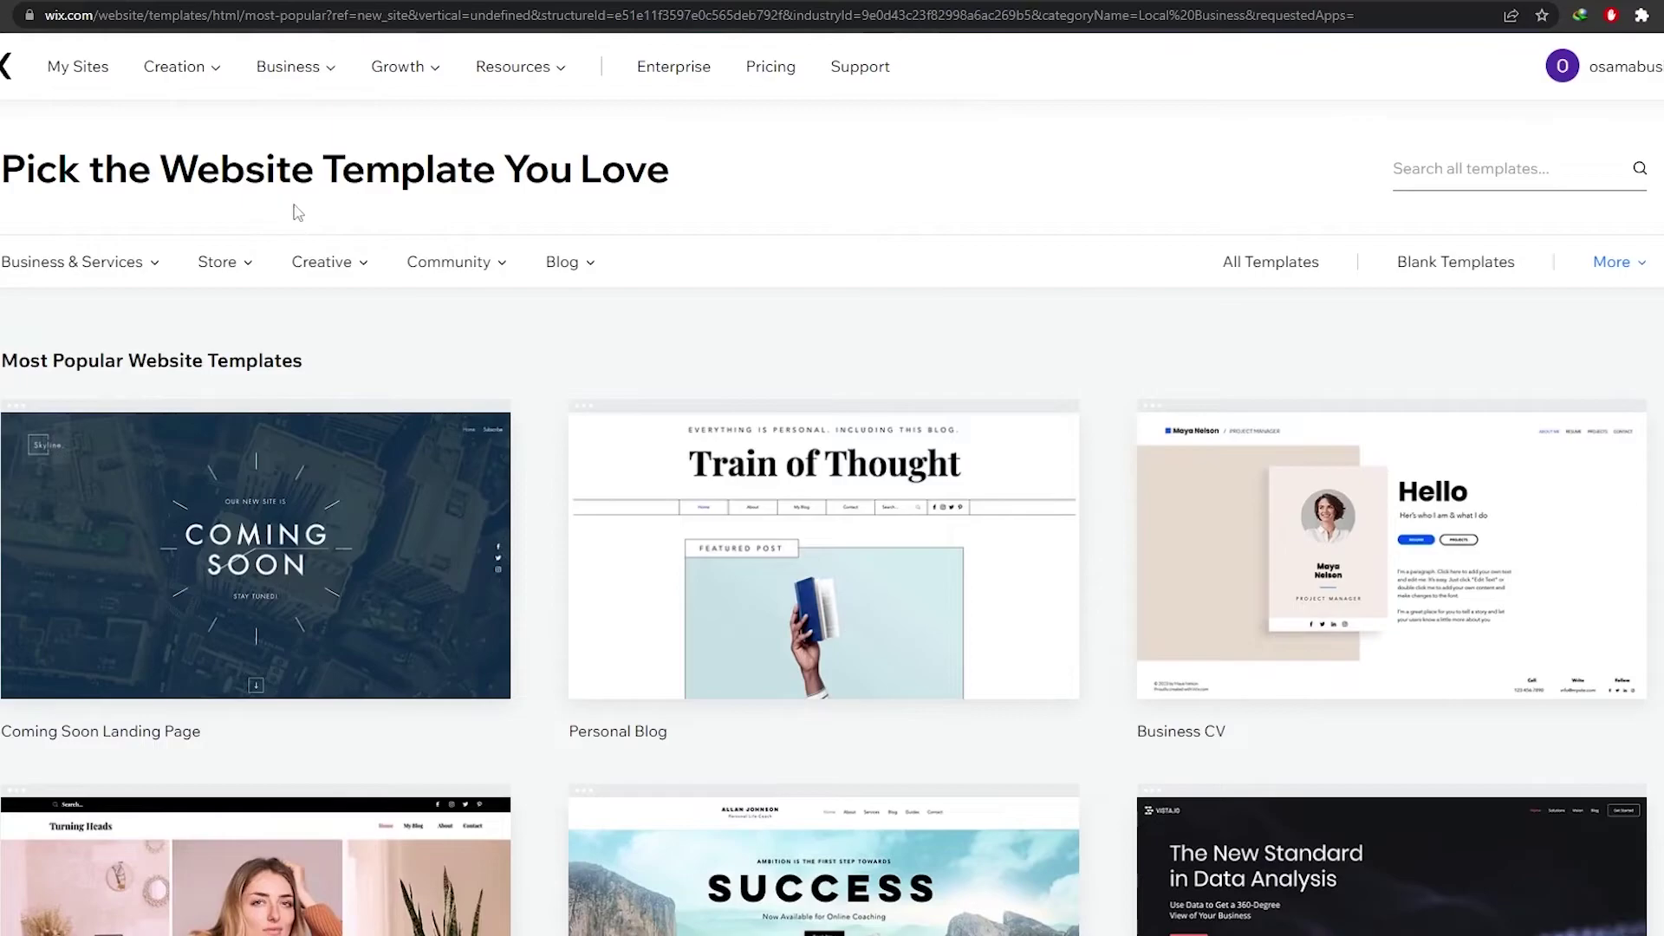
click(1248, 261)
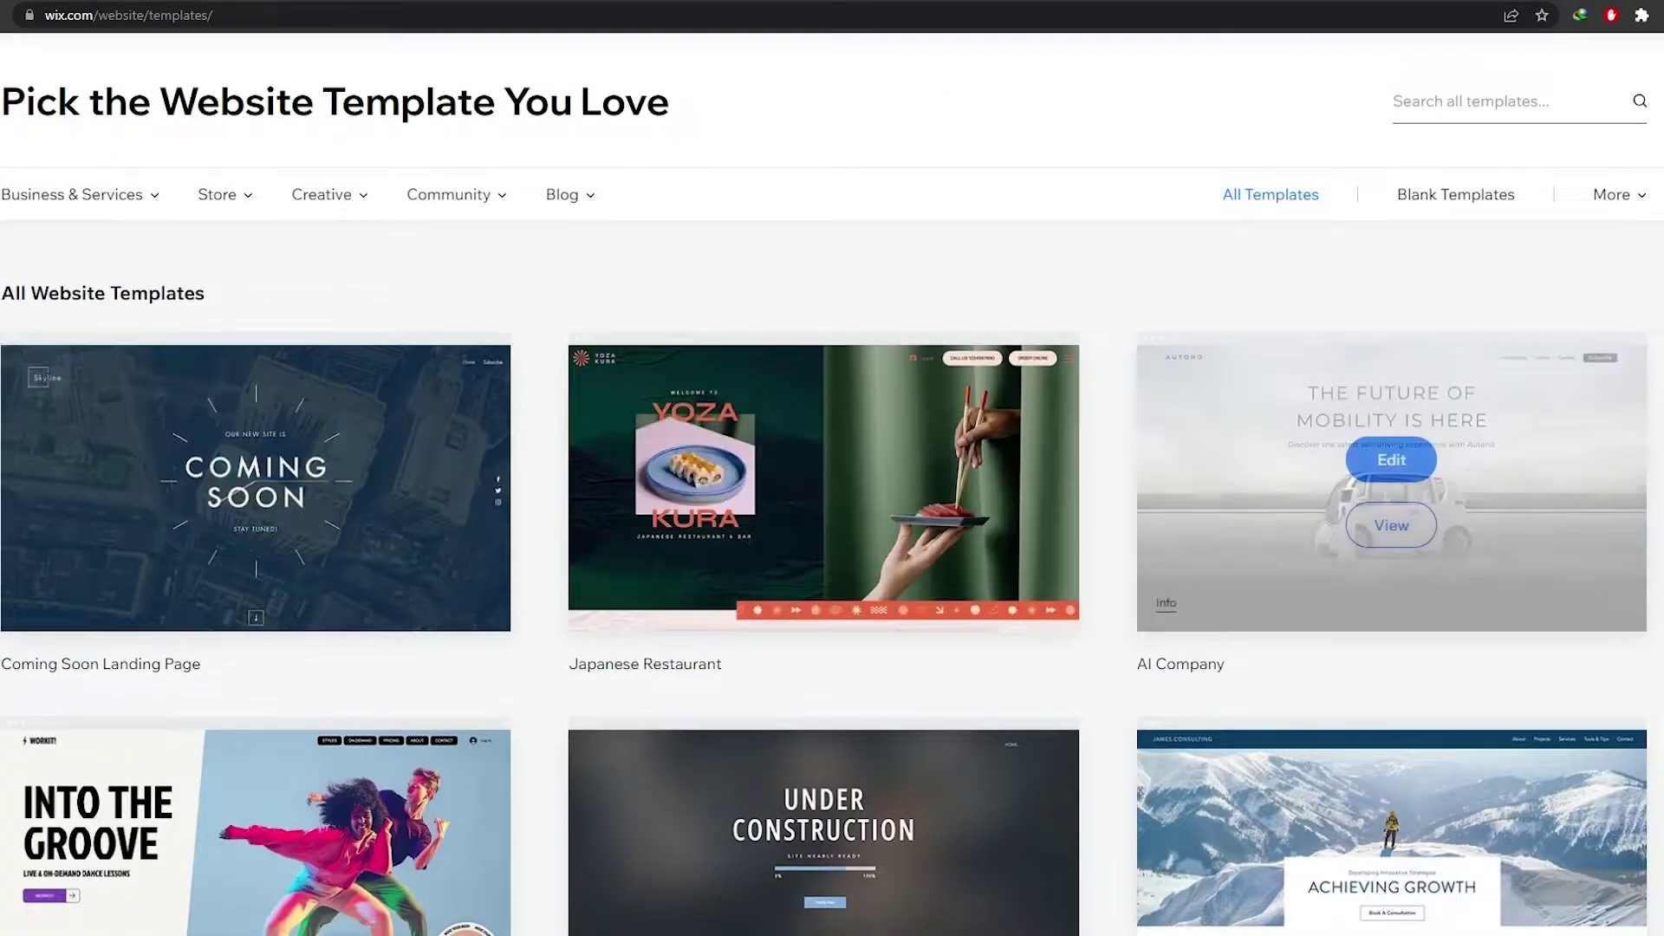
scroll(252, 746, down, 7)
scroll(832, 486, down, 7)
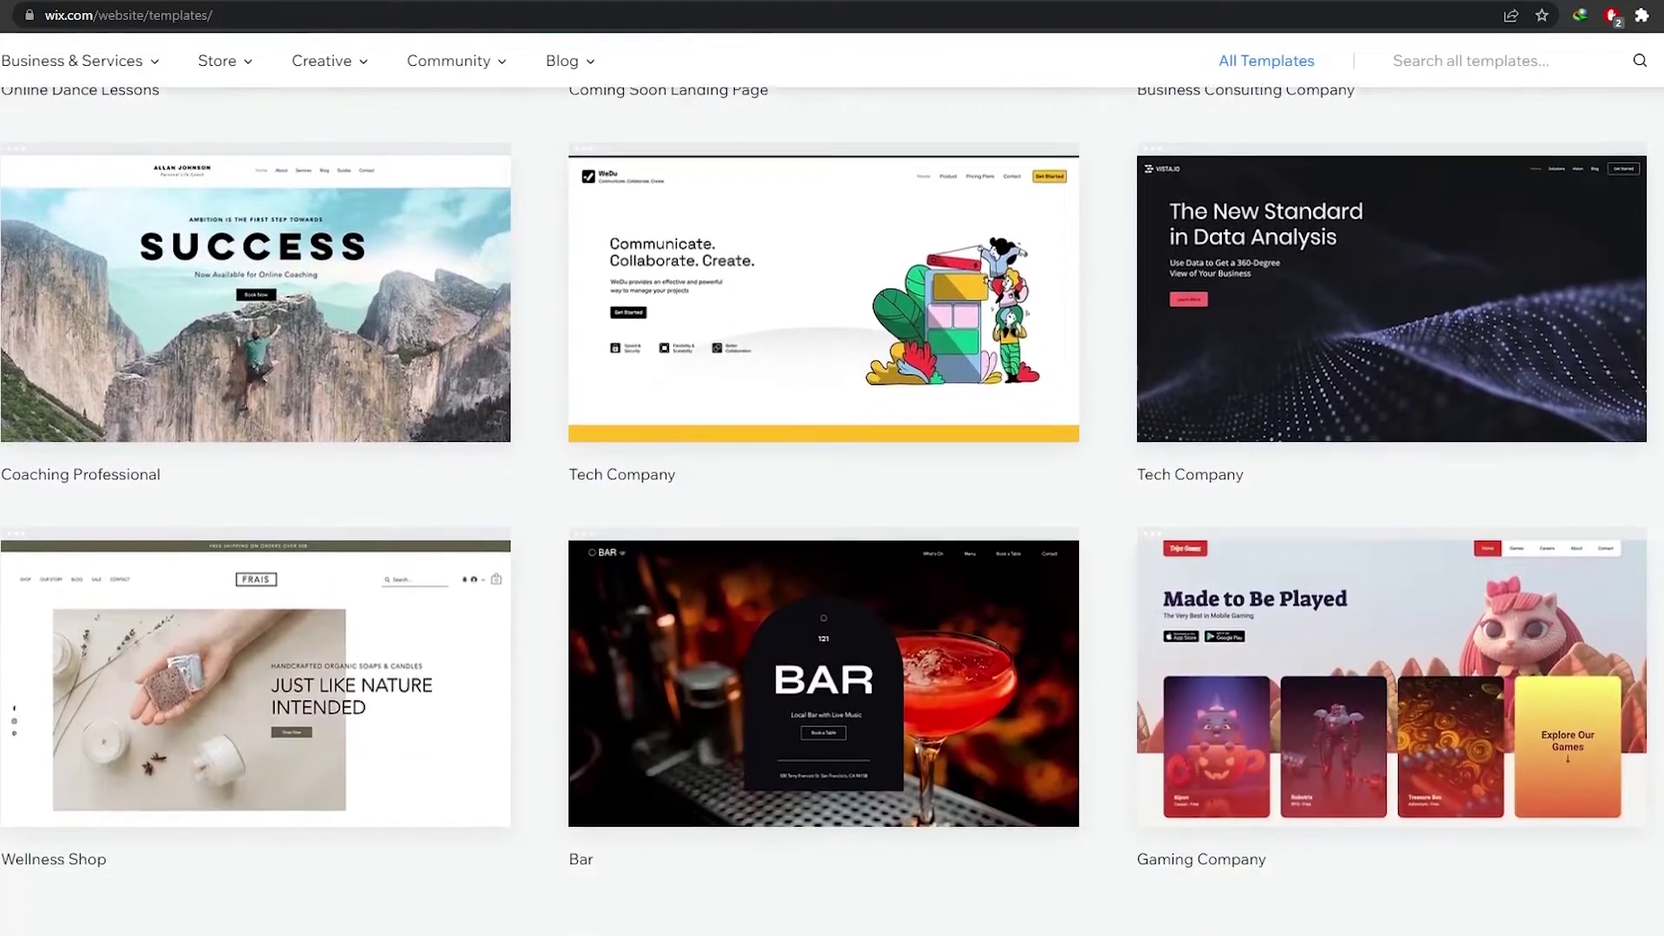
scroll(832, 485, up, 3)
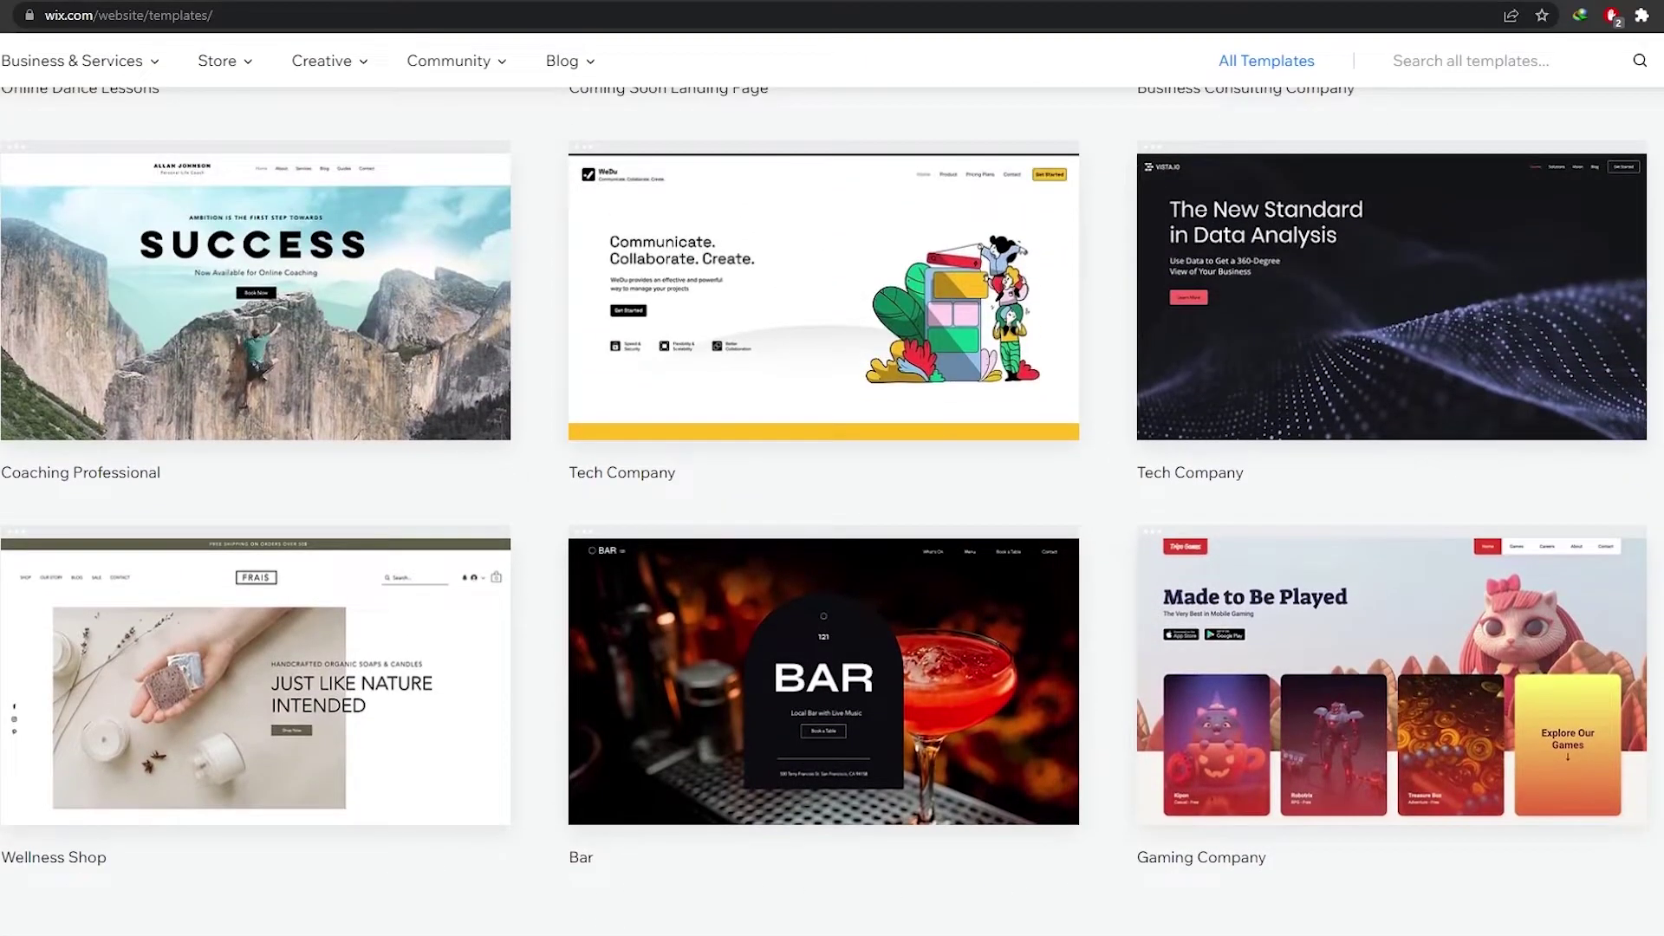
scroll(833, 520, up, 10)
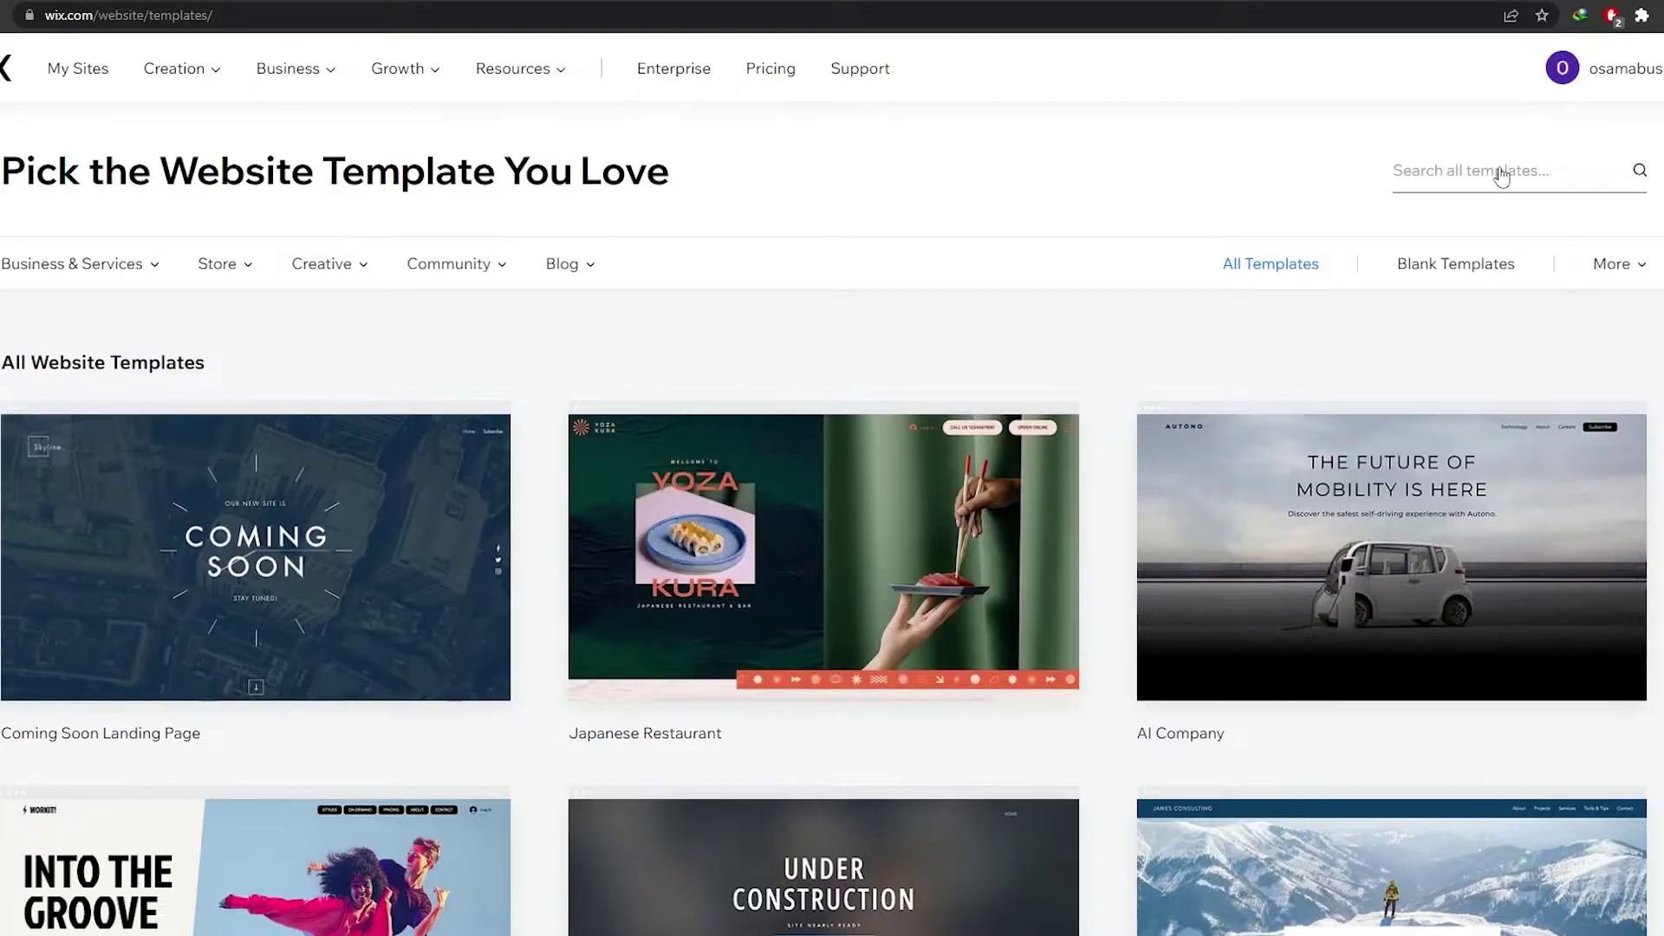
Search templates for 'NFT' and preview the Art Store template from the results
click(1443, 180)
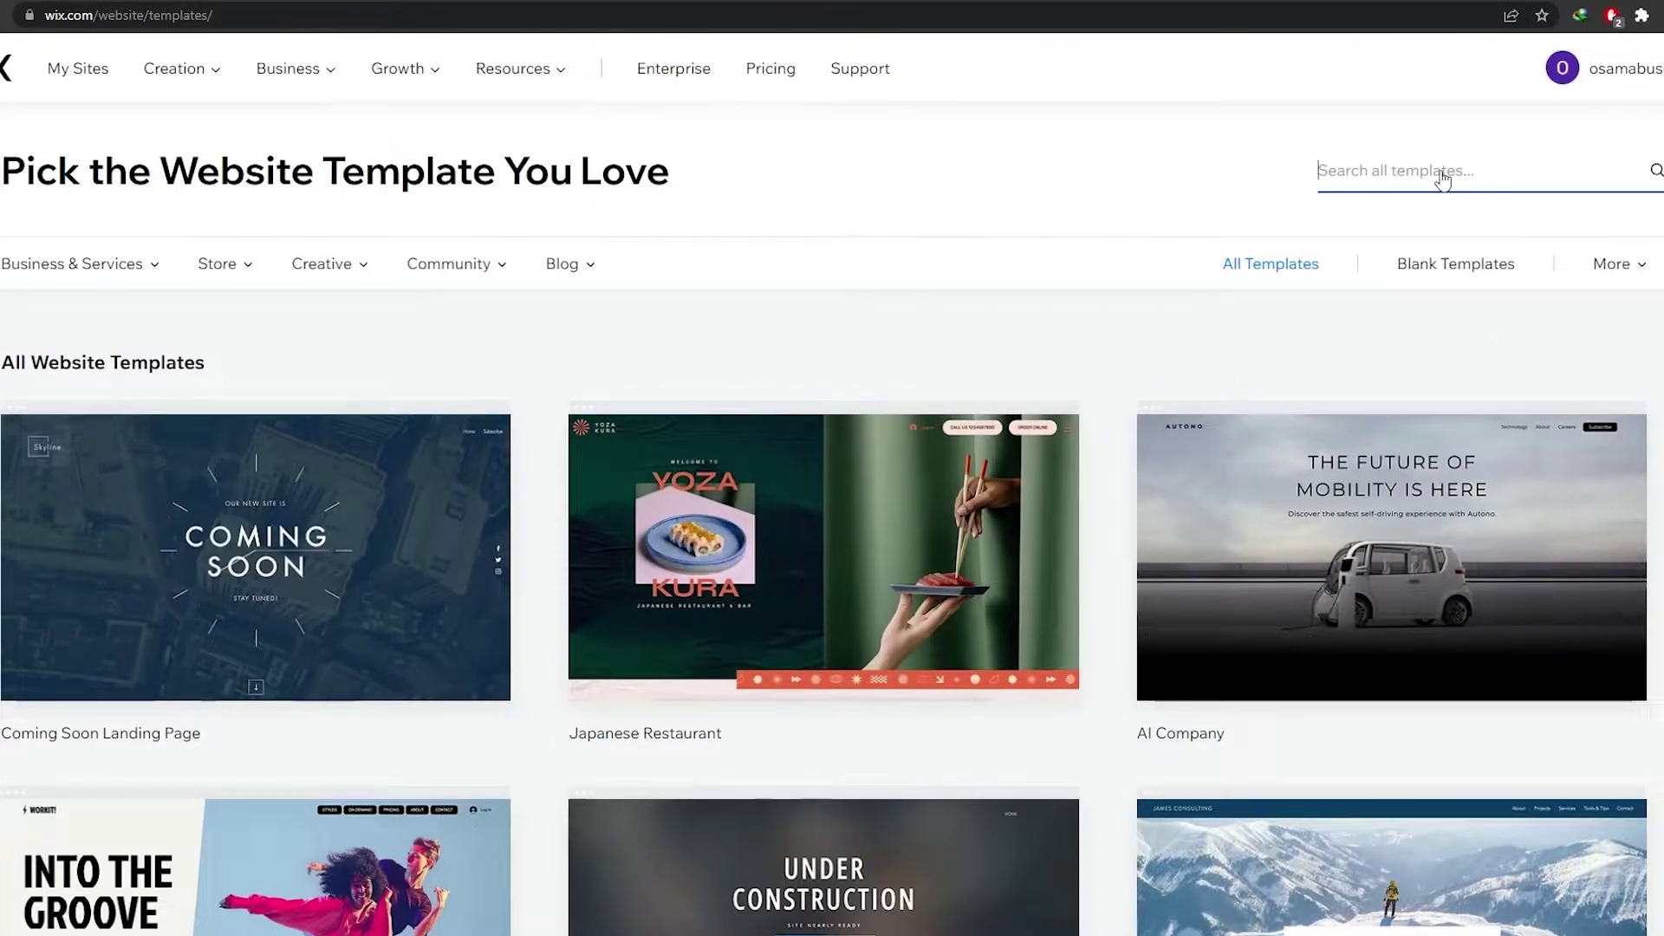
text(NFT)
key(Return)
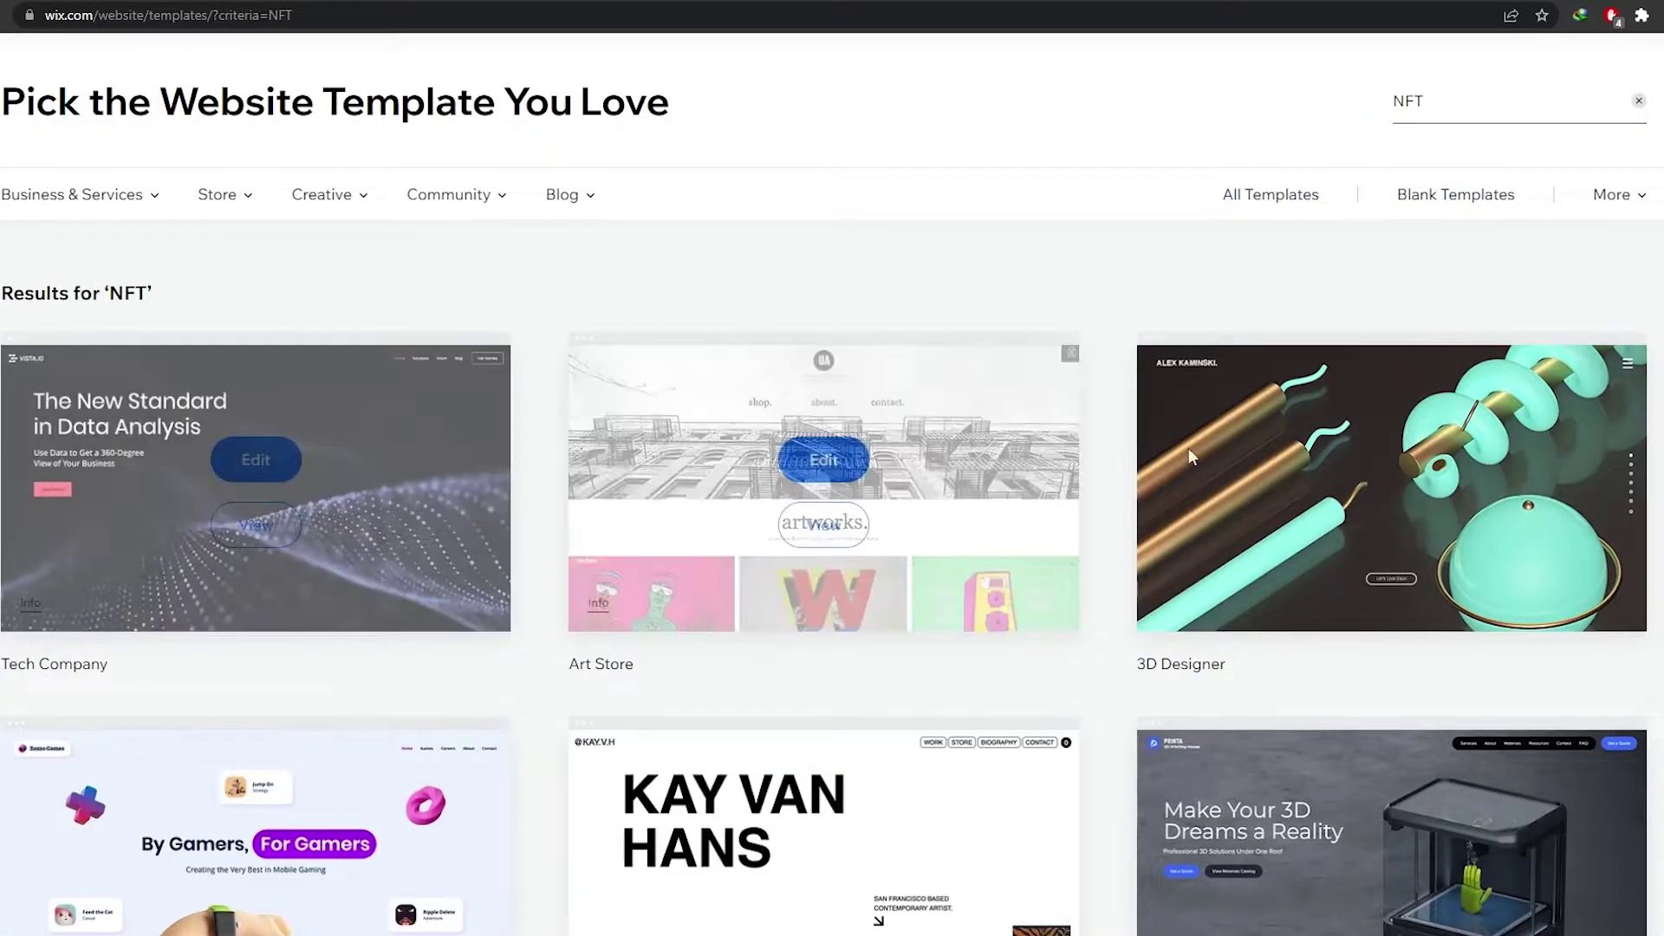
scroll(1446, 562, down, 4)
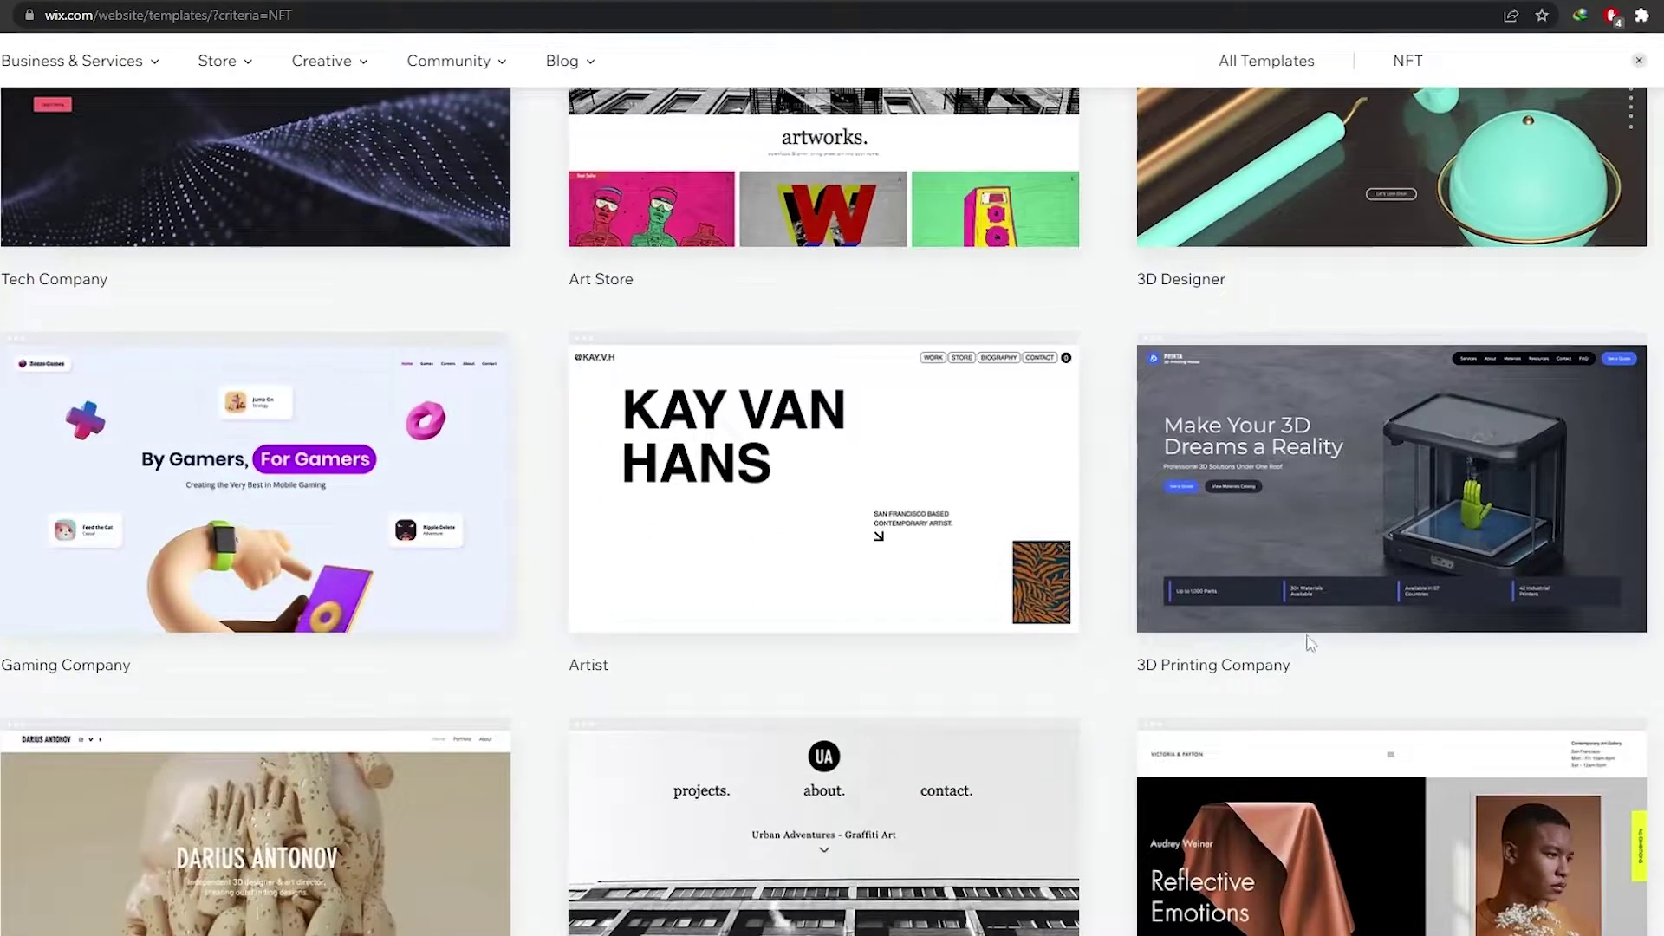
scroll(1308, 638, down, 2)
scroll(823, 511, down, 2)
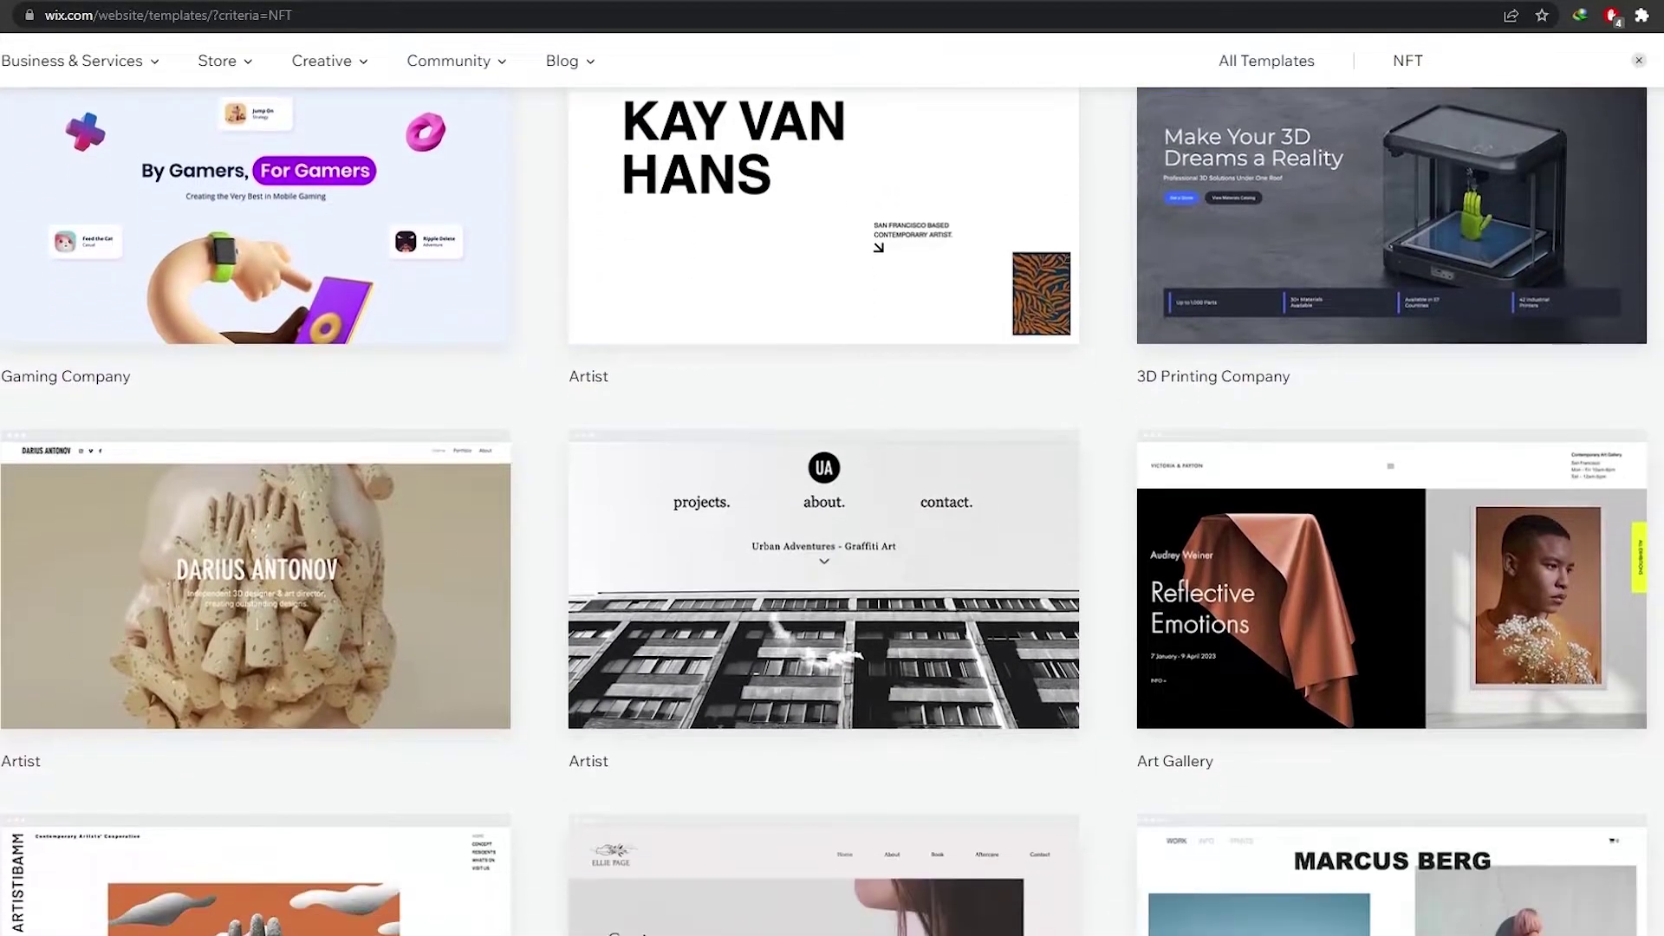
scroll(1393, 788, down, 2)
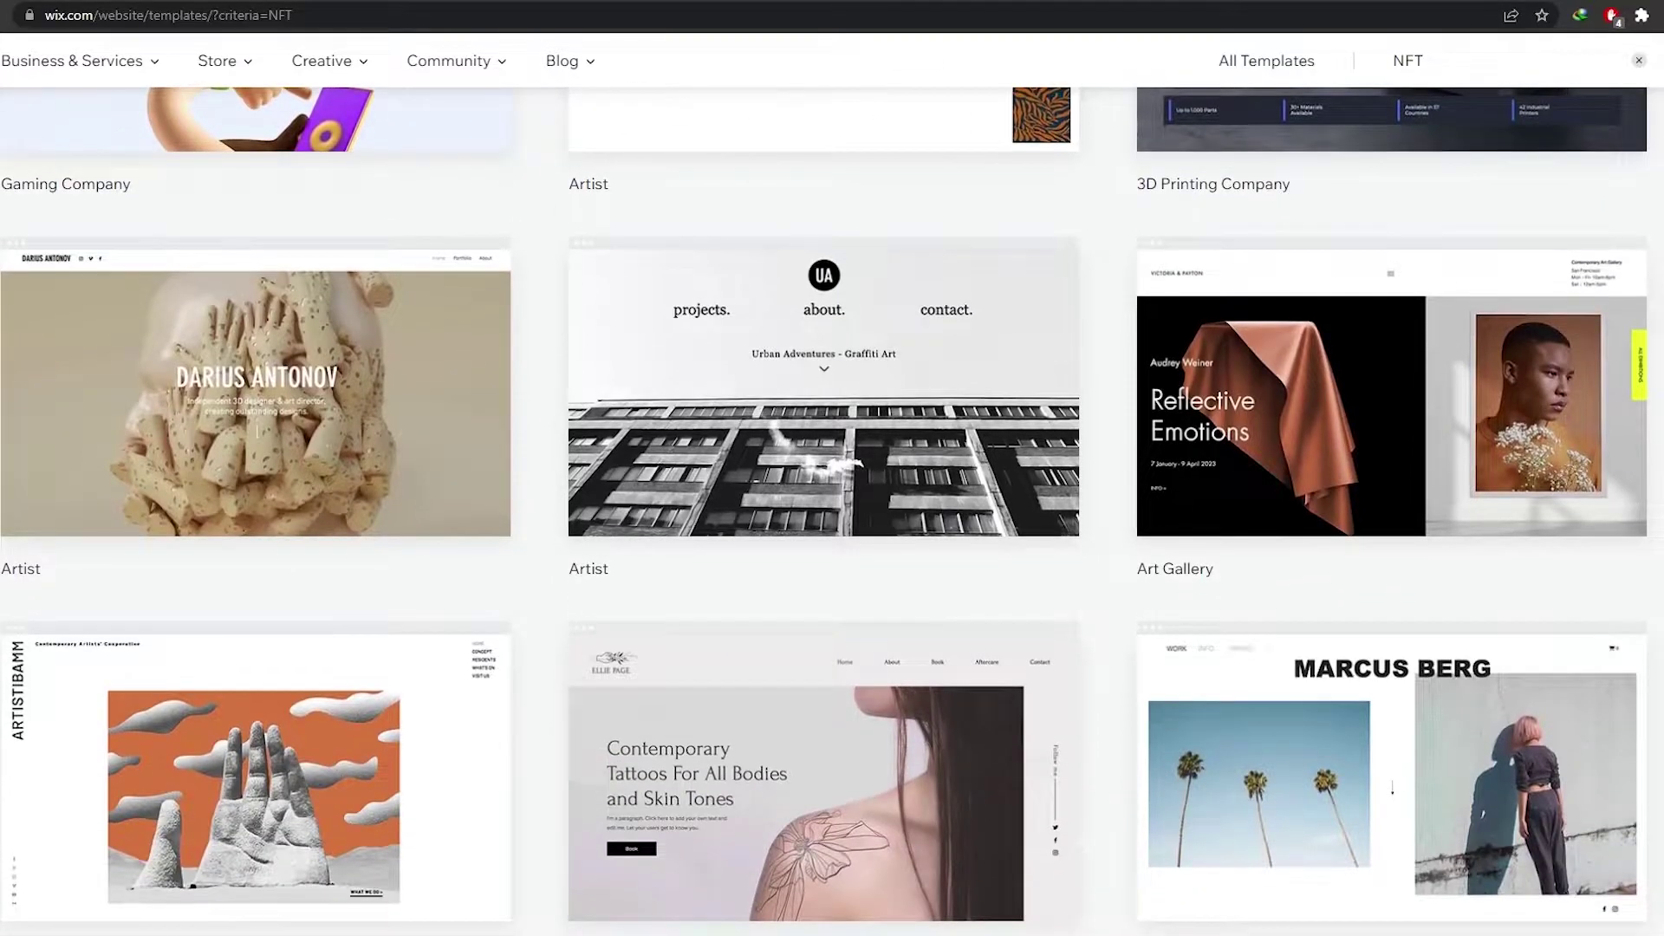
scroll(824, 511, down, 2)
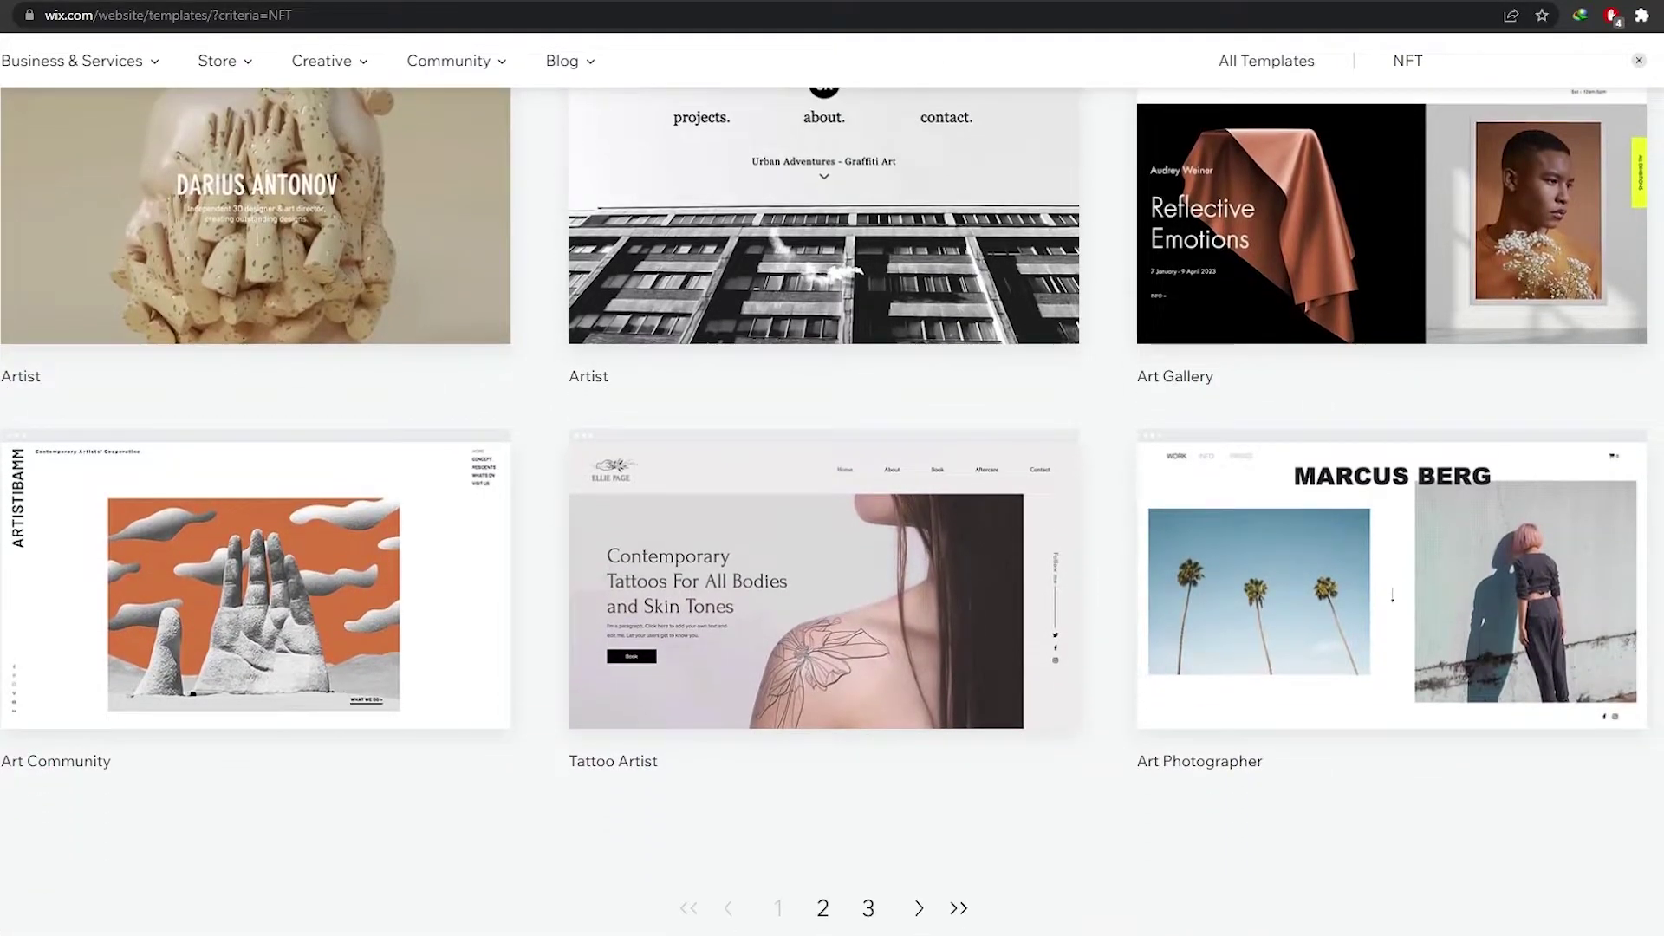
scroll(1392, 597, up, 8)
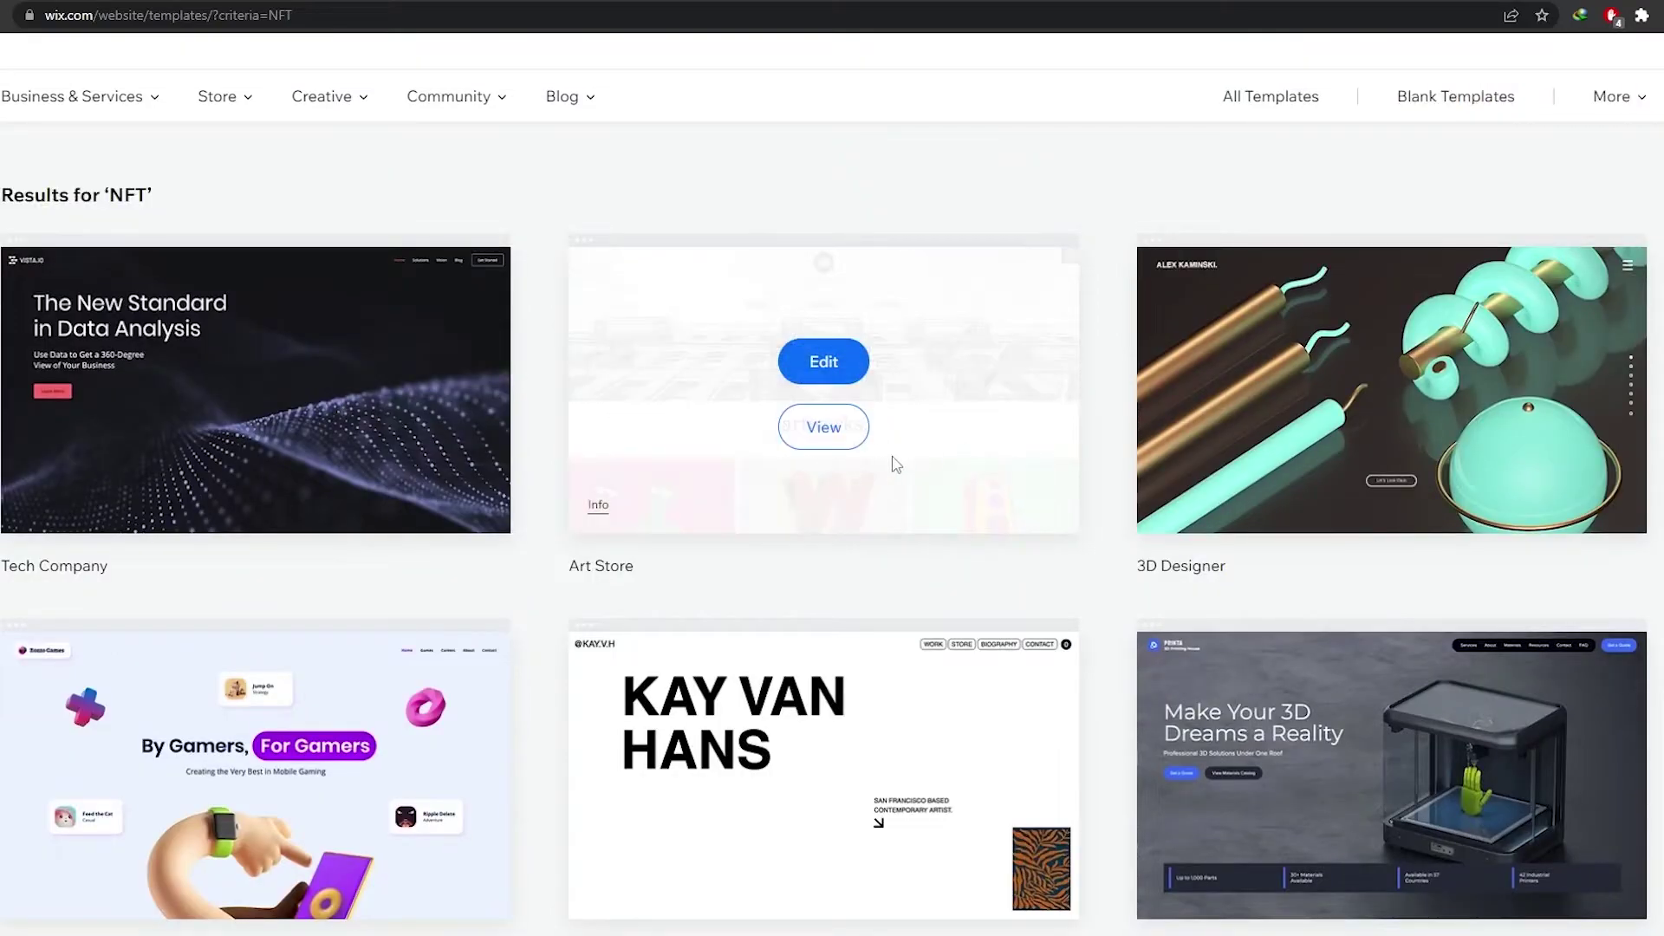
click(823, 427)
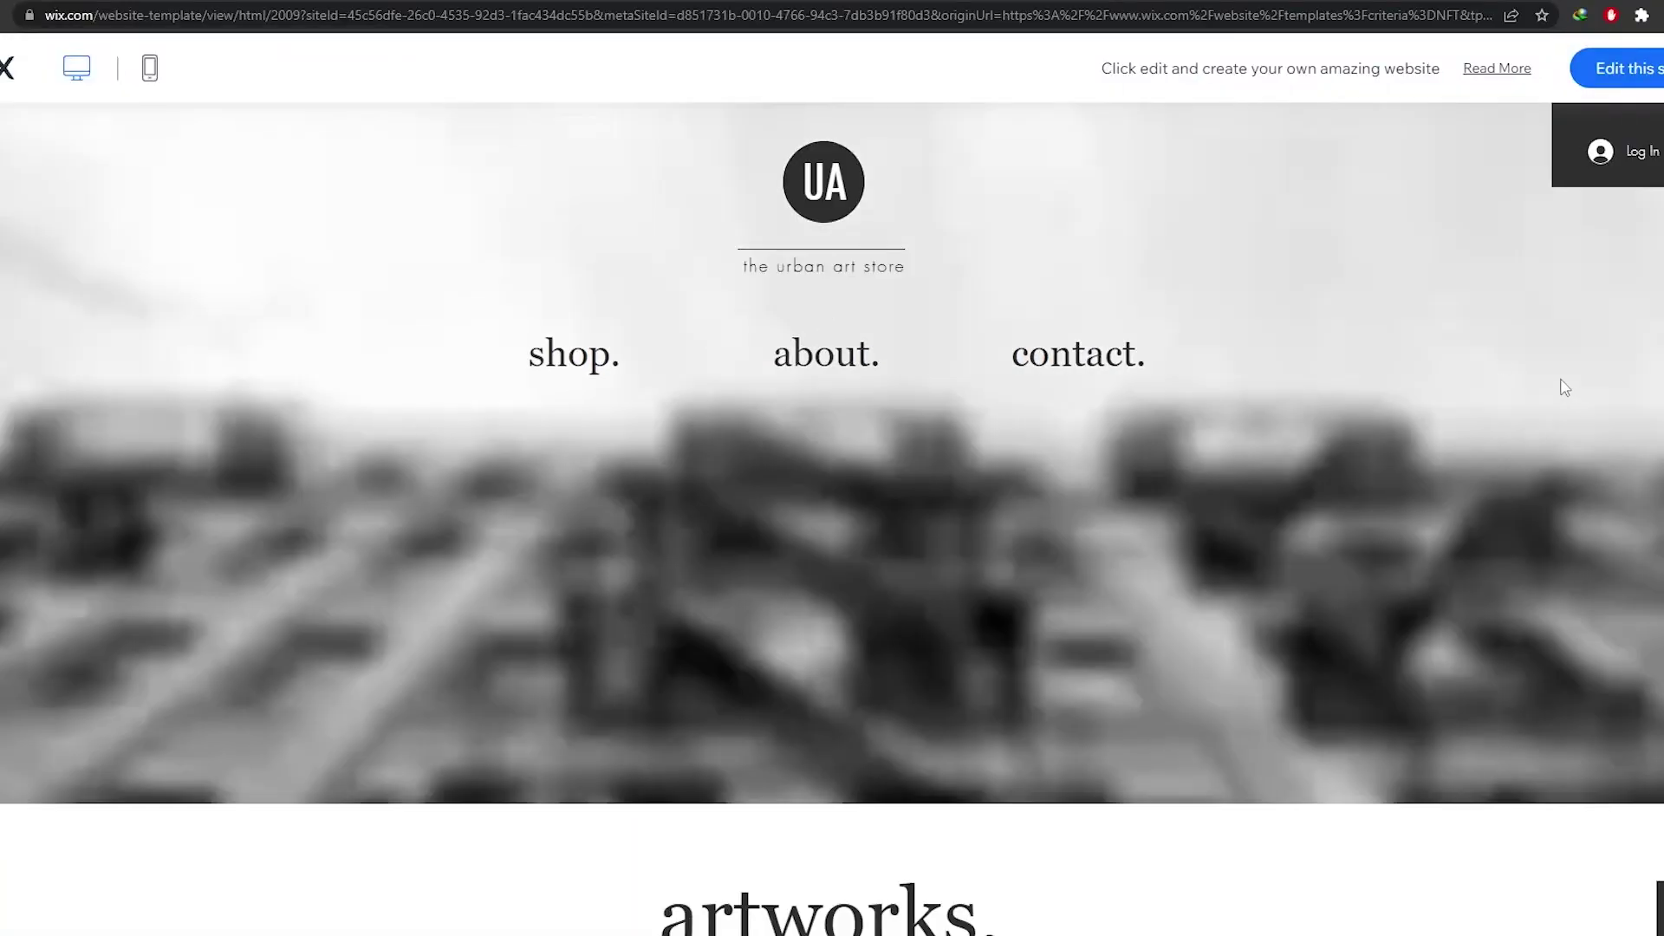
Scroll through the Art Store template preview, then open it with Edit this site
scroll(646, 351, down, 3)
scroll(644, 351, down, 13)
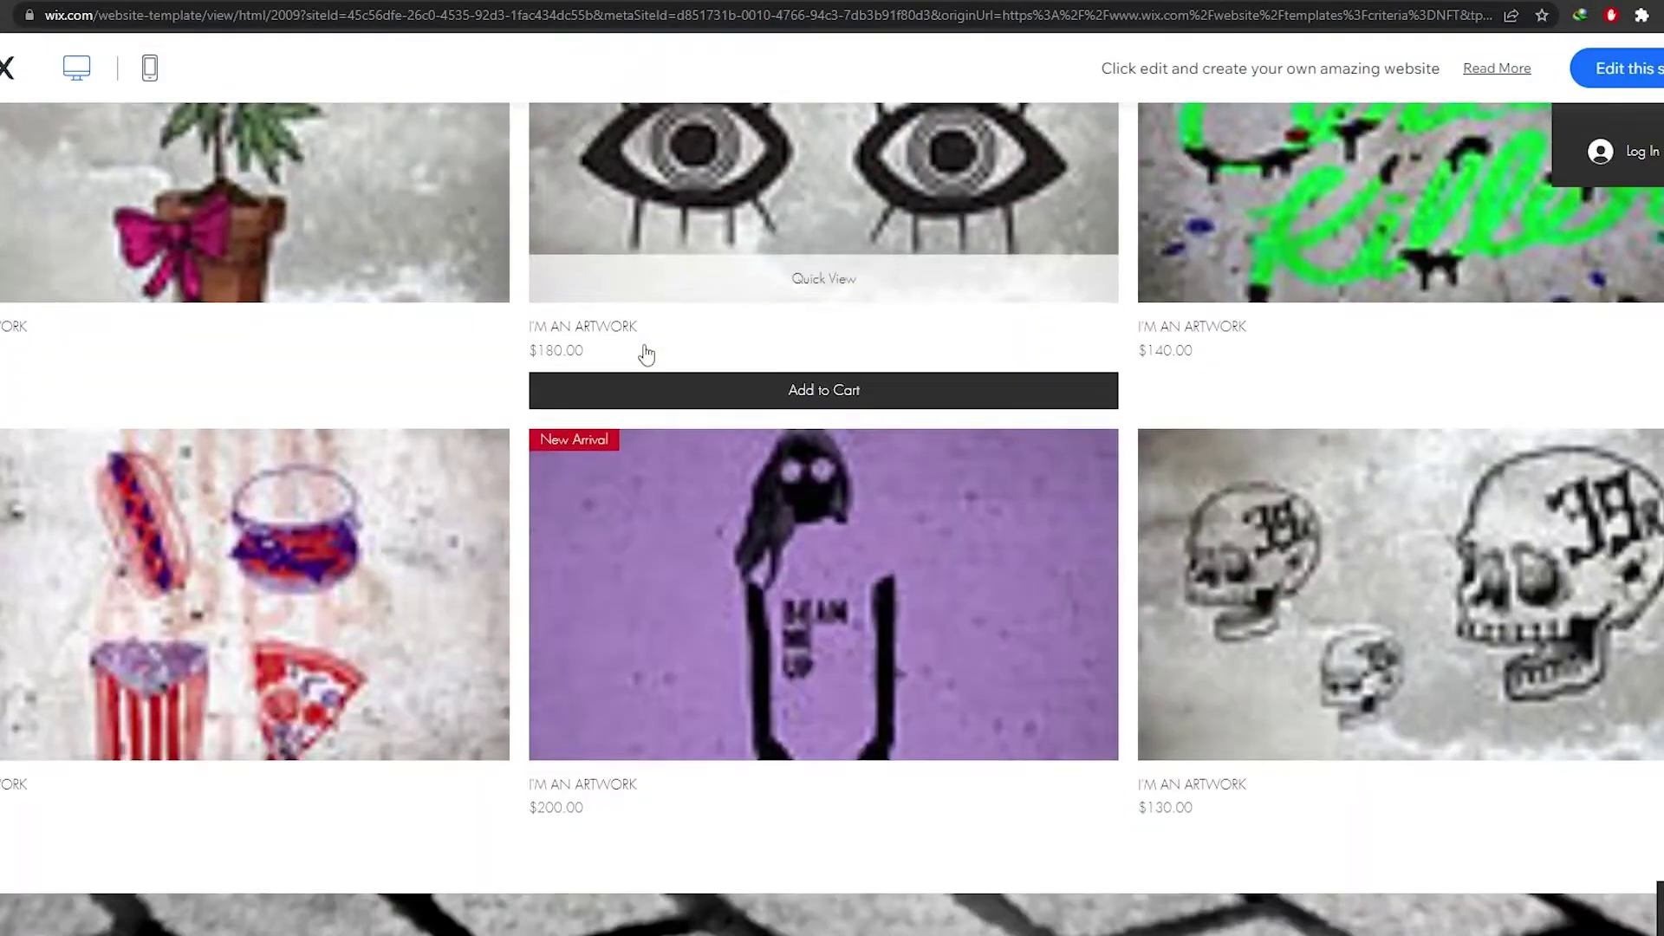
scroll(1011, 538, down, 10)
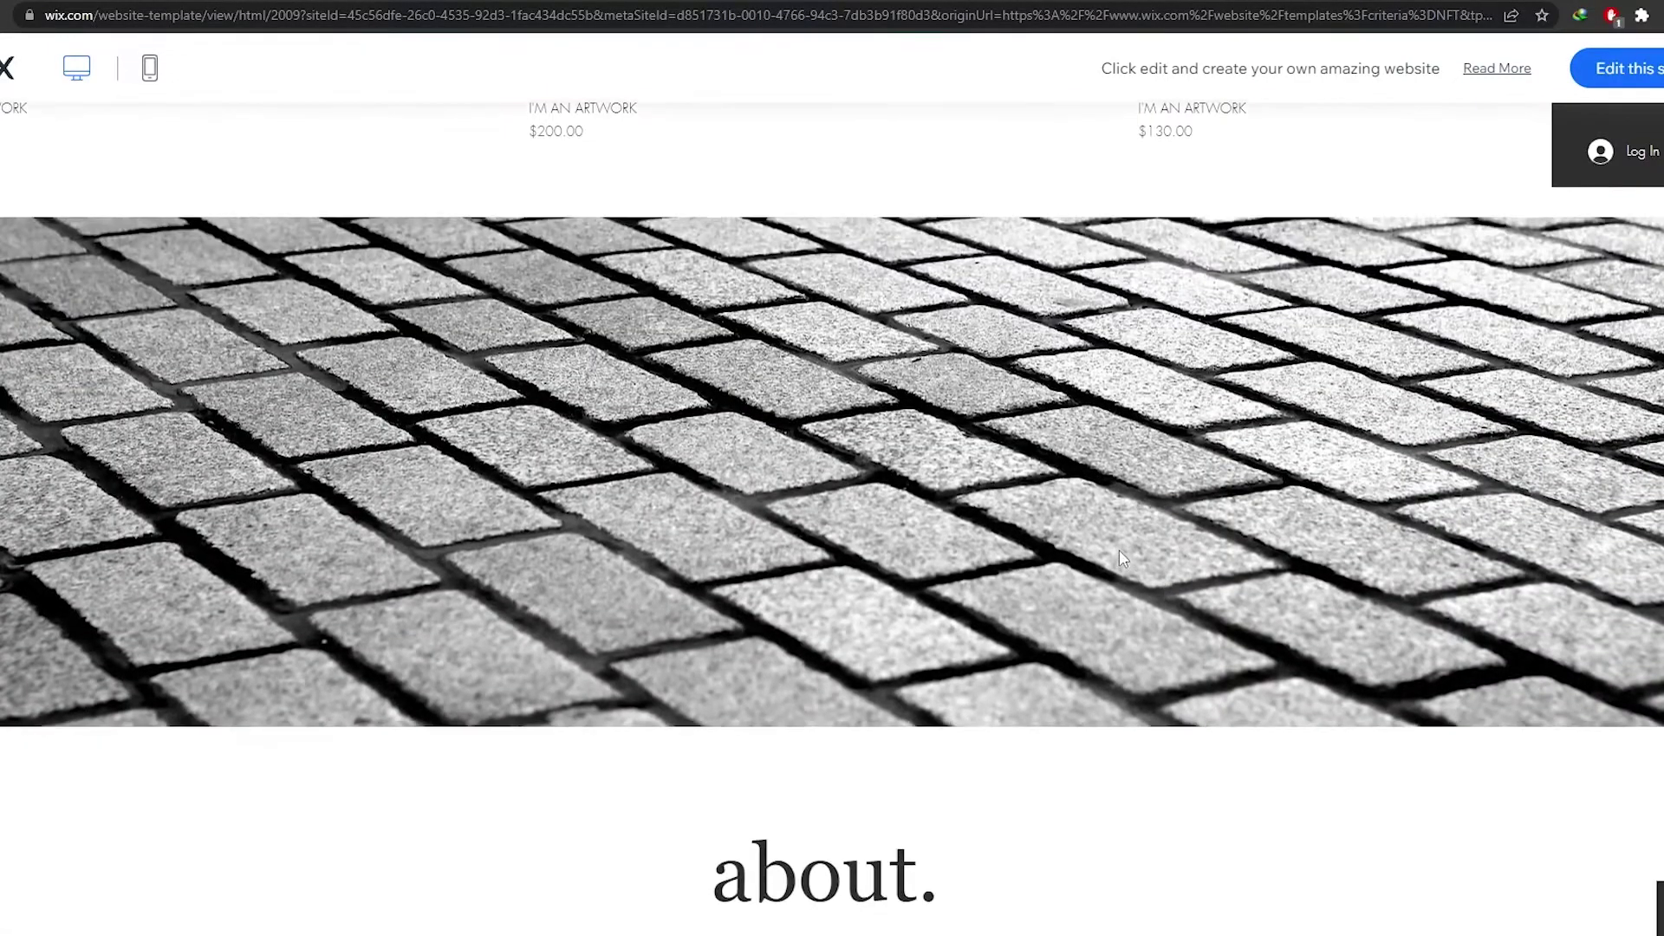
scroll(1123, 554, down, 5)
scroll(1120, 549, up, 8)
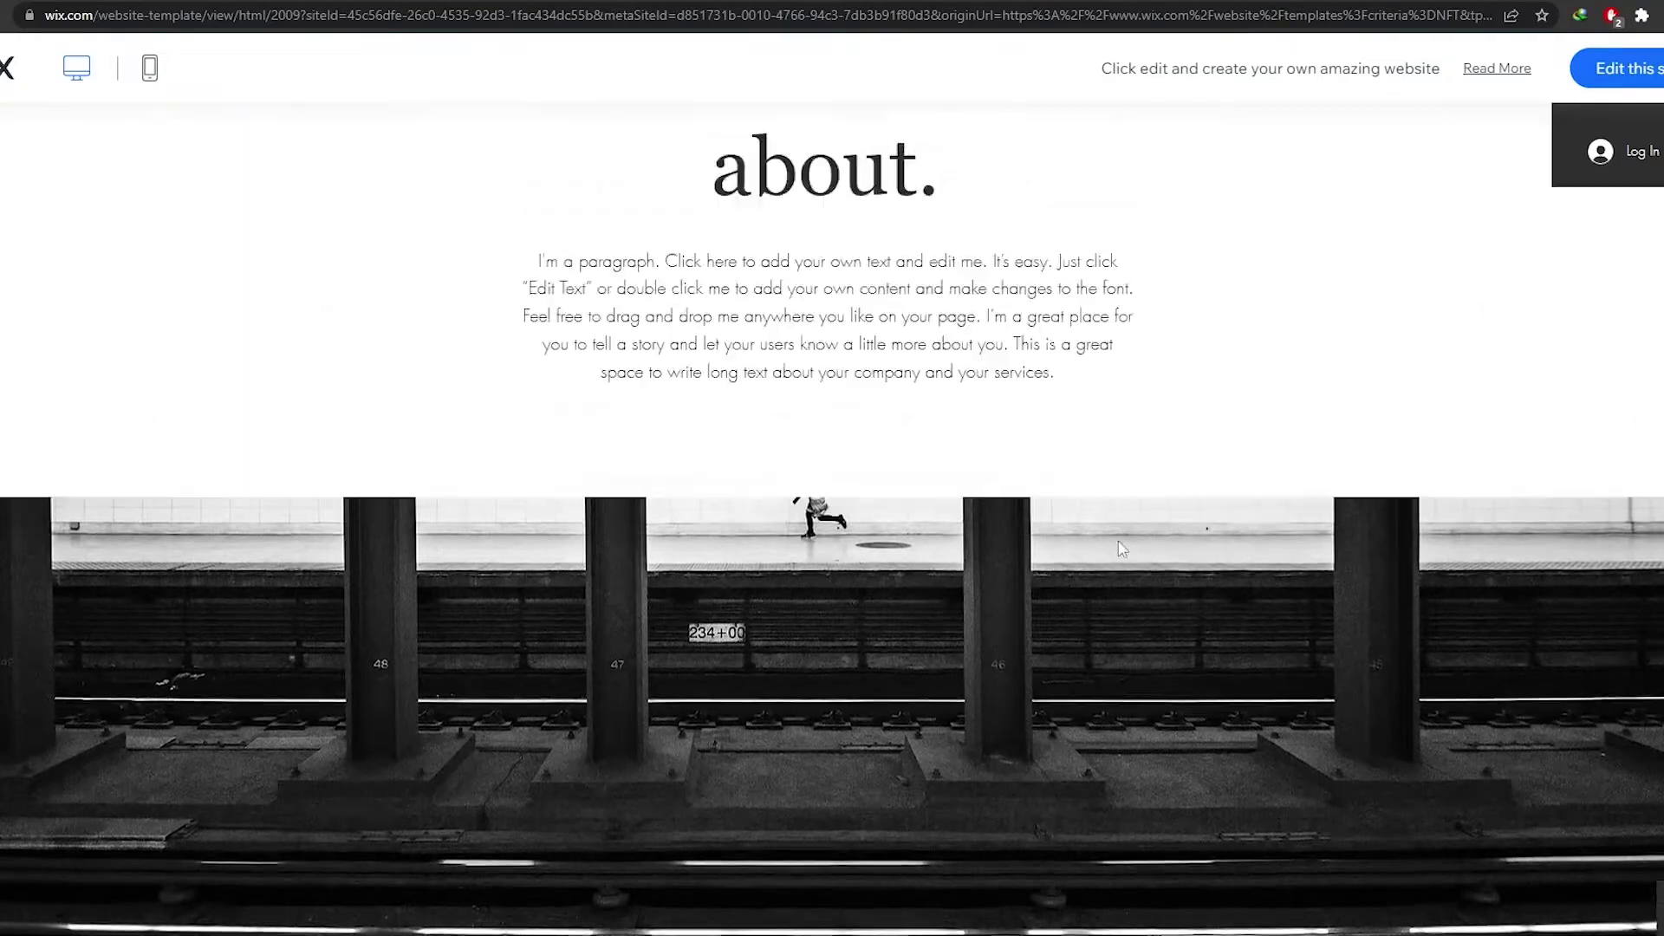
scroll(1118, 539, up, 20)
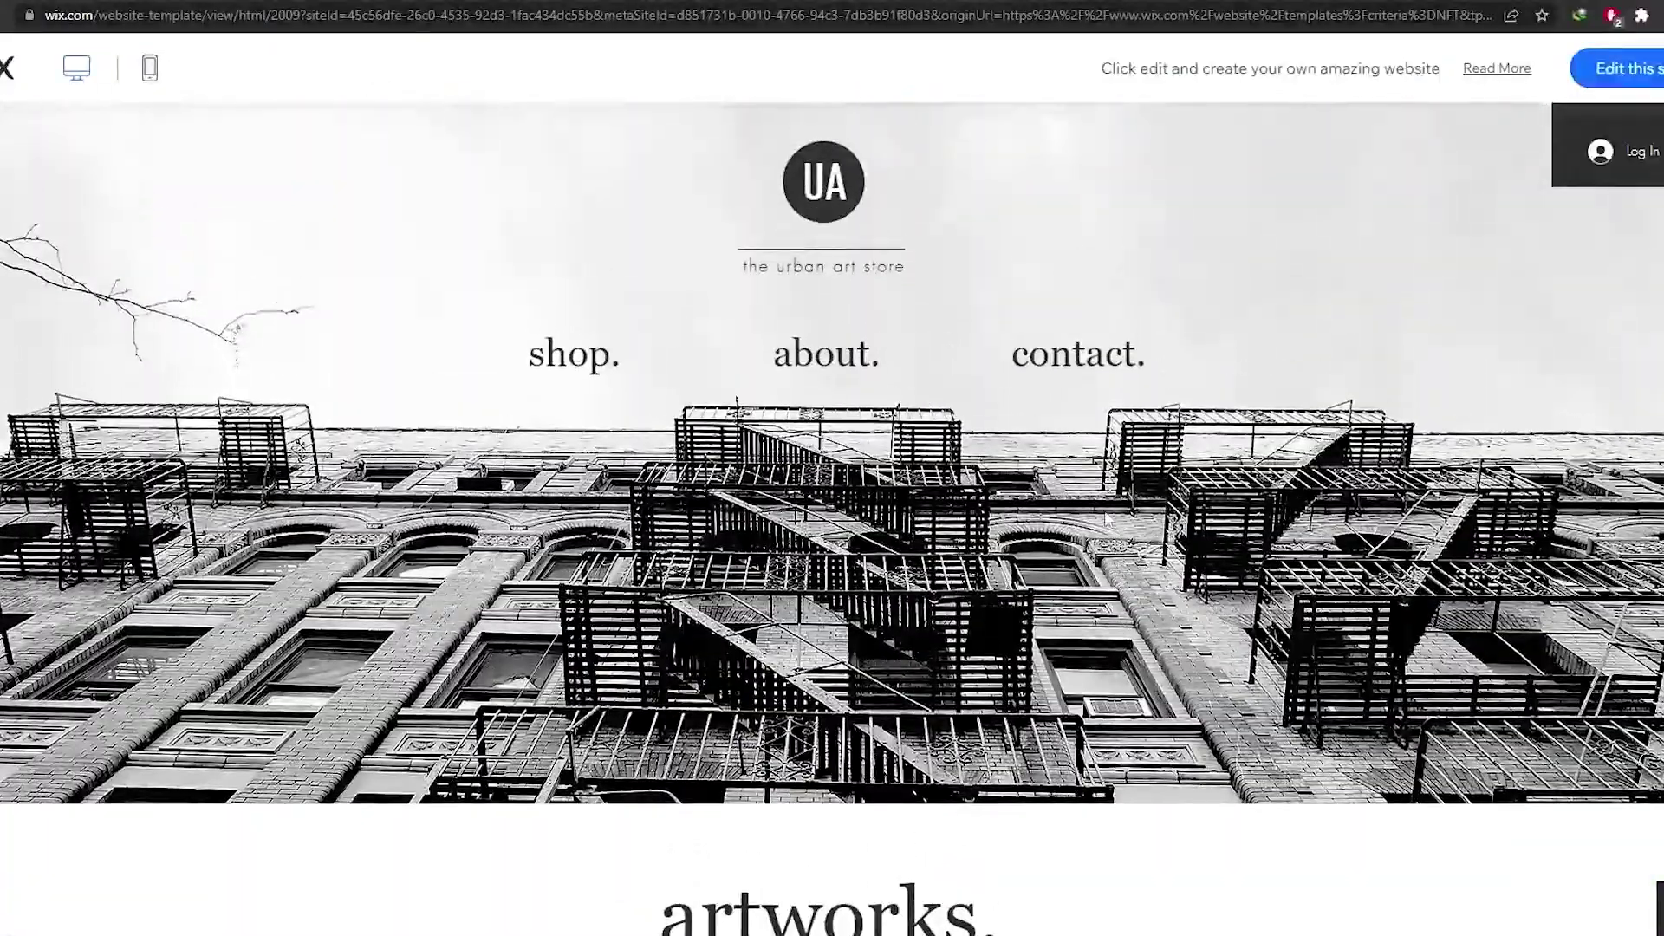
click(1621, 72)
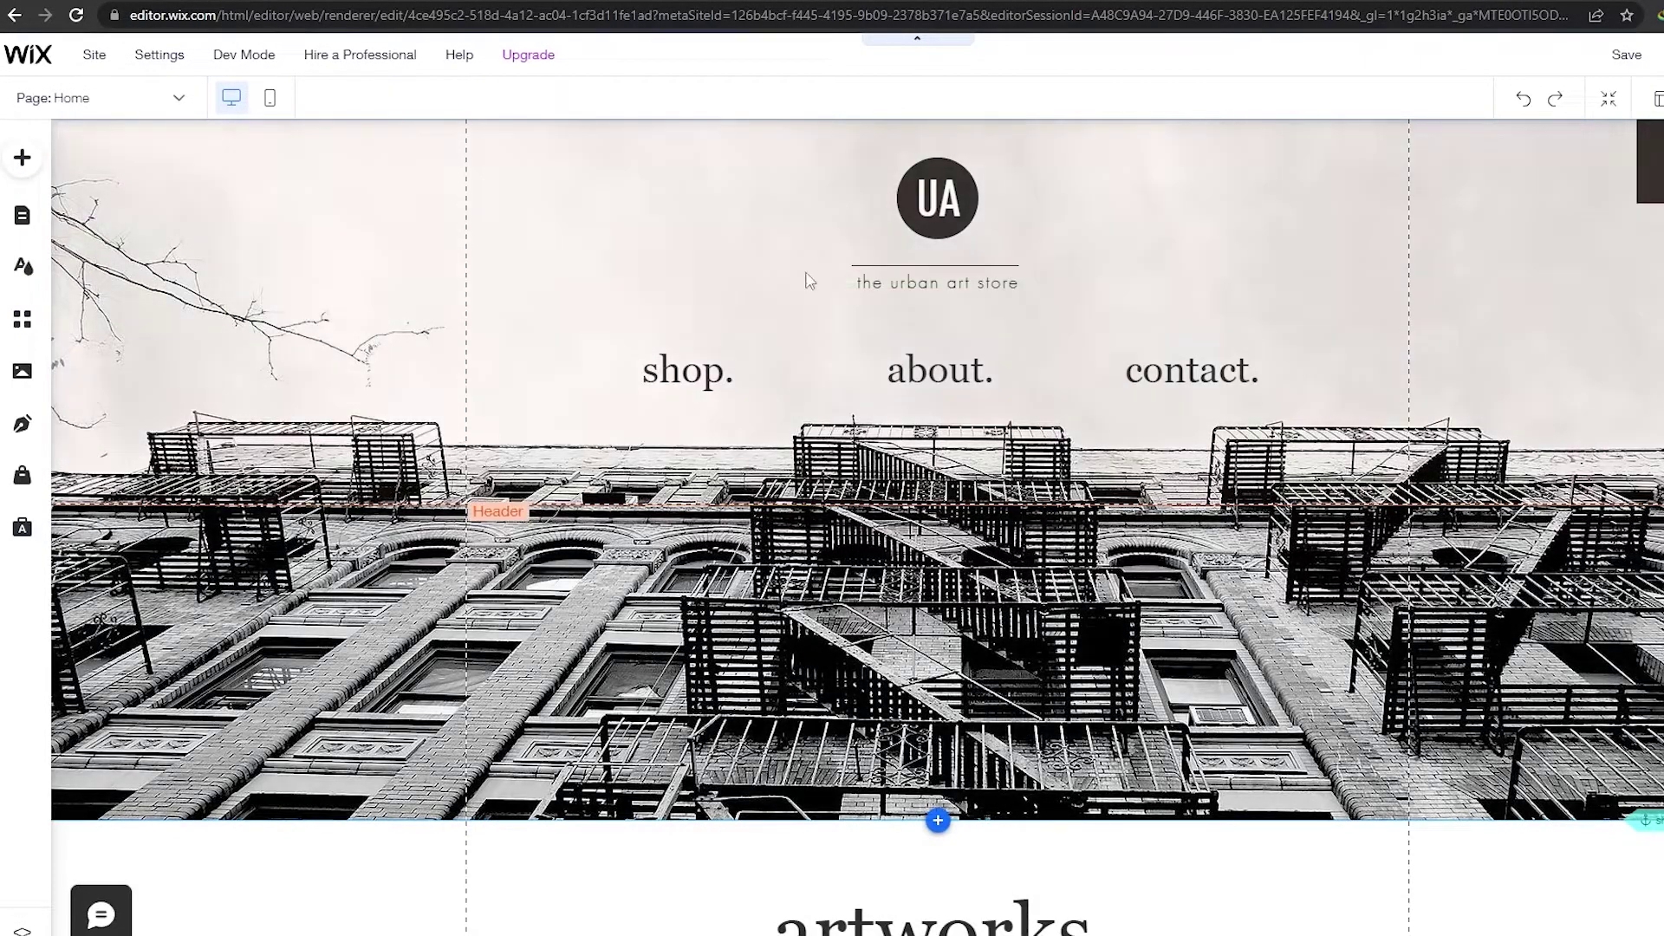
Delete the shop, contact and about pages from the header's Horizontal Menu
scroll(1089, 382, down, 1)
scroll(1327, 425, down, 5)
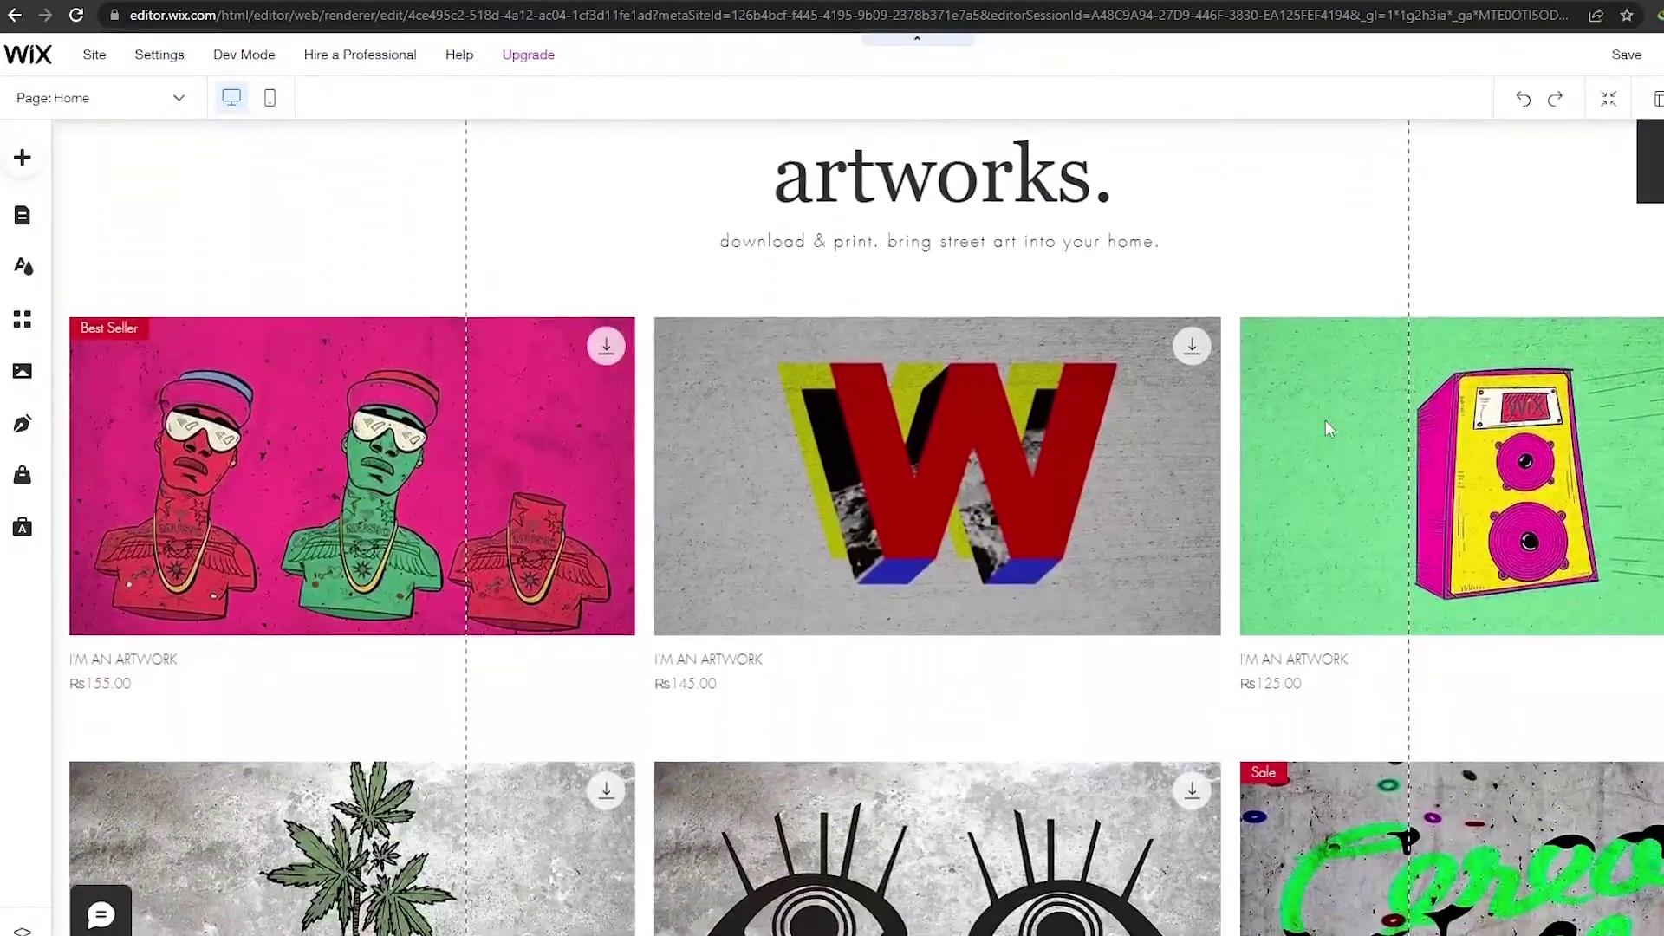
scroll(1326, 425, up, 3)
scroll(1326, 425, up, 4)
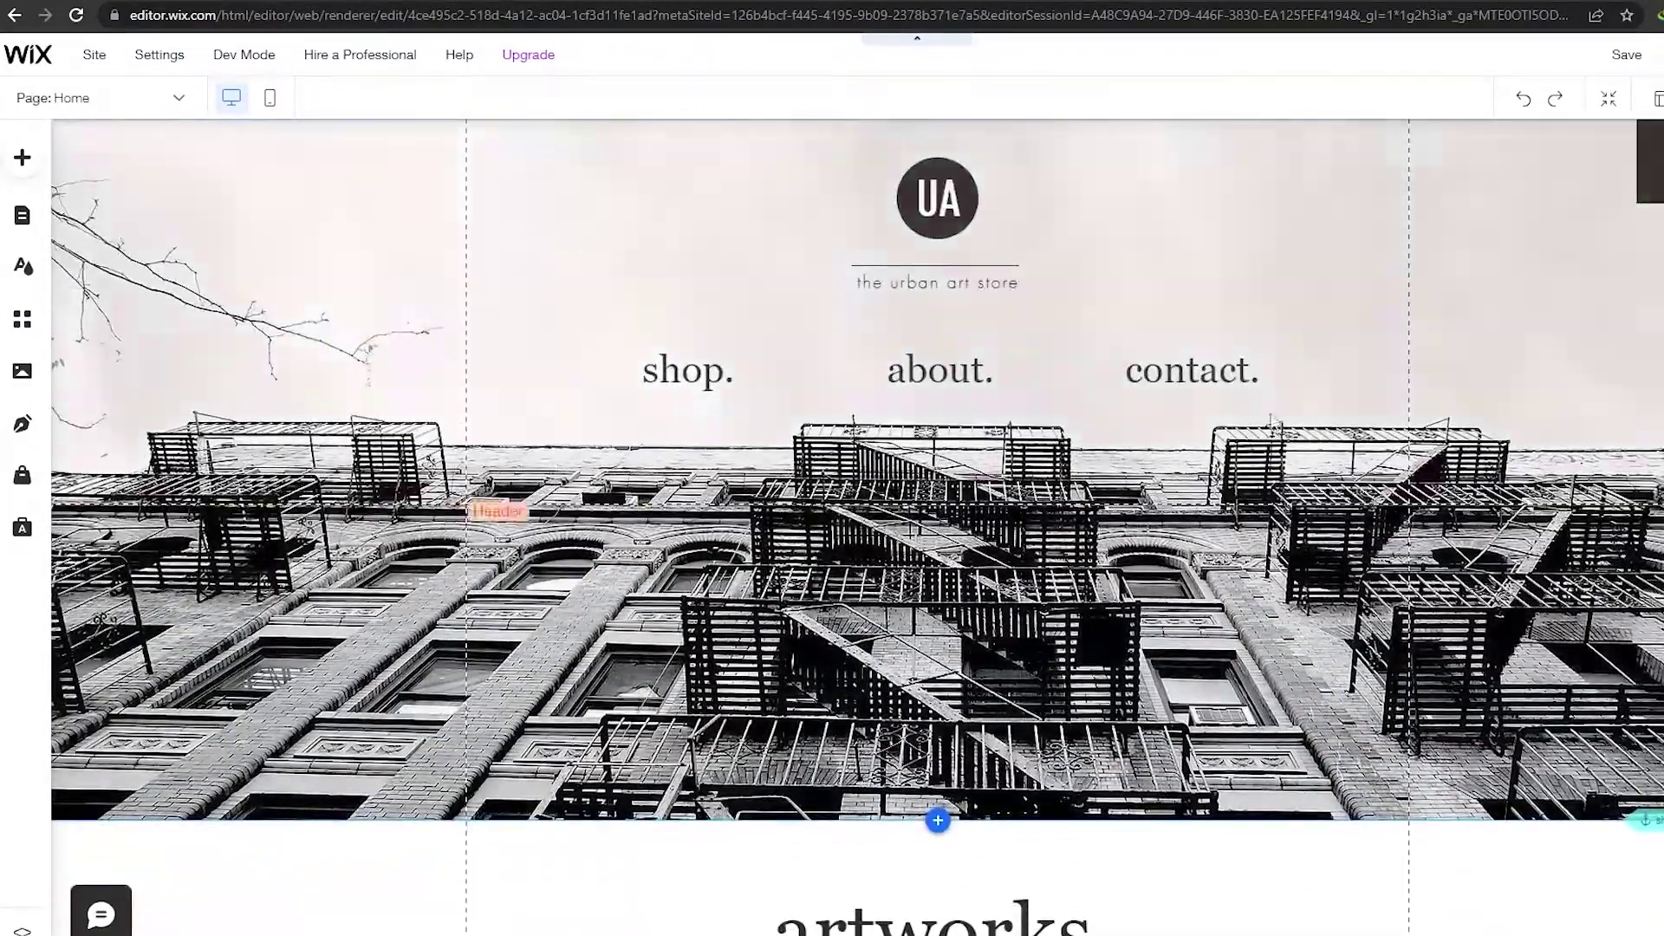
click(862, 377)
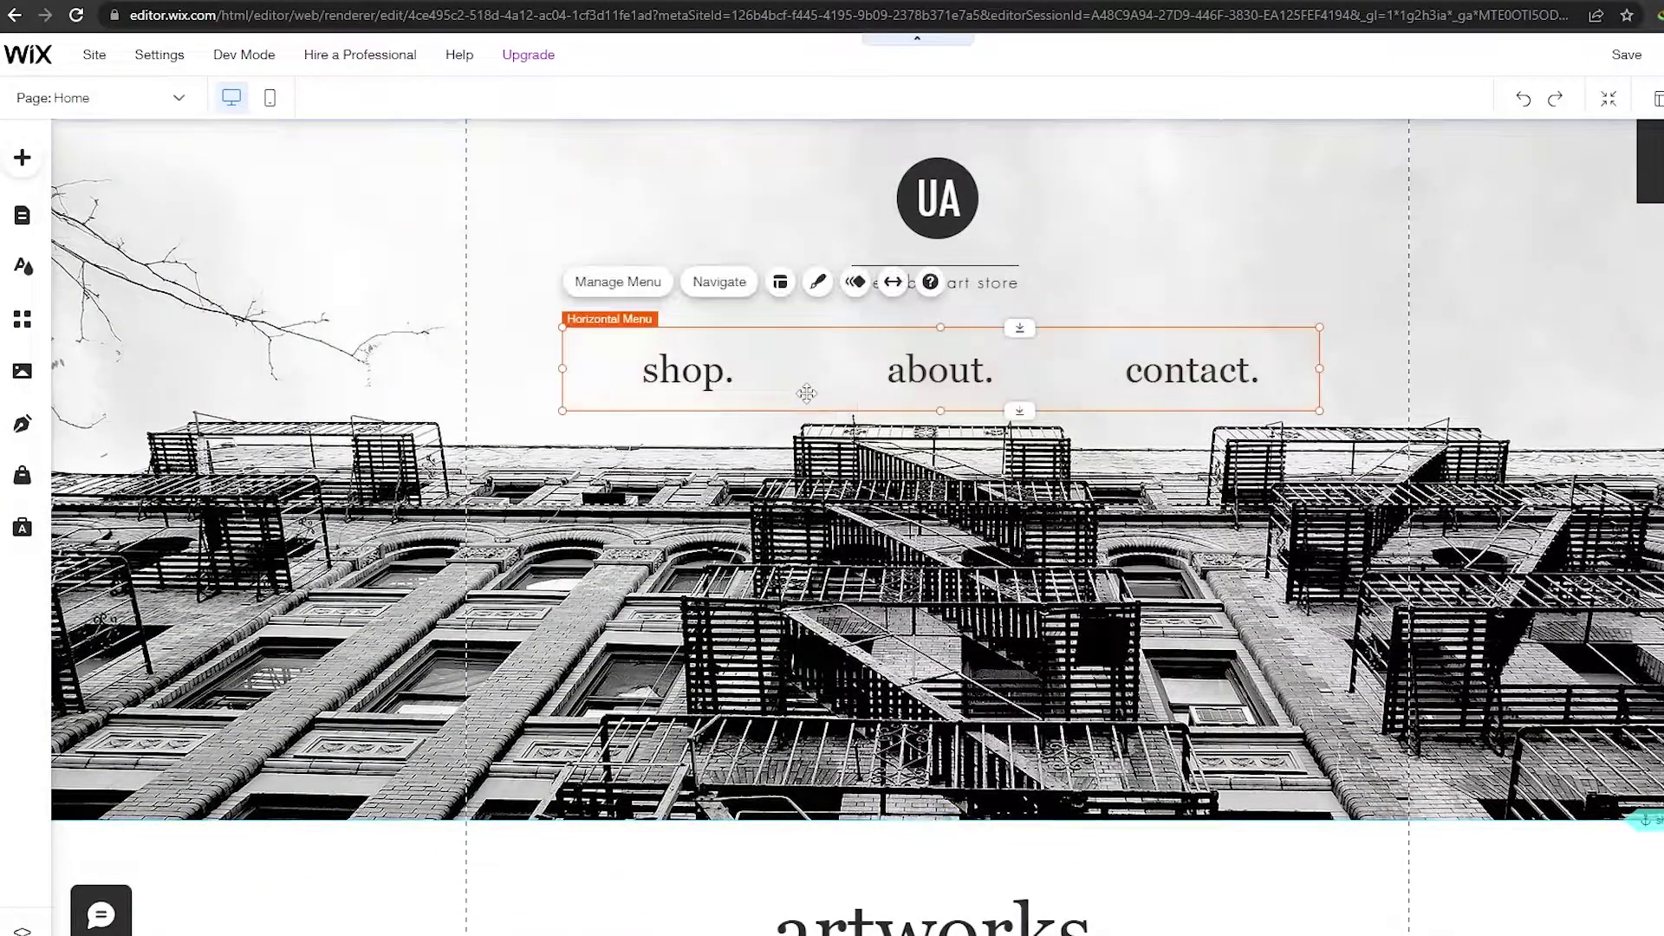
double_click(718, 375)
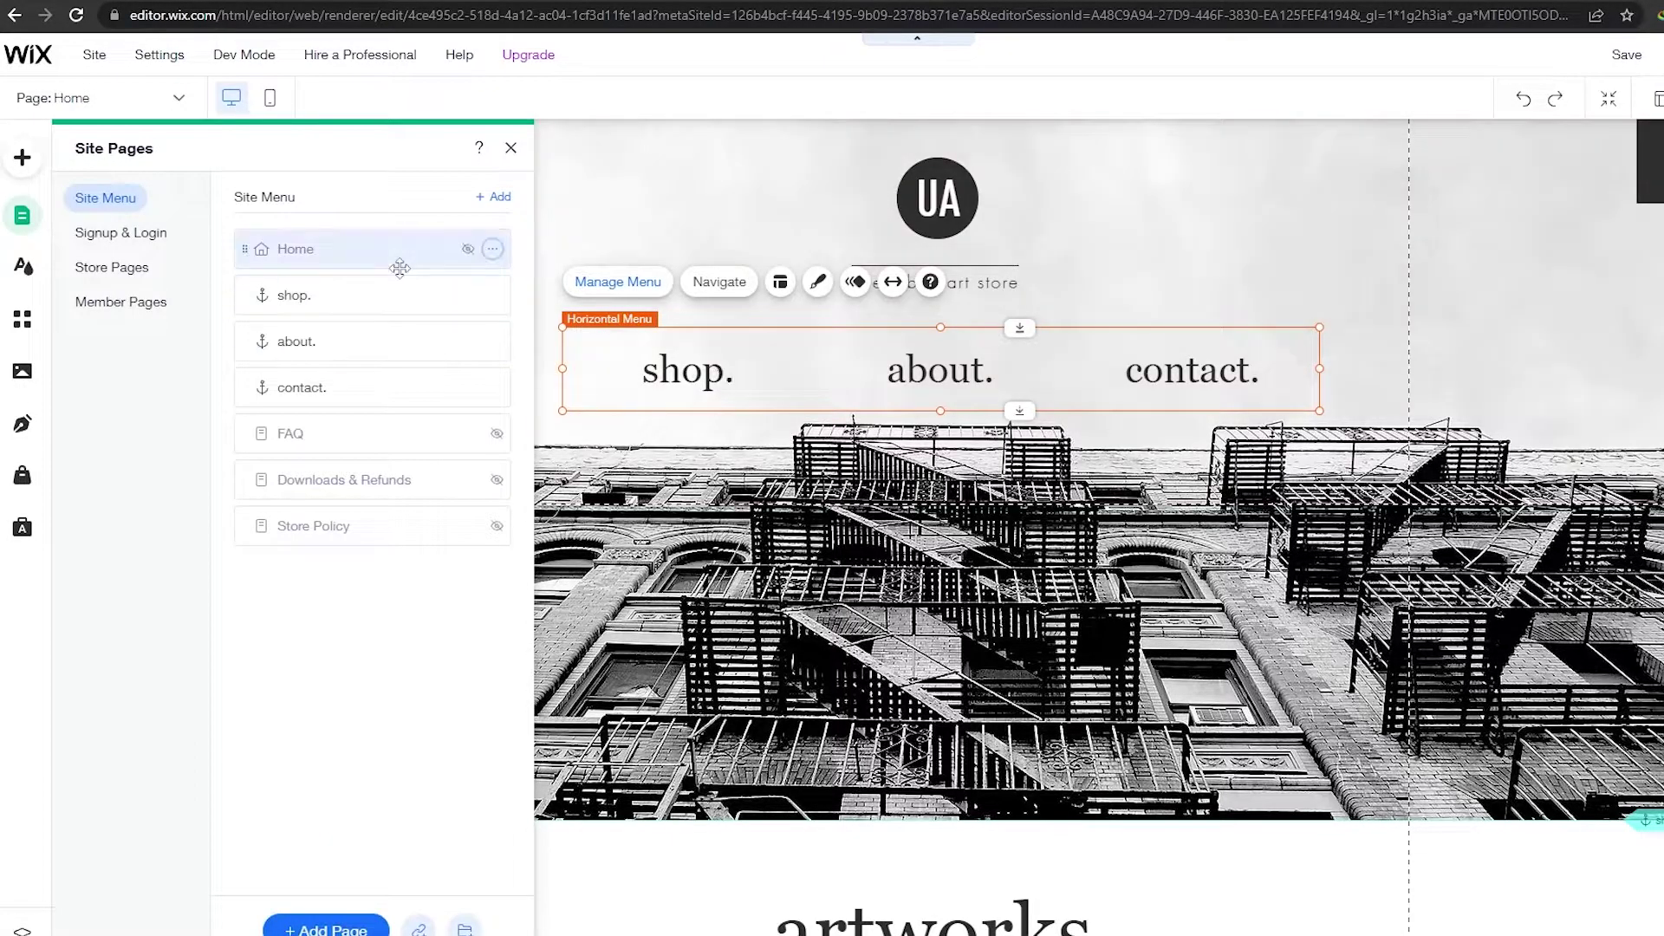
click(493, 295)
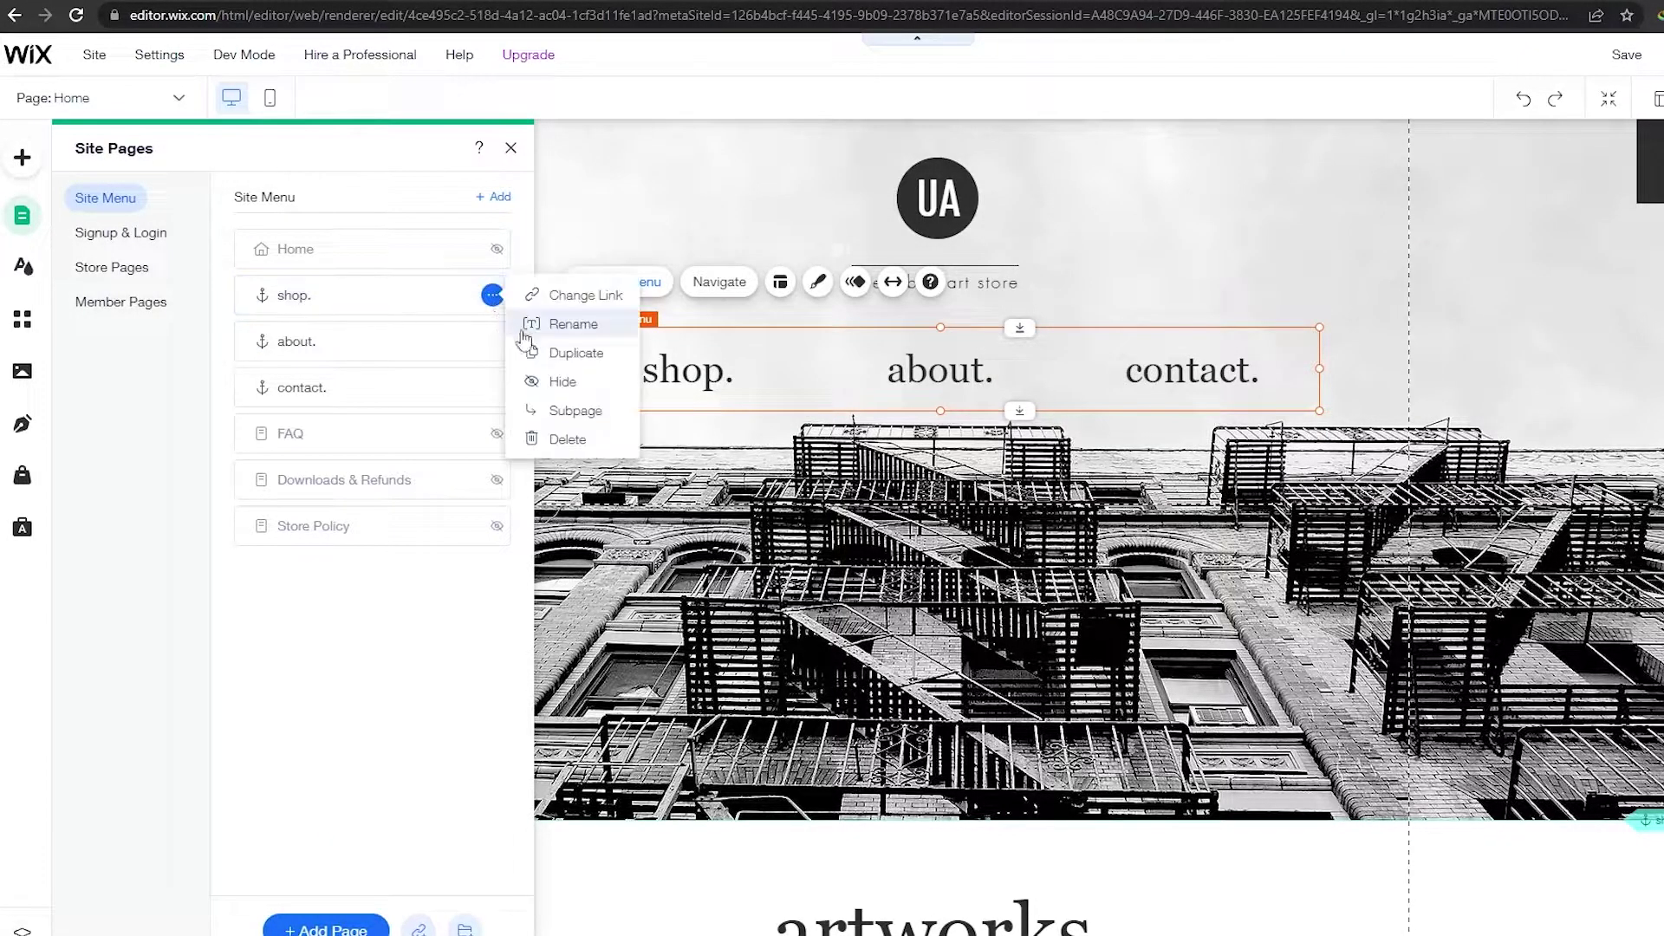
click(568, 440)
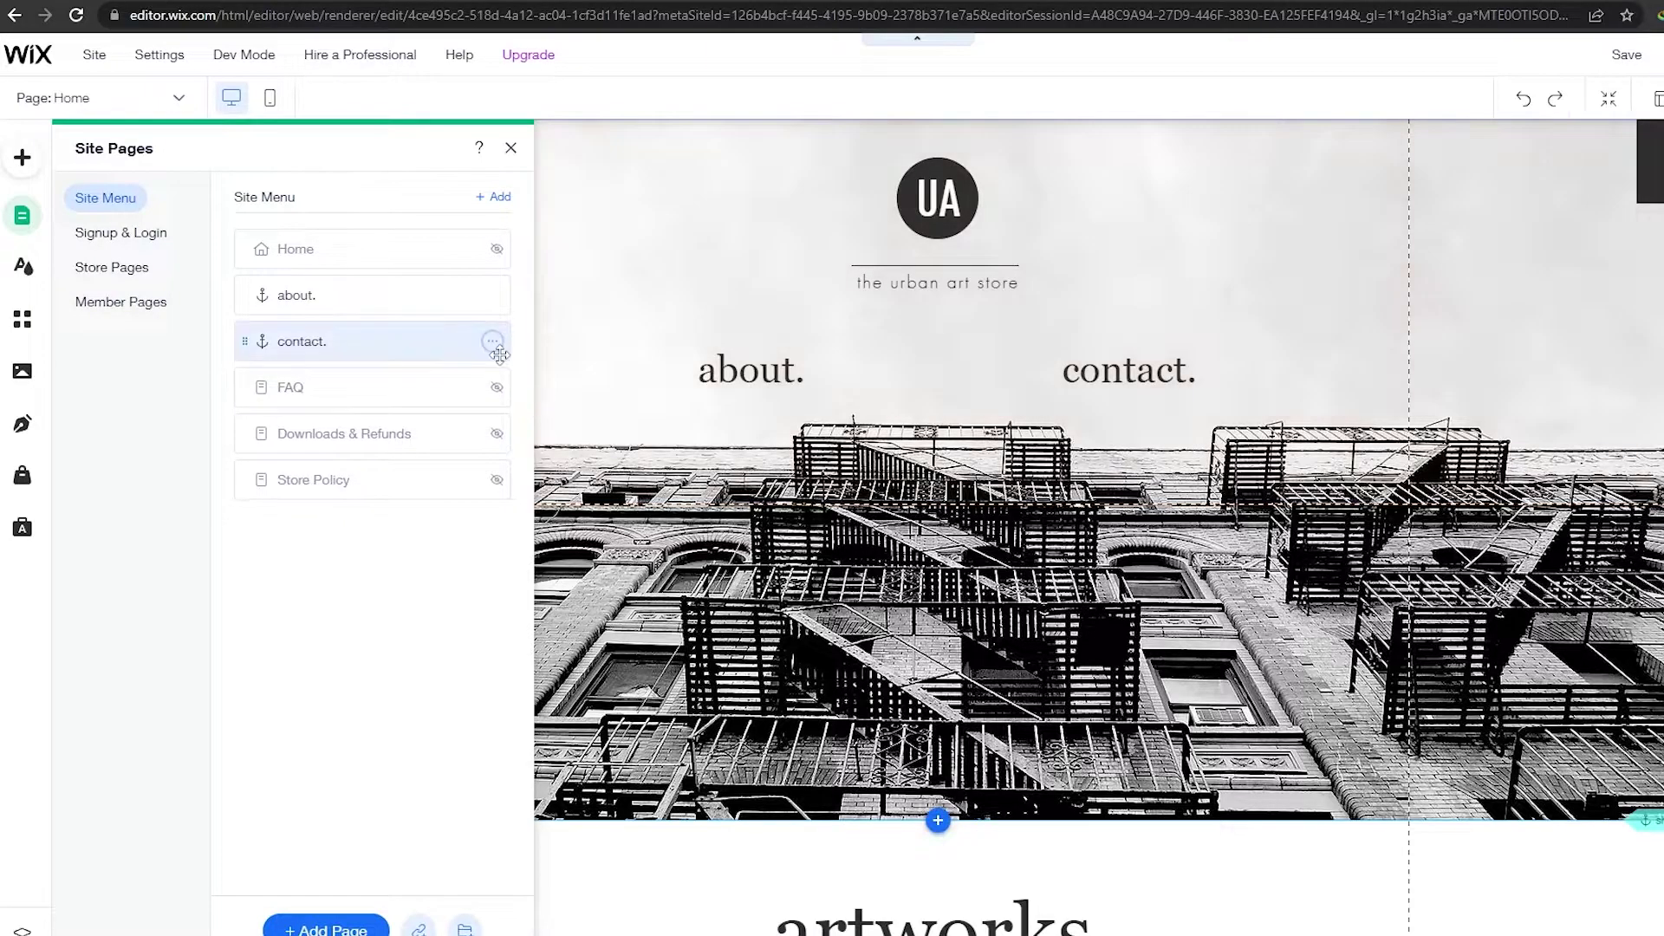
click(492, 343)
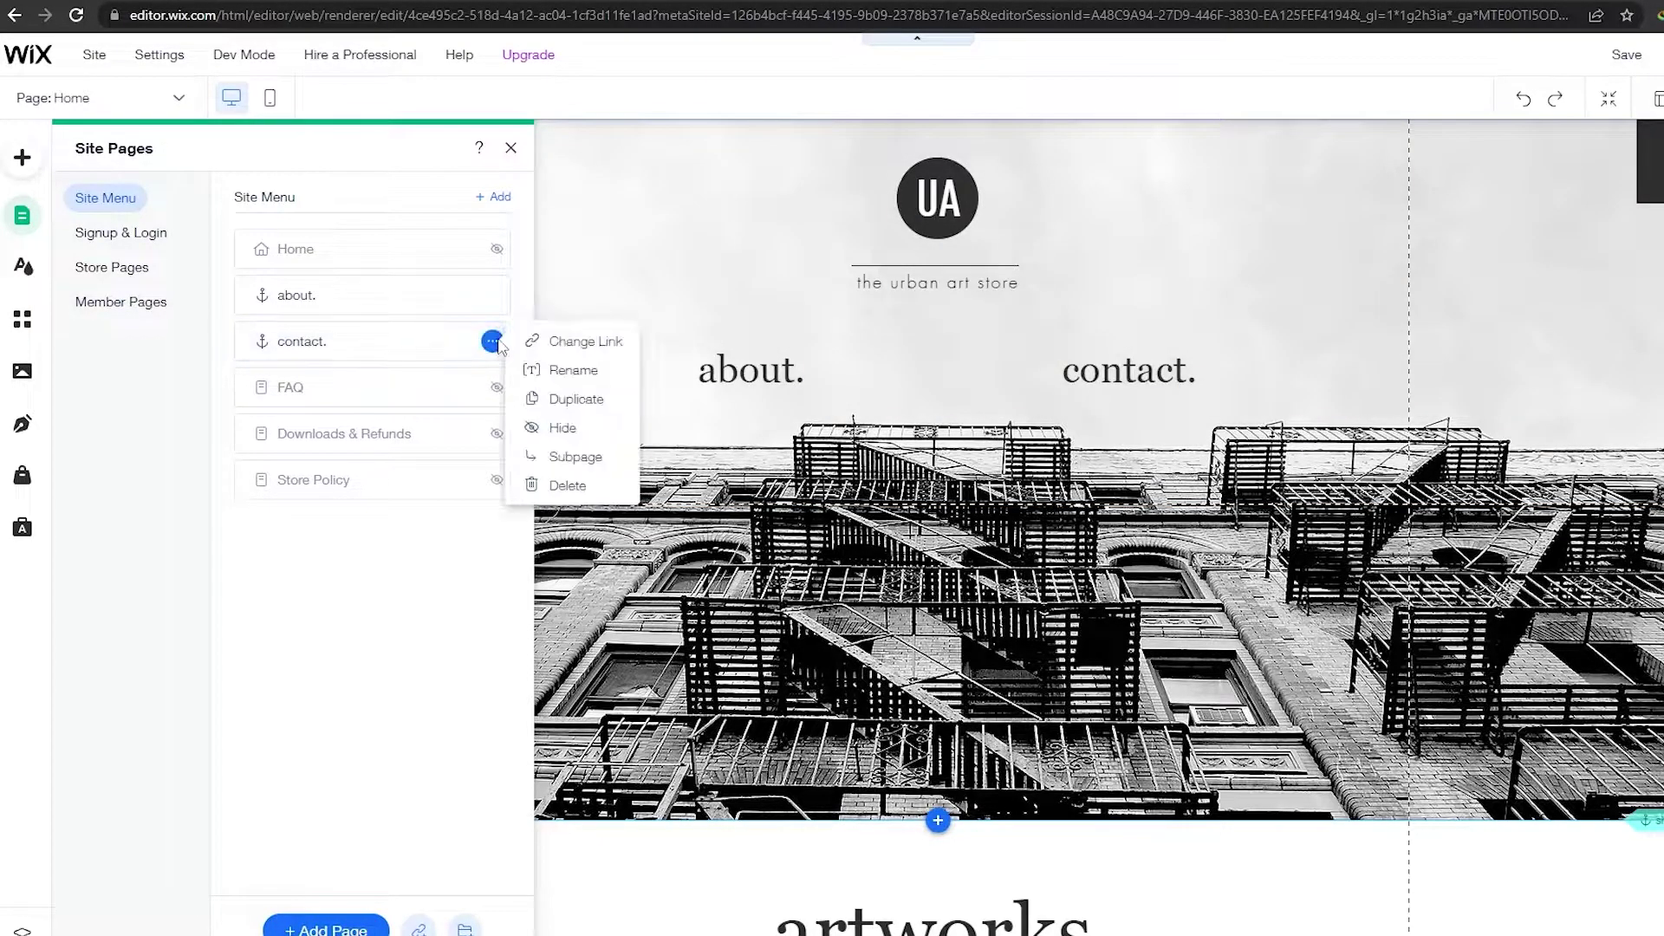
click(542, 483)
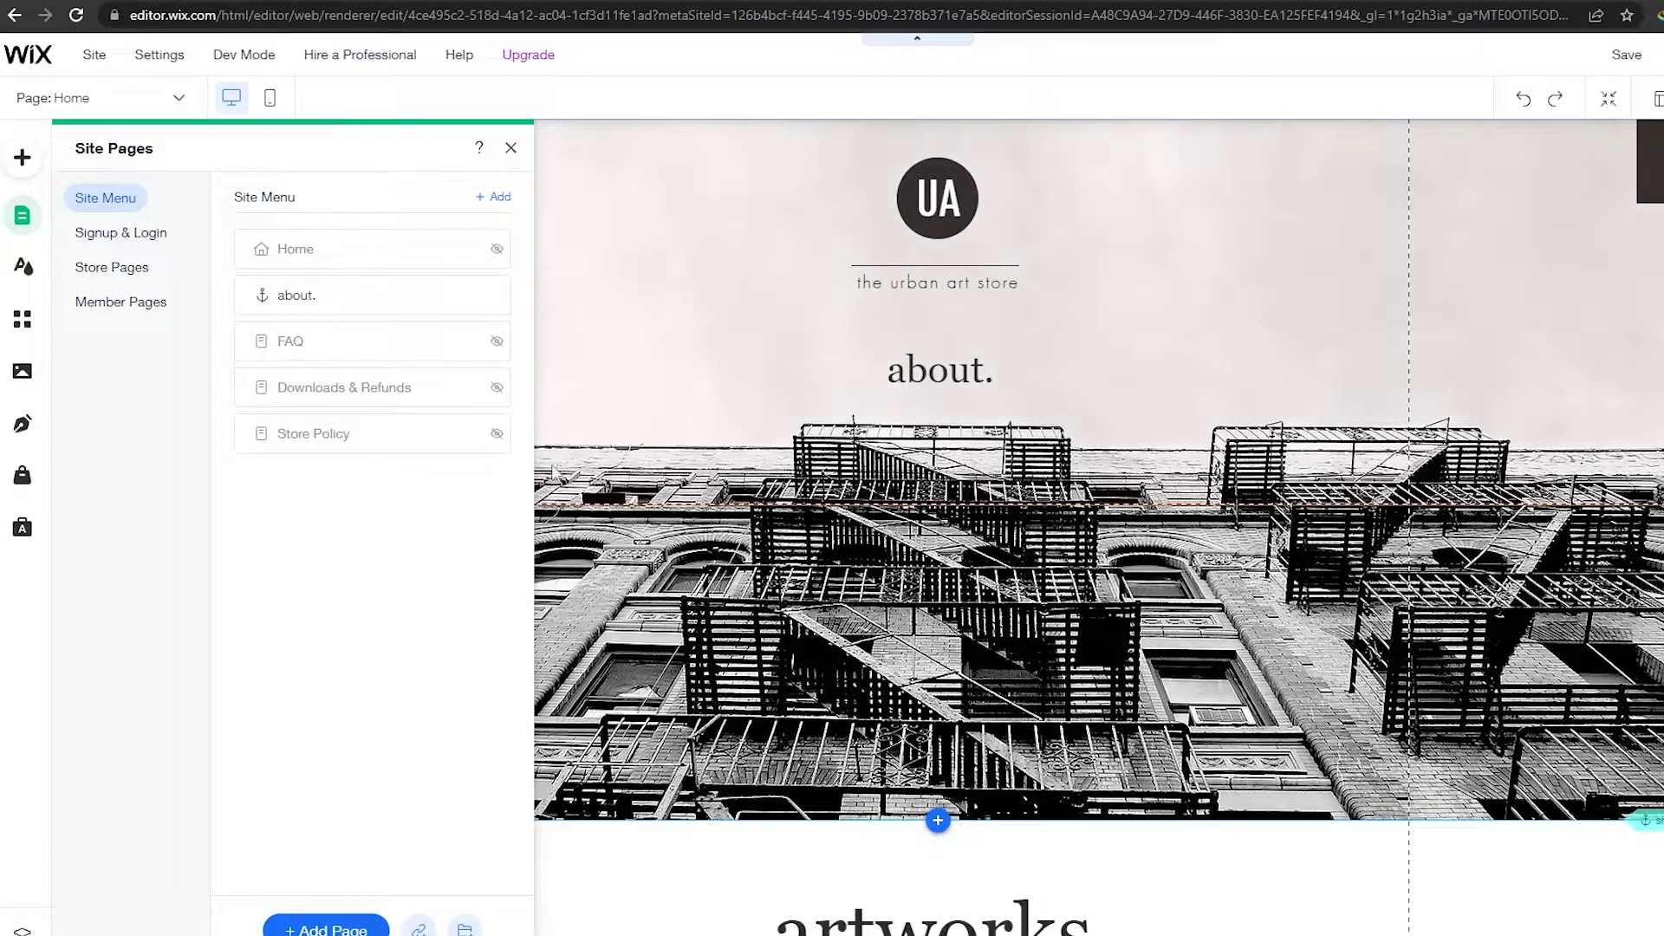
click(492, 295)
click(545, 438)
click(602, 382)
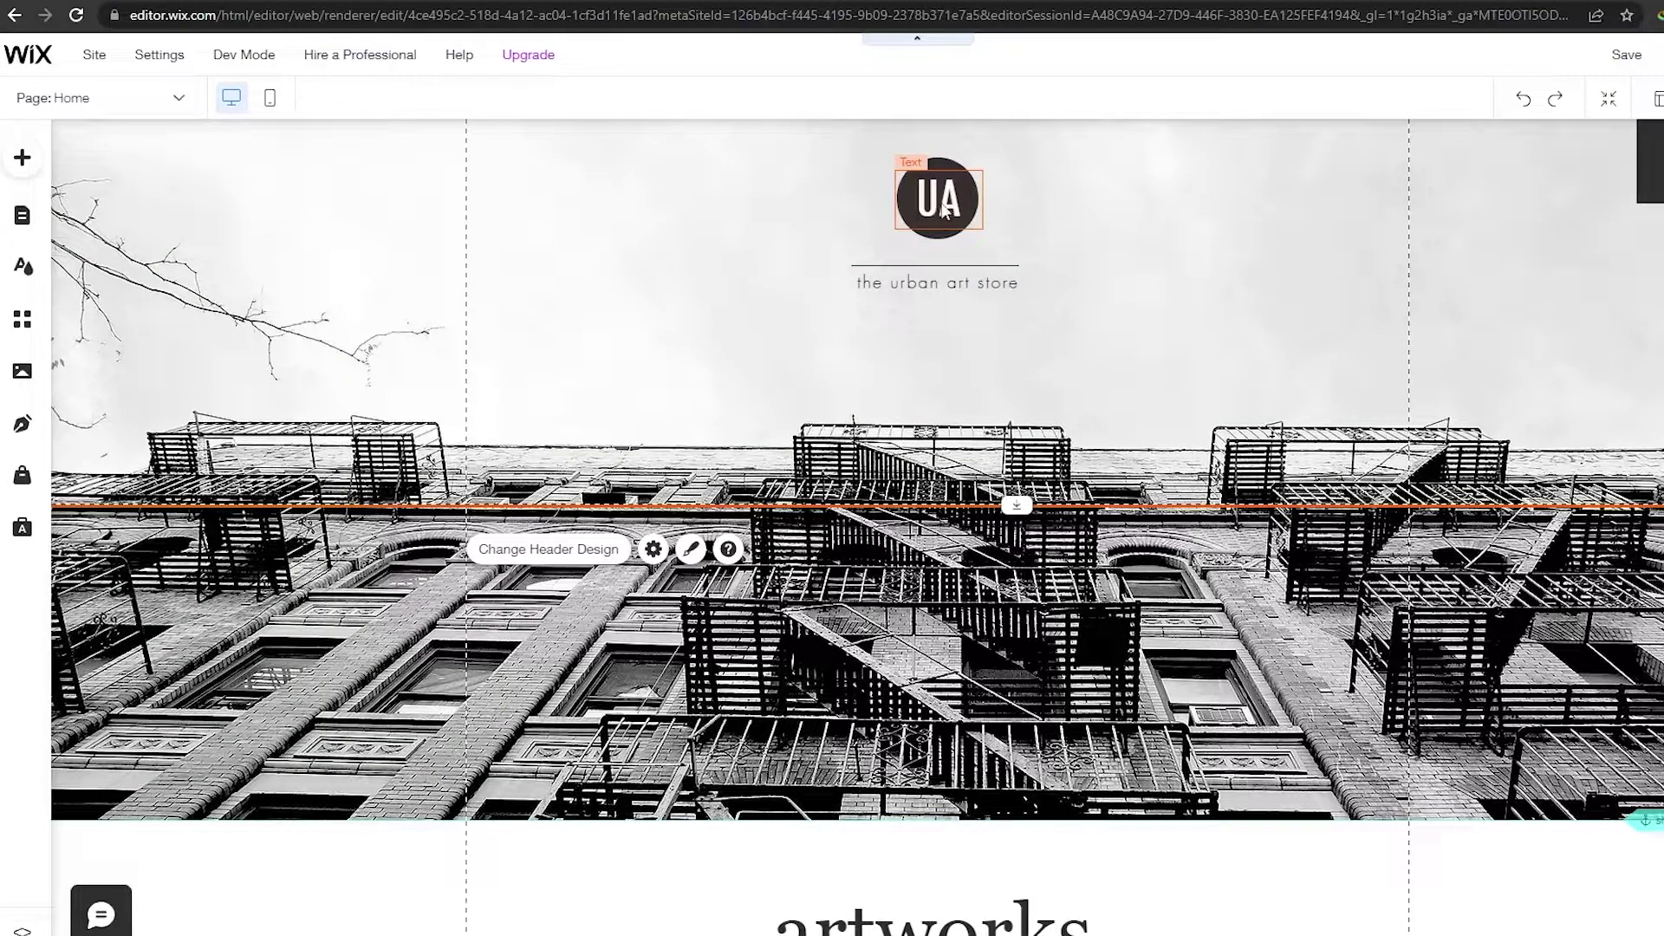
Change the logo tagline from 'the urban art store' to 'the urban artist'
double_click(922, 286)
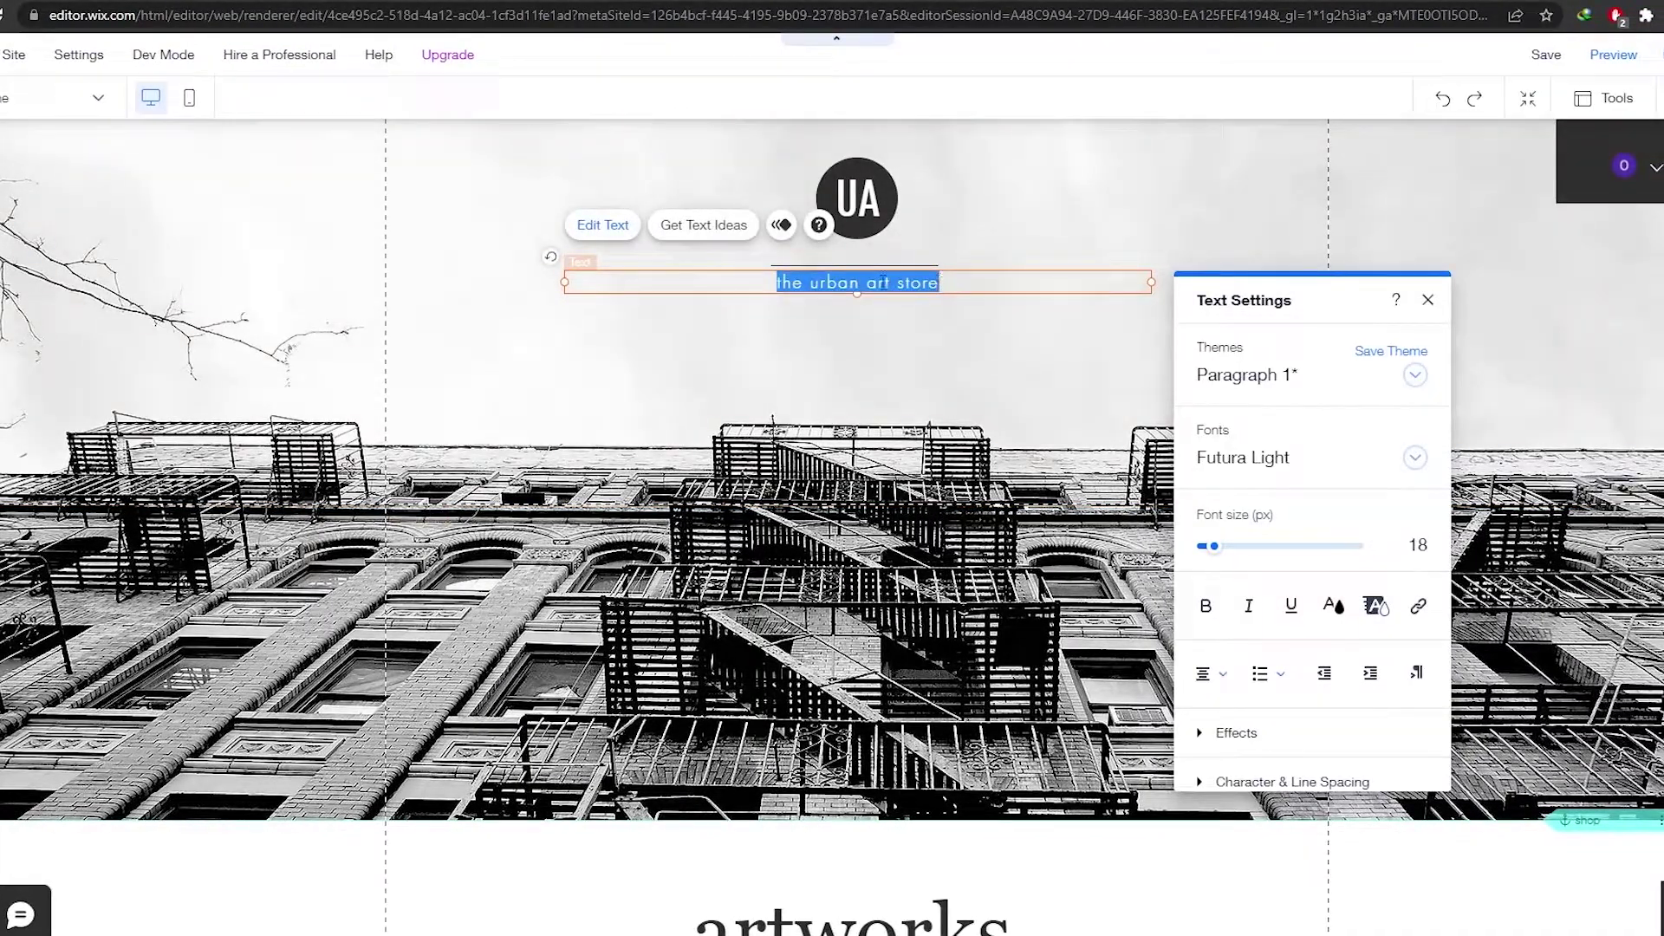
click(881, 281)
drag(899, 281, 974, 282)
key(BackSpace)
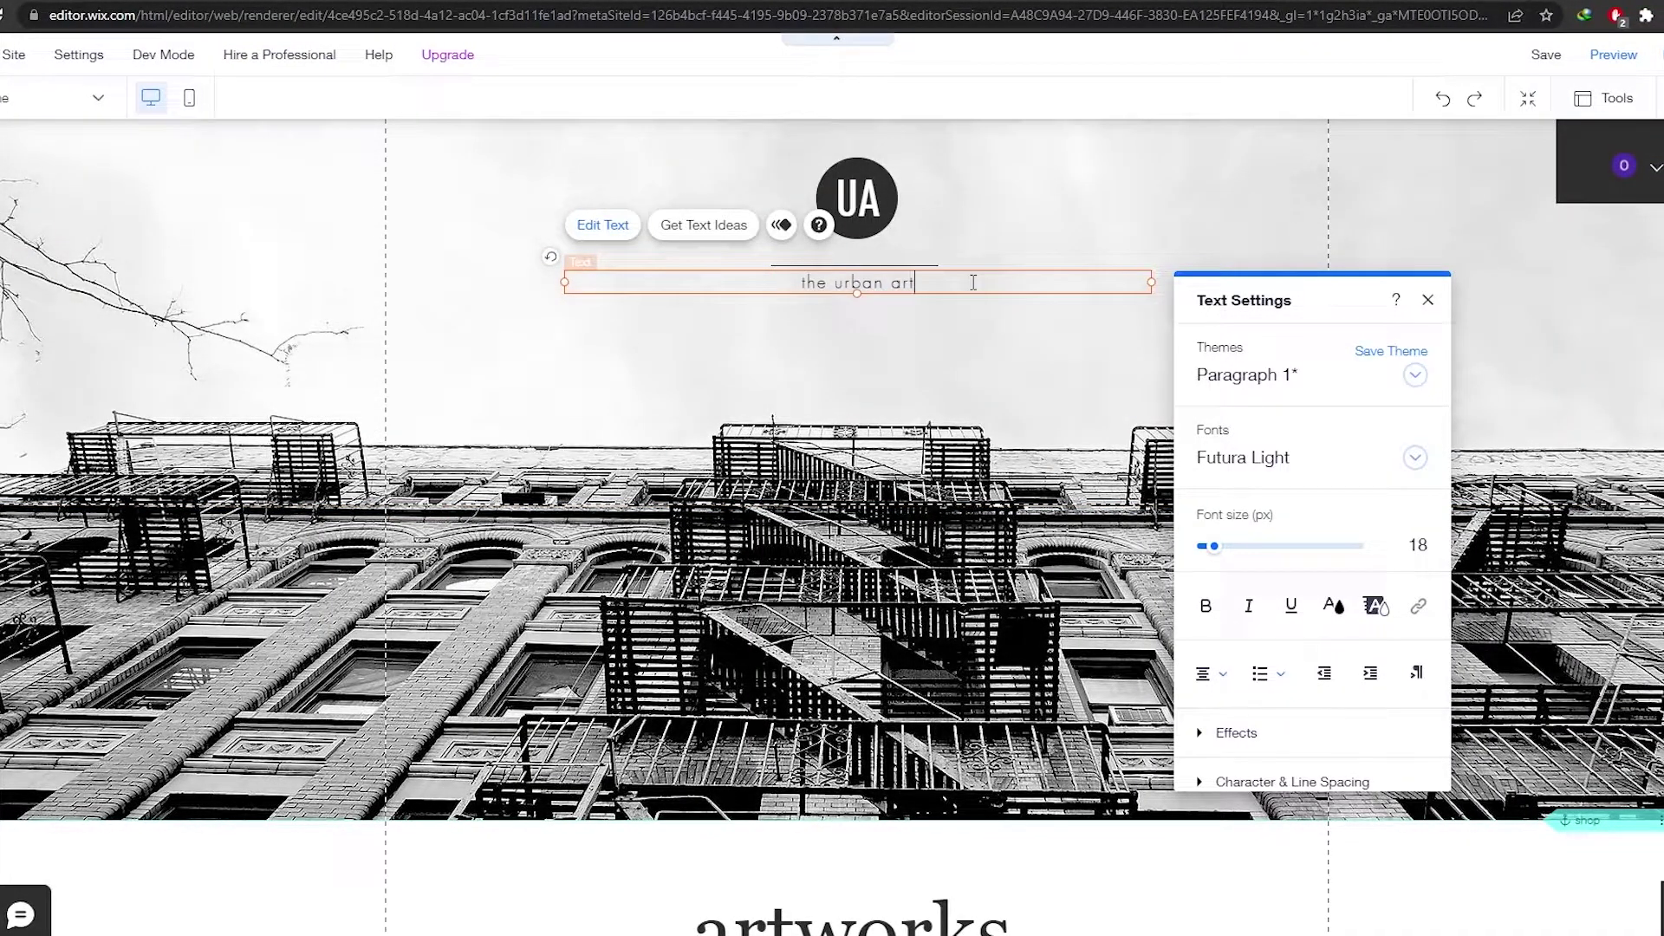
text(is)
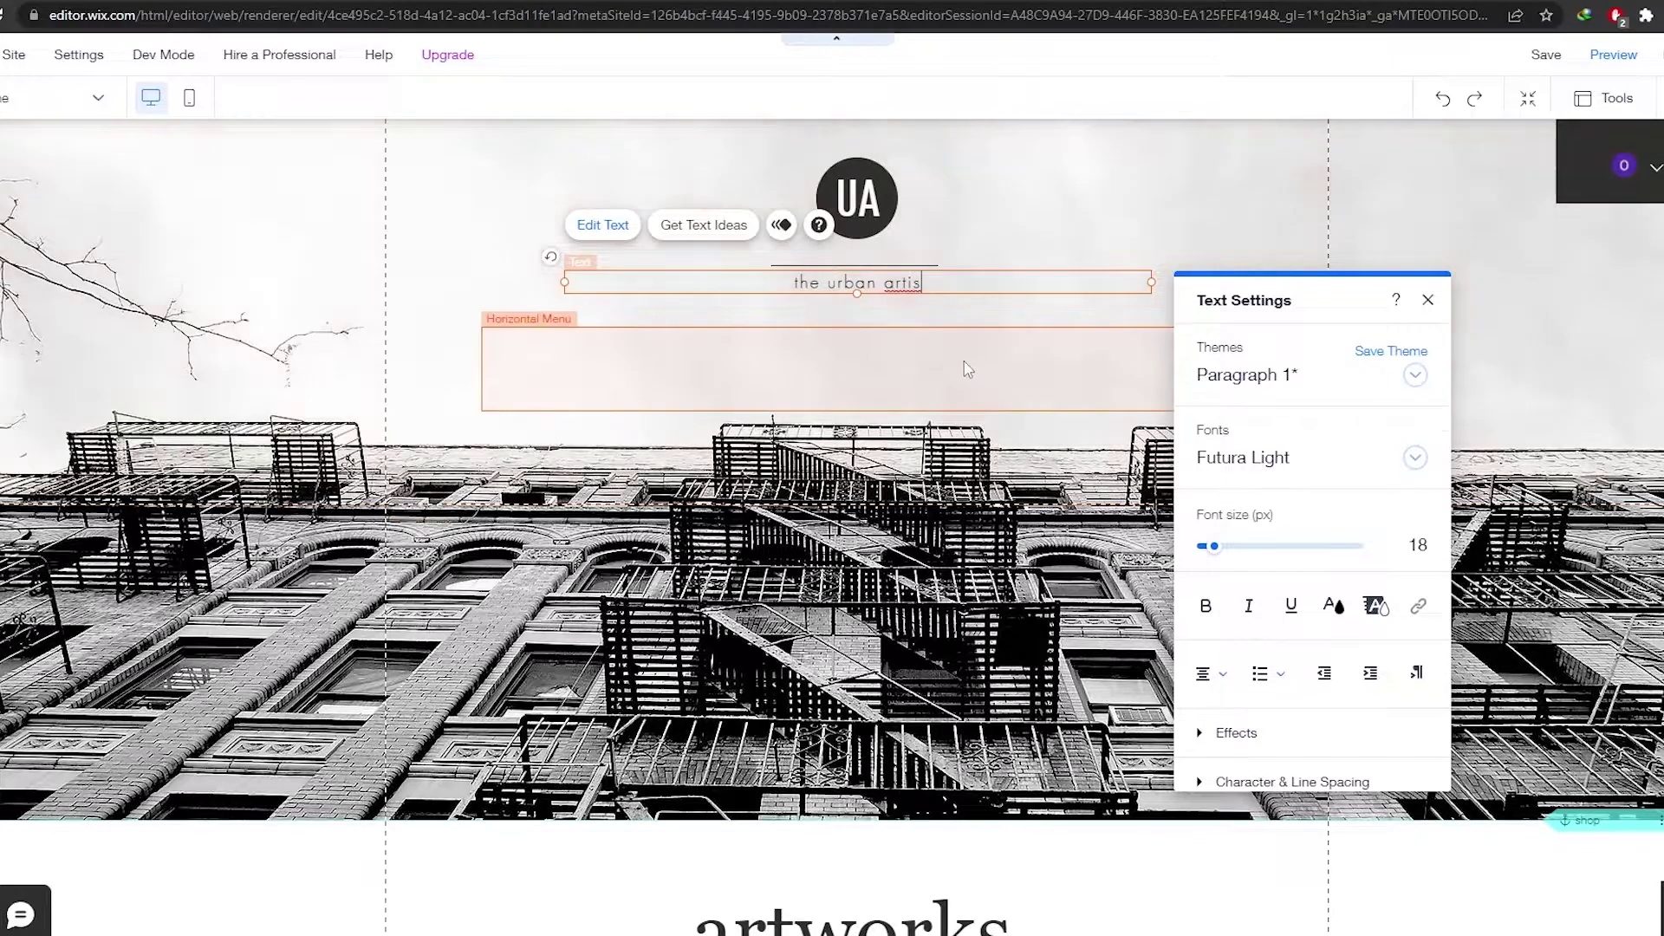
text(t)
click(408, 585)
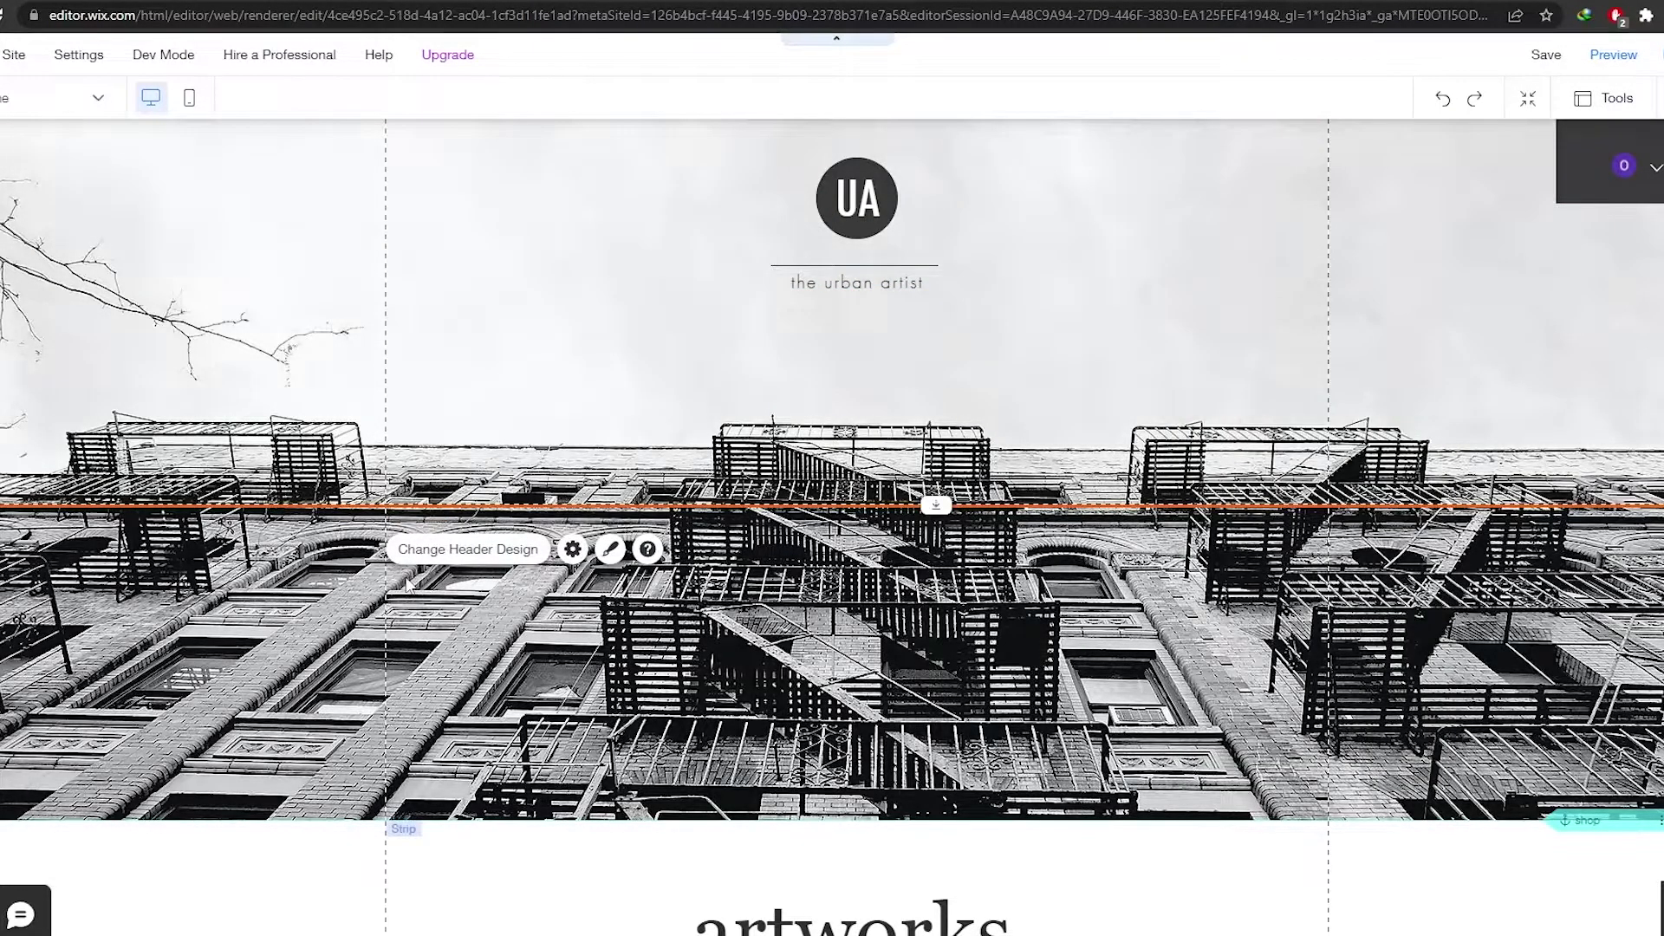
Delete the now-empty Horizontal Menu from the header
click(583, 338)
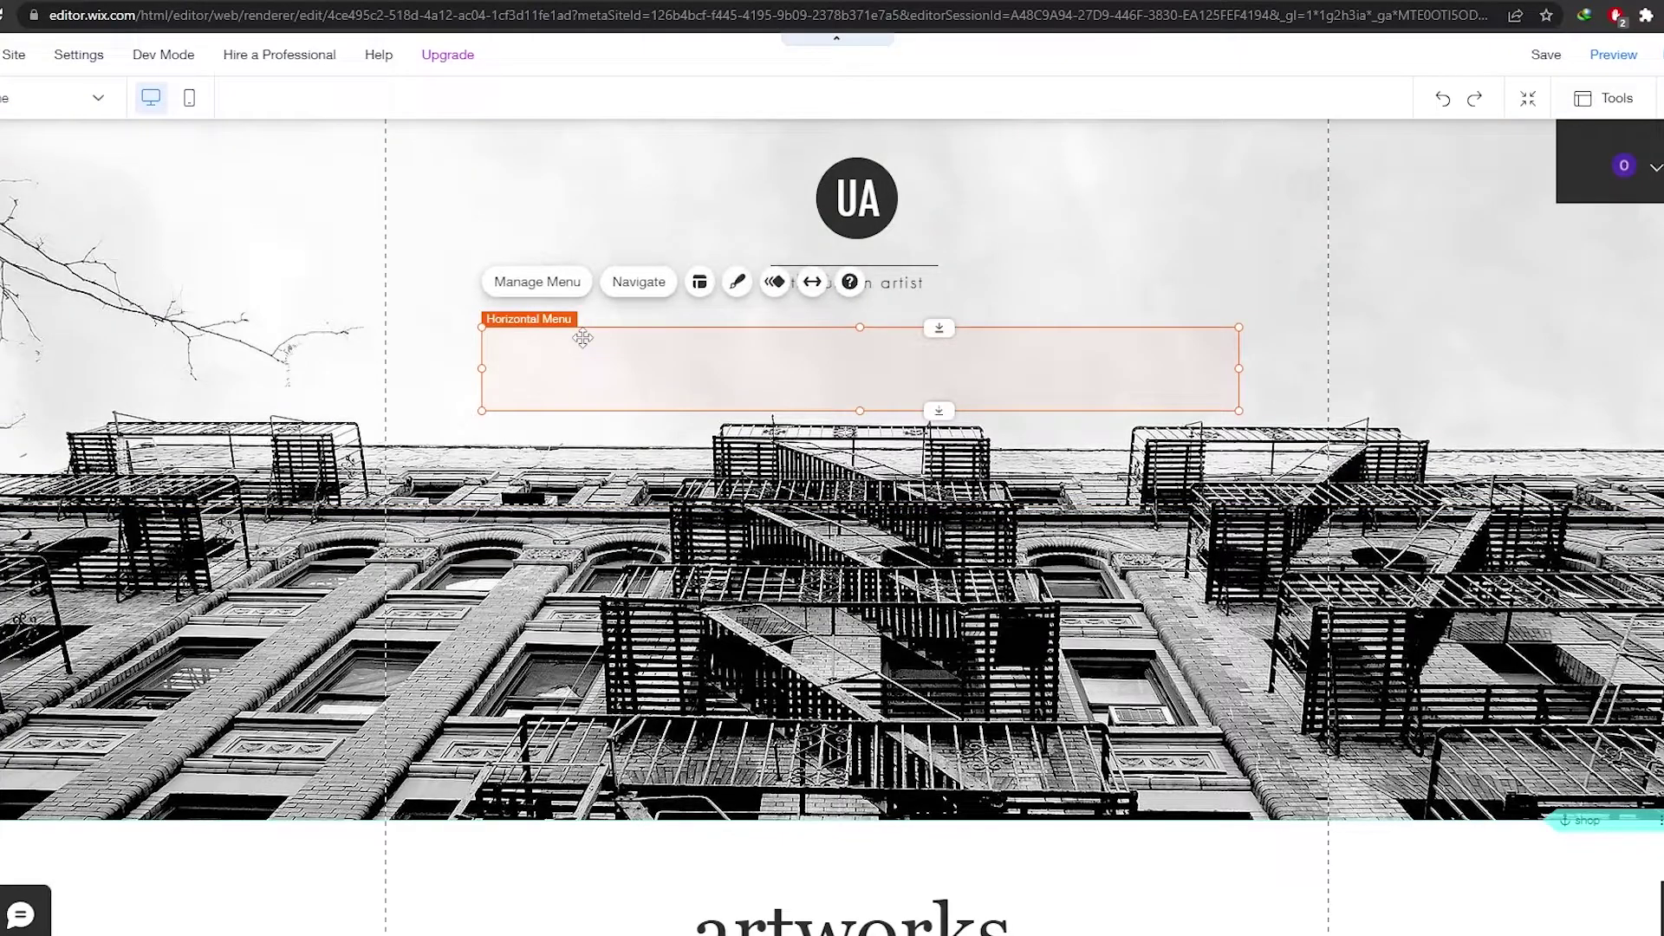
key(Delete)
click(512, 371)
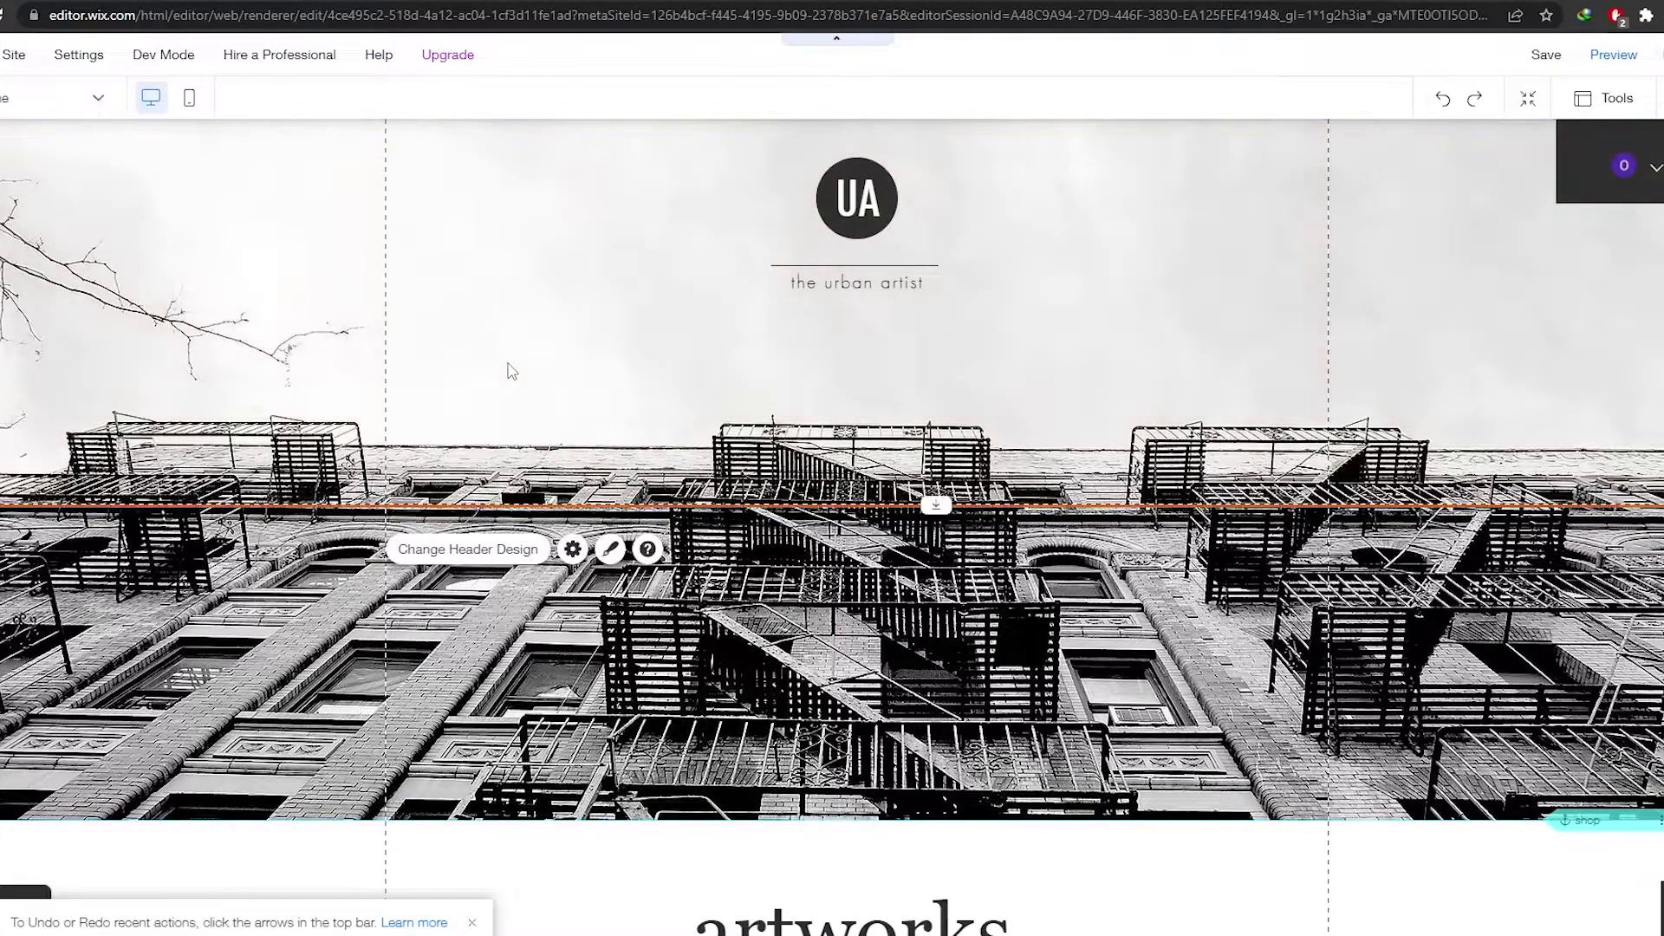
Open the building strip's background settings and browse images for a replacement
click(498, 600)
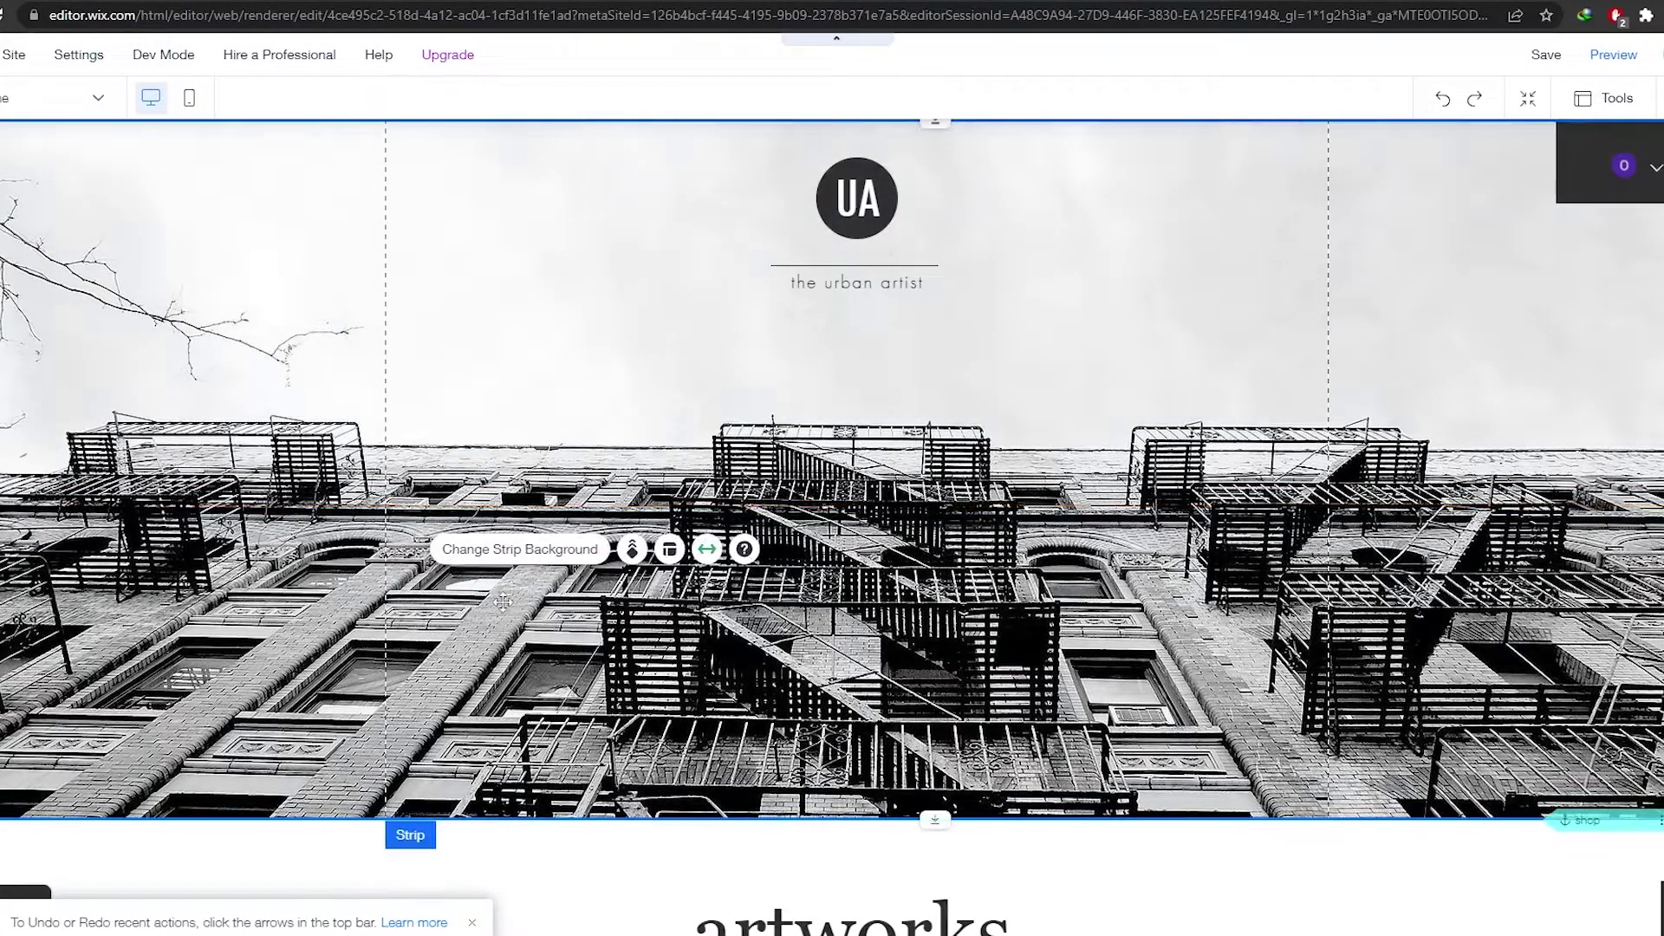
click(503, 555)
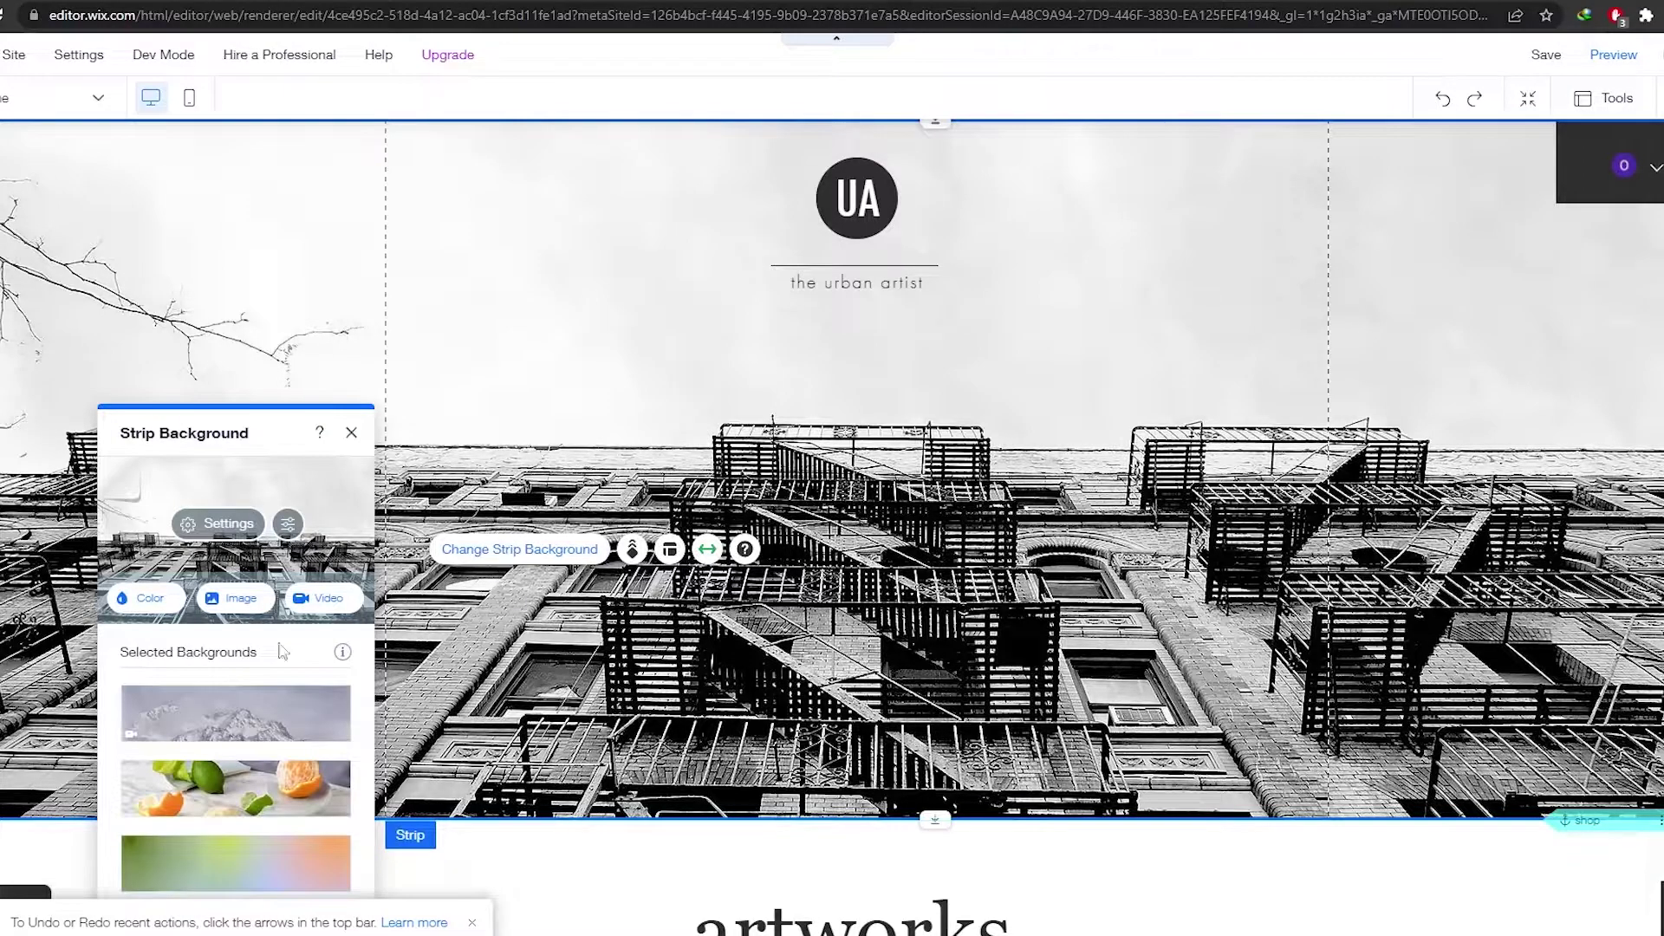
scroll(238, 737, down, 3)
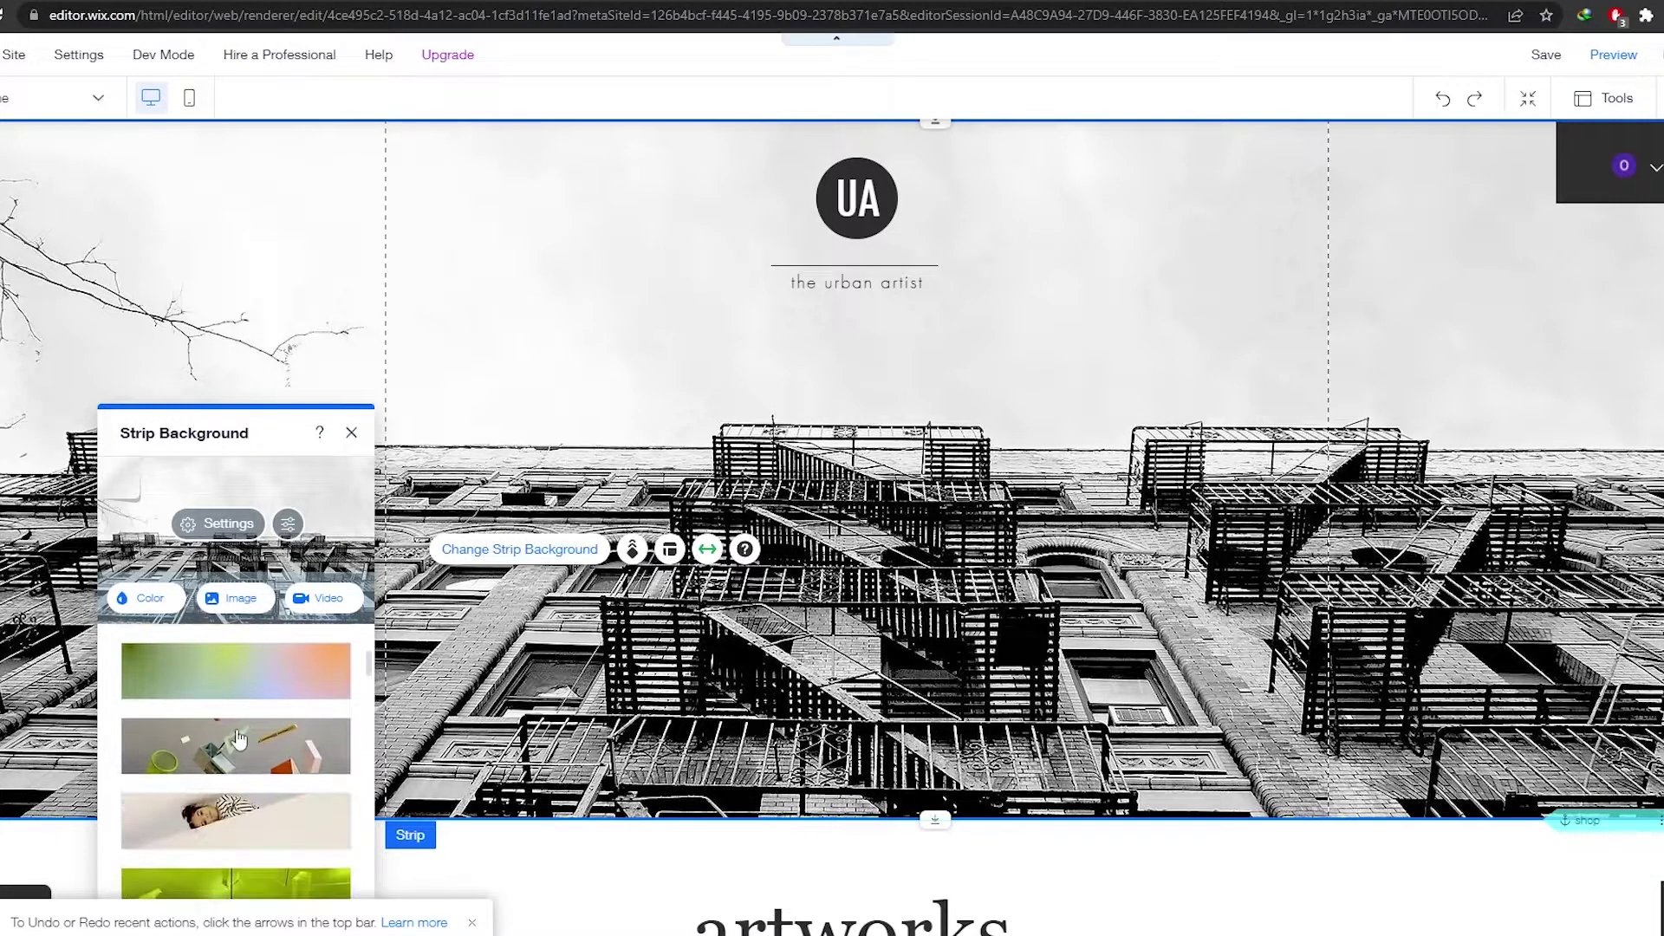
scroll(239, 738, down, 2)
scroll(237, 733, up, 4)
scroll(246, 761, down, 6)
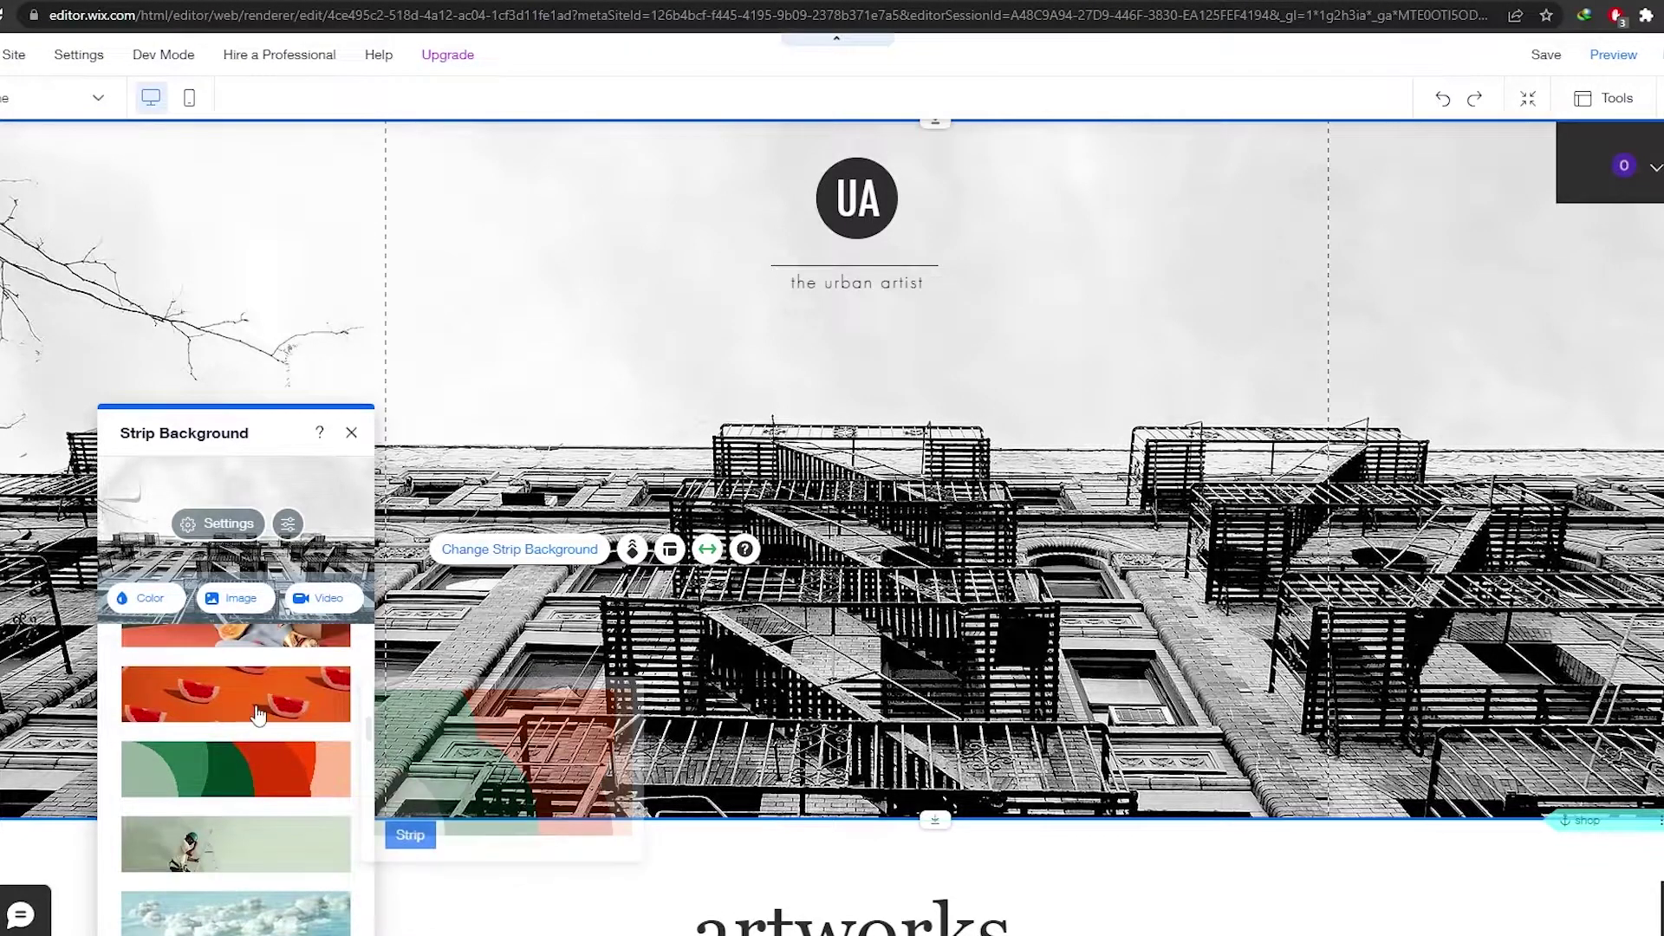
scroll(247, 745, down, 4)
scroll(242, 737, up, 4)
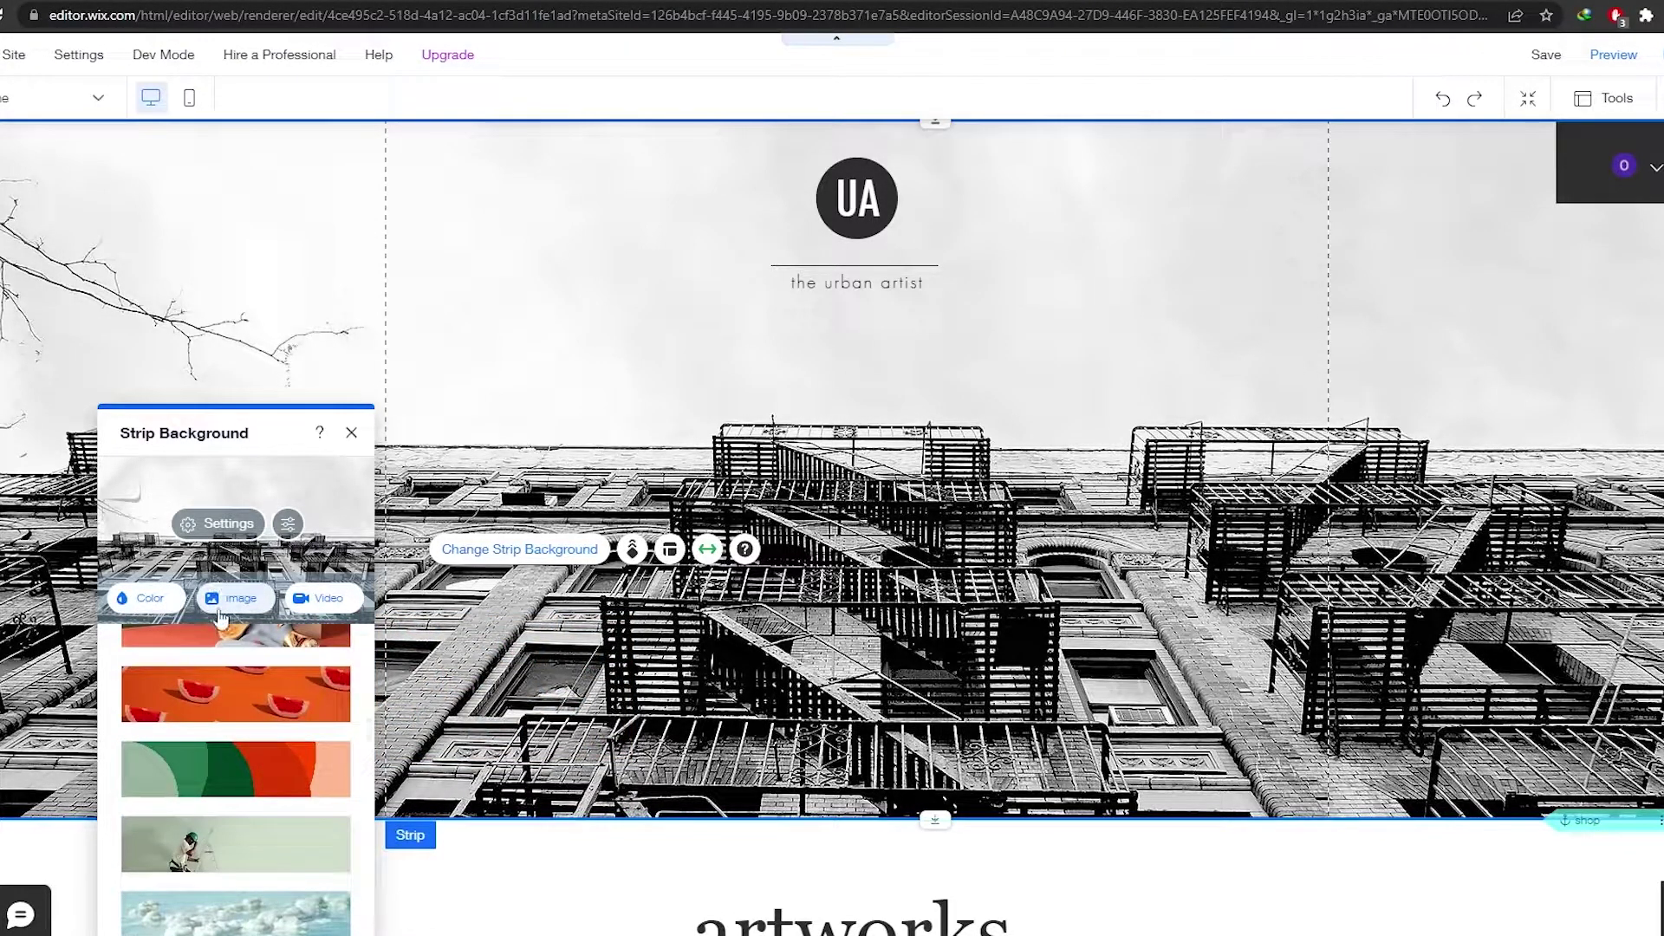
scroll(235, 679, down, 8)
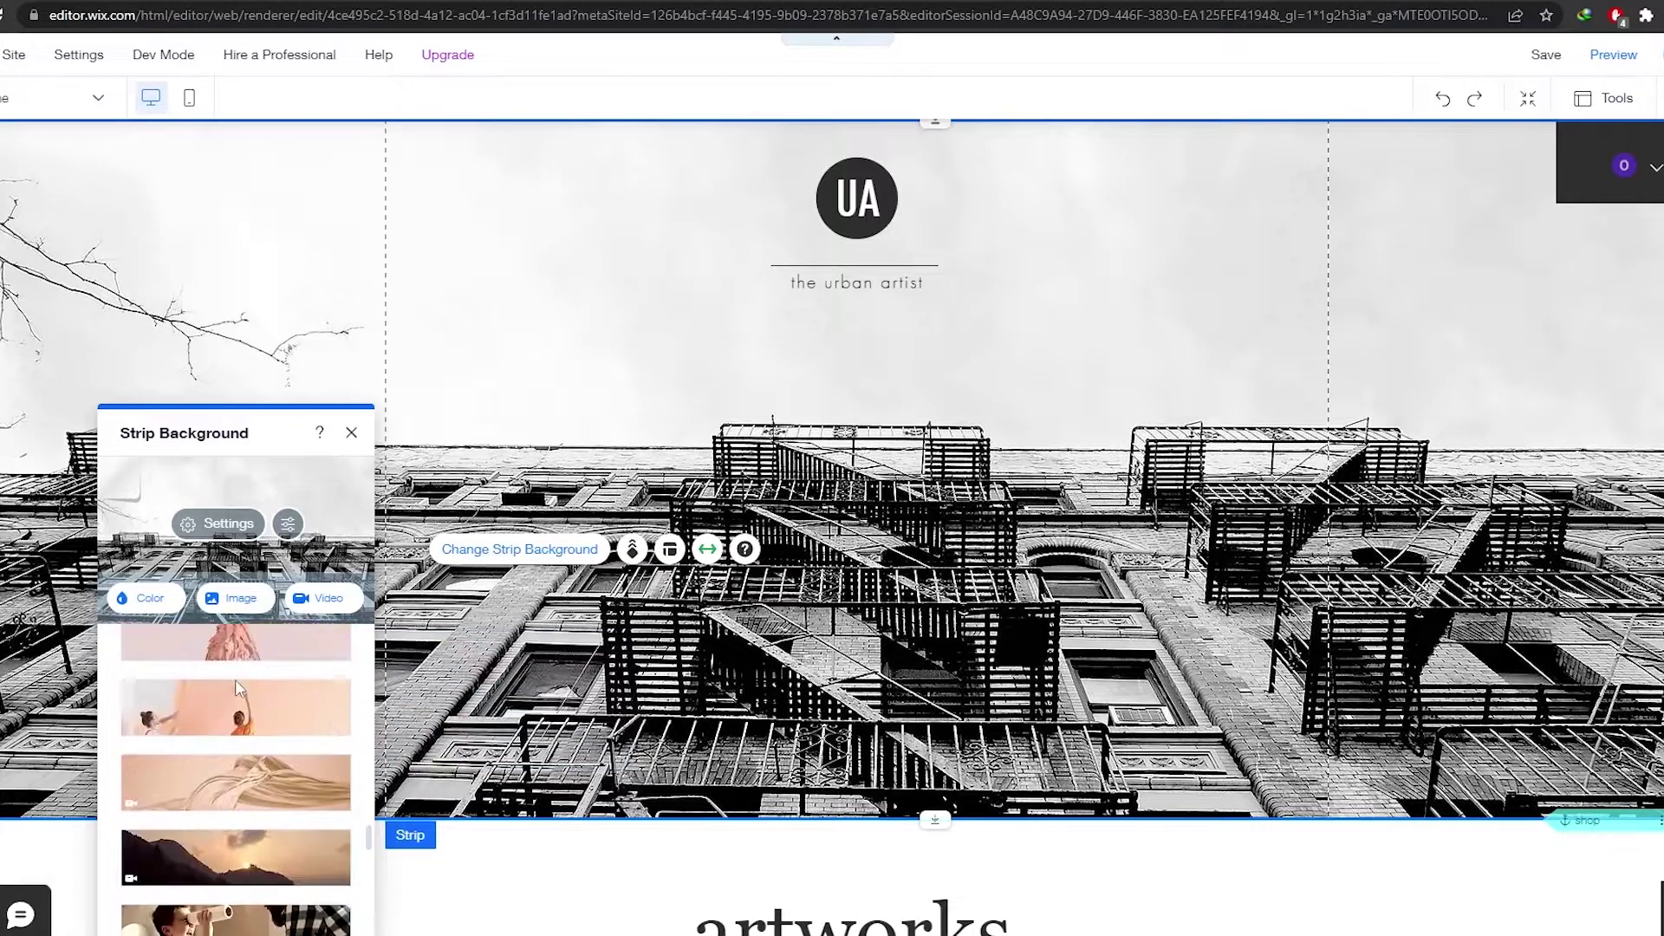
click(234, 598)
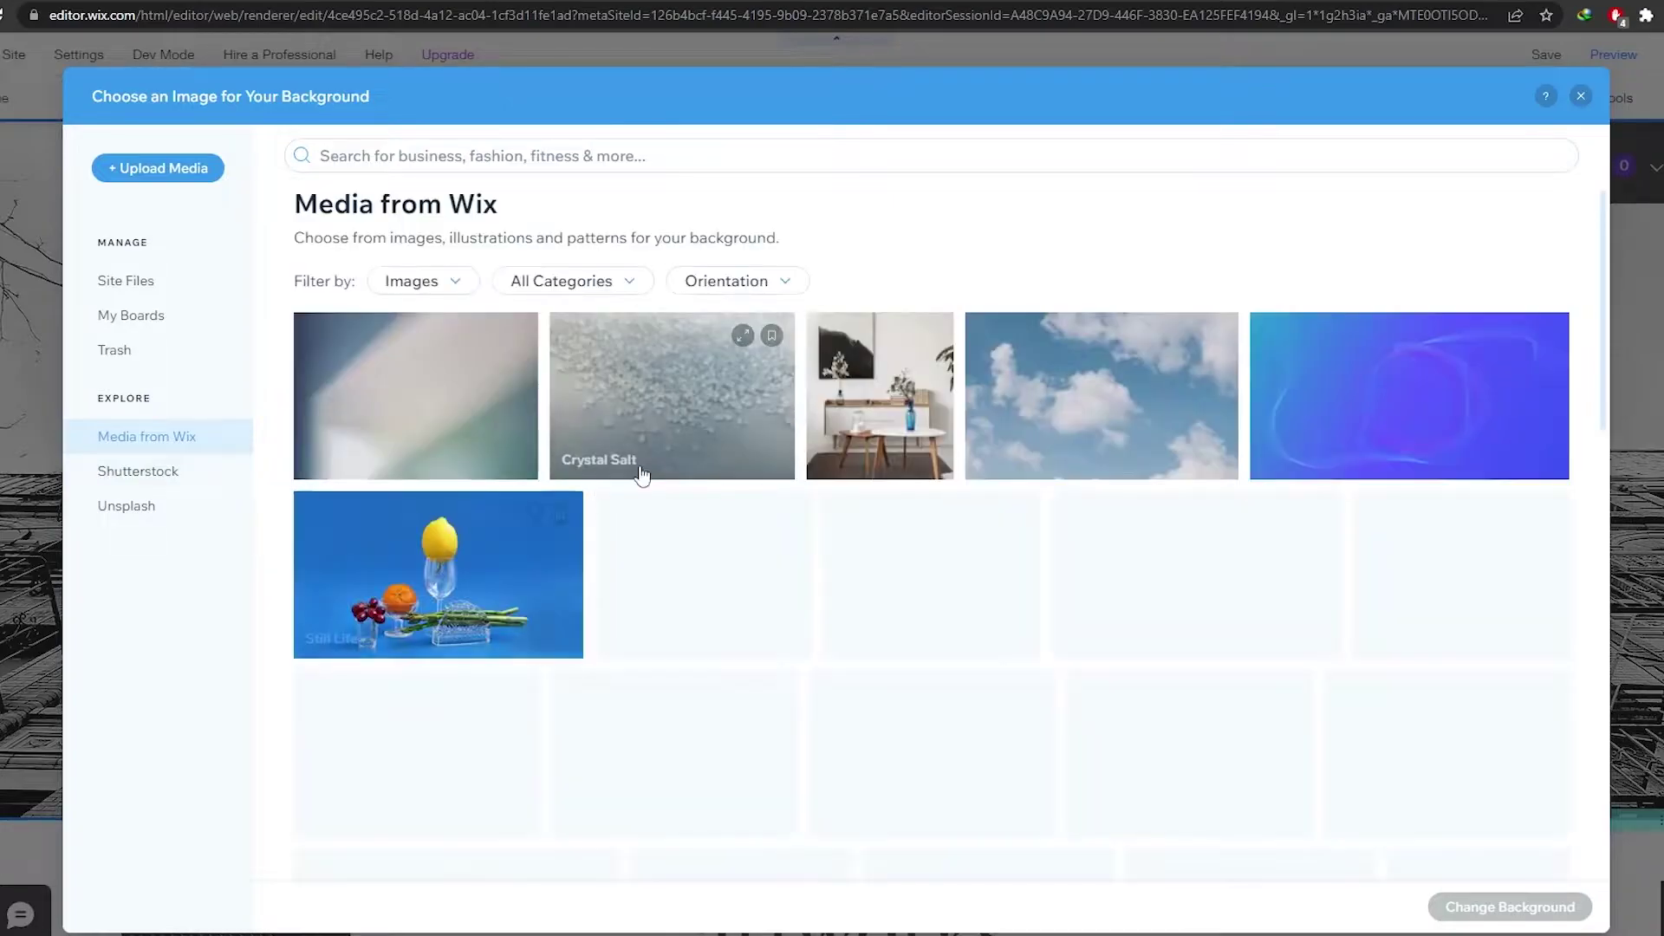
Search Media from Wix for 'illustrations' and set Space Craters as the strip background
click(512, 160)
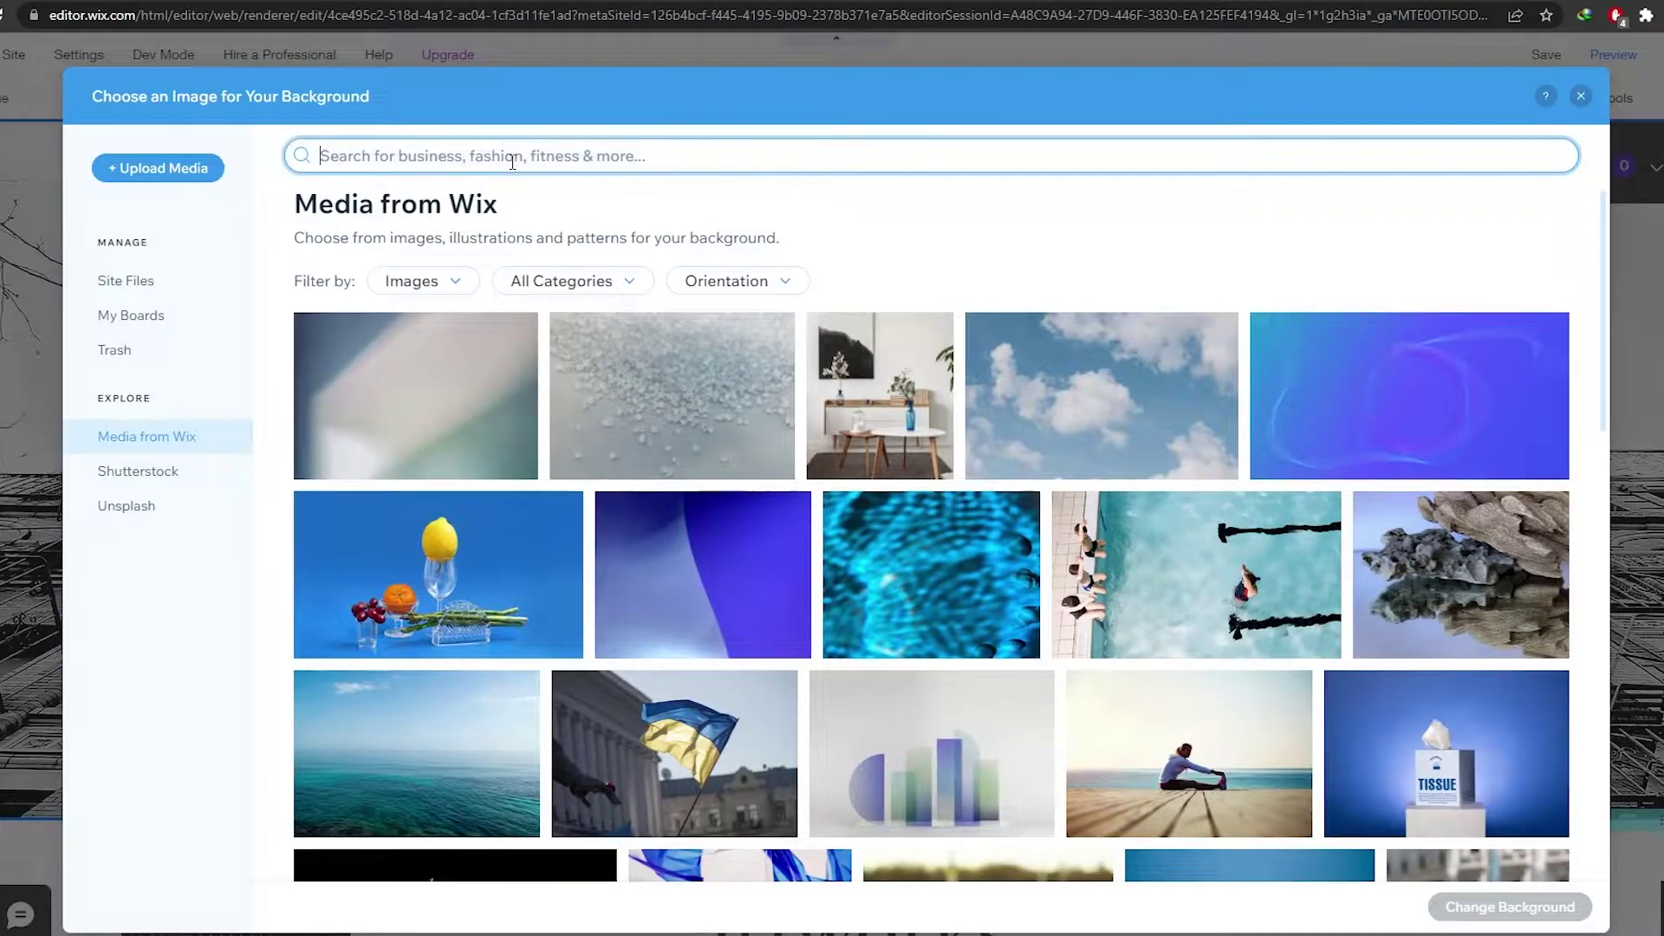
text(N)
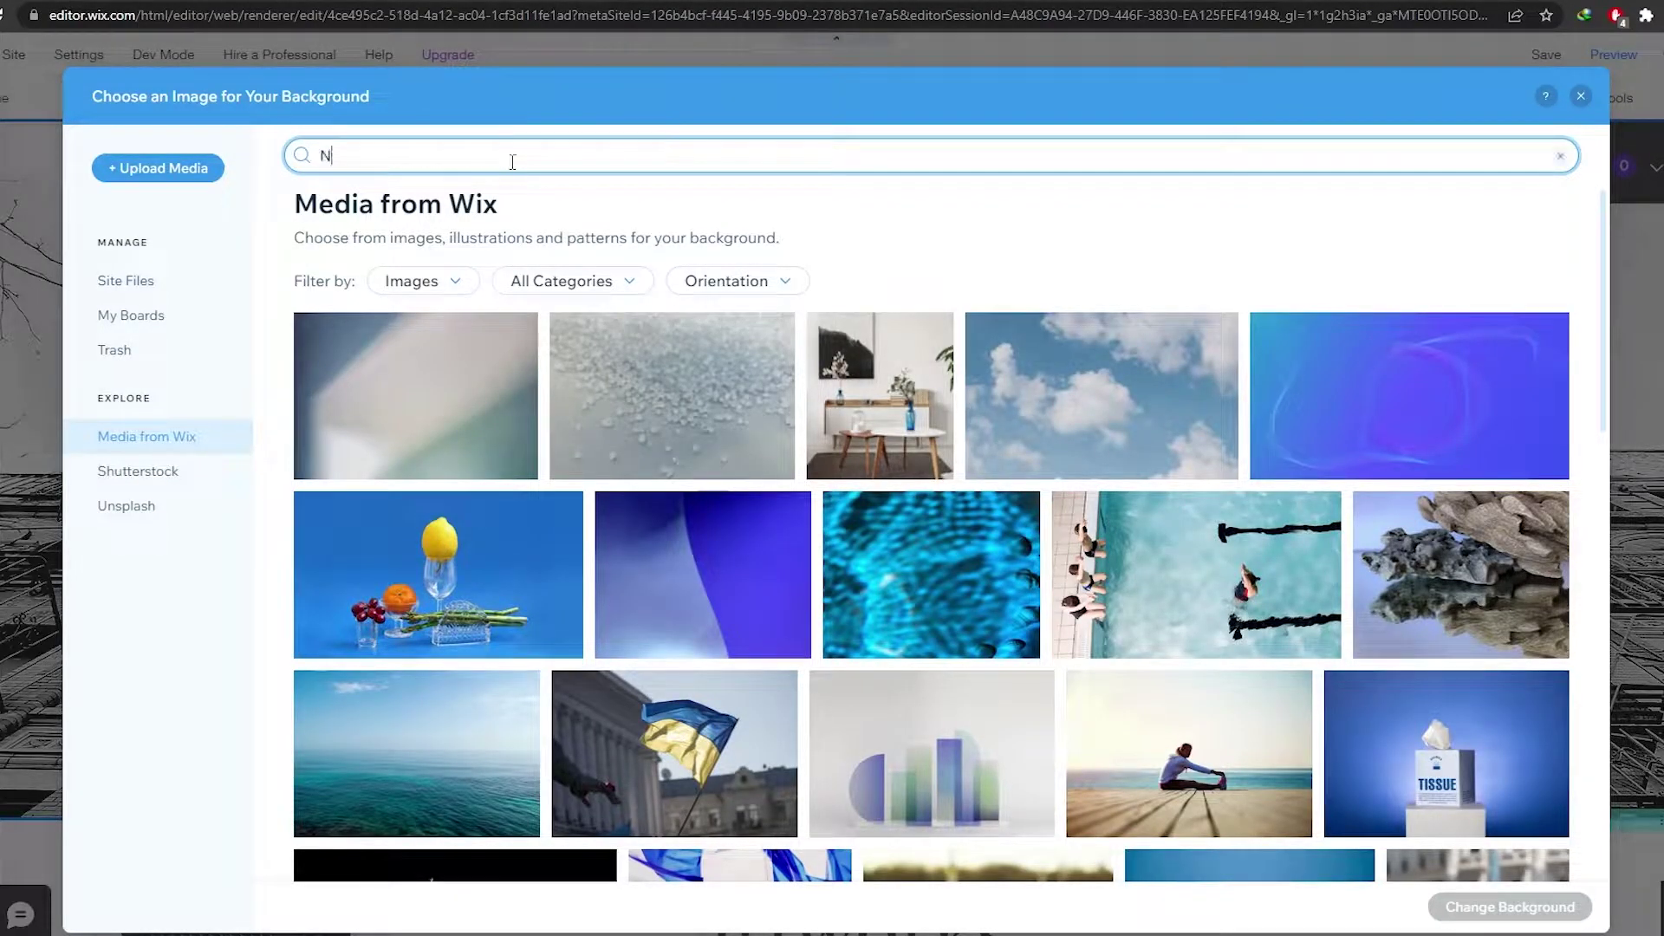
text(FTs)
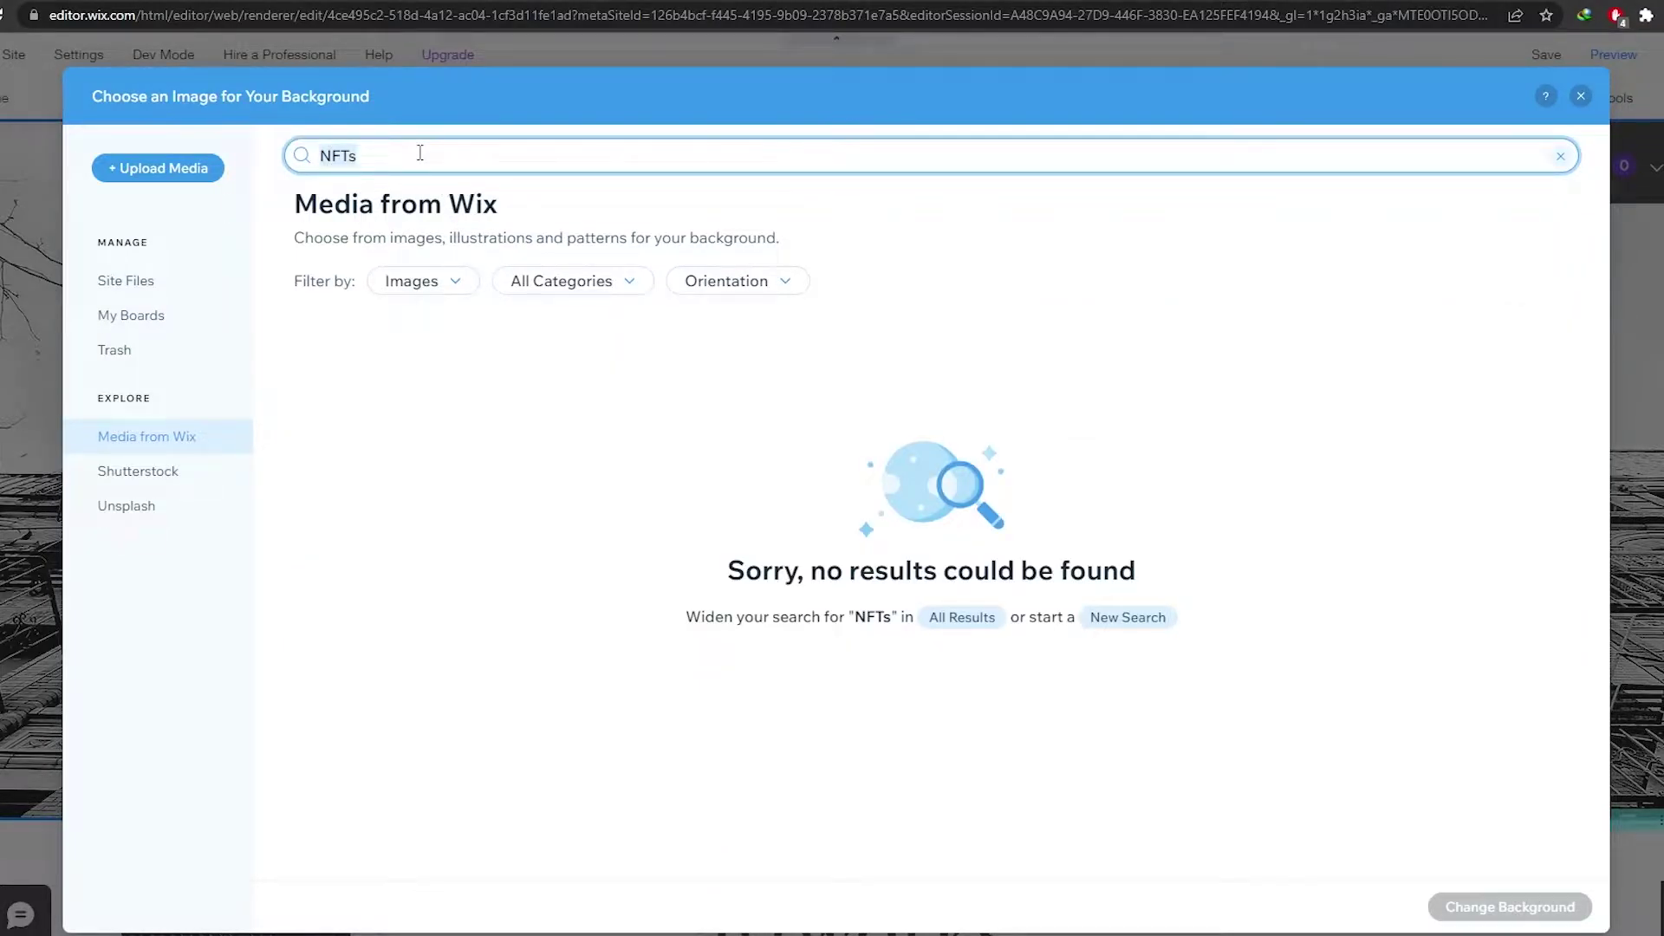
text(crypto)
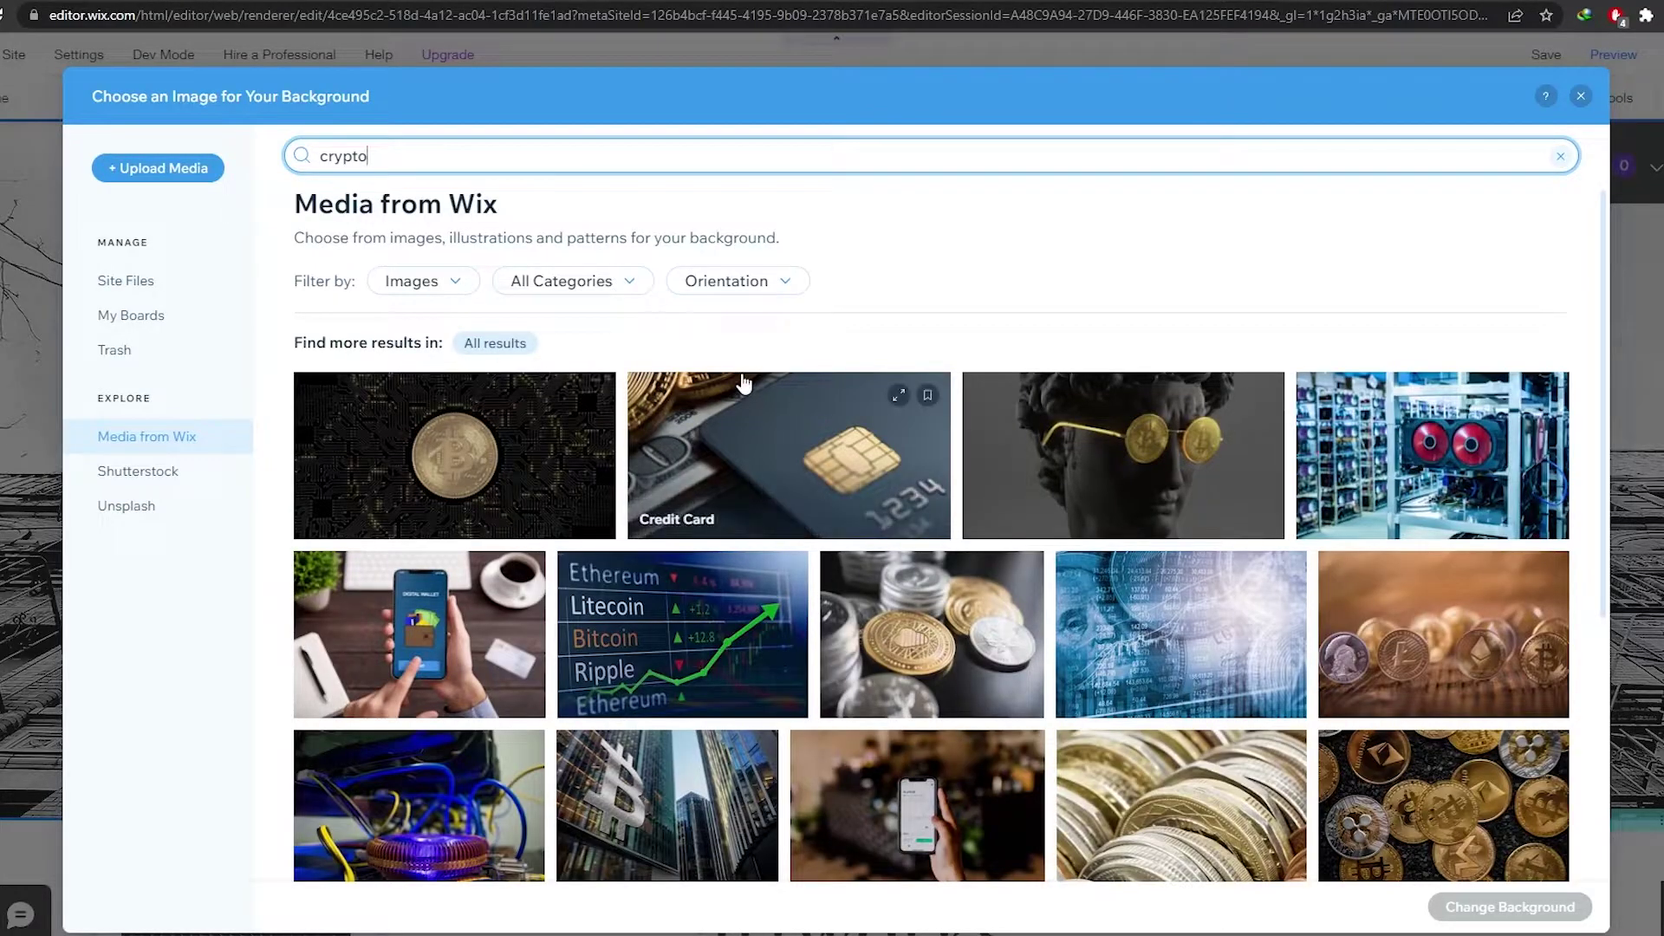
scroll(771, 568, down, 5)
scroll(607, 579, up, 3)
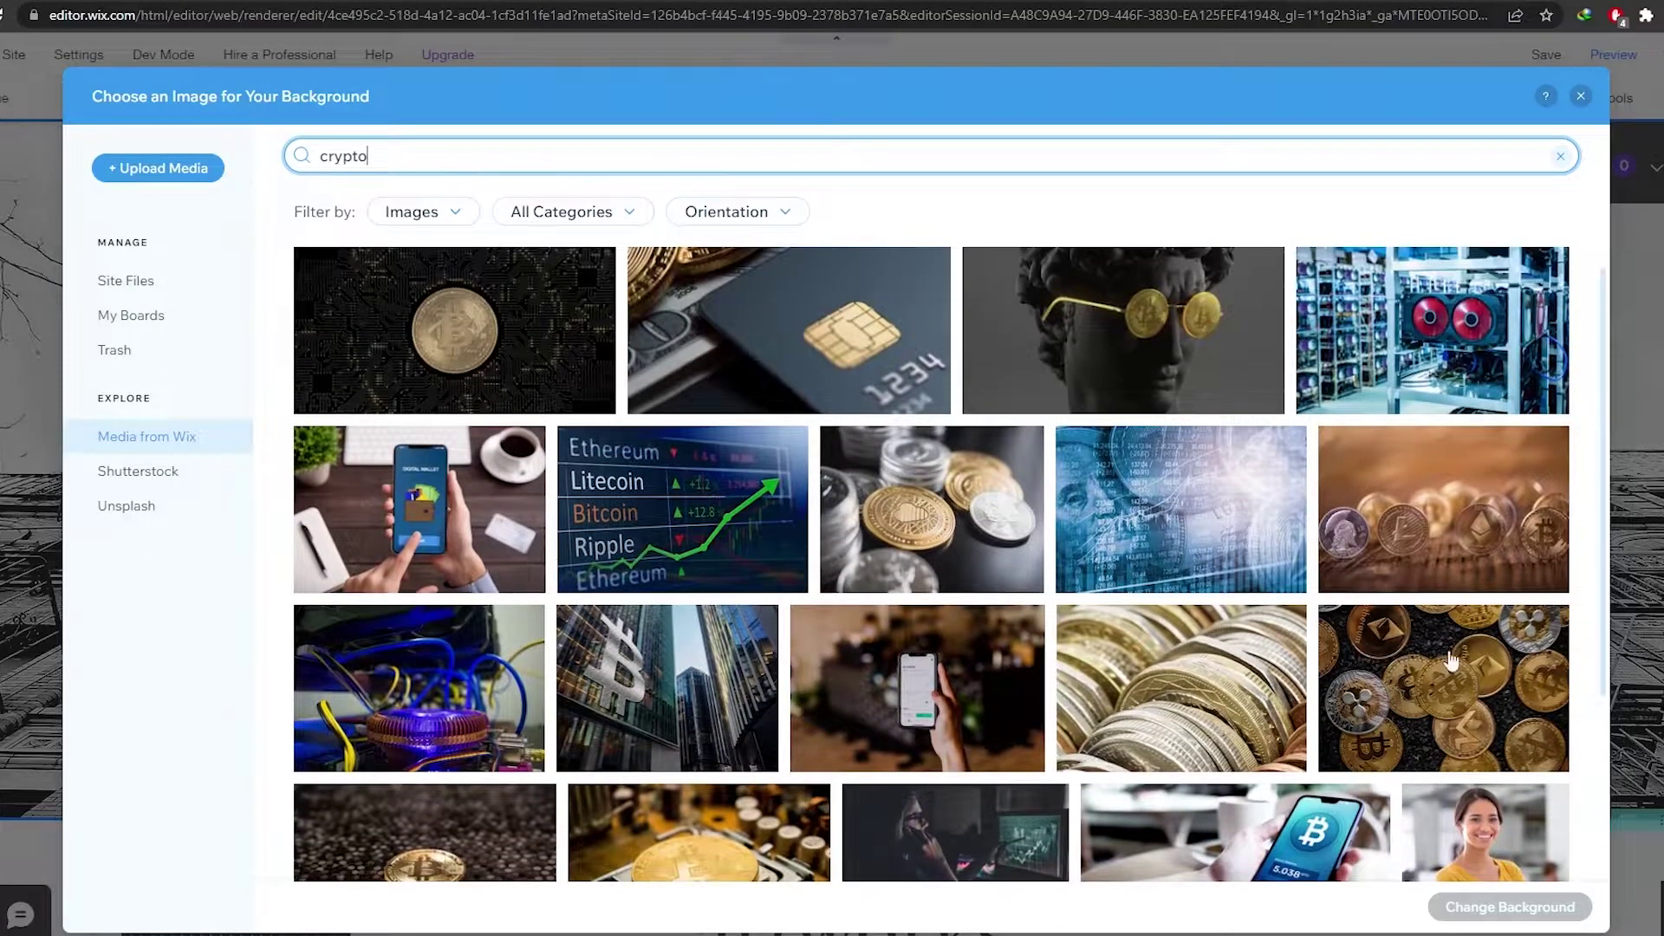
scroll(1452, 660, up, 2)
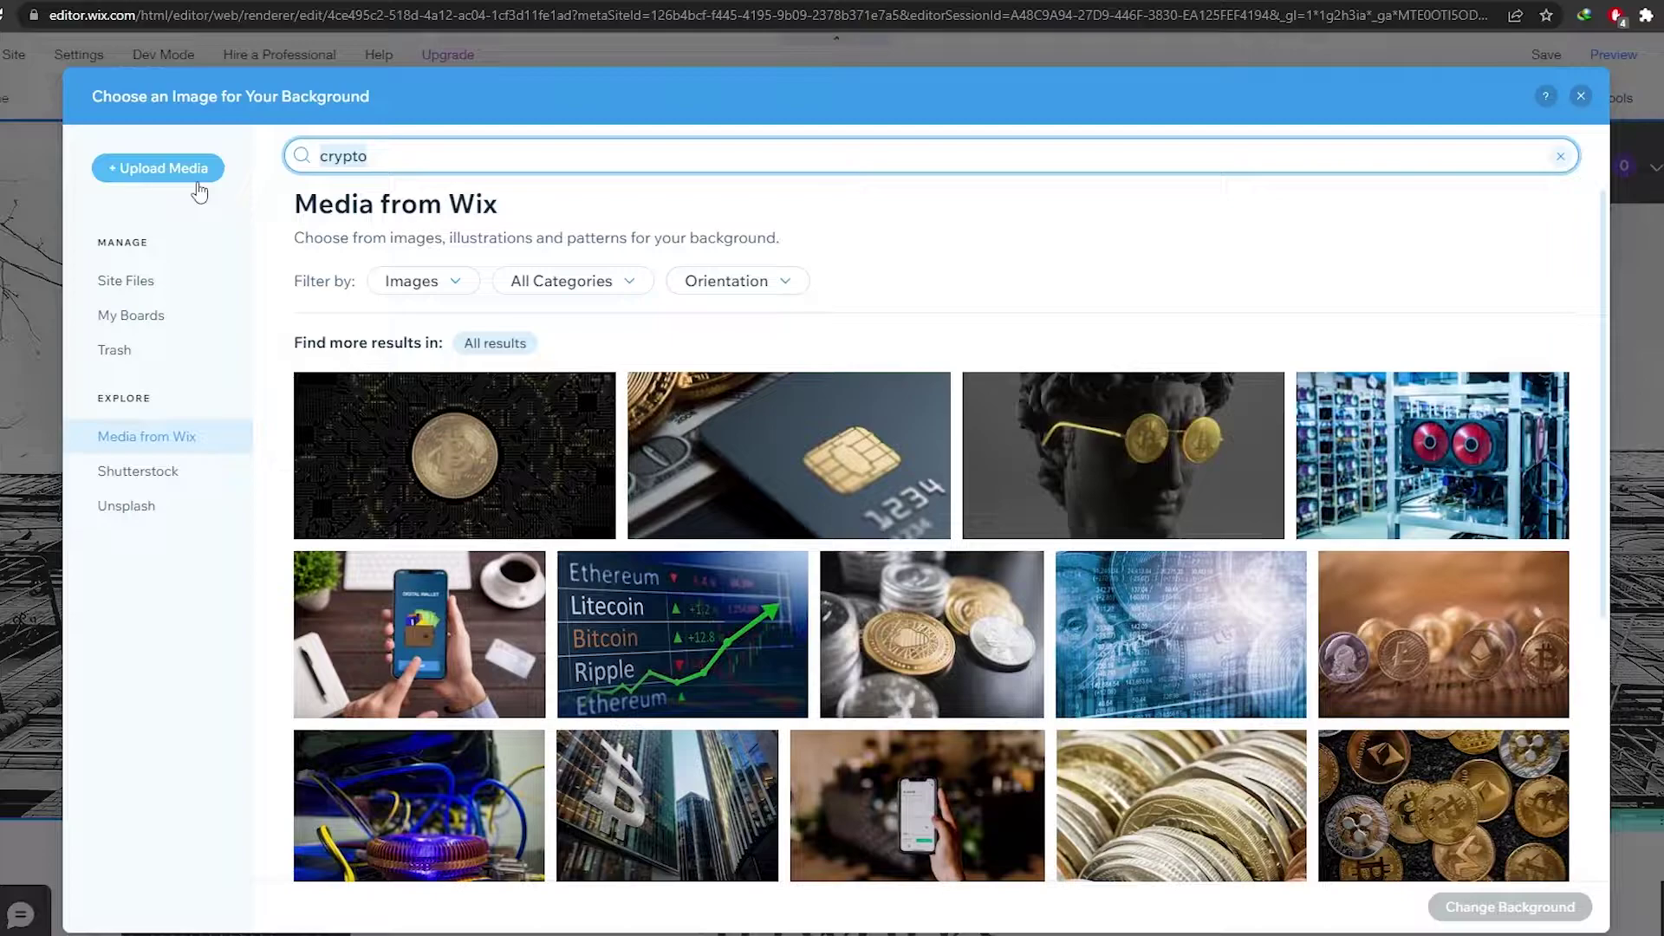
key(BackSpace)
text(illustrations)
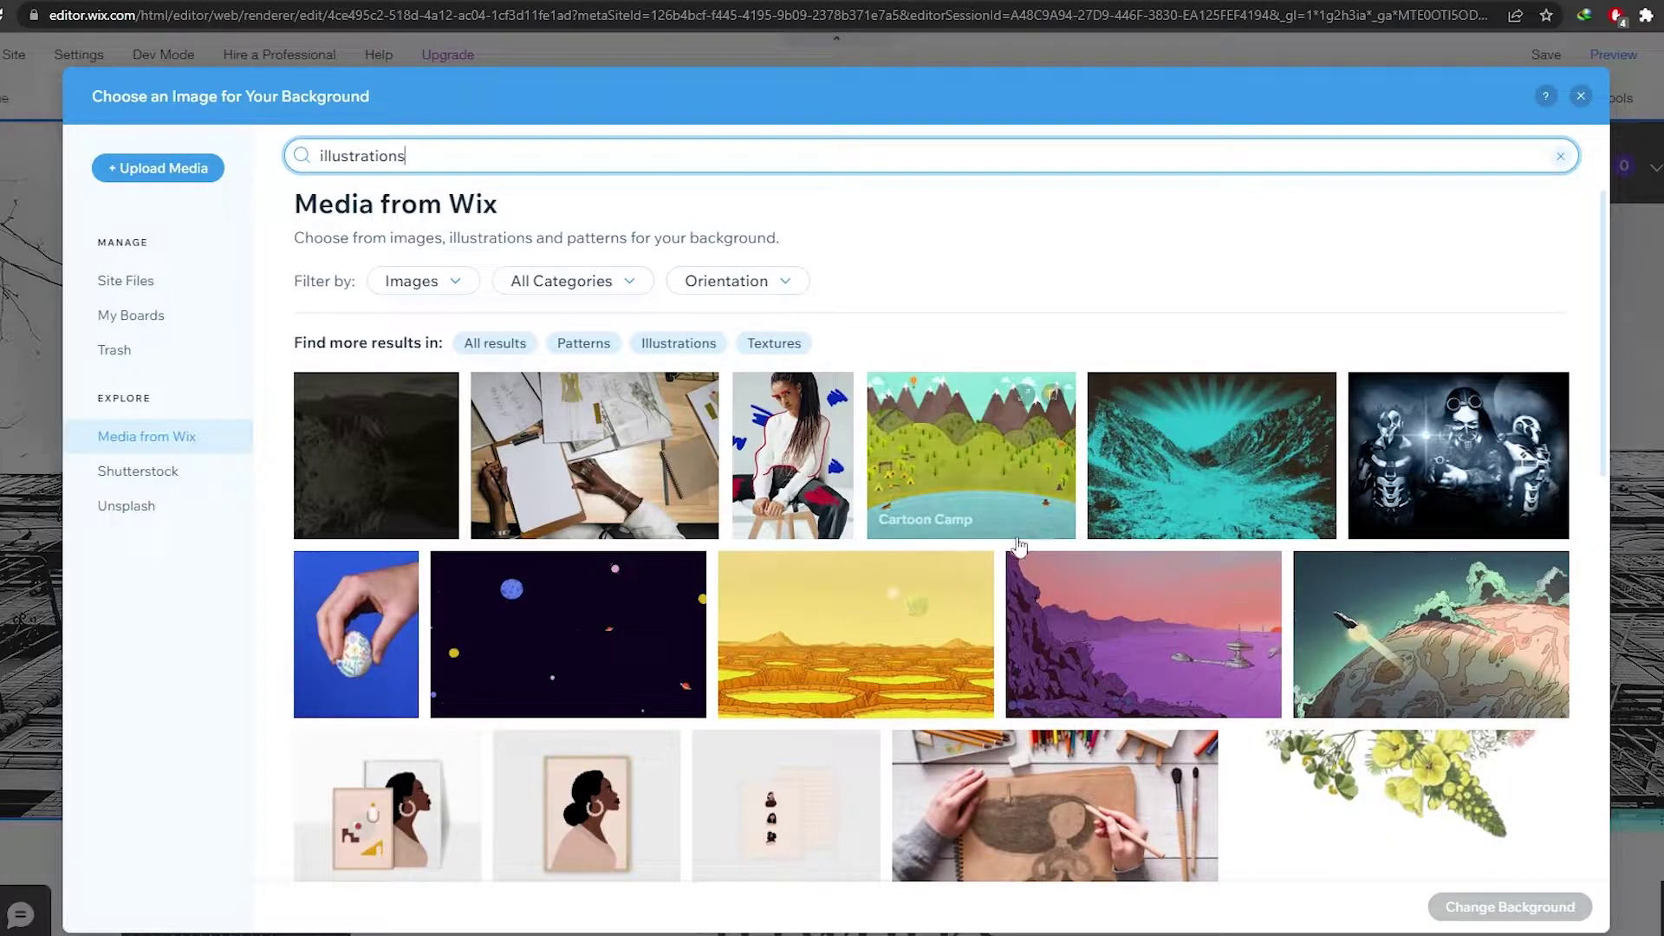
scroll(962, 598, down, 1)
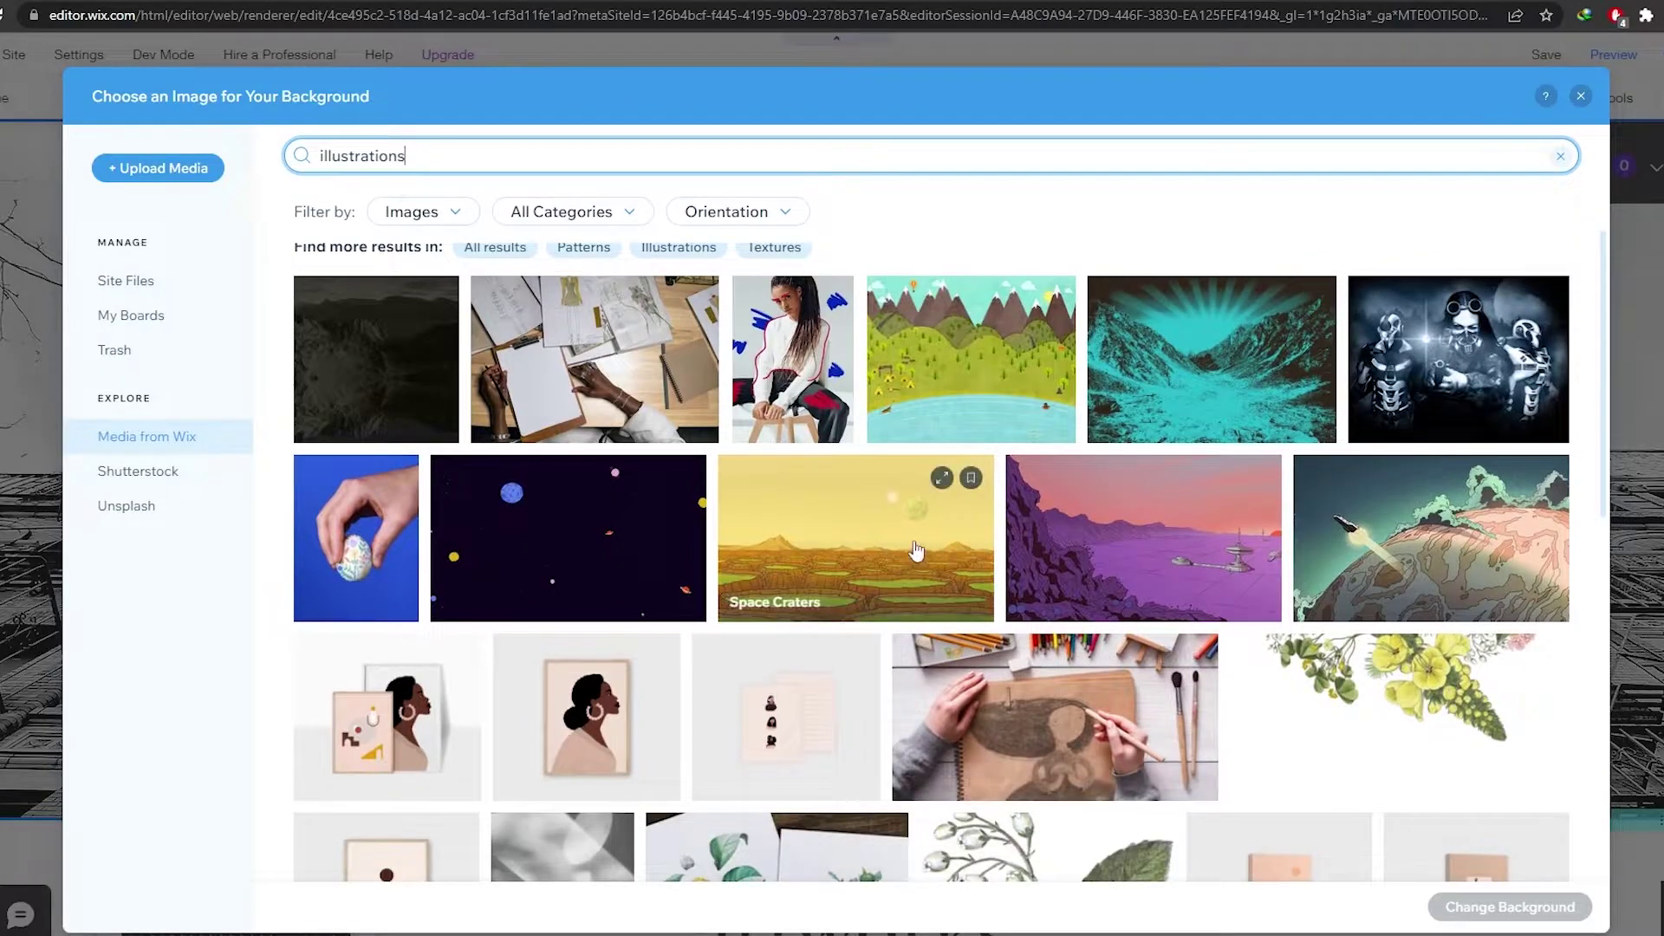
click(865, 550)
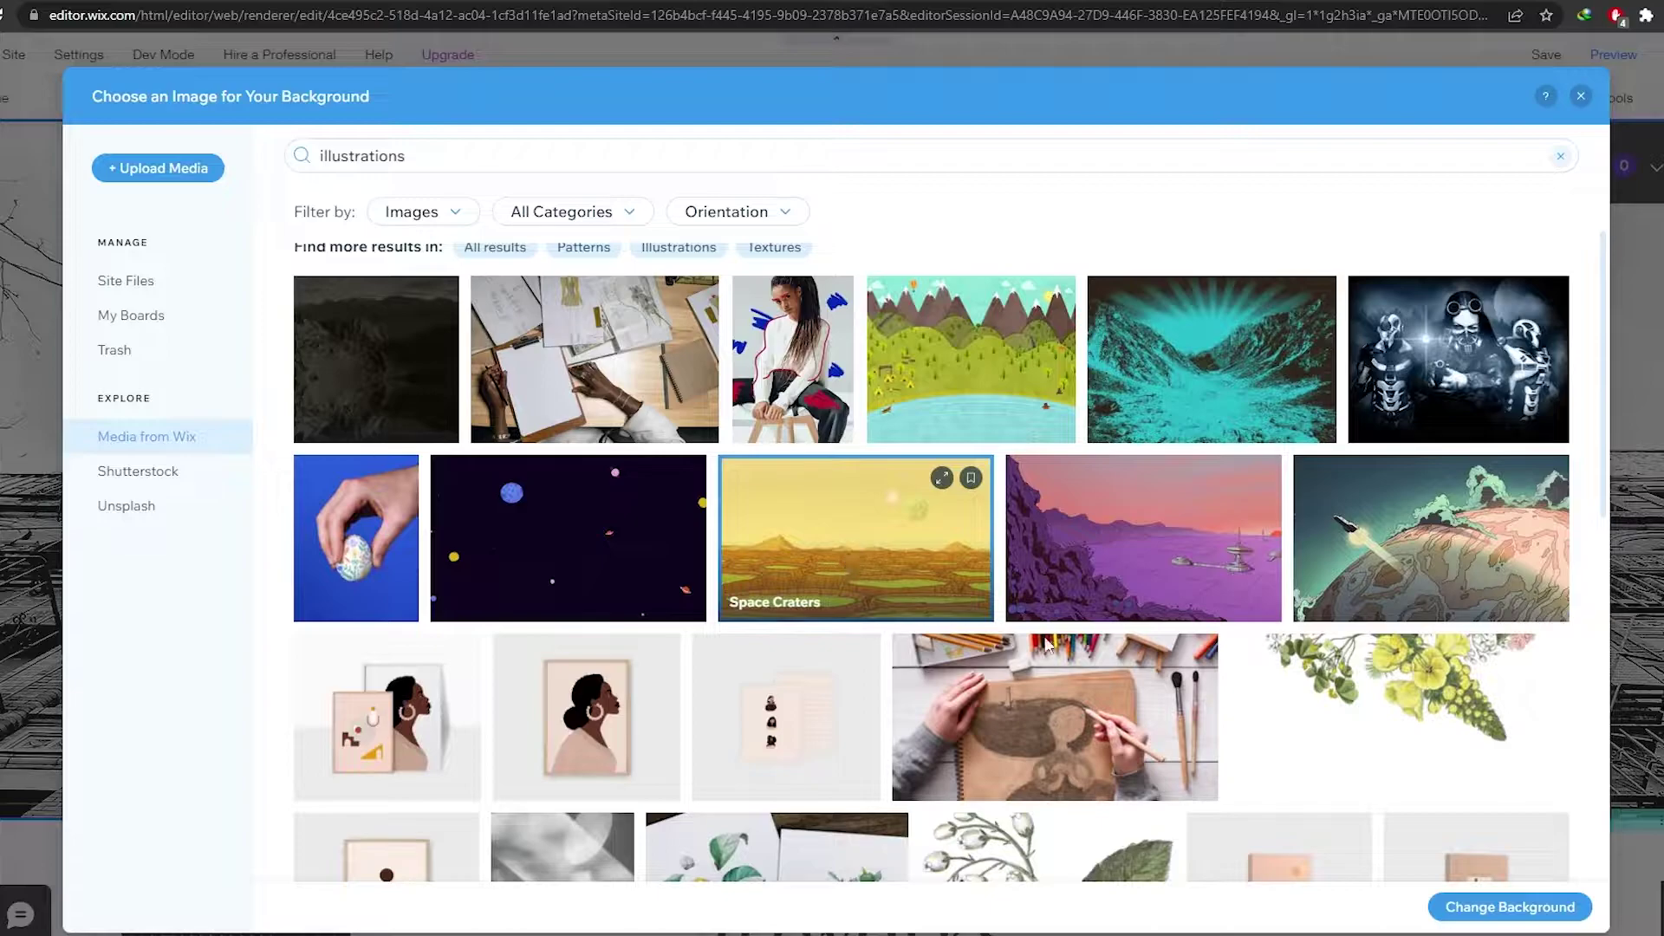
click(1504, 908)
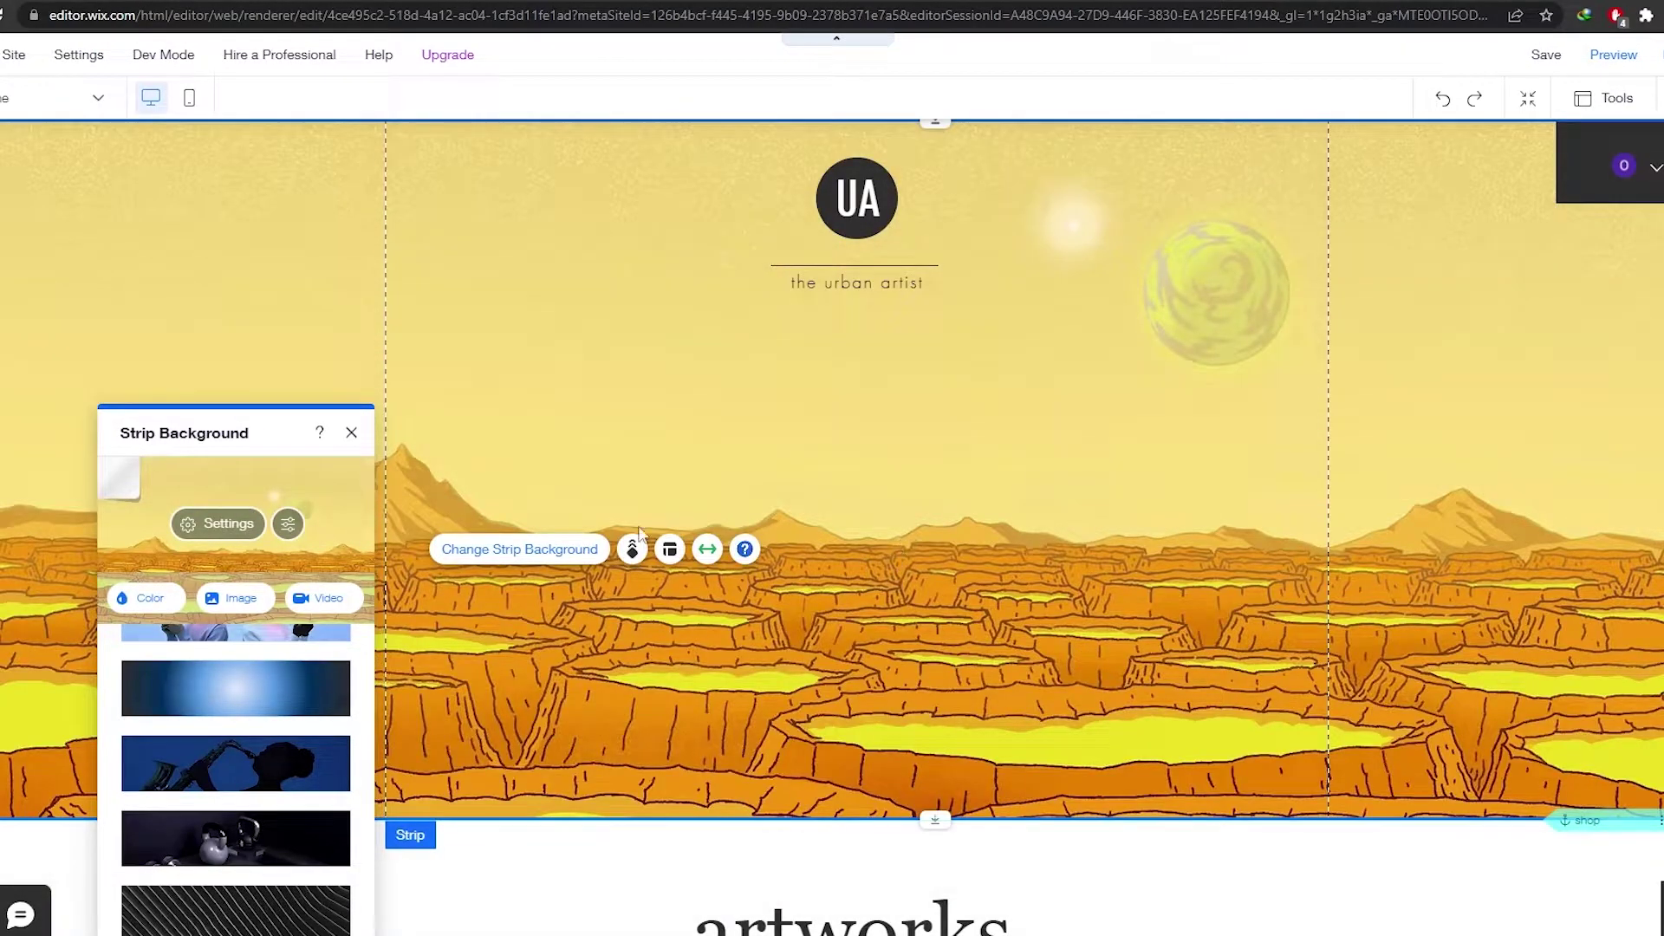
Rename the 'artworks.' section heading to 'NFTs'
click(351, 432)
scroll(364, 598, down, 5)
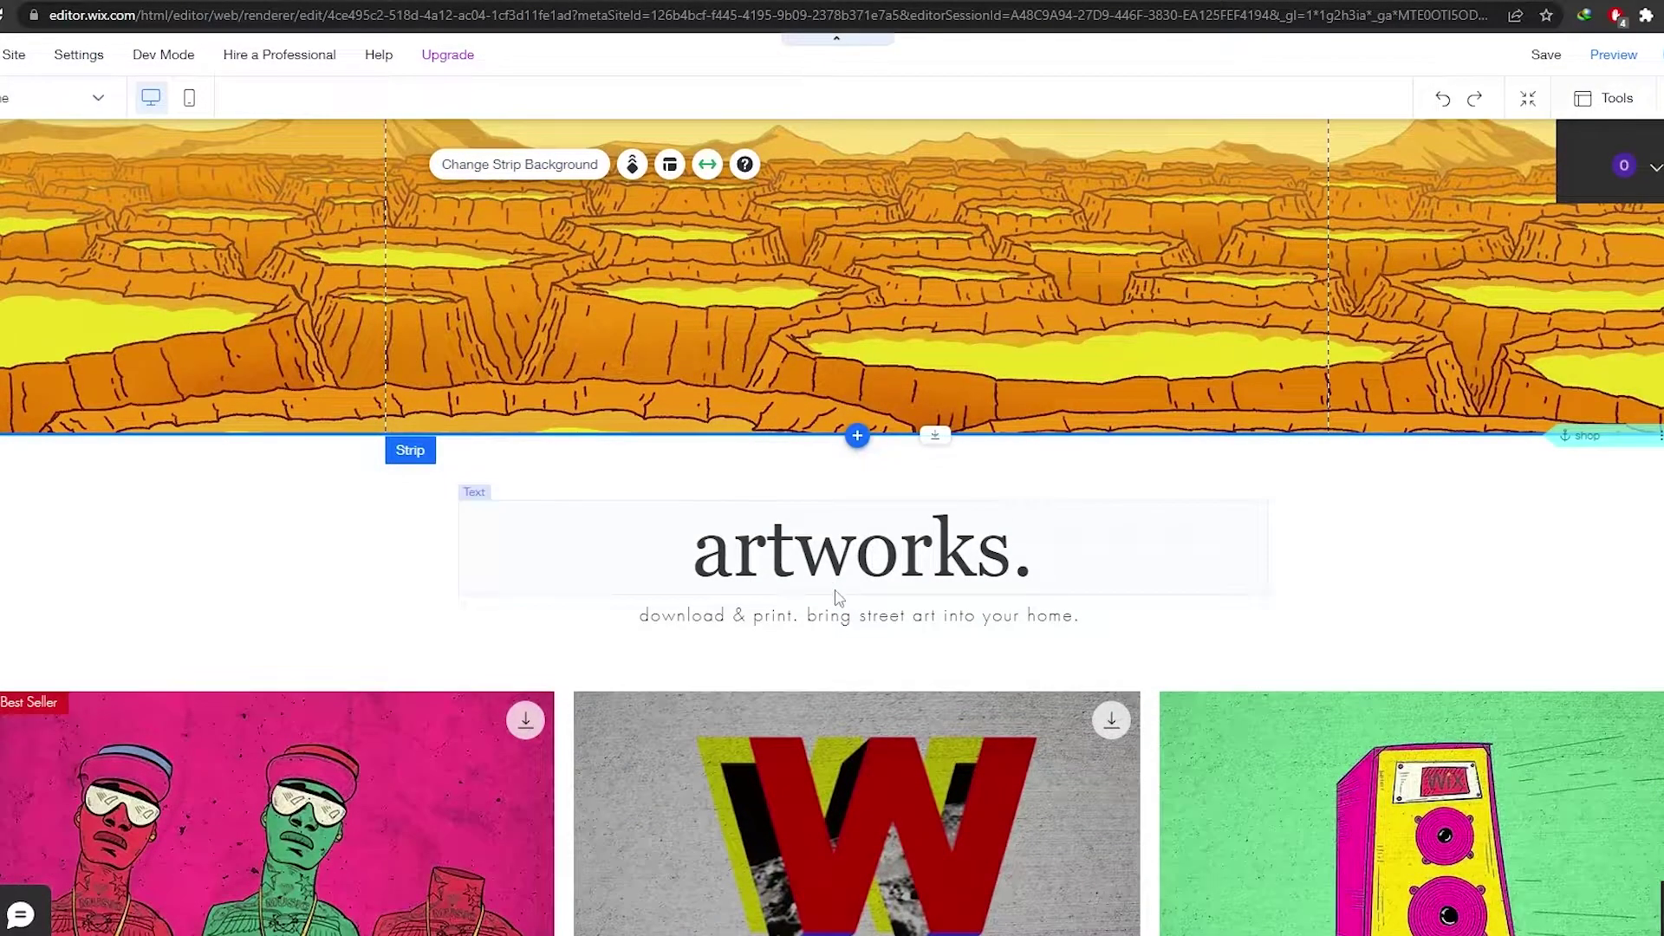
click(852, 537)
click(851, 537)
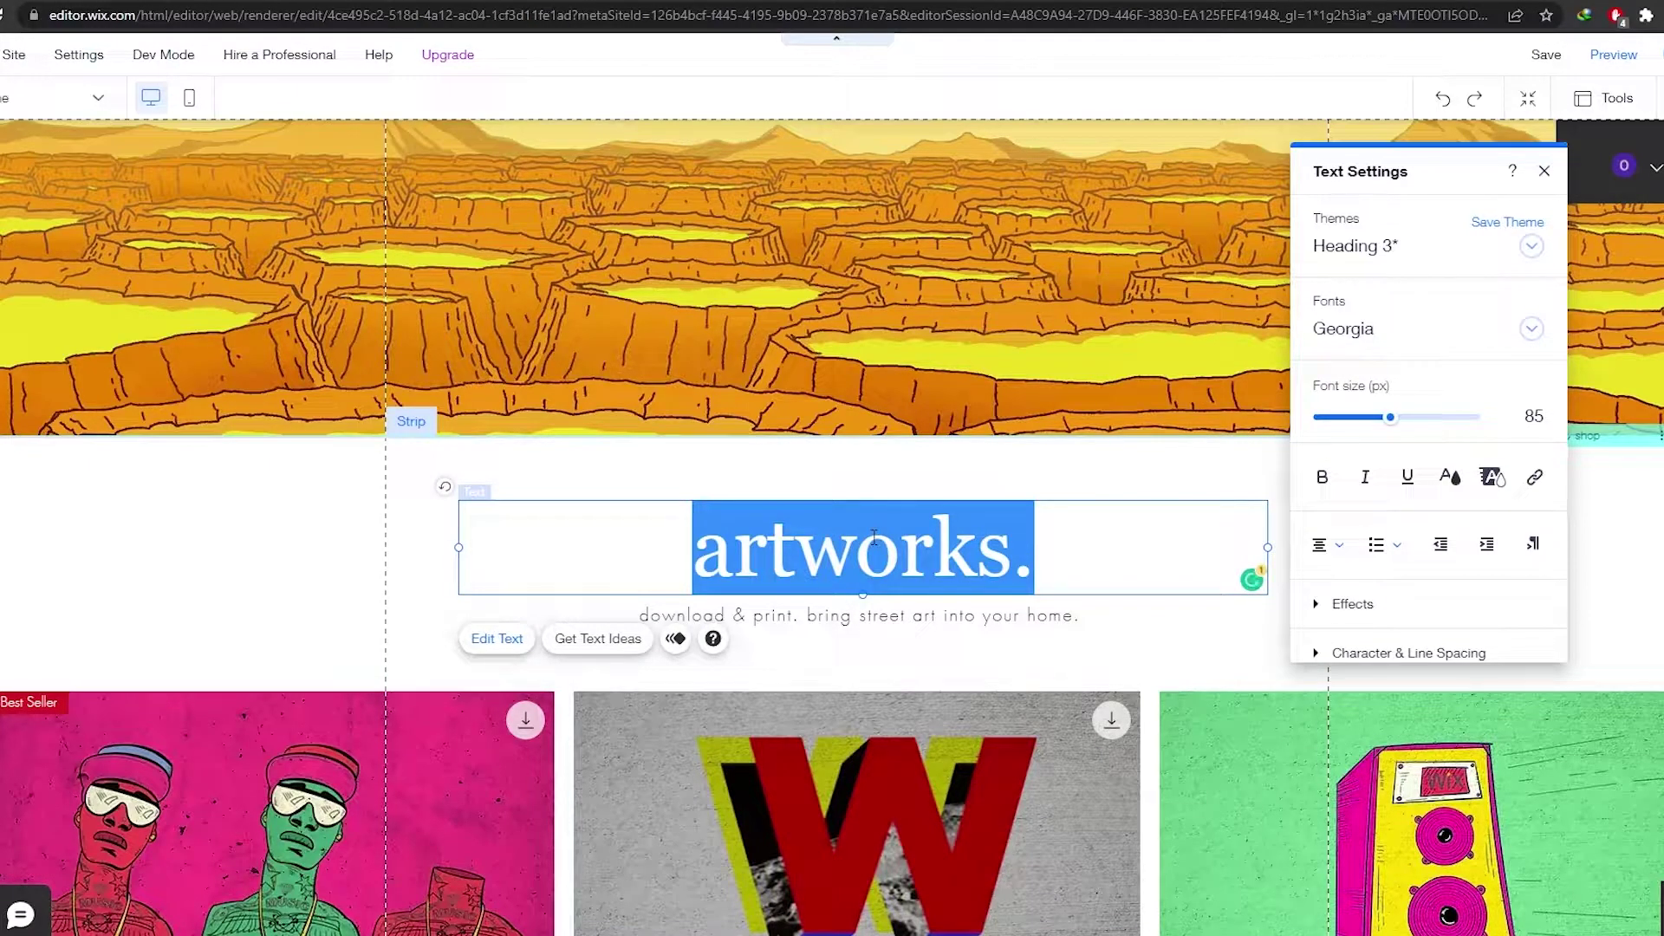
text(NFTs)
key(Return)
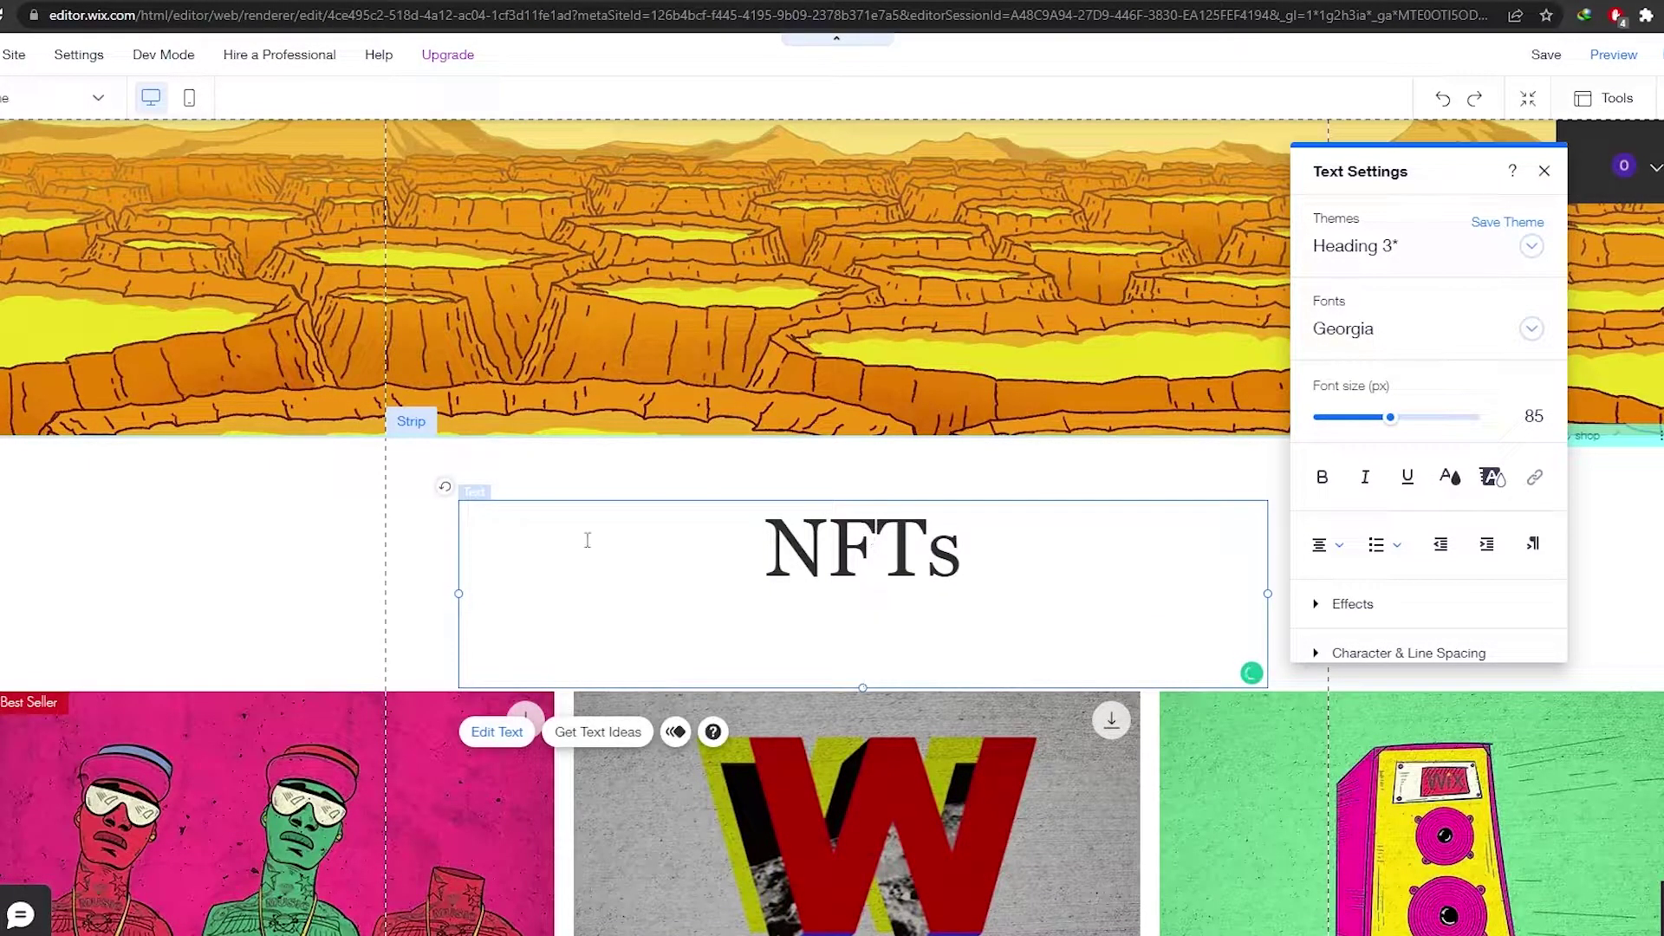
key(BackSpace)
Remove the download-and-print subtitle and nudge the NFTs heading into place
click(1030, 621)
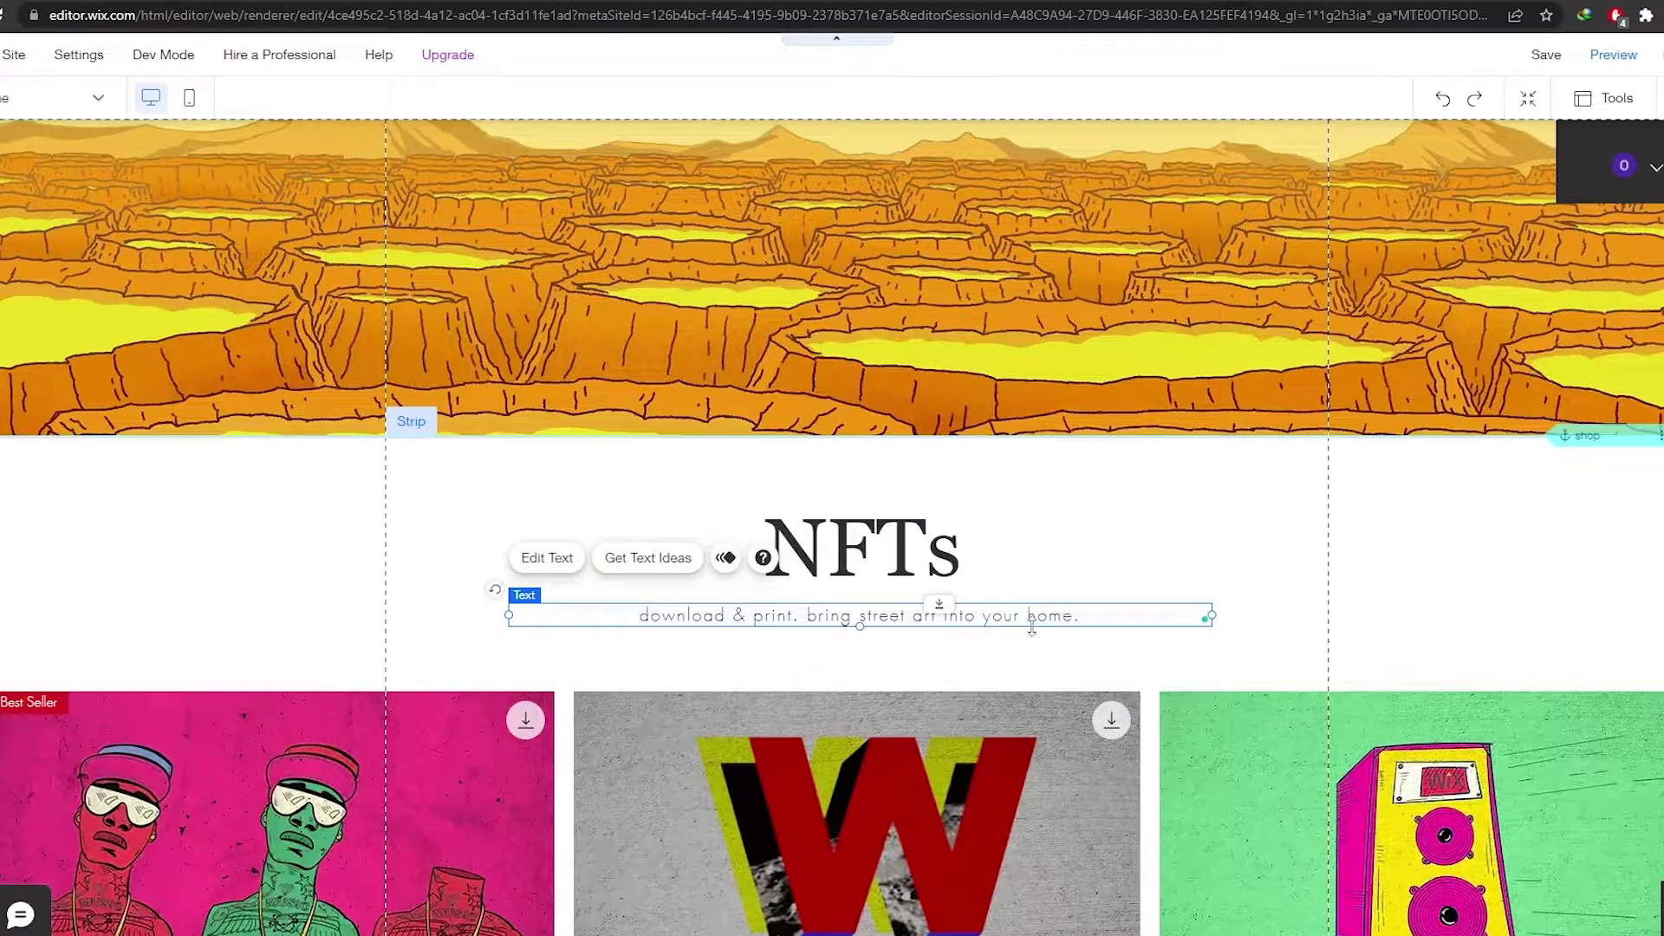
double_click(1059, 621)
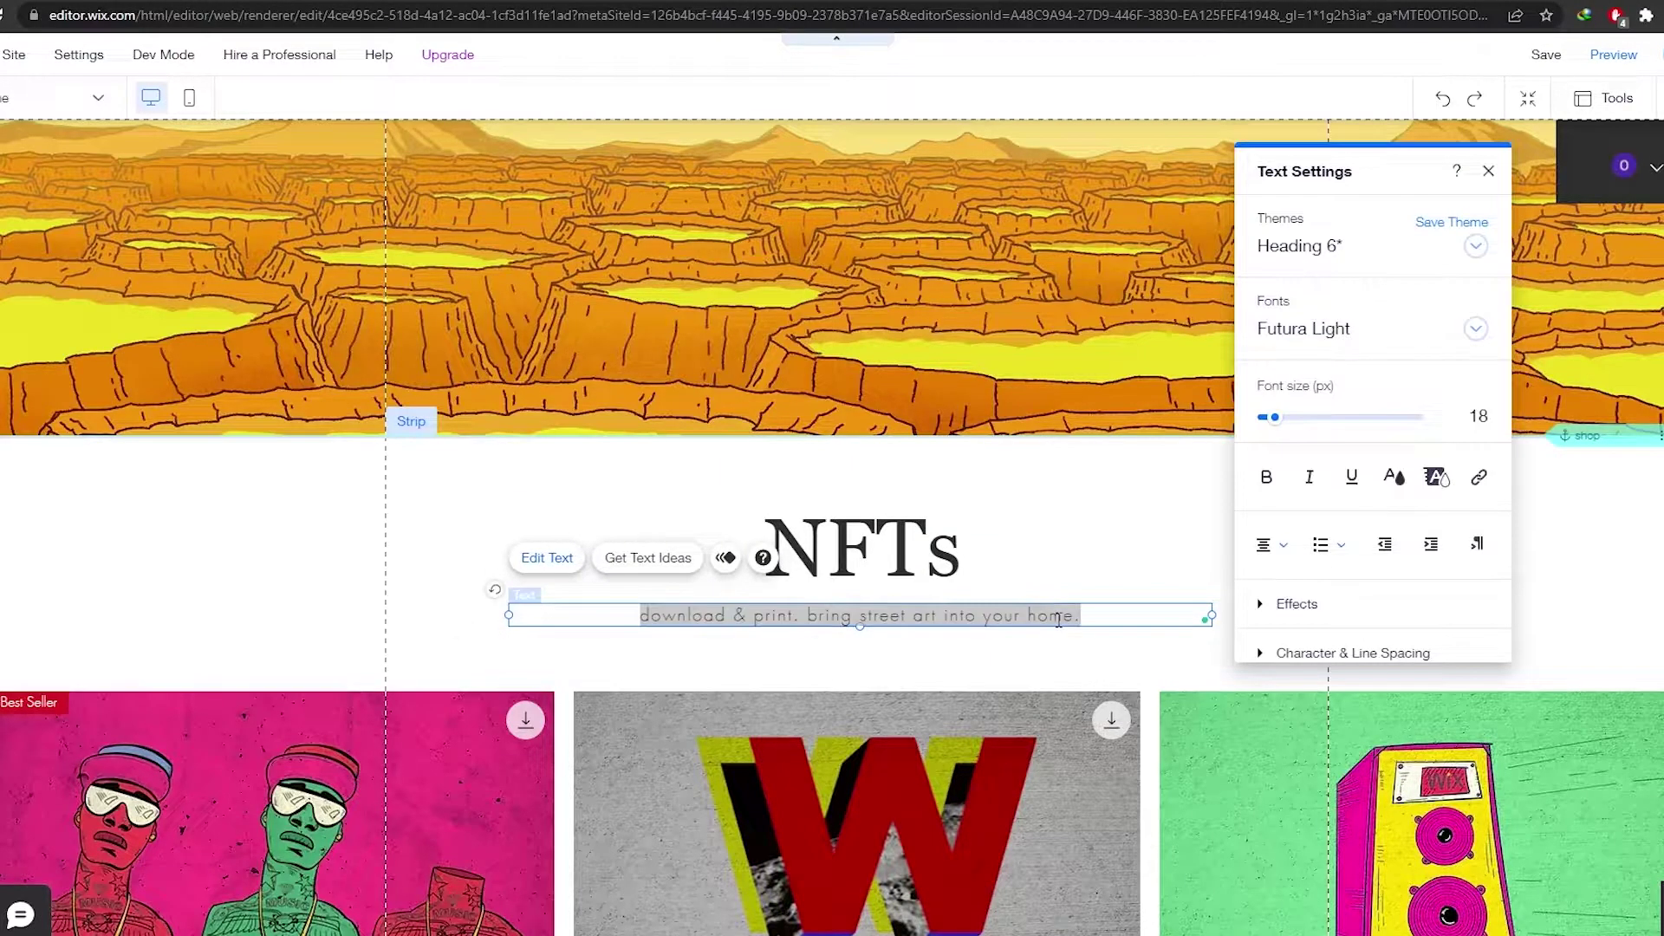
click(1114, 613)
drag(902, 546, 884, 483)
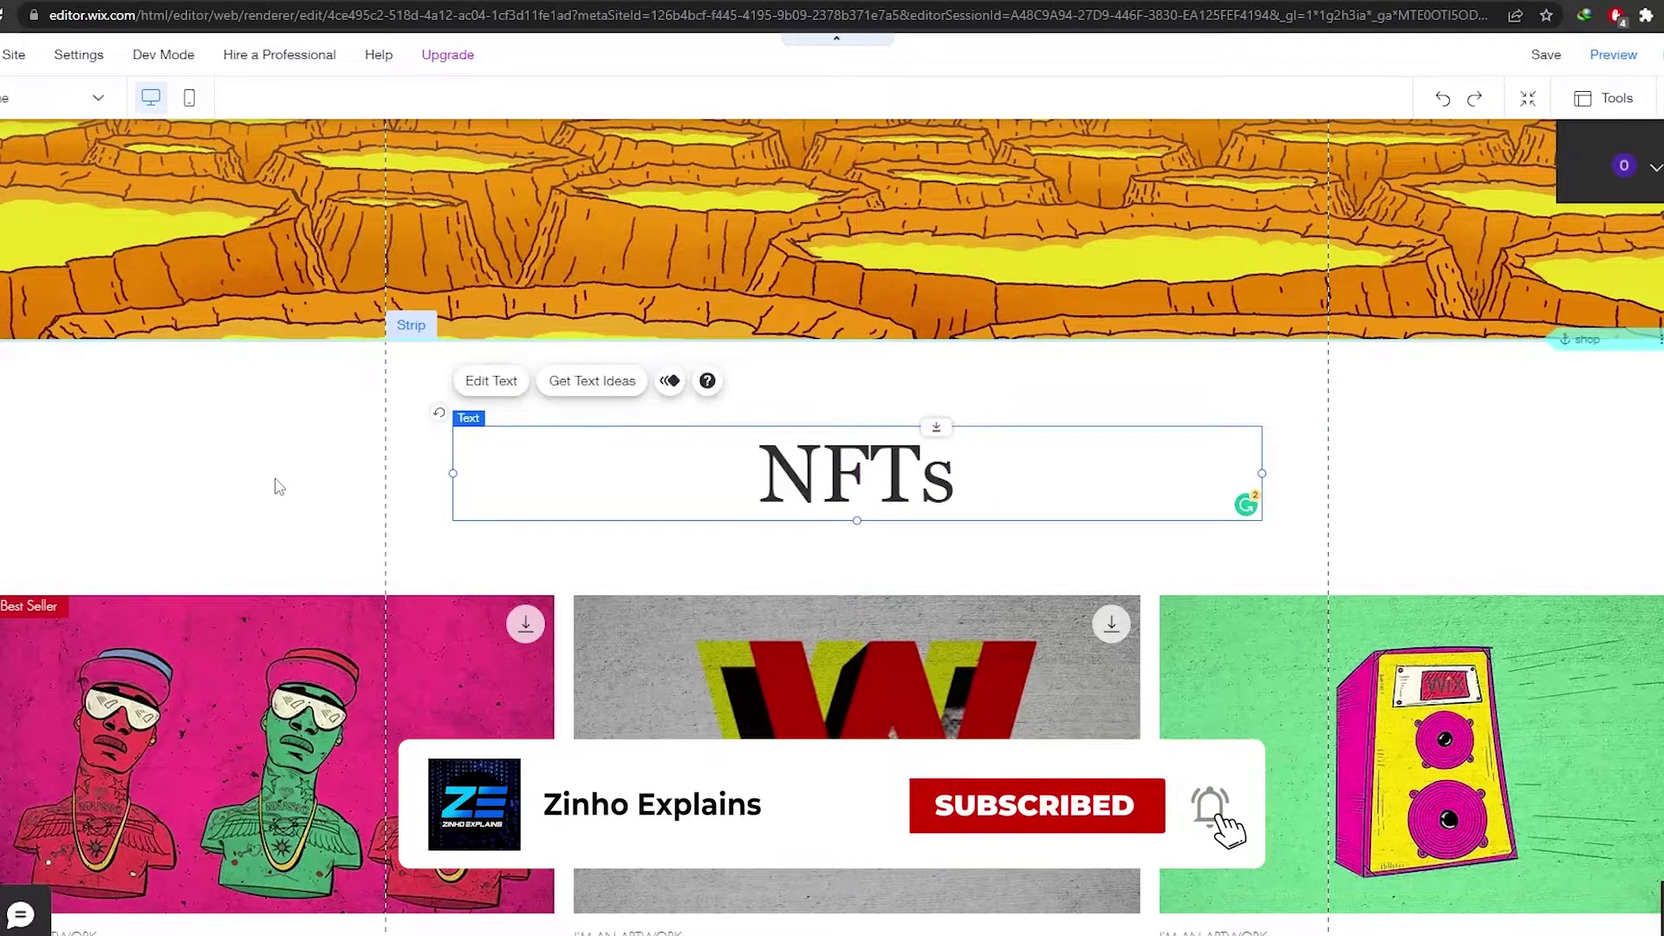
click(223, 476)
scroll(759, 598, down, 2)
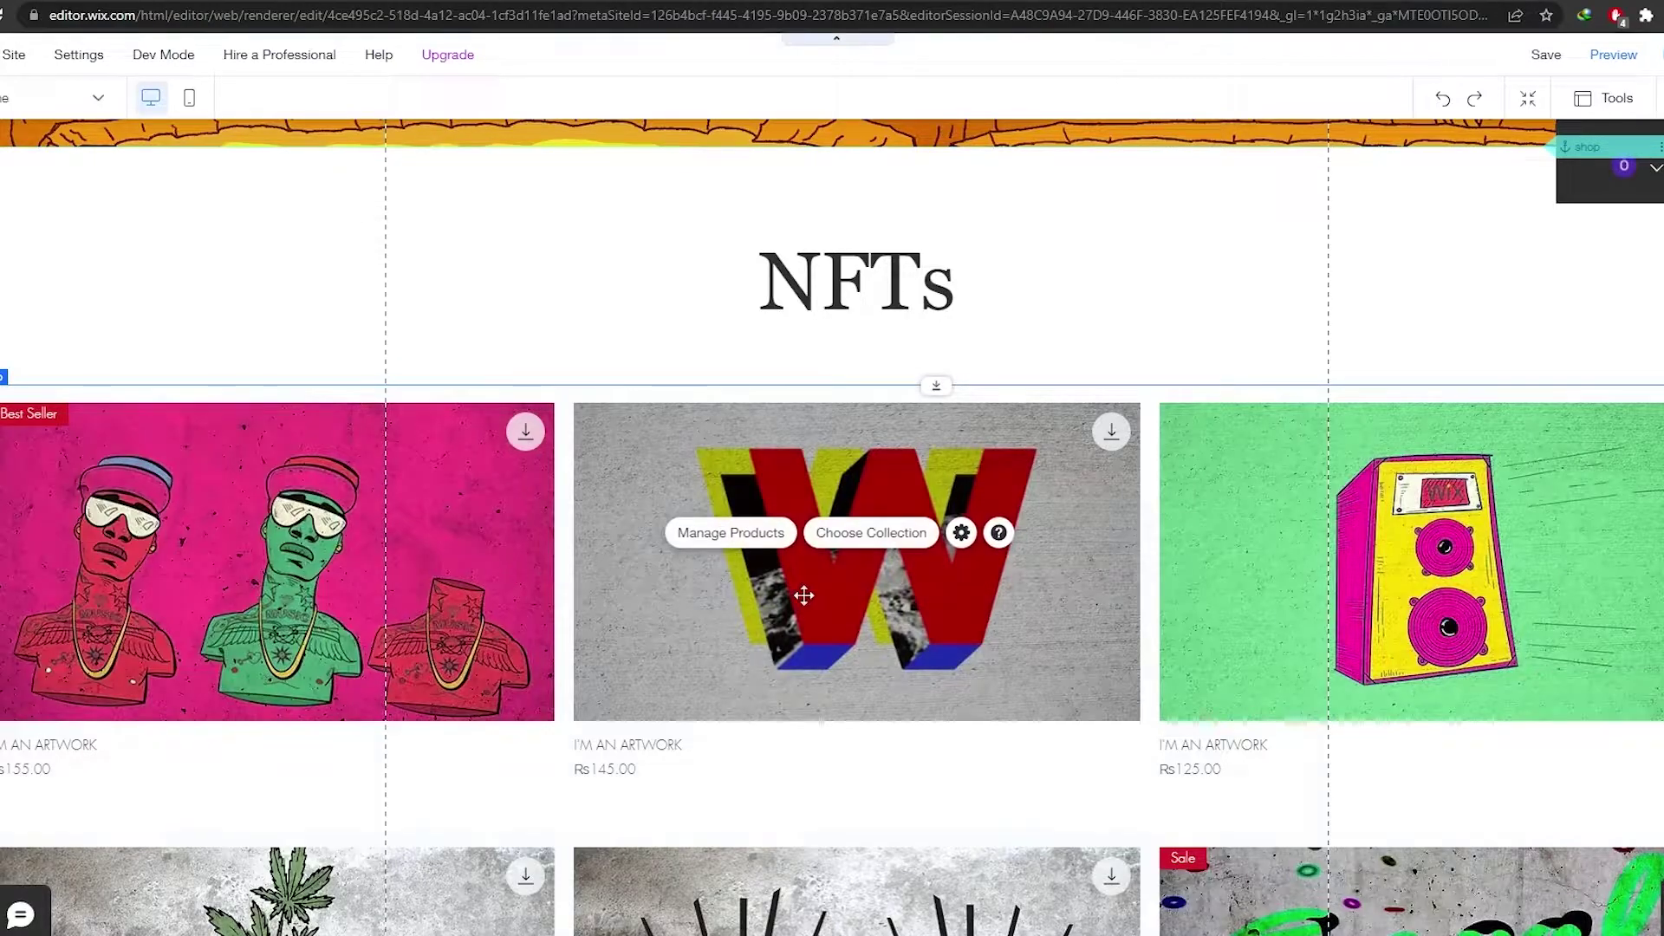
In Manage Products, delete the first product's 33.jpg file and start an image upload
click(732, 533)
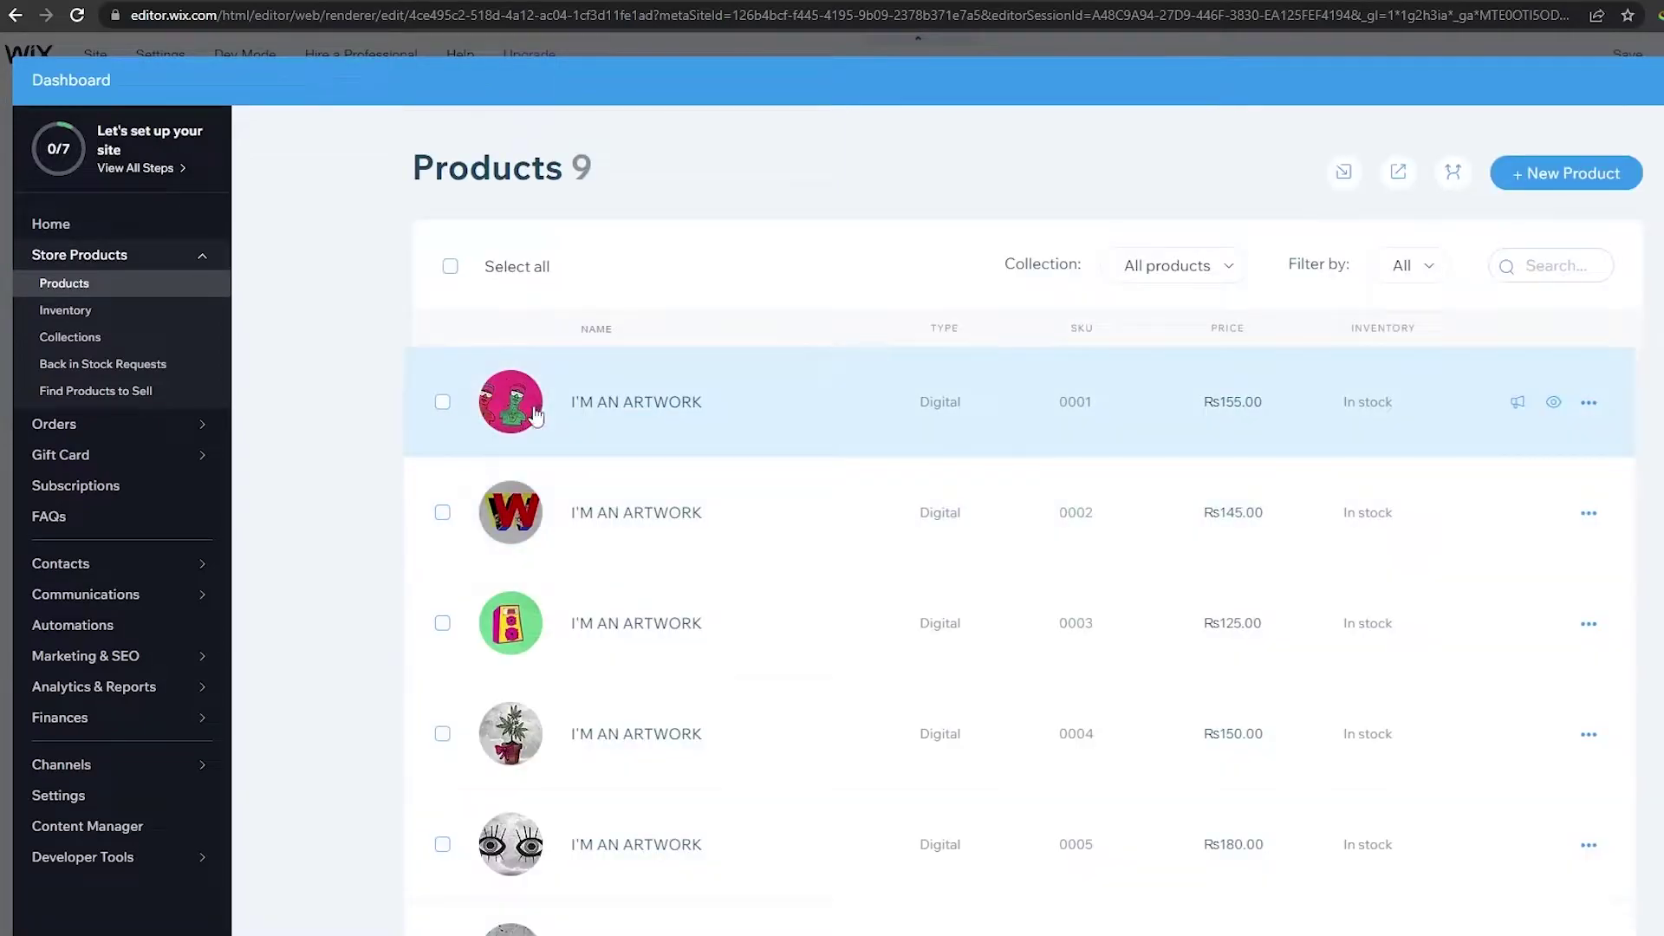
click(523, 414)
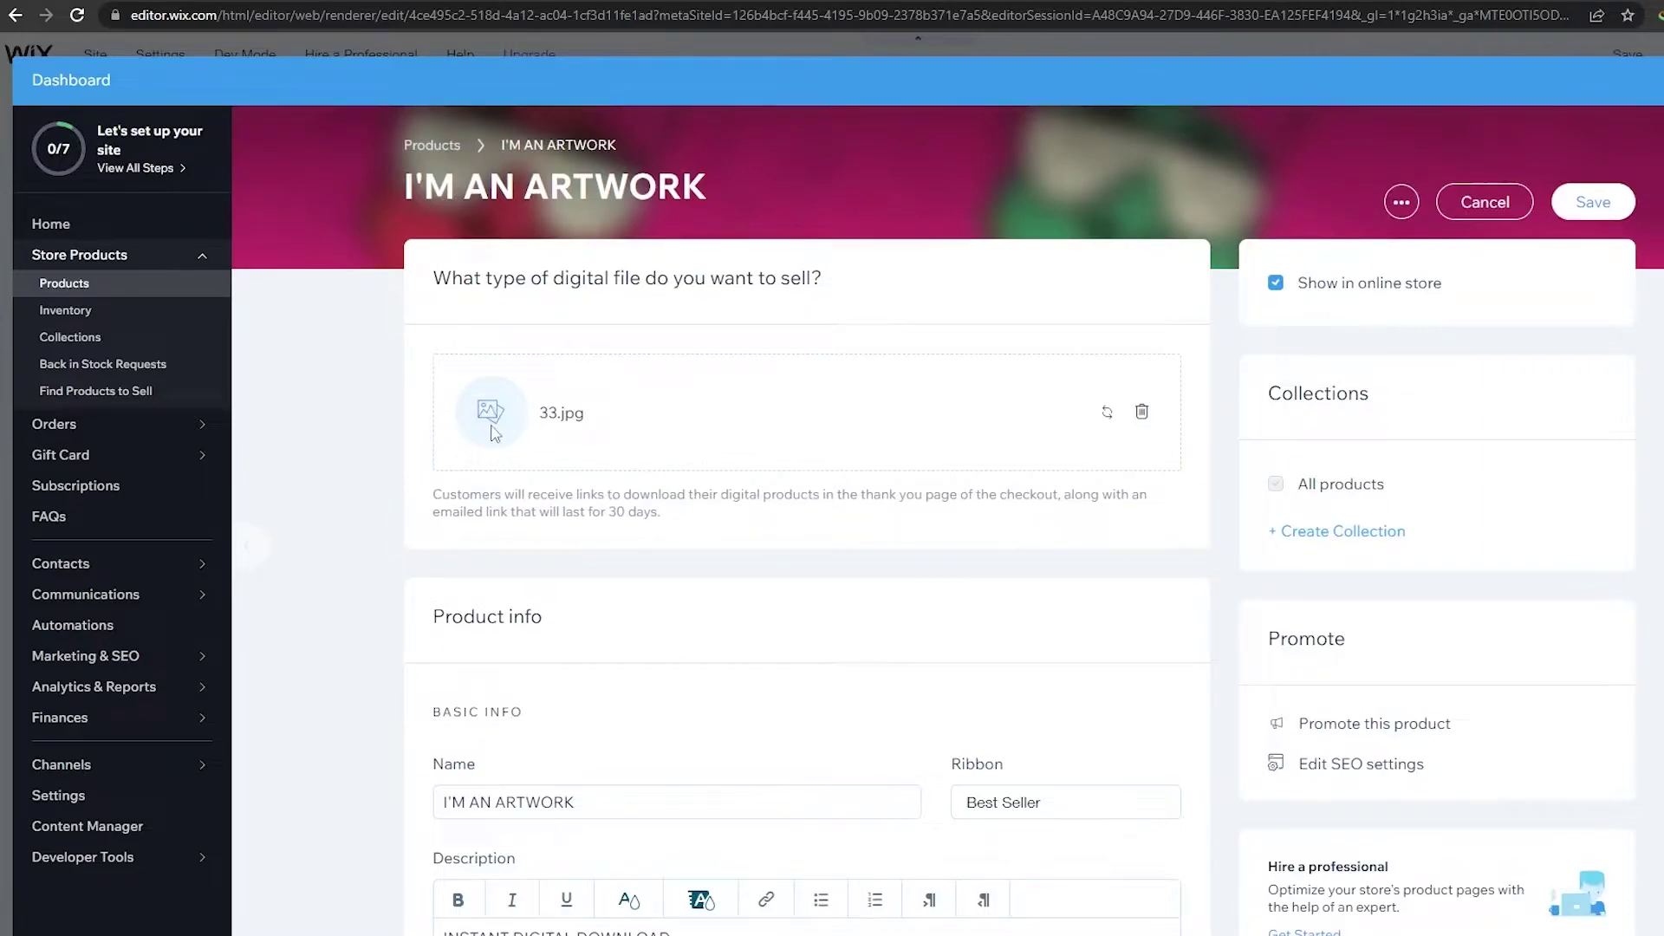
click(1144, 413)
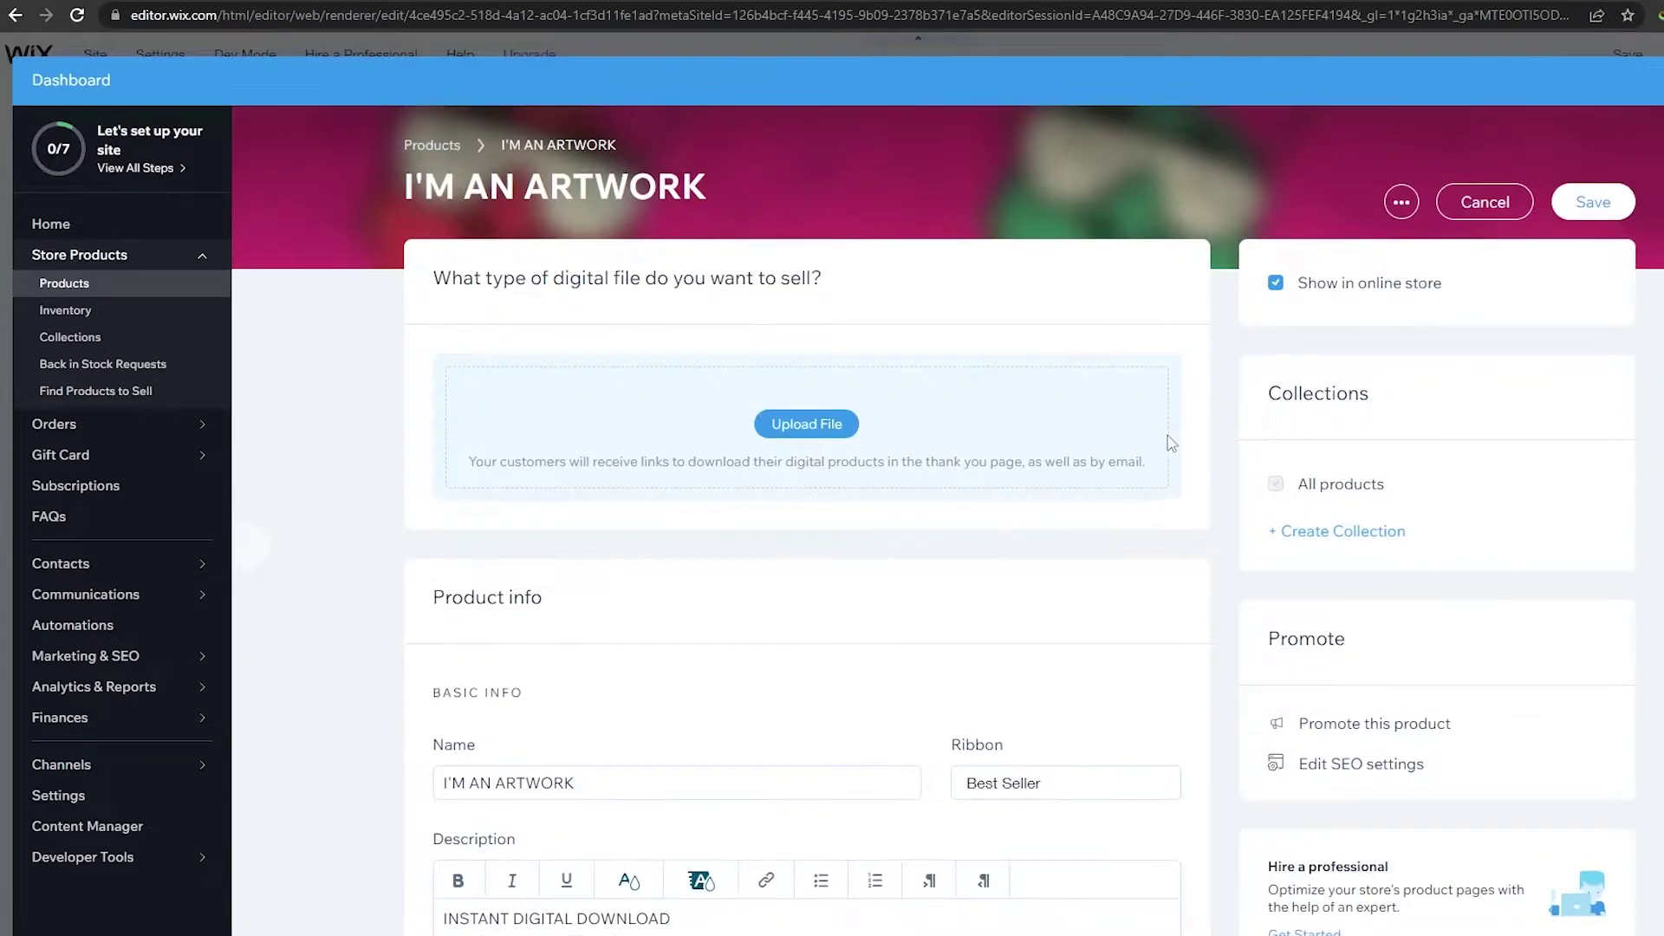
click(802, 550)
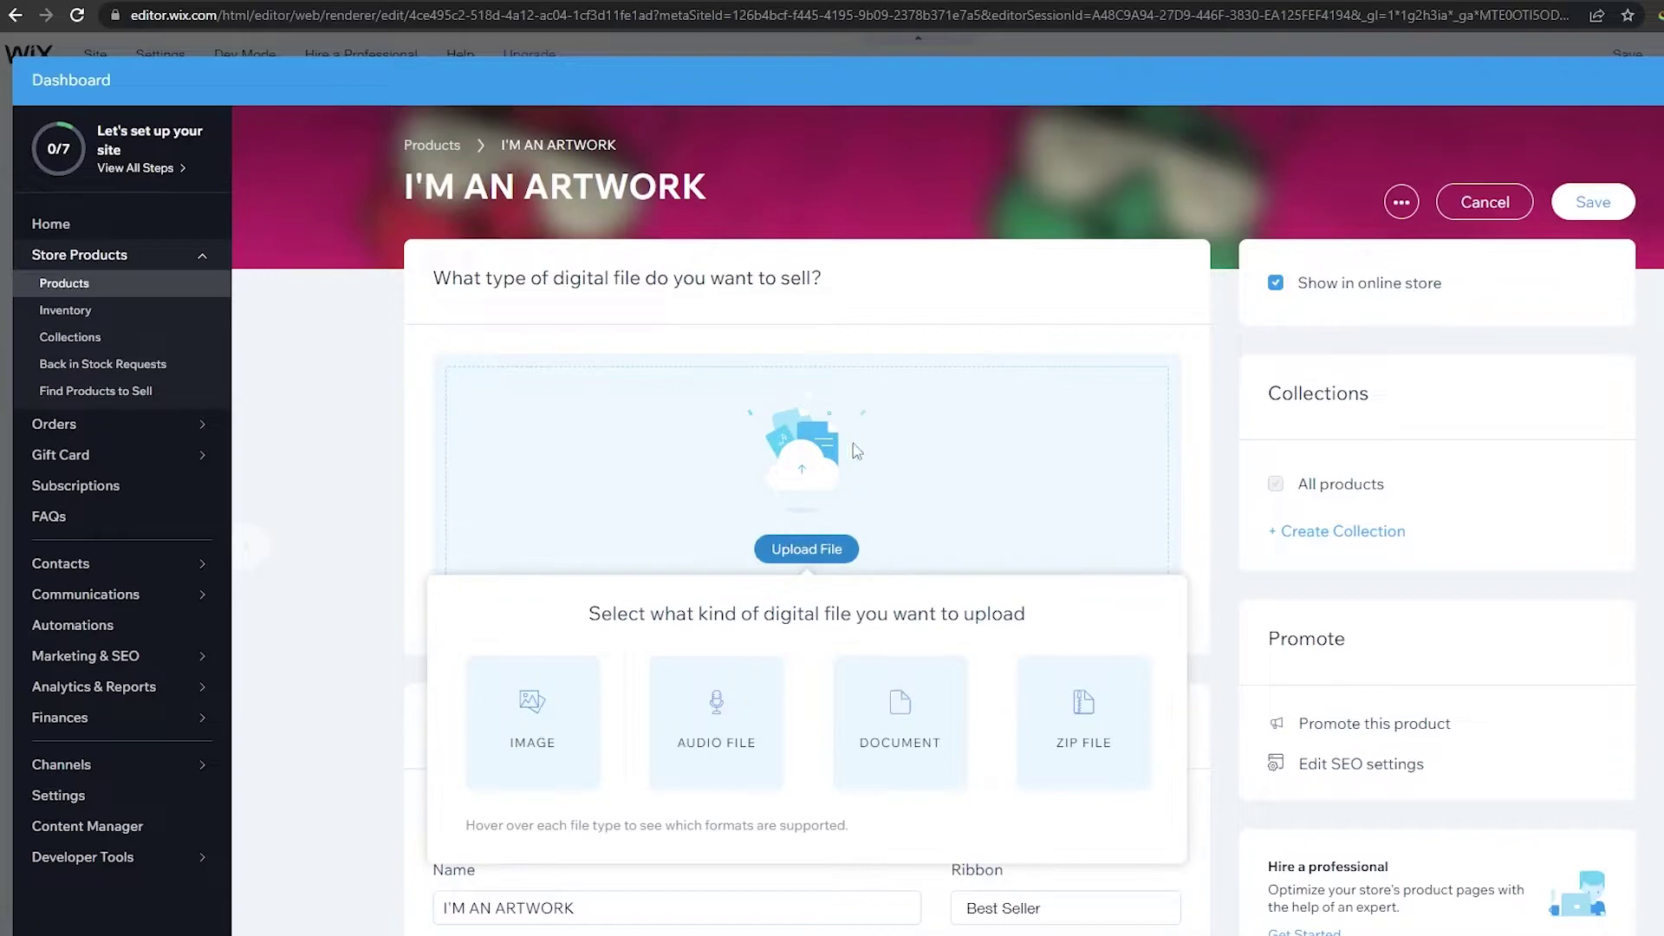
click(530, 719)
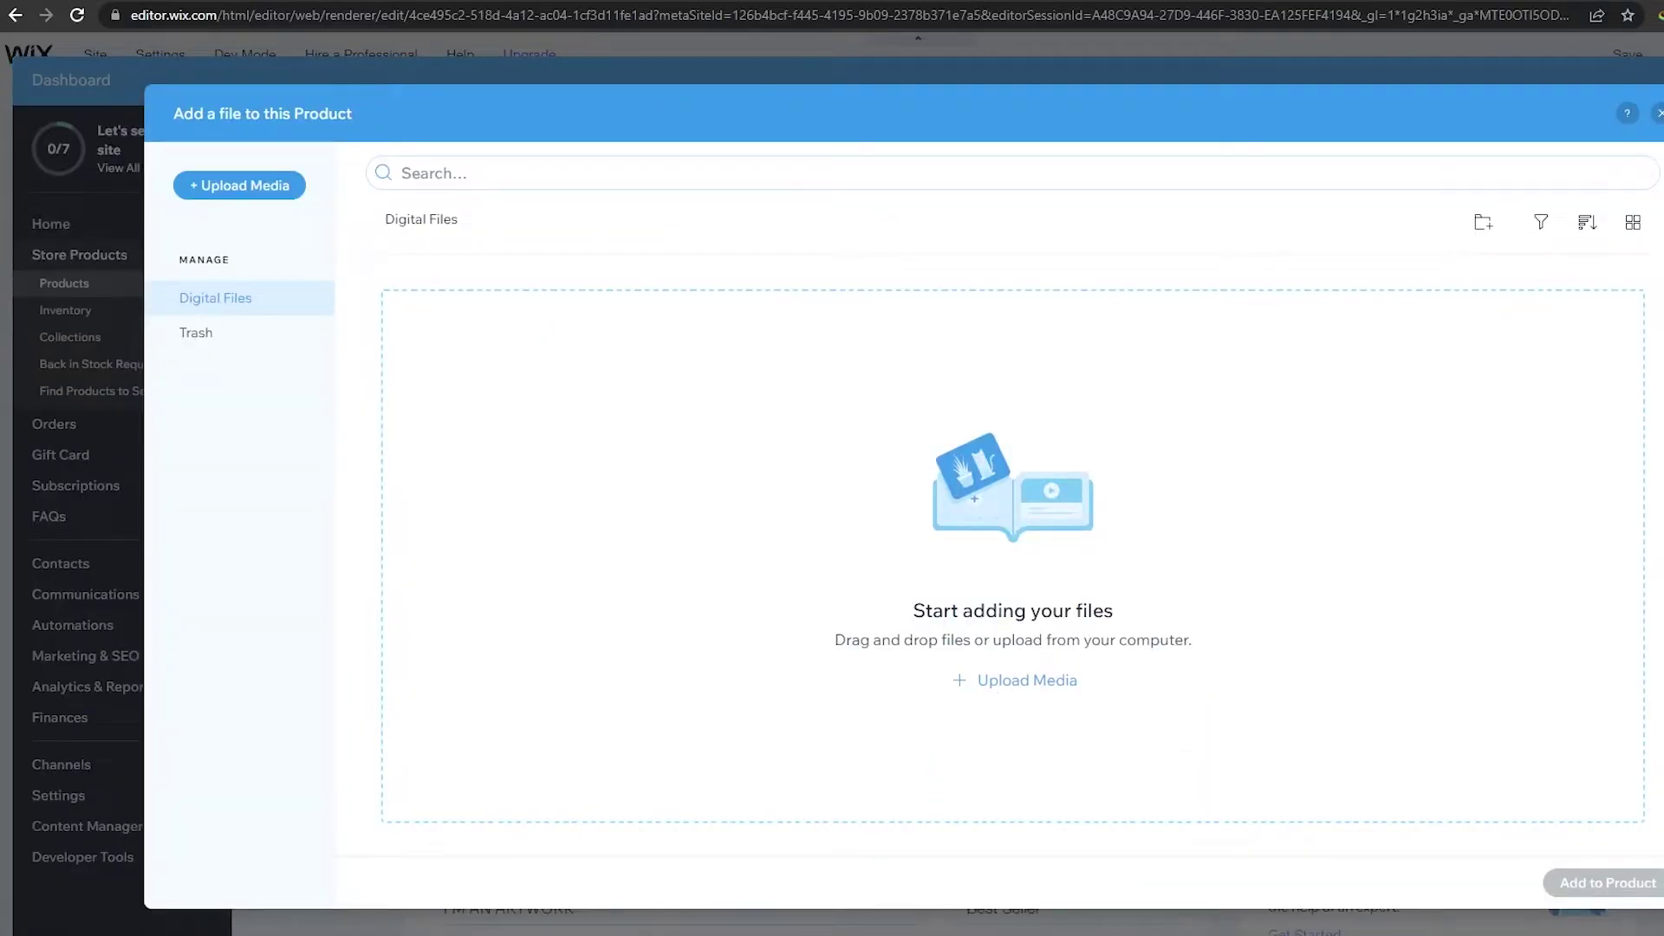
Select all 50 punk images in the Crypto punks assets folder and drag them into the upload dialog
key(alt+Tab)
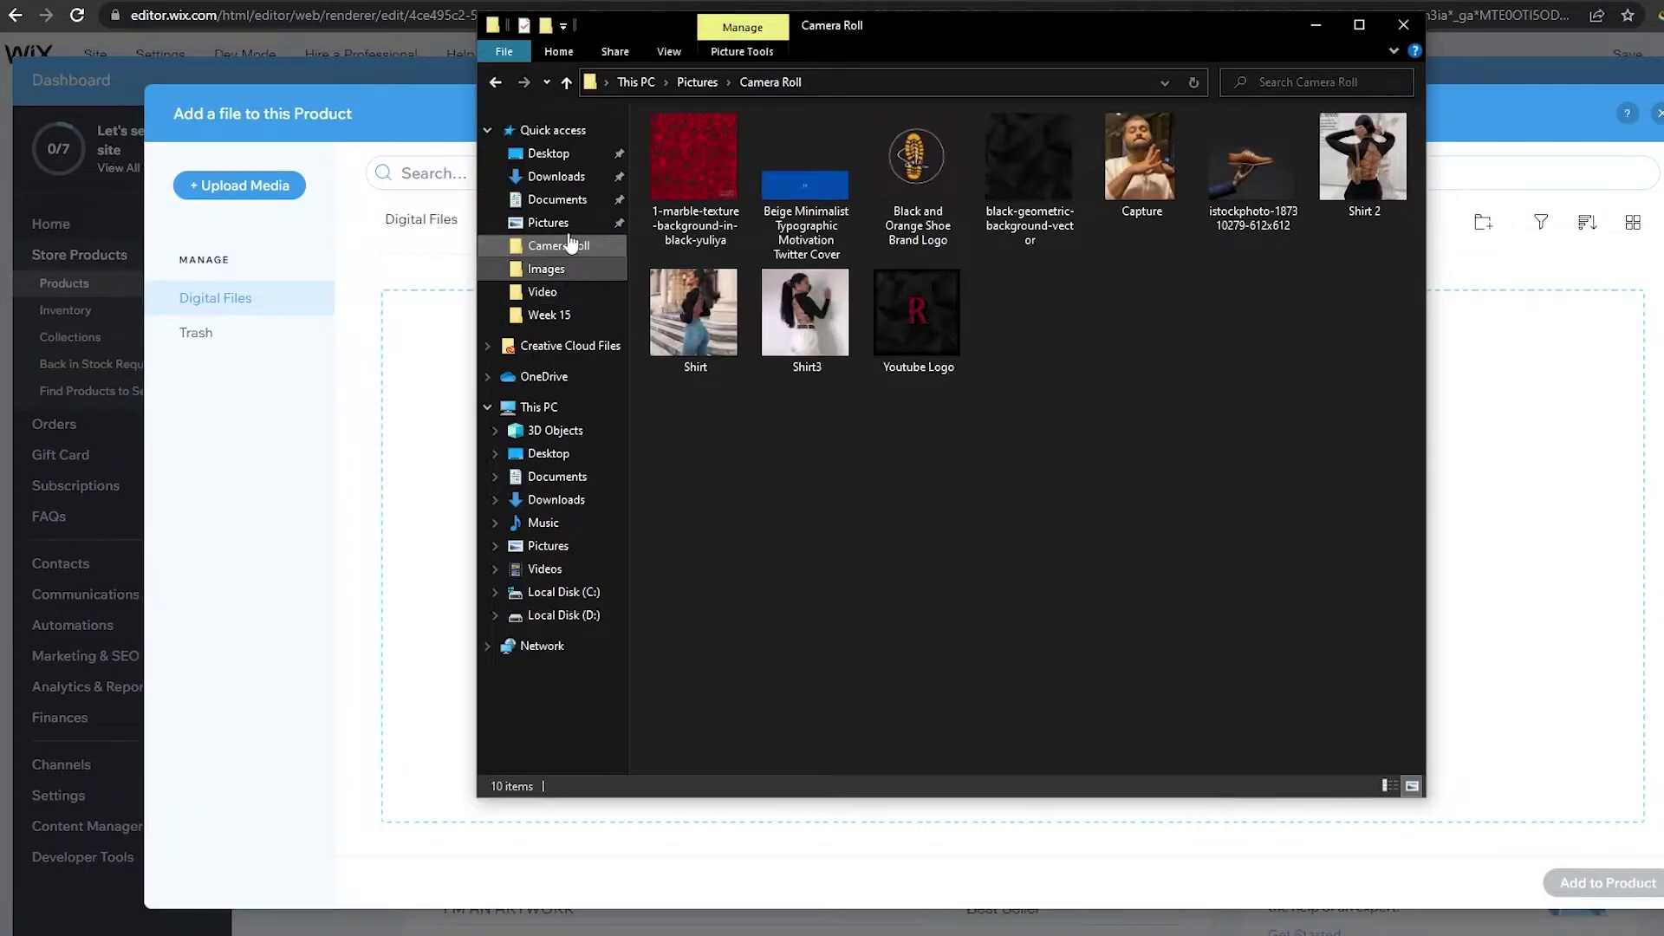
click(568, 176)
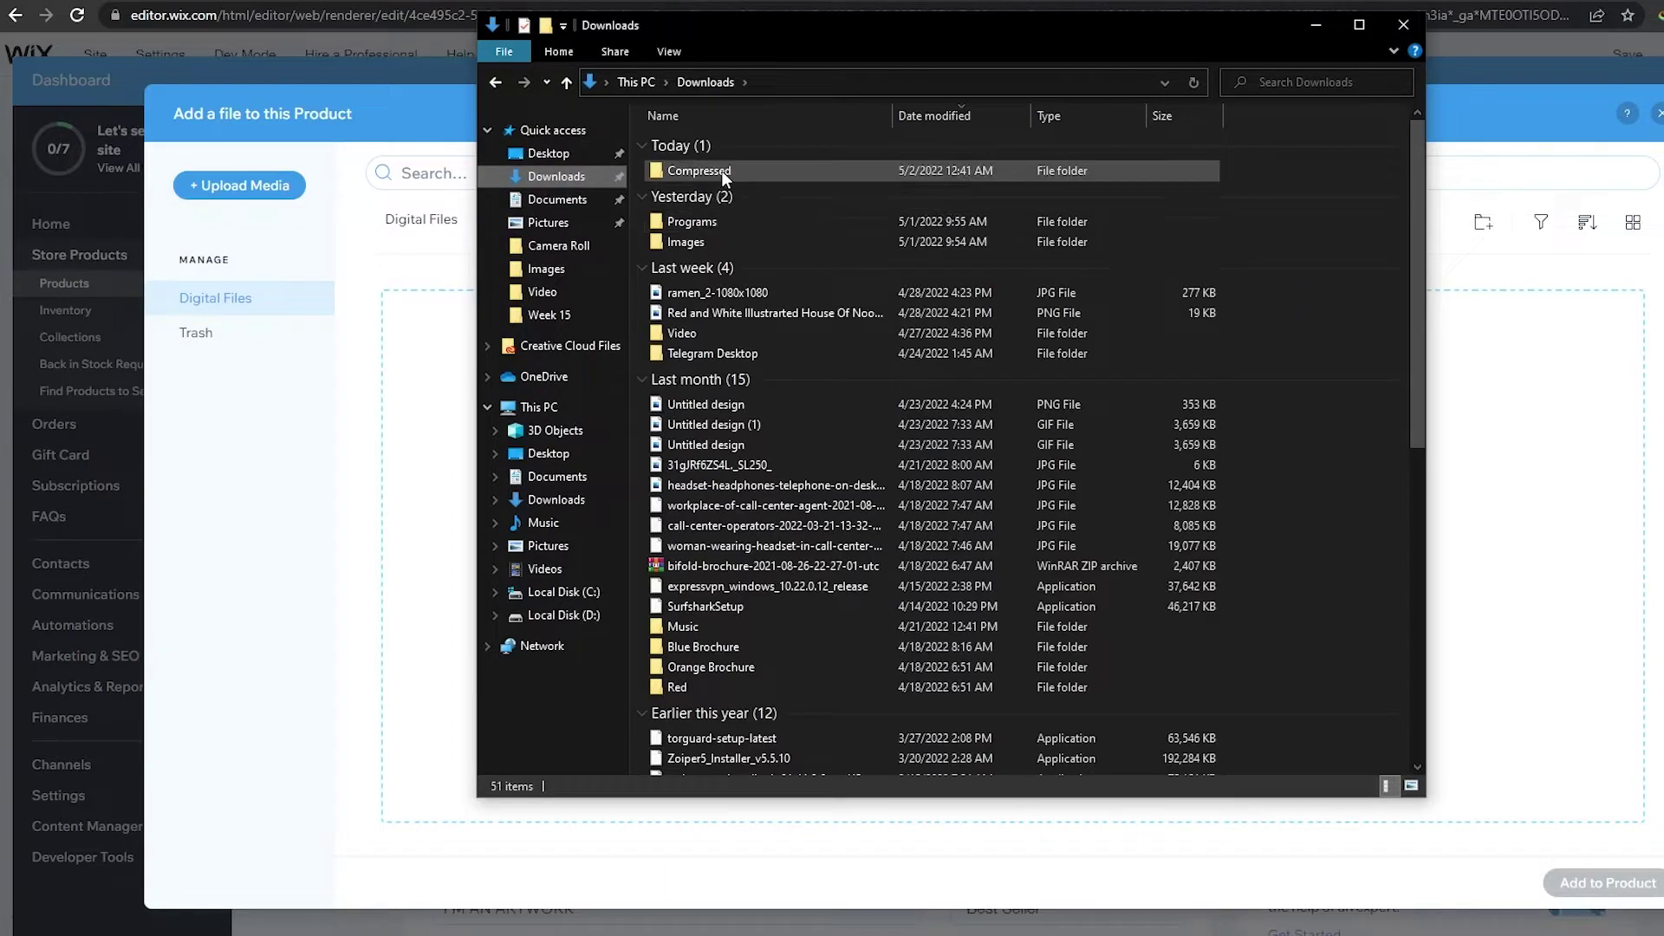
double_click(722, 170)
double_click(721, 170)
double_click(721, 175)
double_click(723, 199)
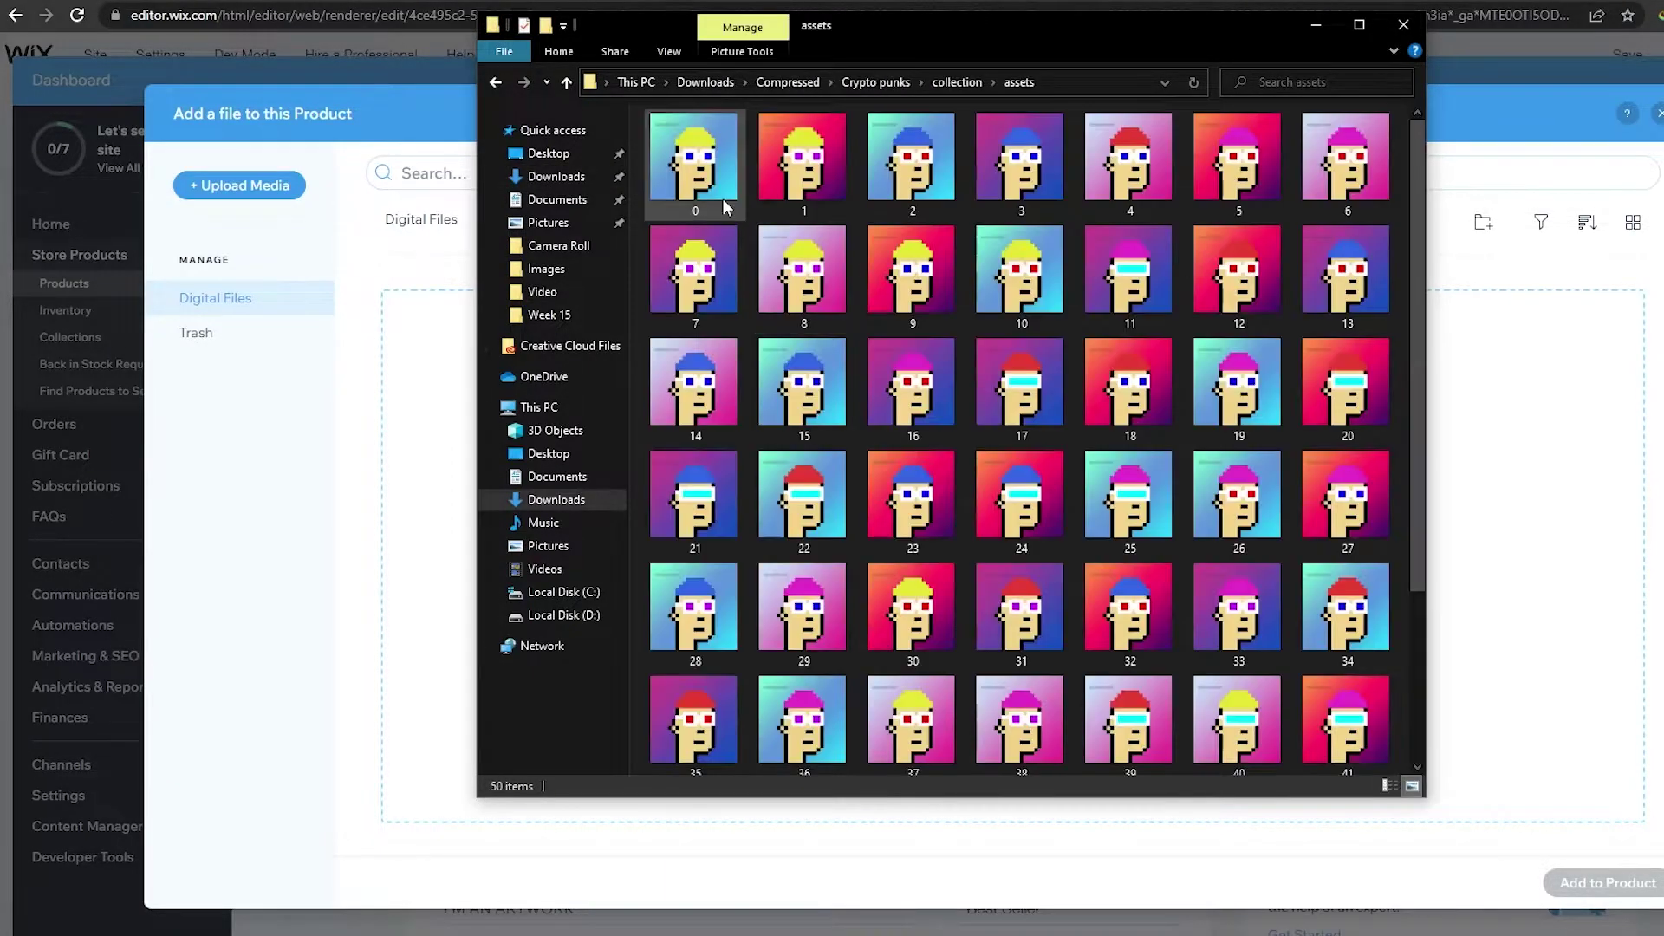
scroll(723, 199, down, 3)
key(ctrl+a)
drag(1014, 611, 1524, 614)
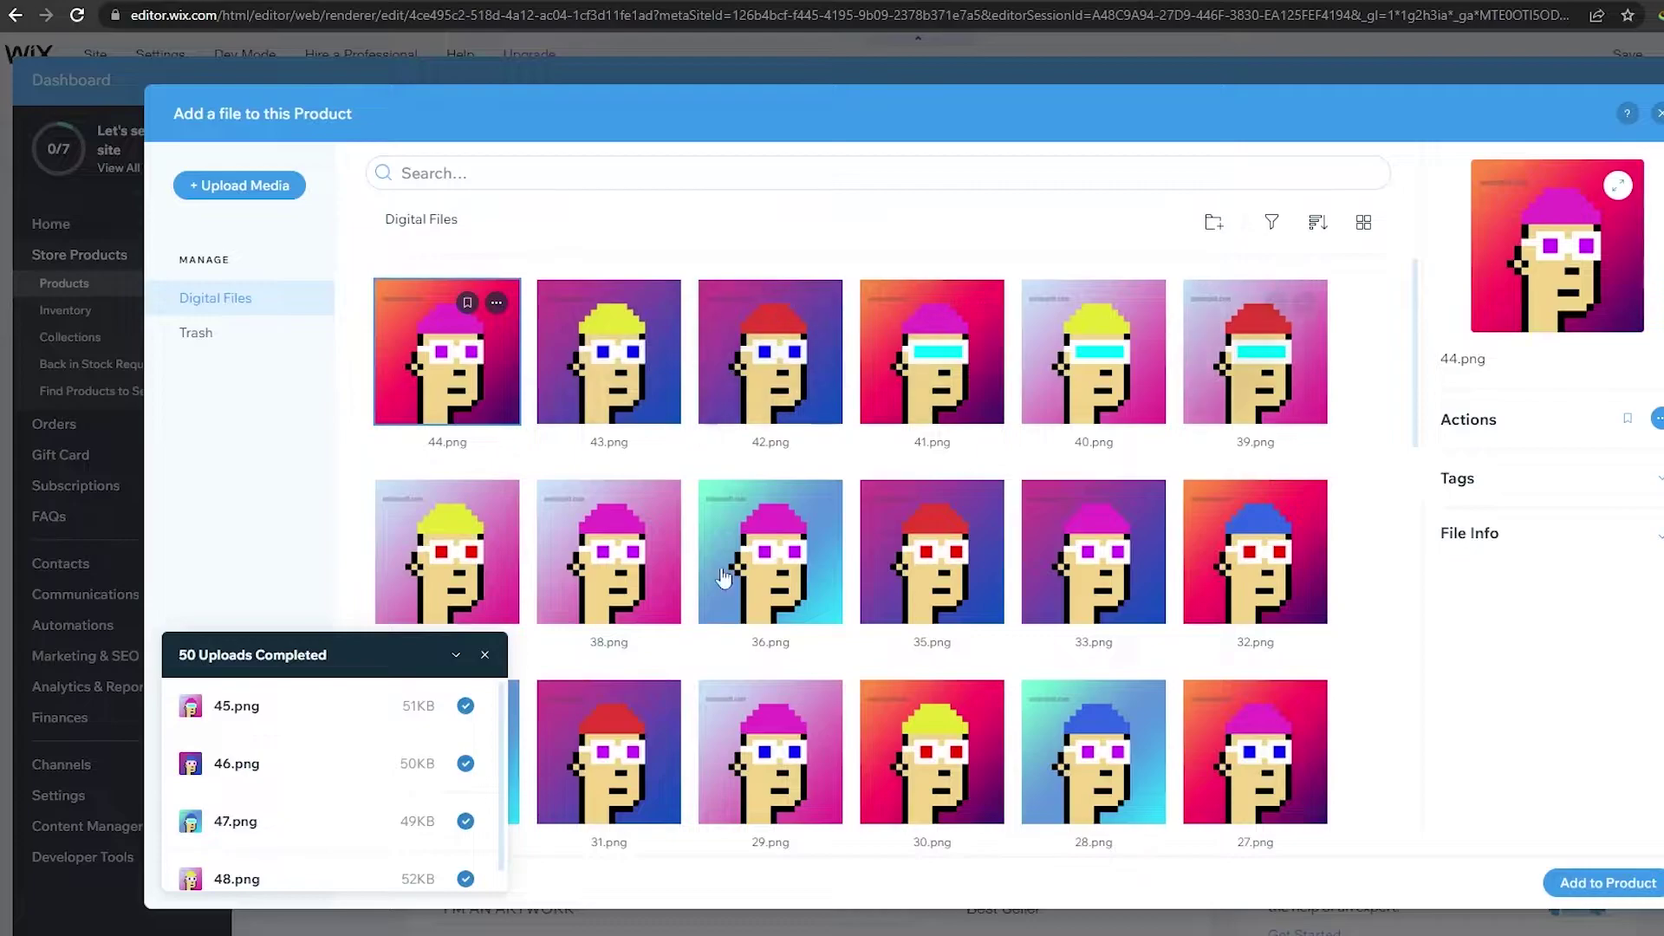
Sort the uploaded files by Name A-Z and add 0.png to the I'M AN ARTWORK product
click(484, 655)
click(1317, 227)
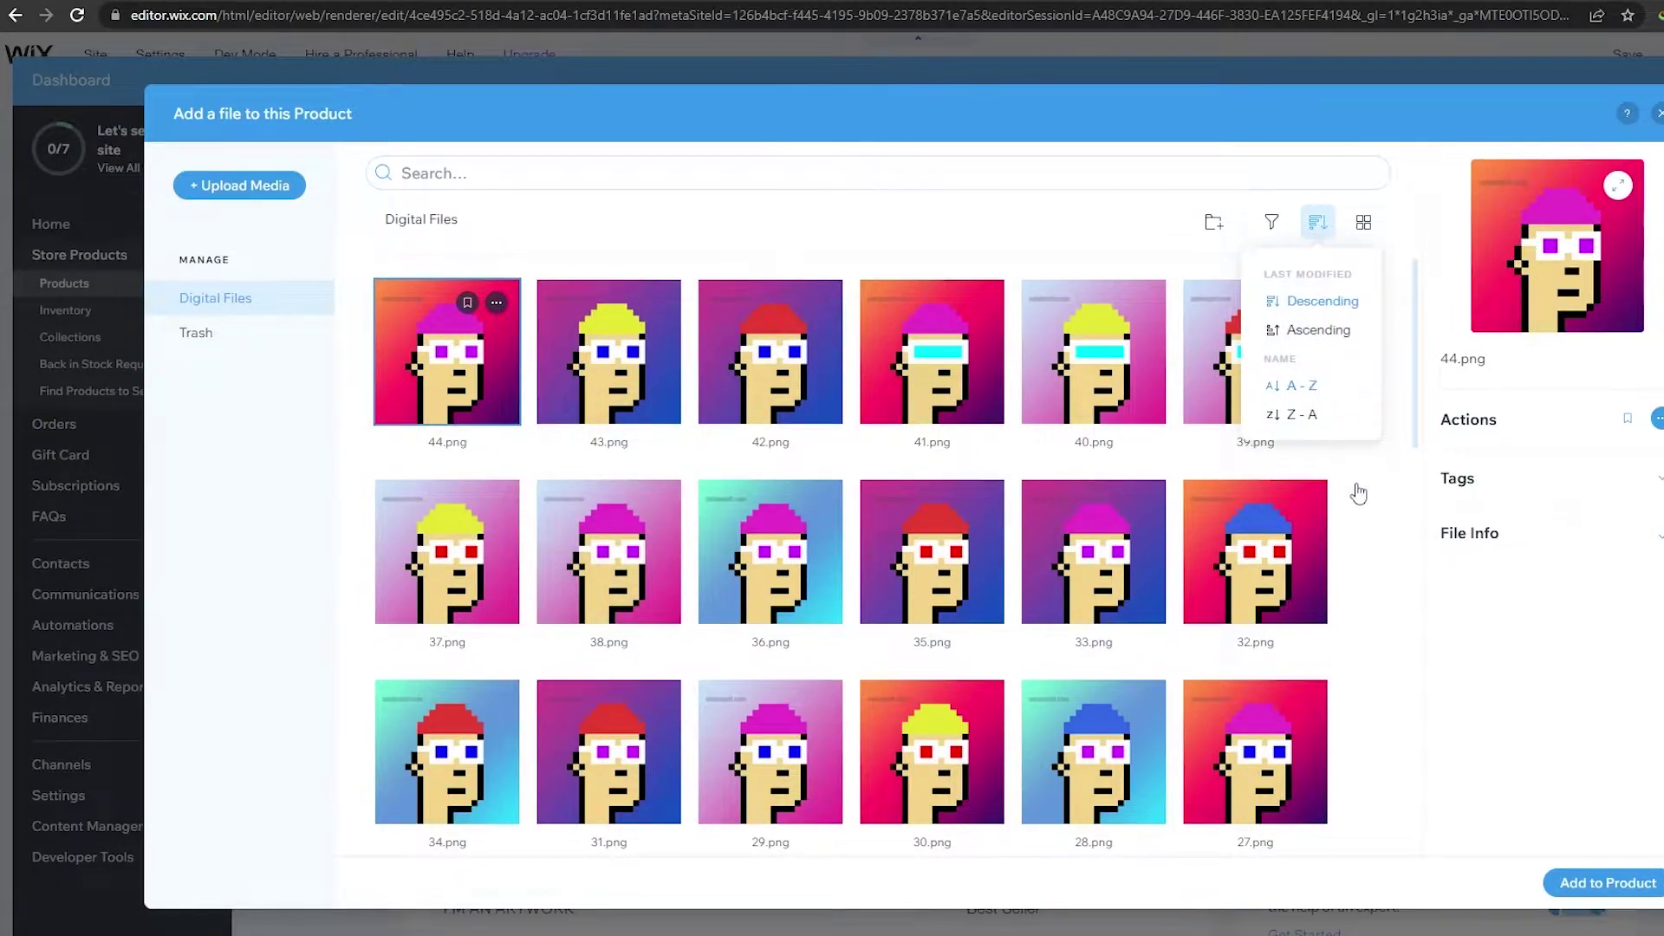
click(1300, 385)
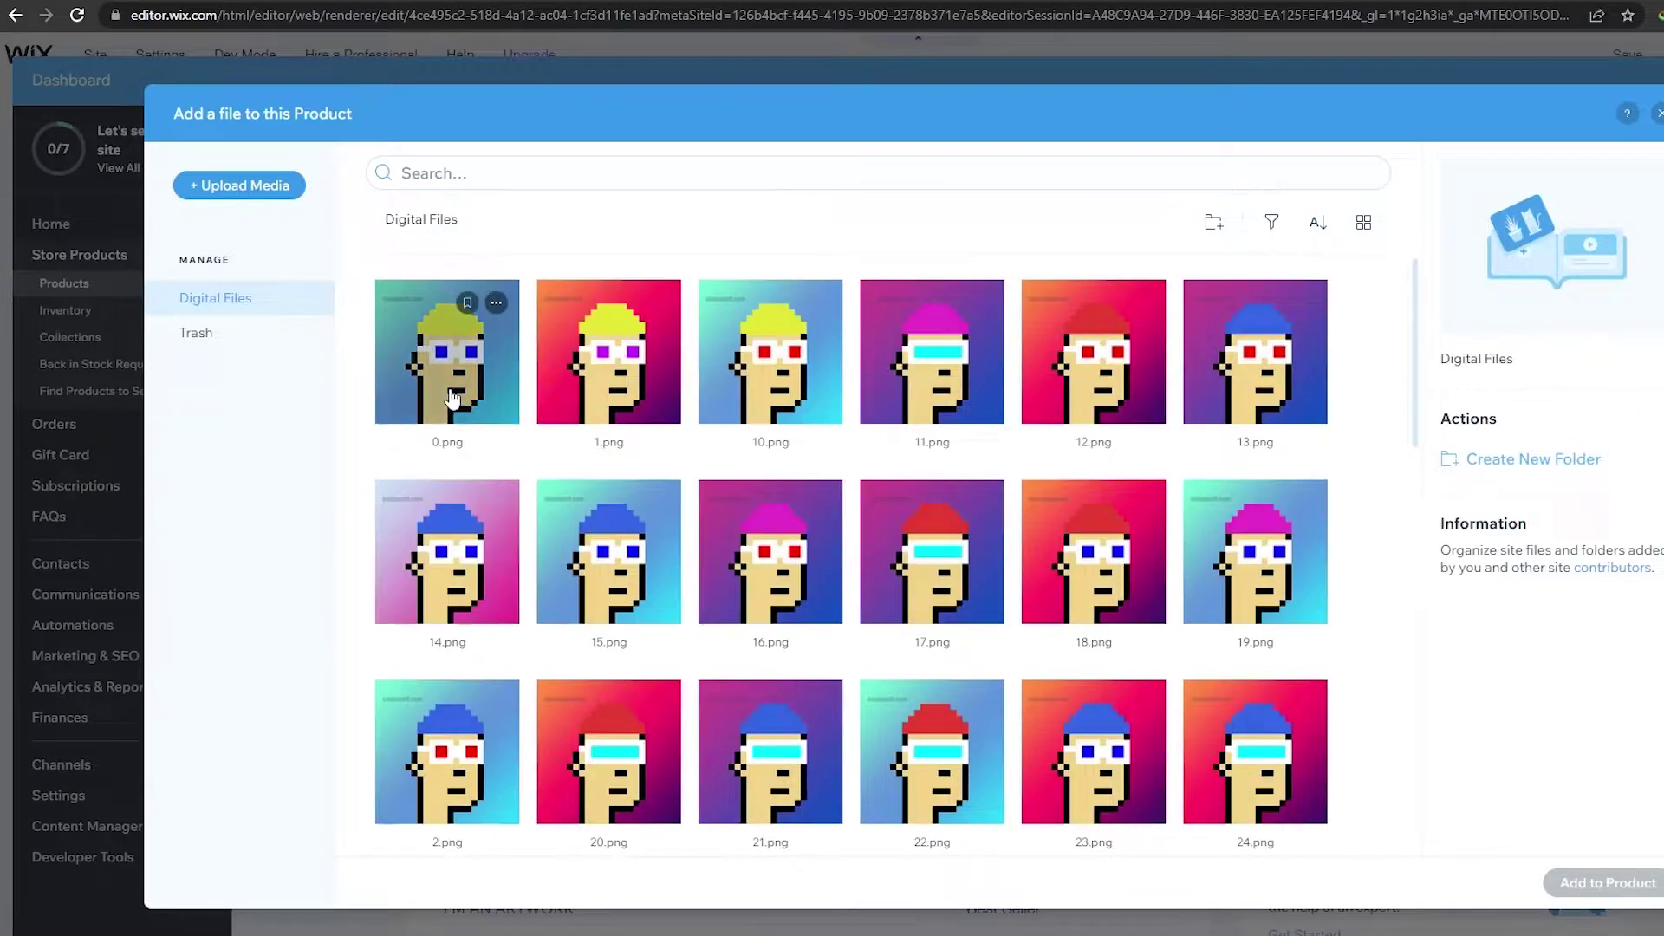
click(451, 399)
click(1605, 882)
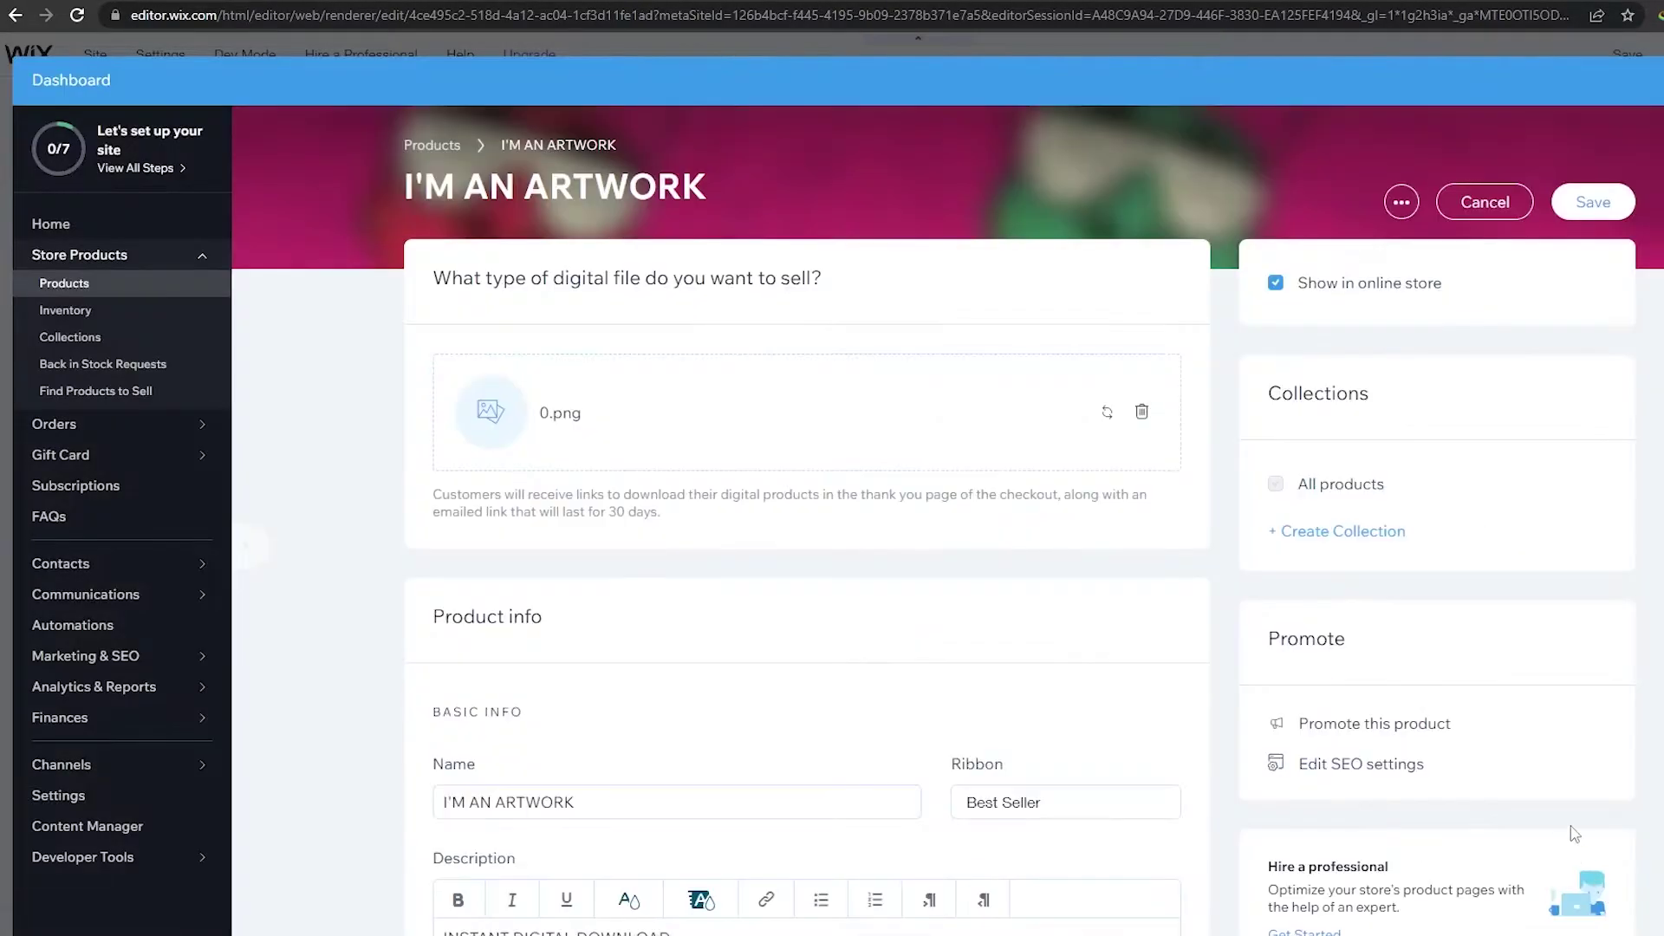
Finish renaming the product to Punk #1
scroll(539, 622, down, 1)
drag(576, 706, 338, 708)
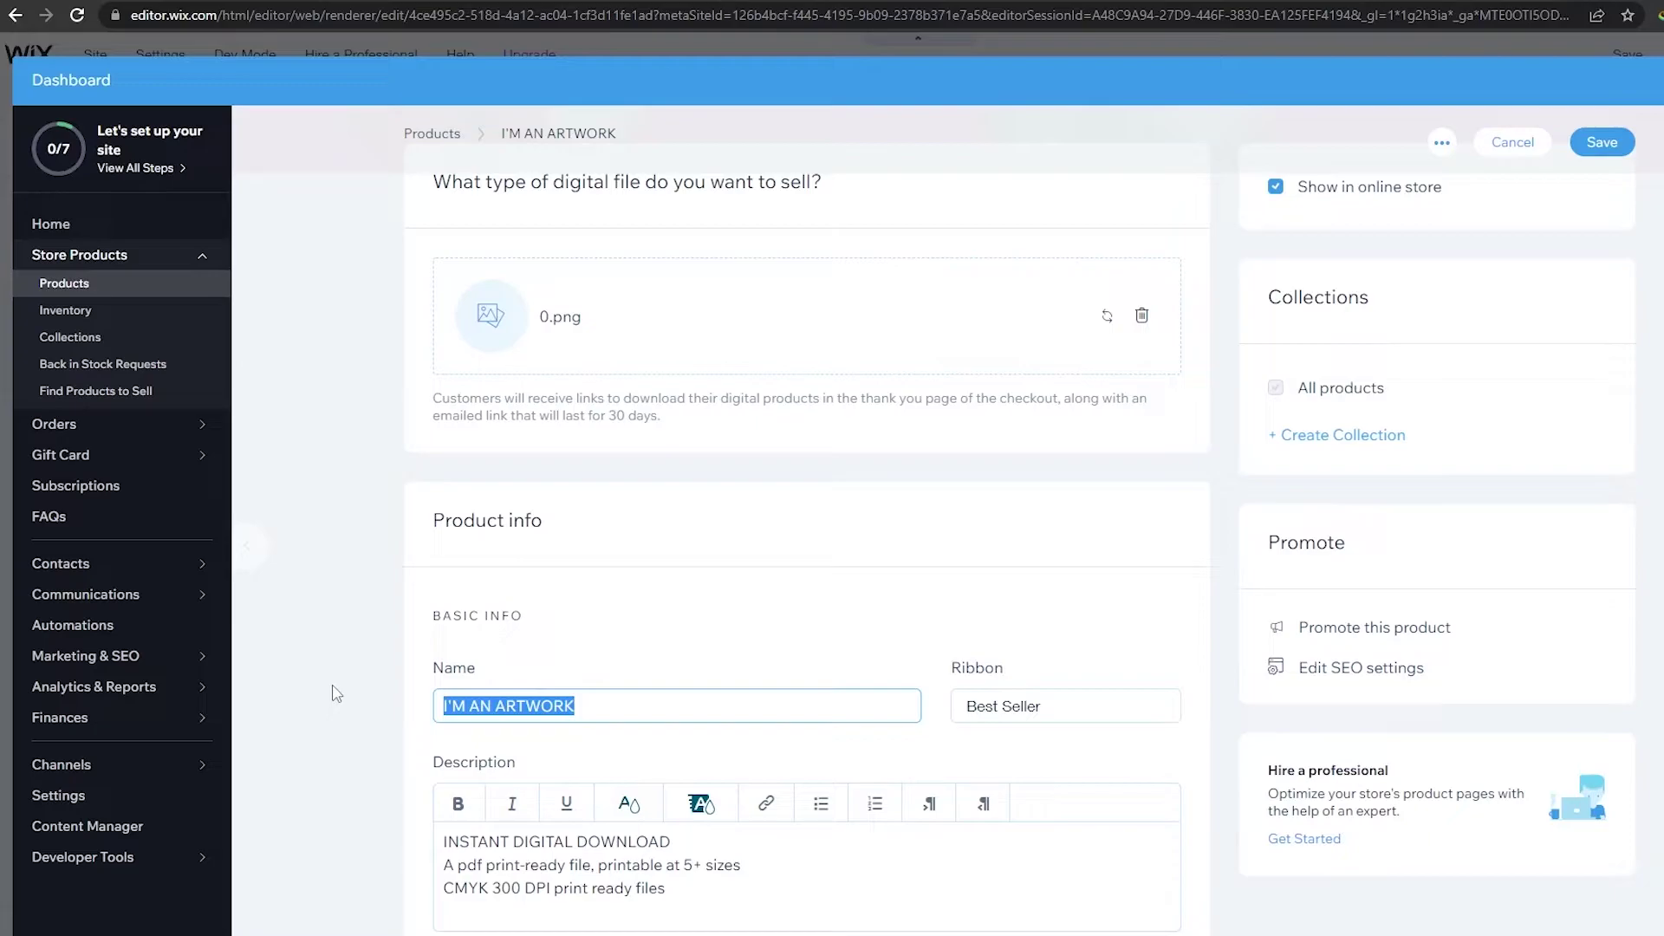
text(C)
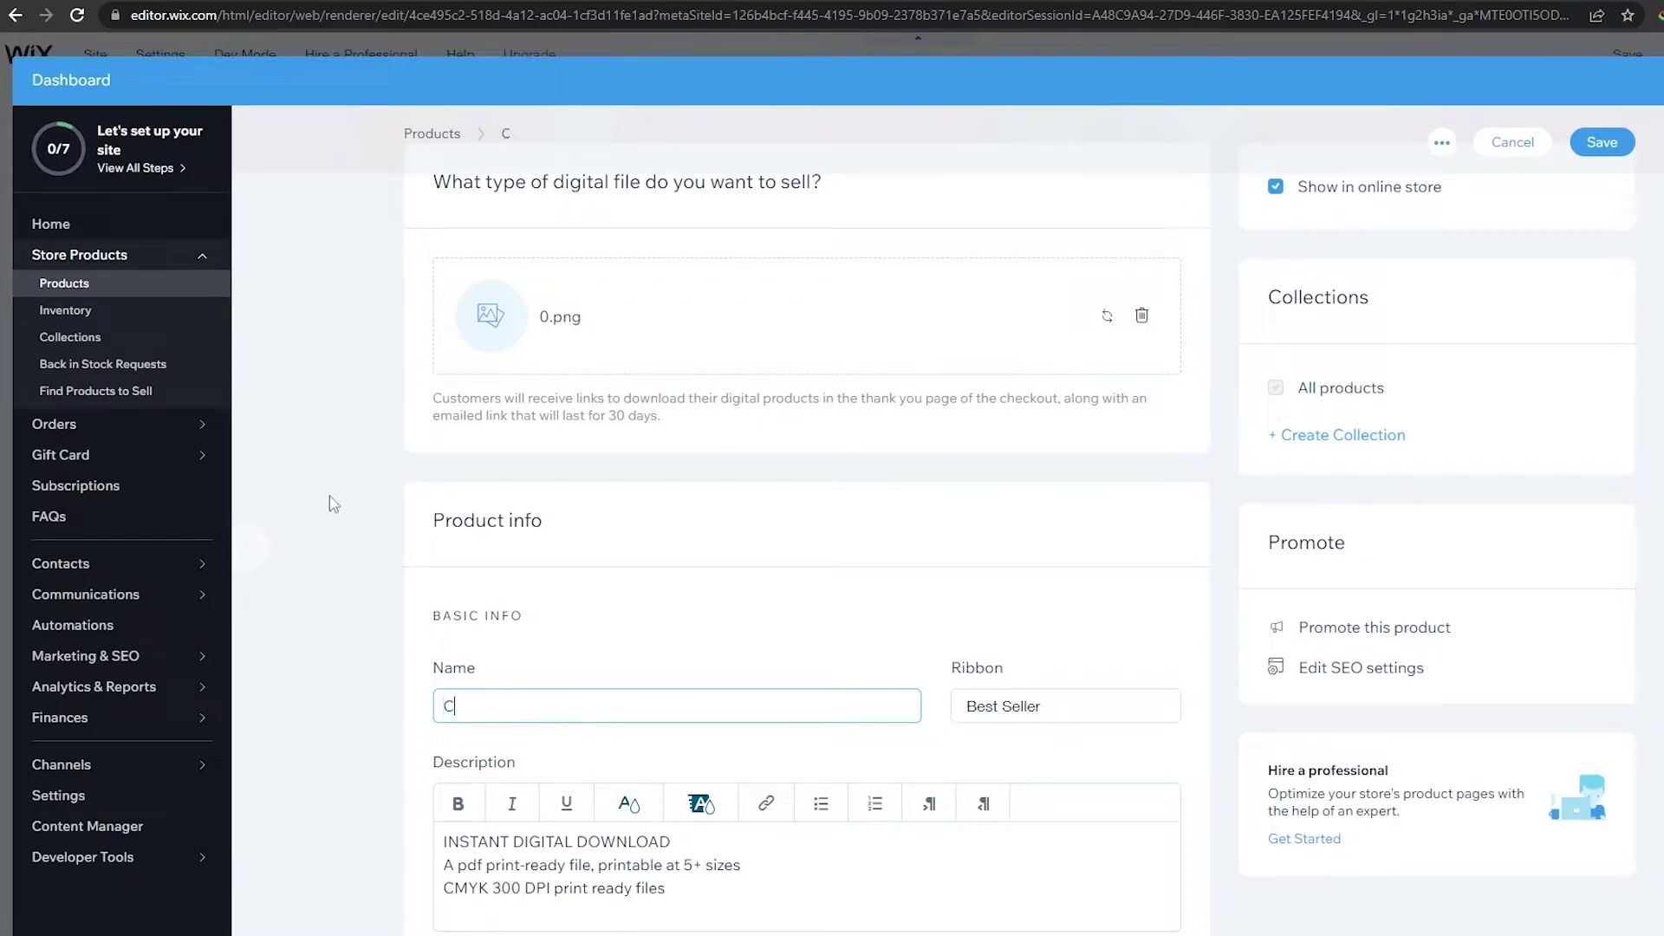
key(BackSpace)
text(Punk #1)
Remove the Best Seller ribbon from the product
click(1063, 712)
key(ctrl+a)
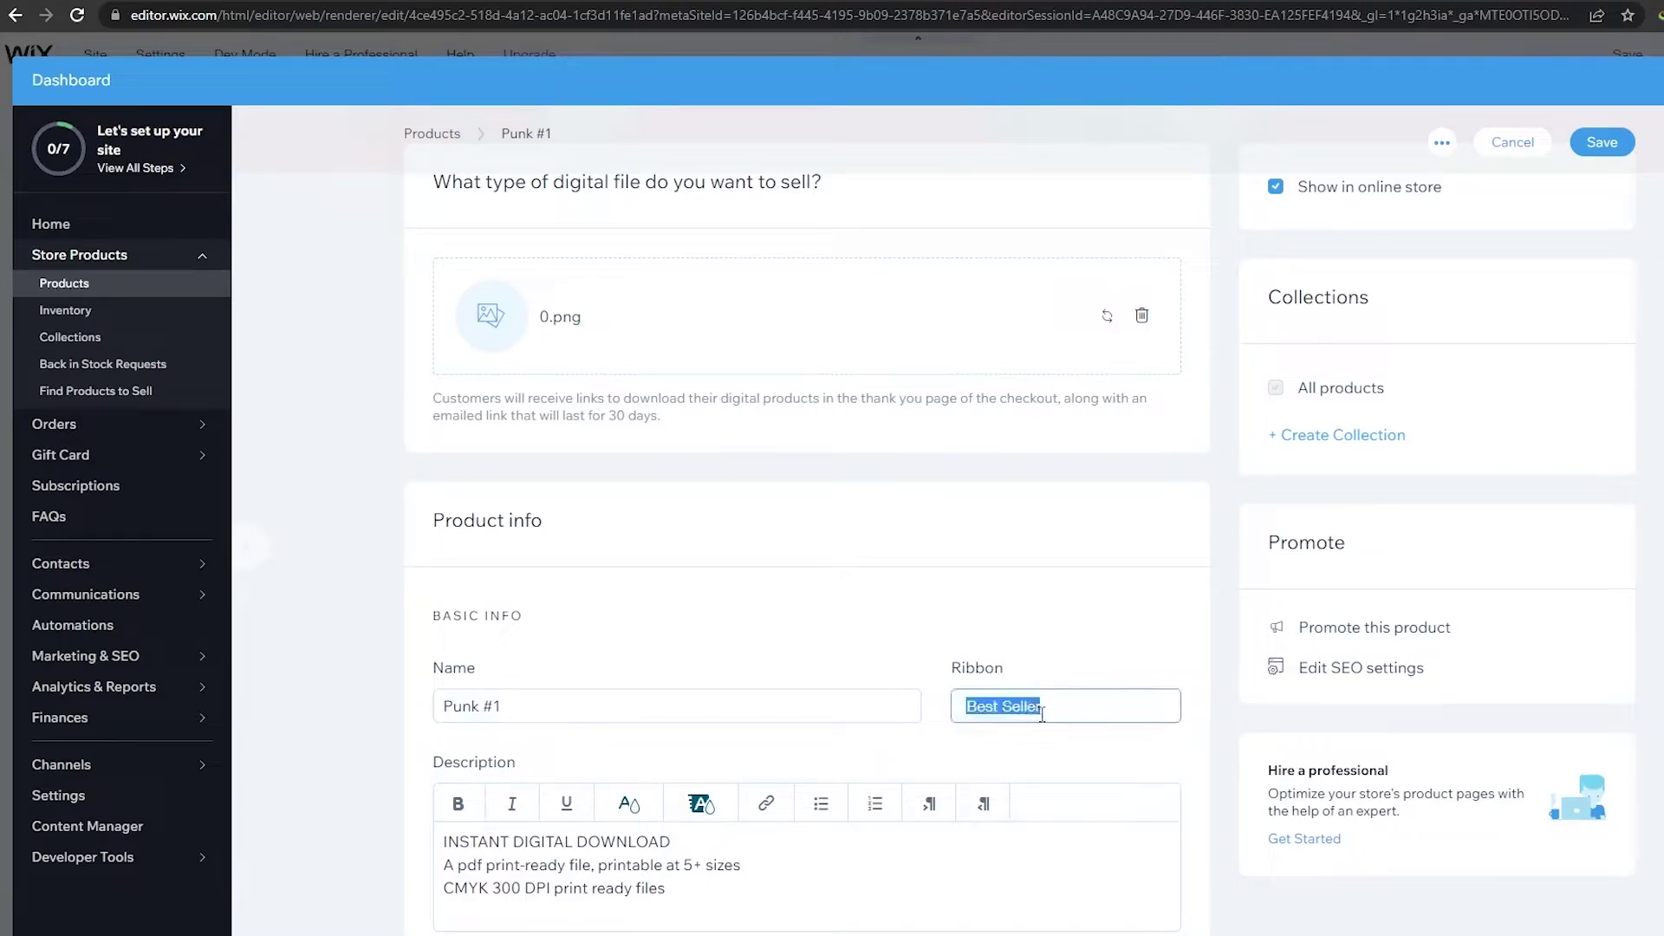
key(BackSpace)
click(855, 614)
Replace the description with '#1 of the punks collection' and delete the main image
scroll(852, 615, down, 2)
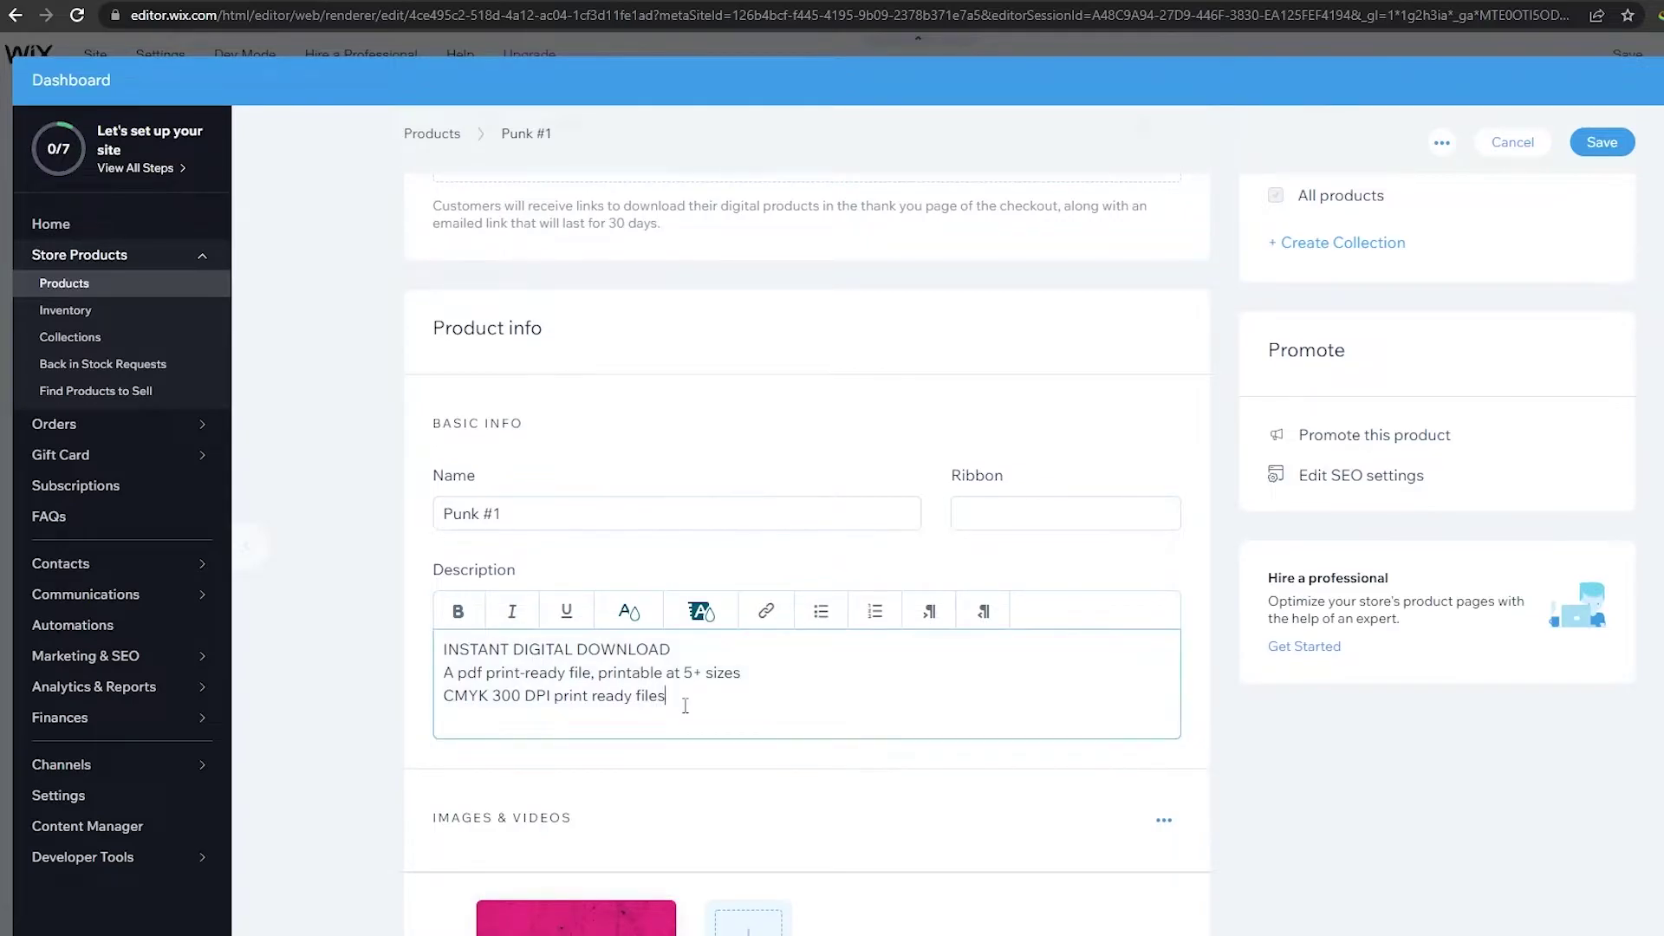
drag(688, 699, 448, 642)
key(BackSpace)
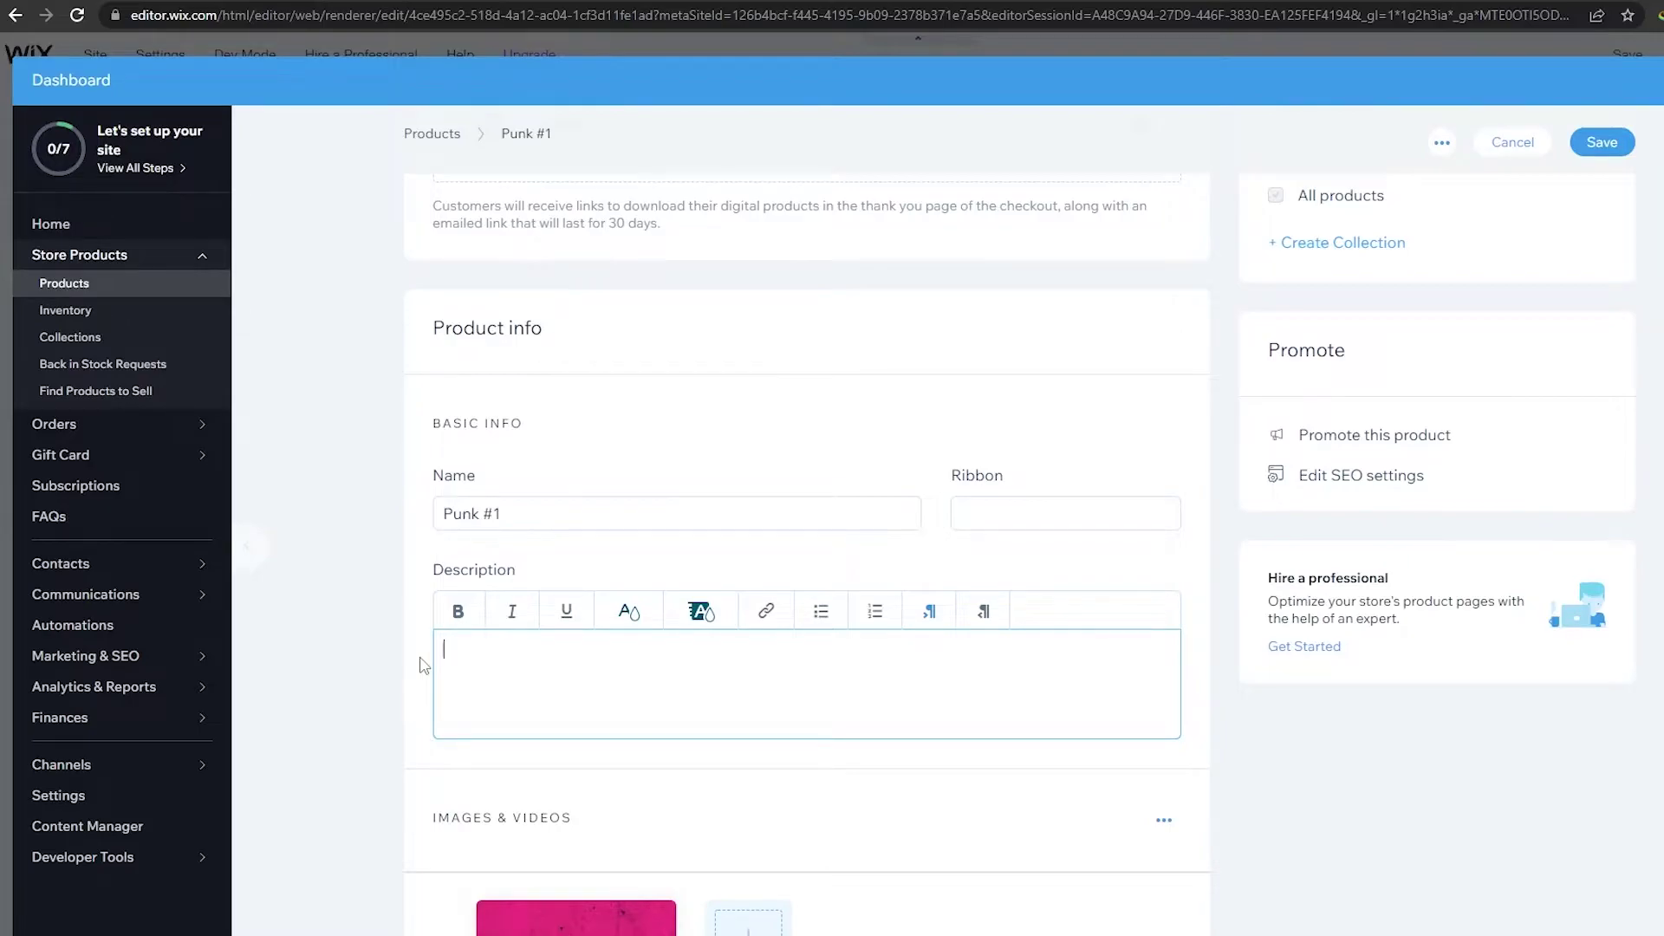
text(#1 of the)
scroll(424, 666, down, 5)
text(punks collection)
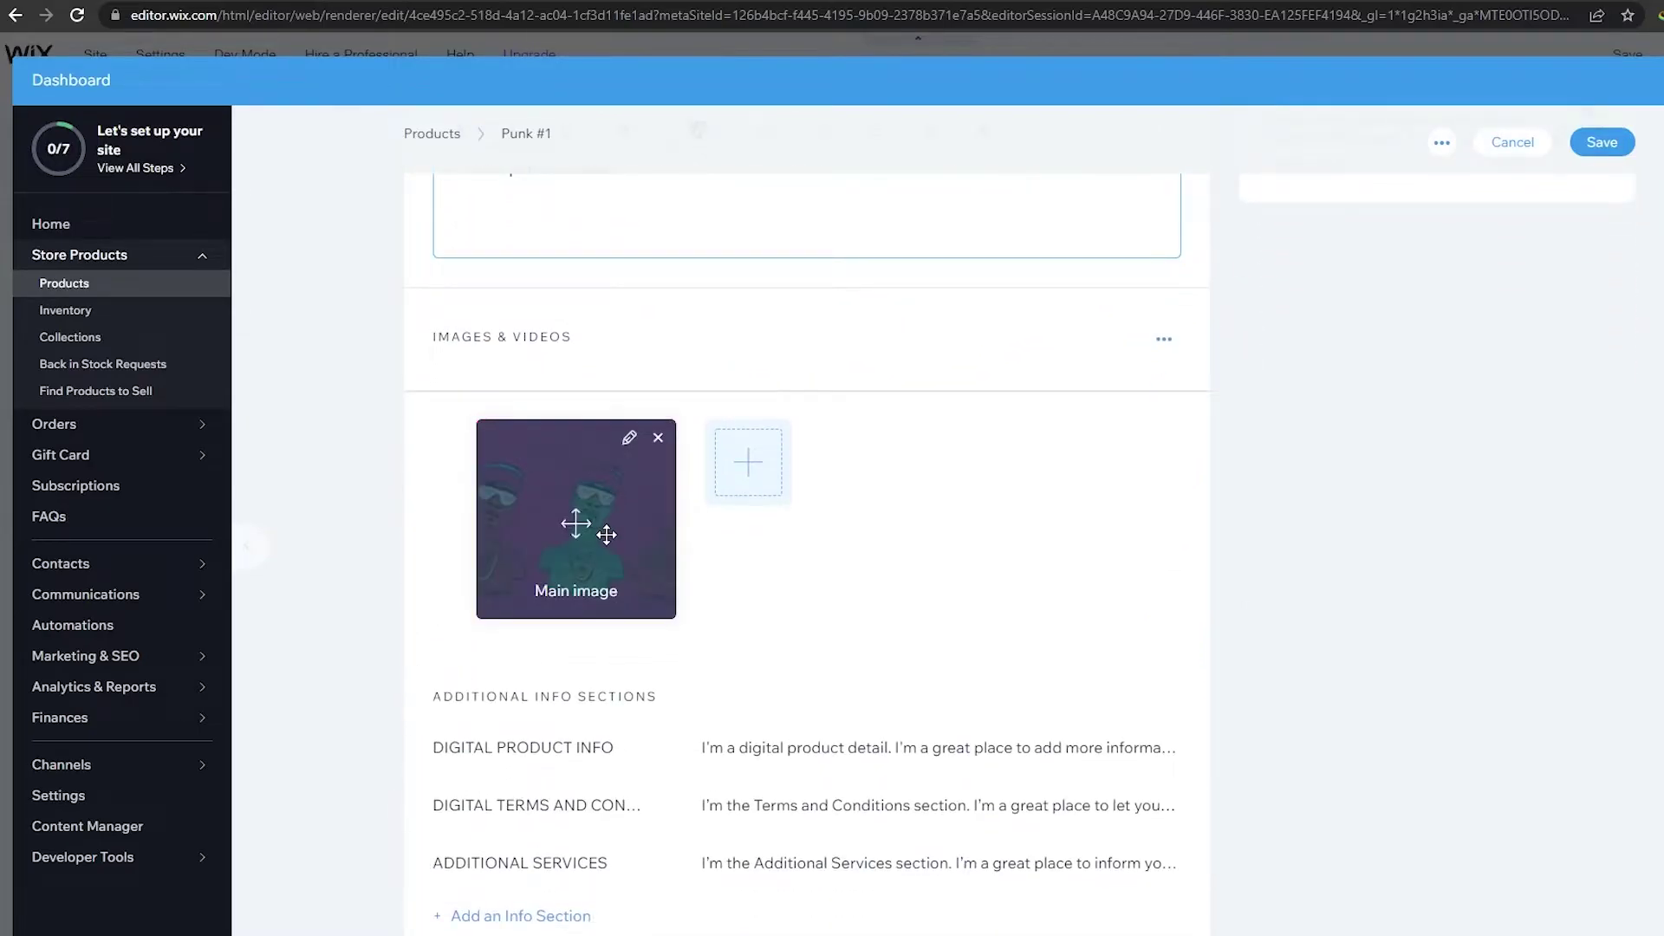
click(658, 438)
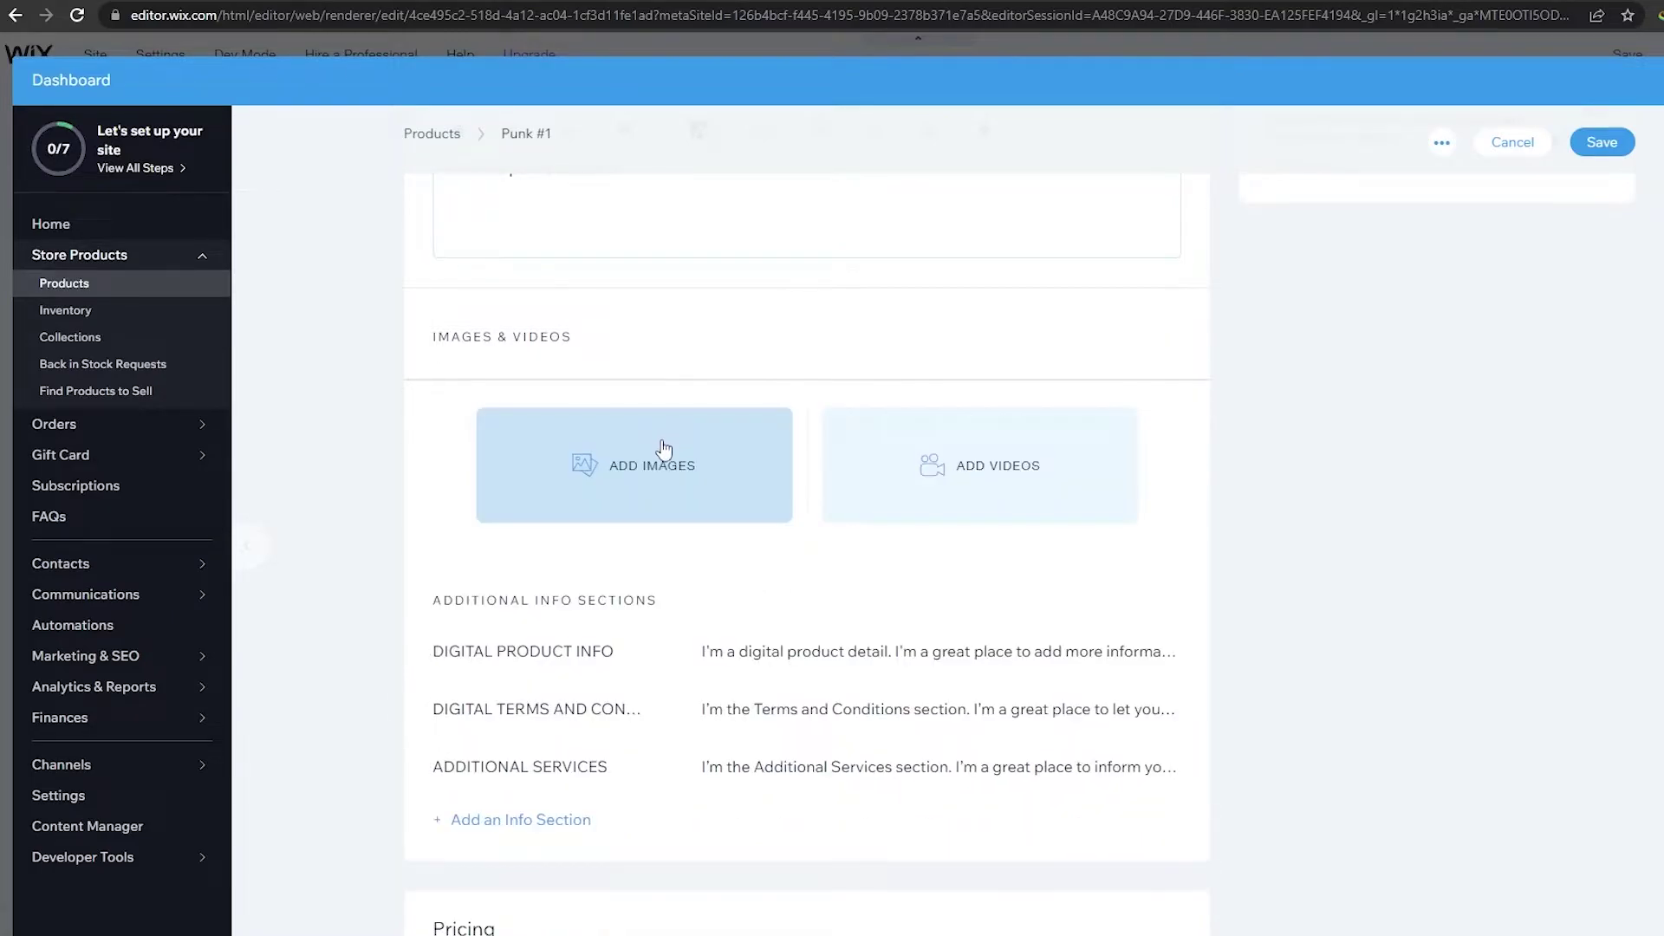
From the product's image picker, create a new media folder named Punks
click(664, 497)
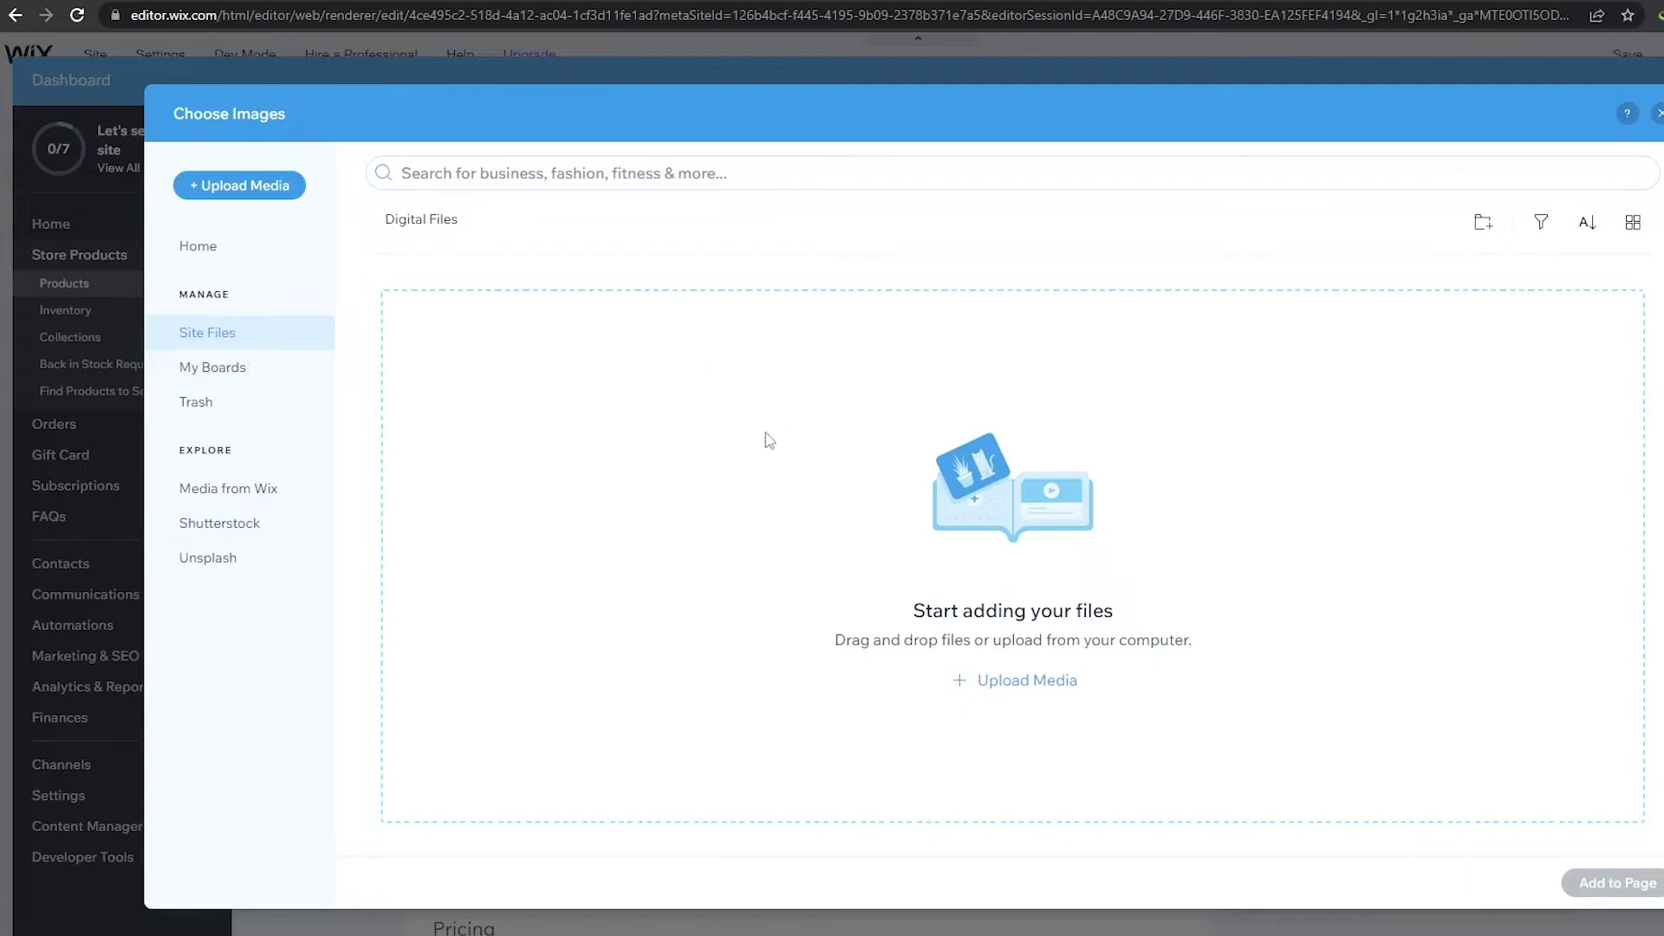
click(1490, 224)
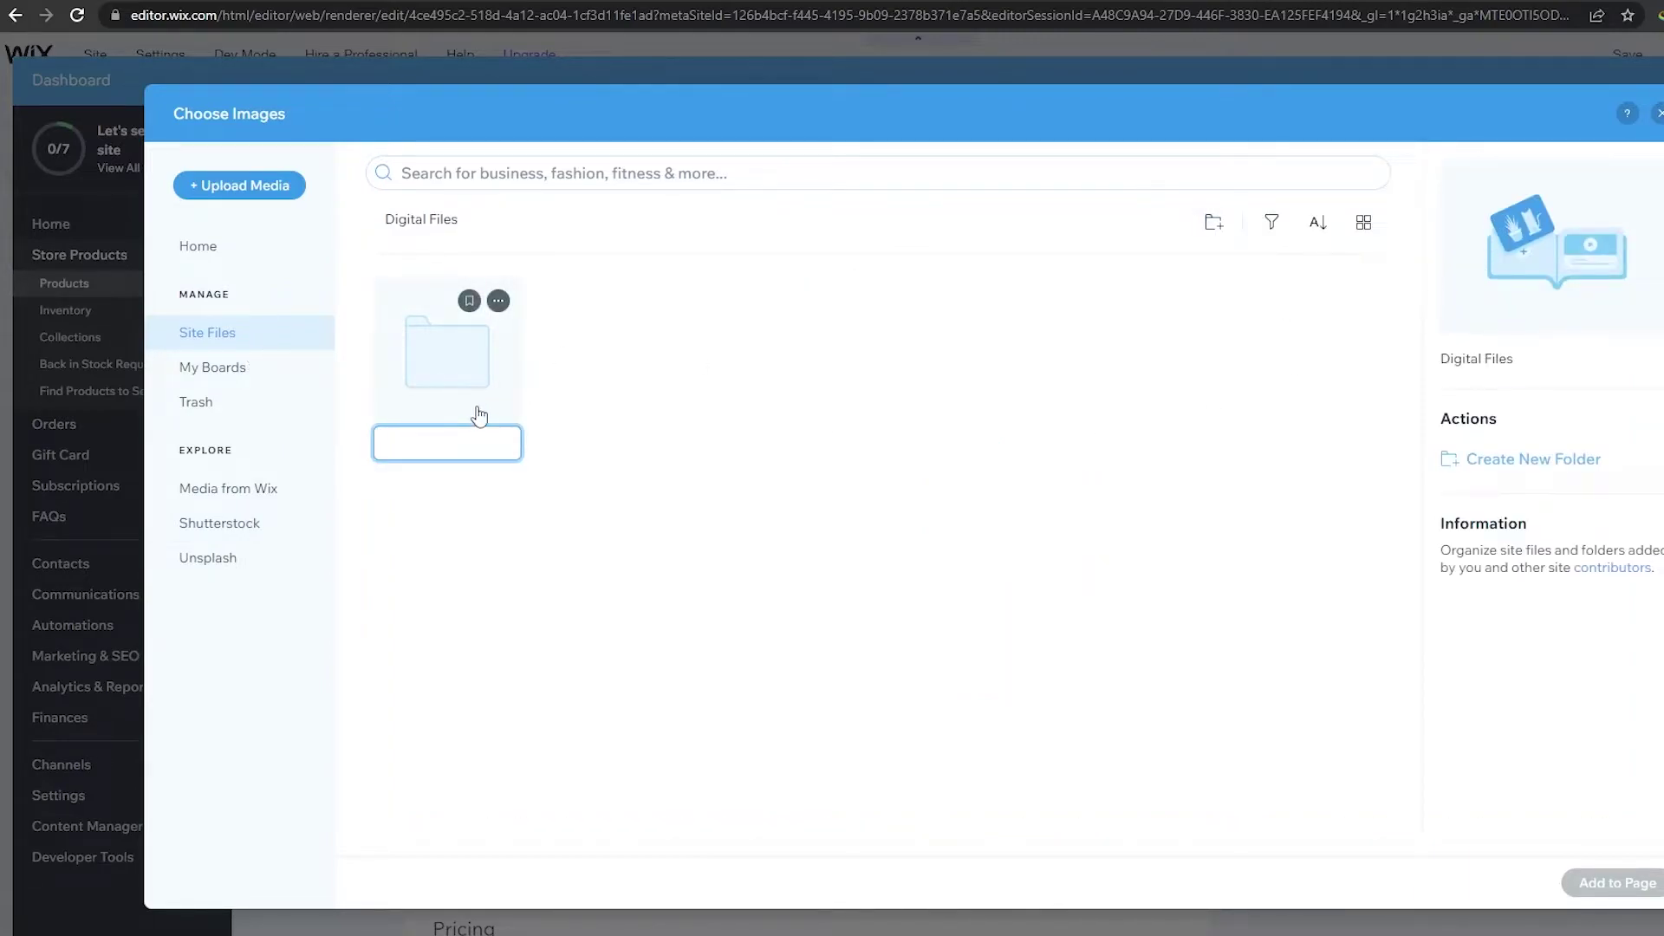
text(Pubn)
key(BackSpace)
key(BackSpace)
text(nks)
key(Return)
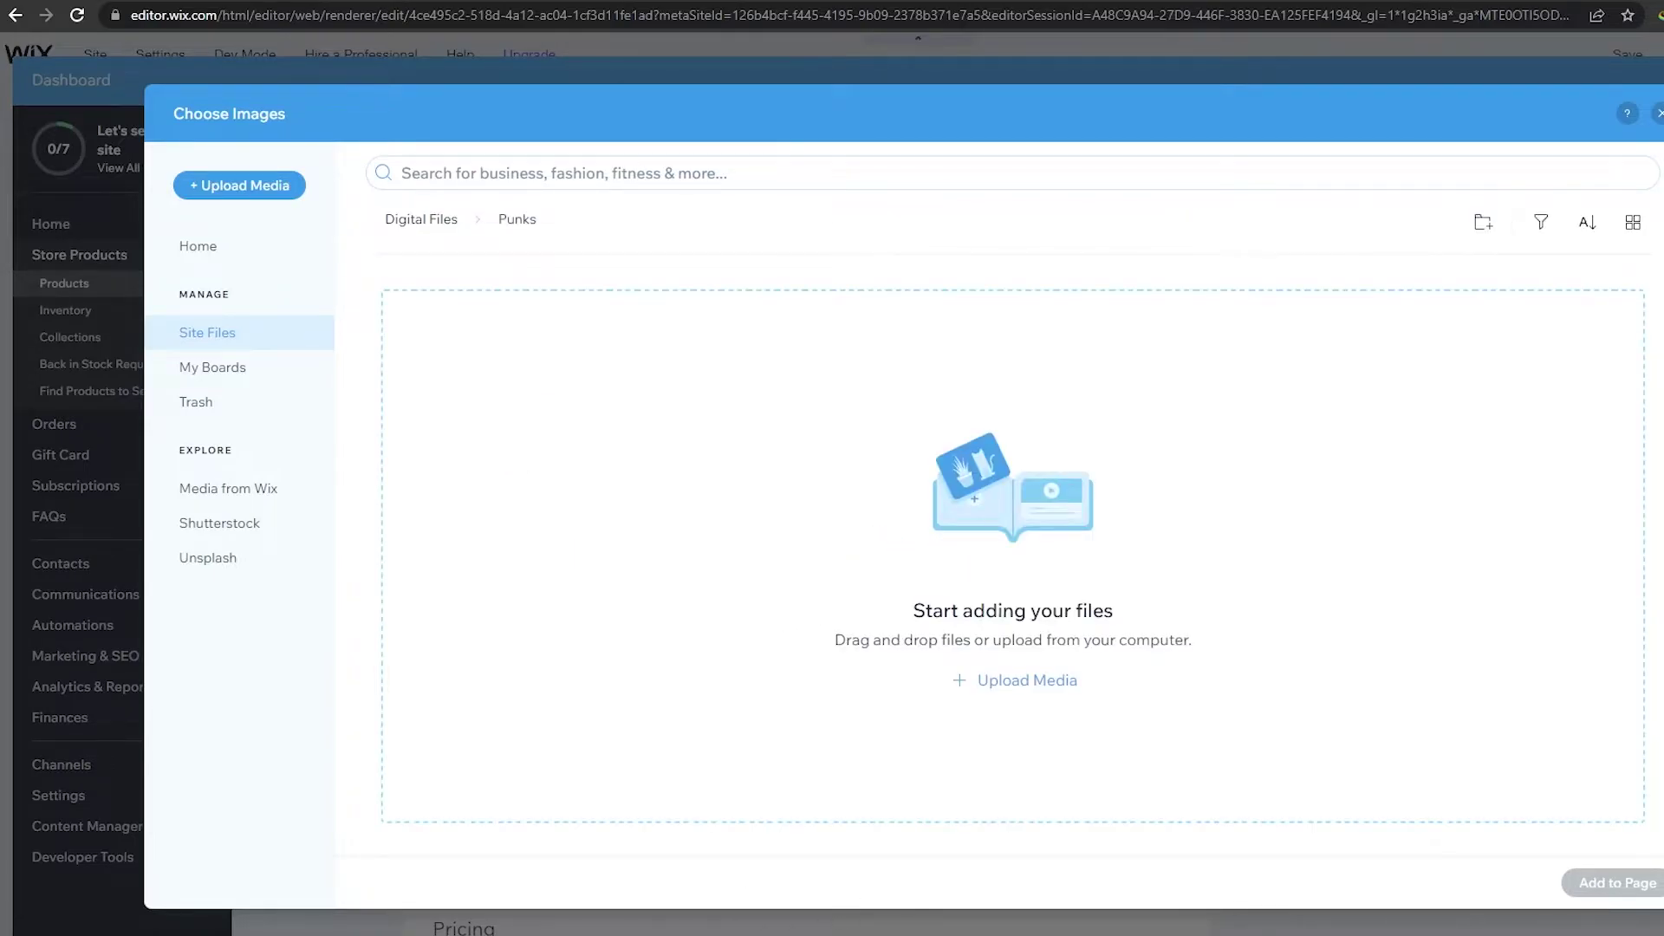
Upload the 50 punk PNGs into Punks and set 0.png as the main image
key(alt+Tab)
drag(911, 627, 1491, 555)
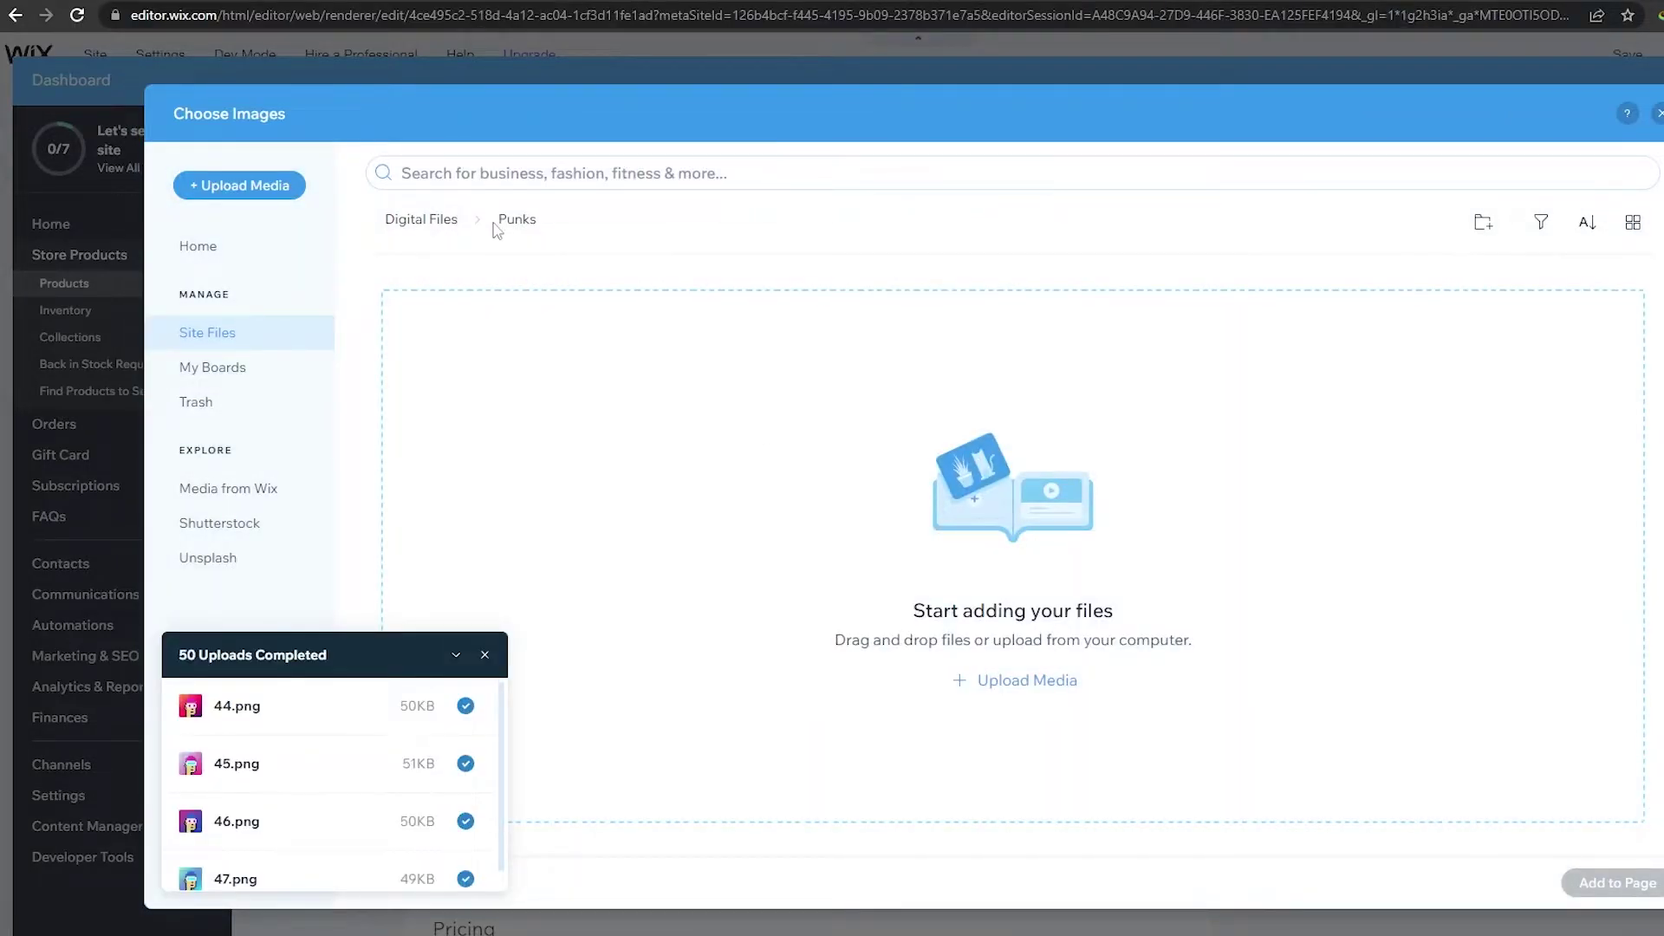
click(448, 227)
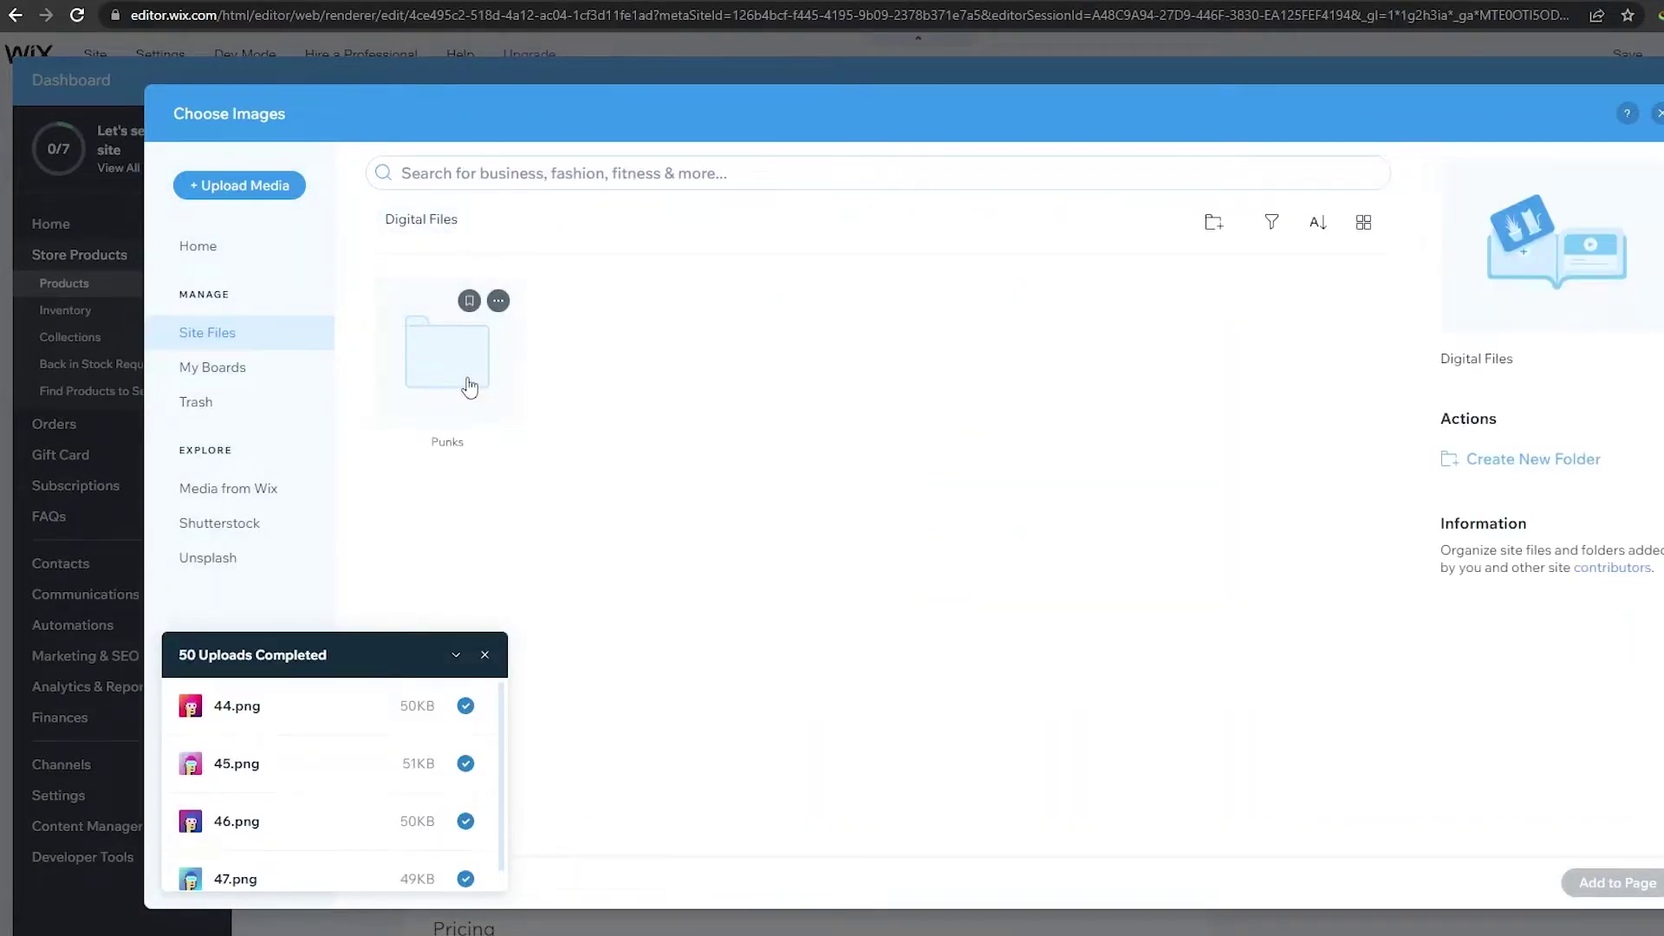
double_click(469, 386)
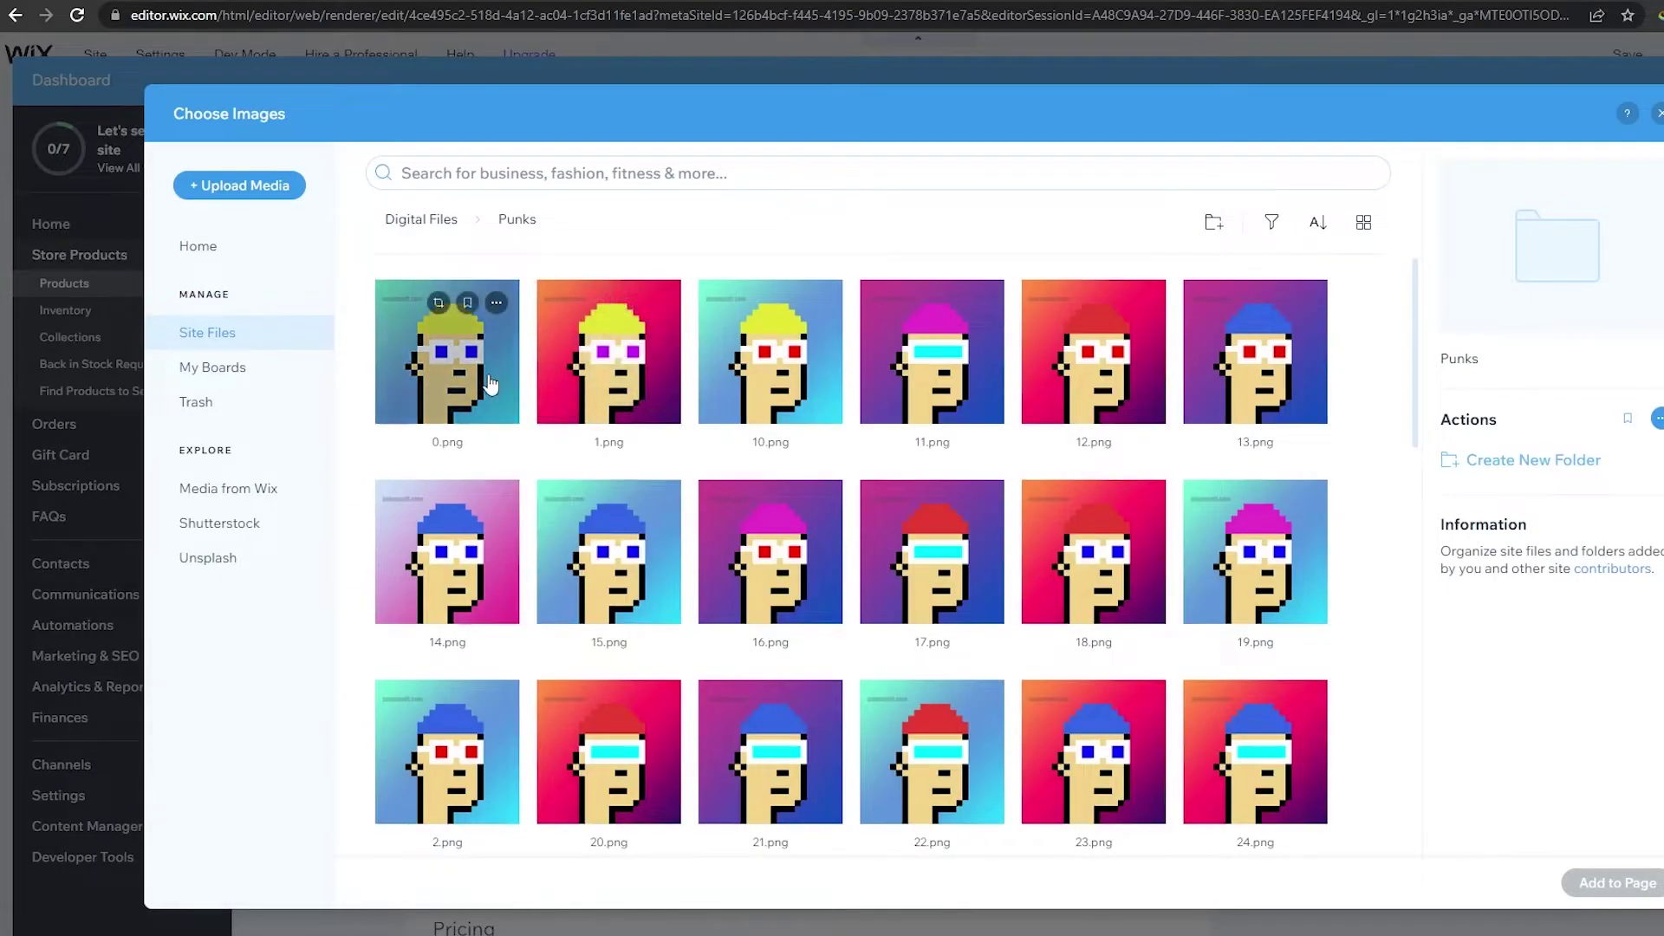
double_click(491, 384)
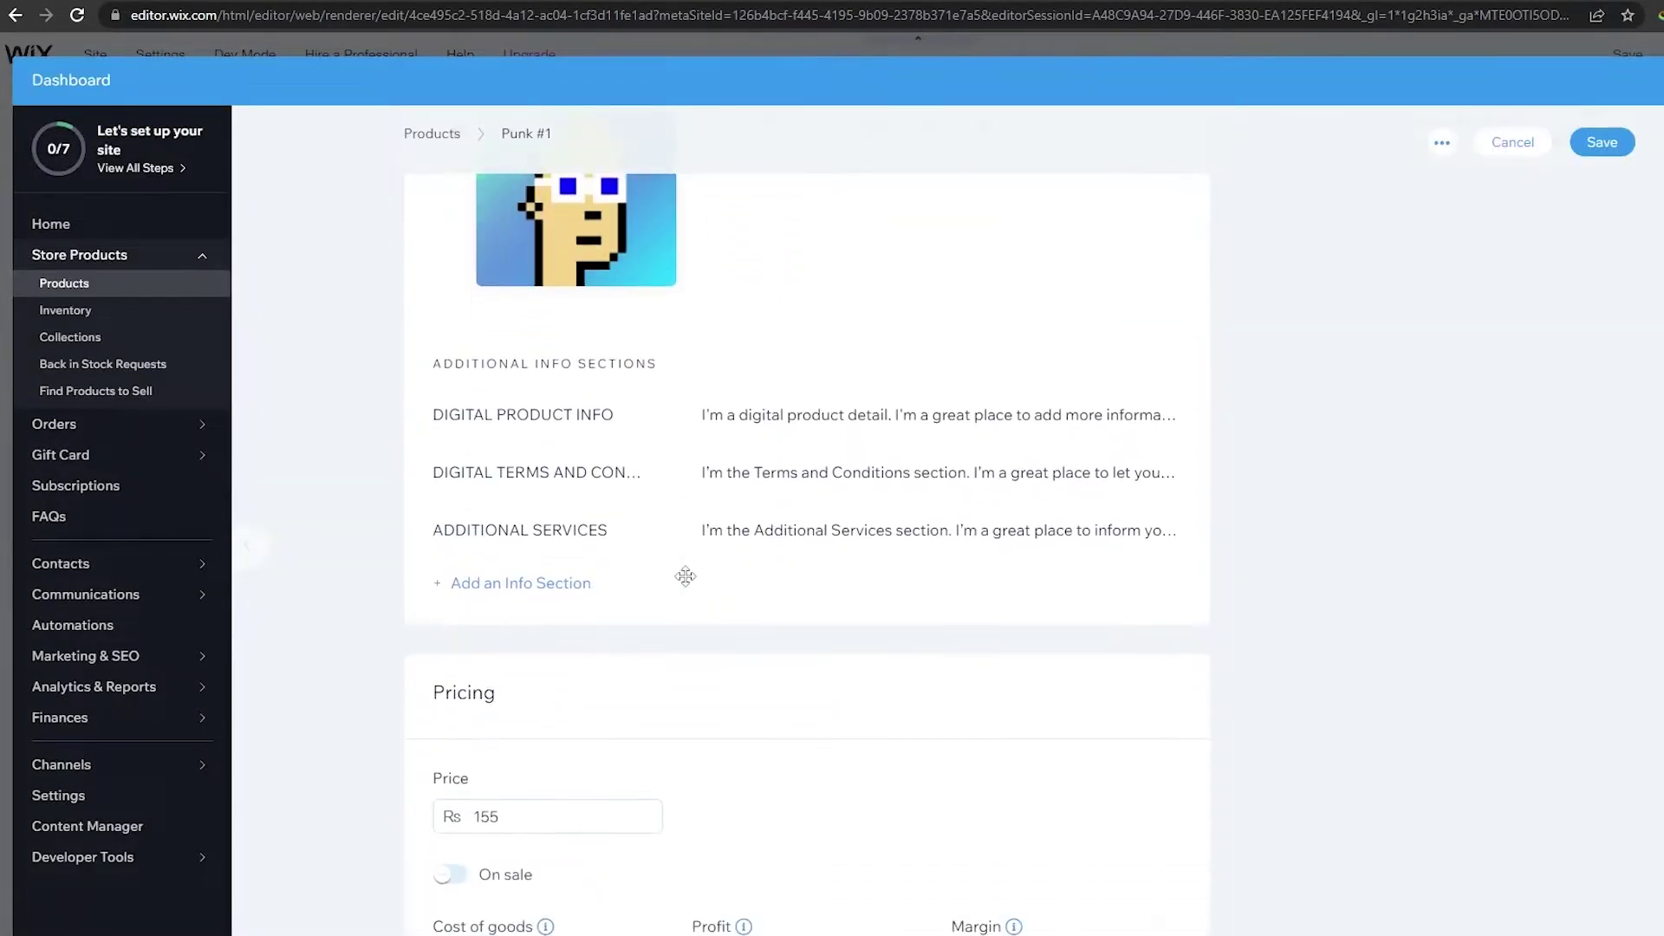
Clear the old 155 price and delete the SKU 0001, leaving stock status unchanged
scroll(685, 577, down, 4)
drag(532, 472, 417, 476)
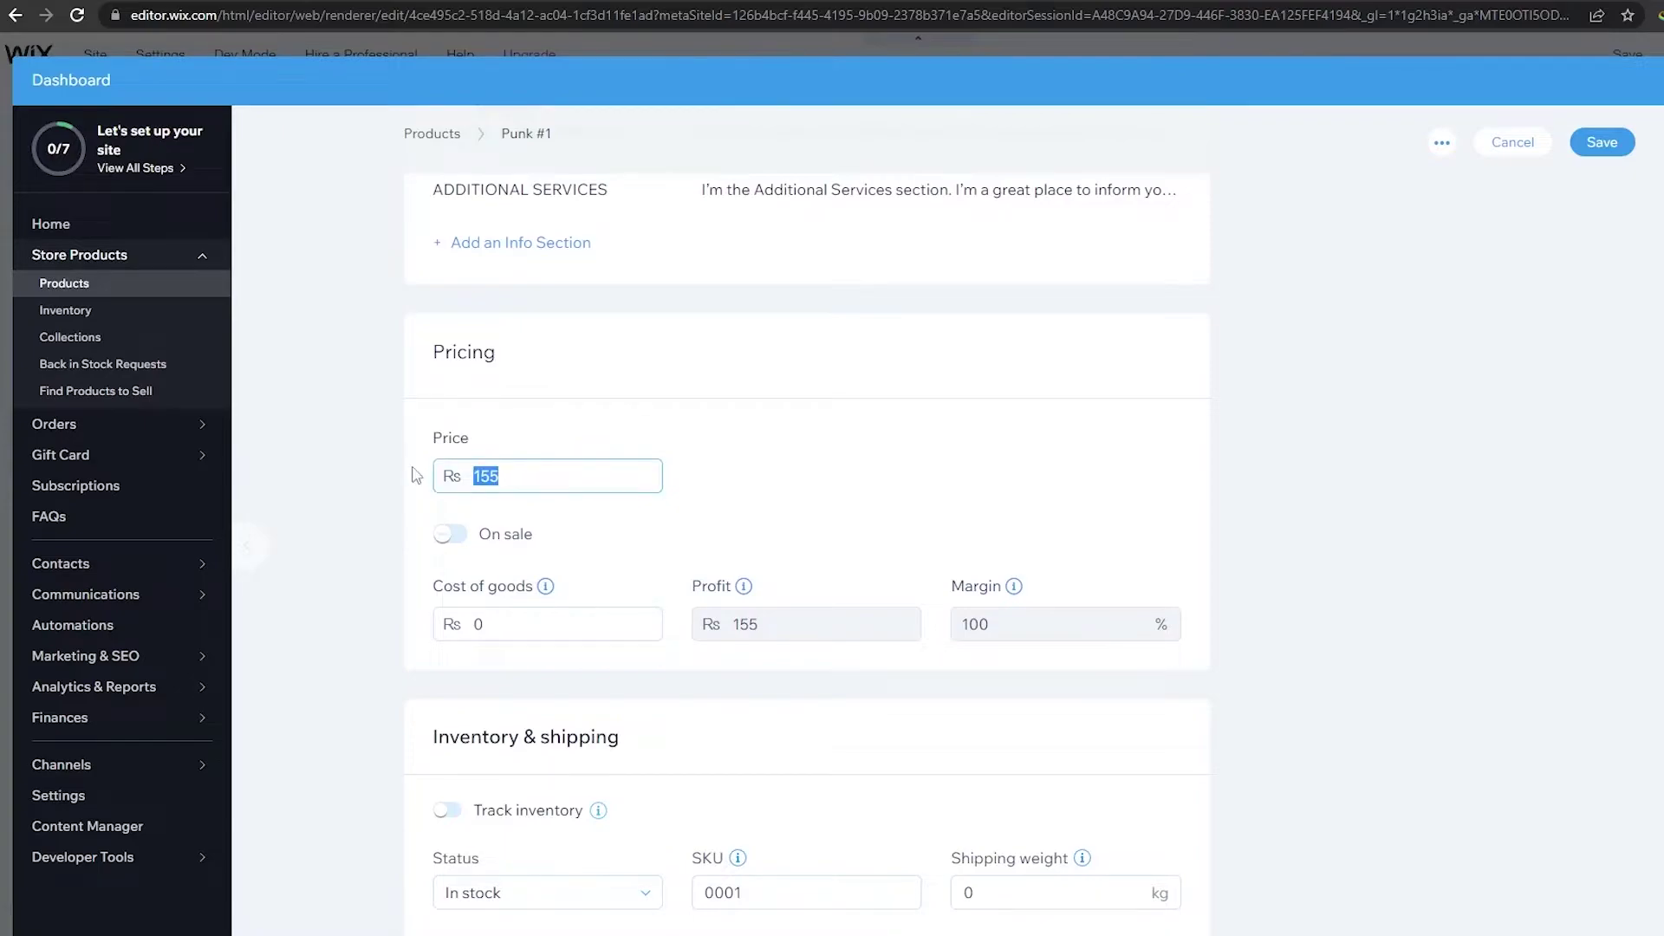
key(BackSpace)
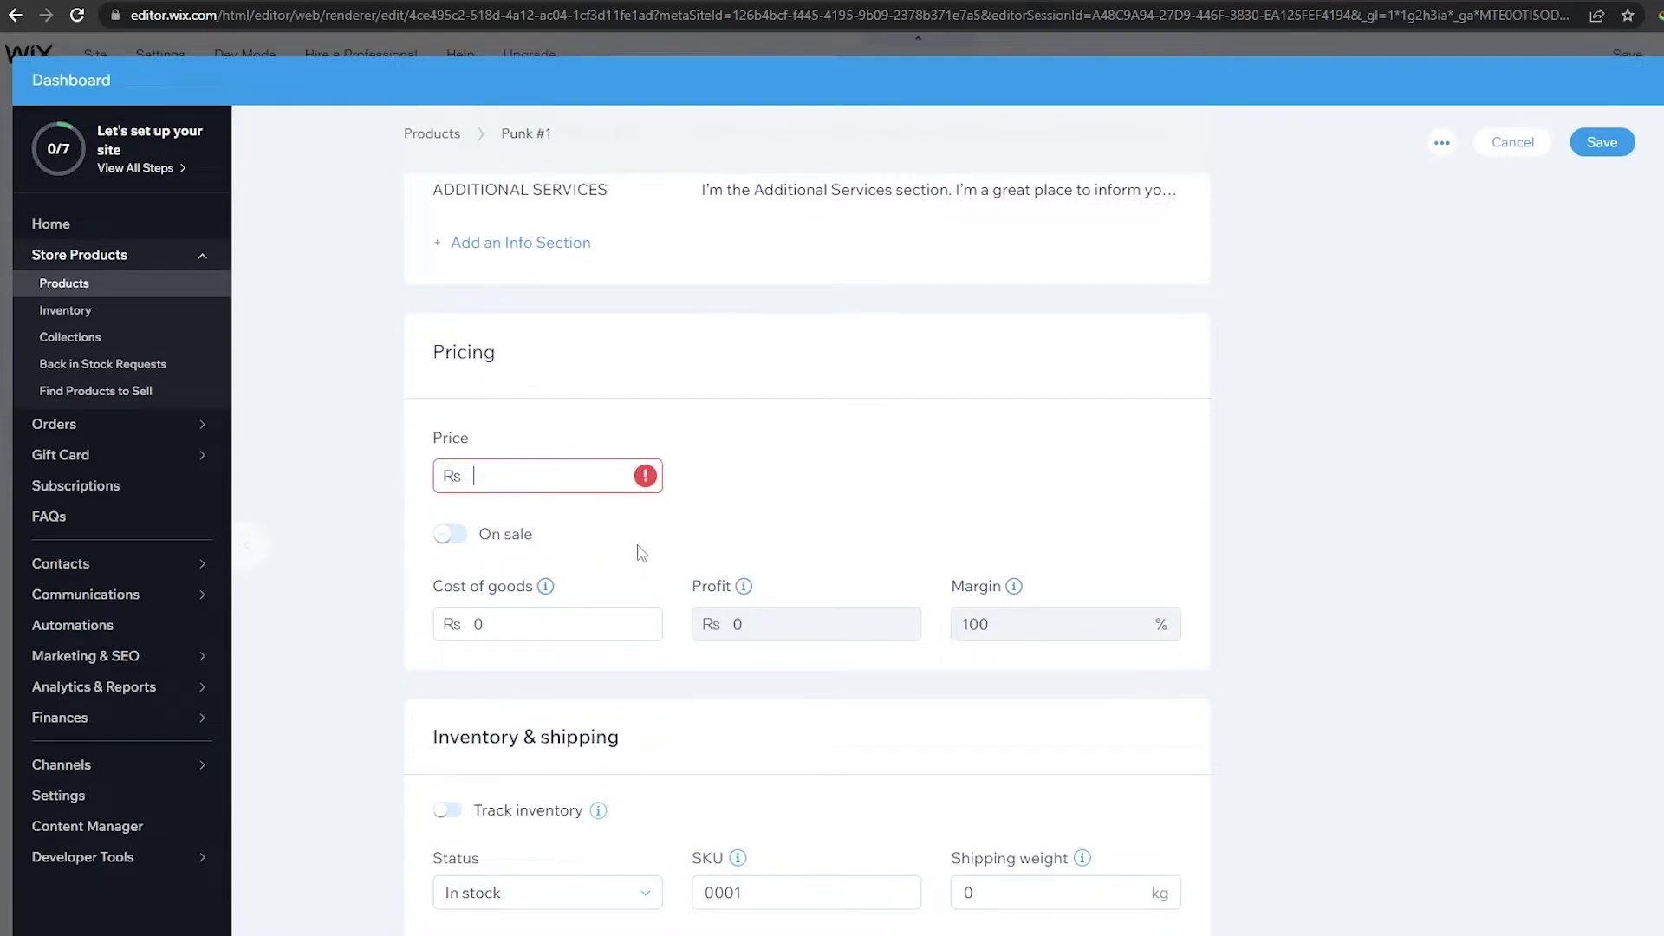
scroll(989, 522, down, 2)
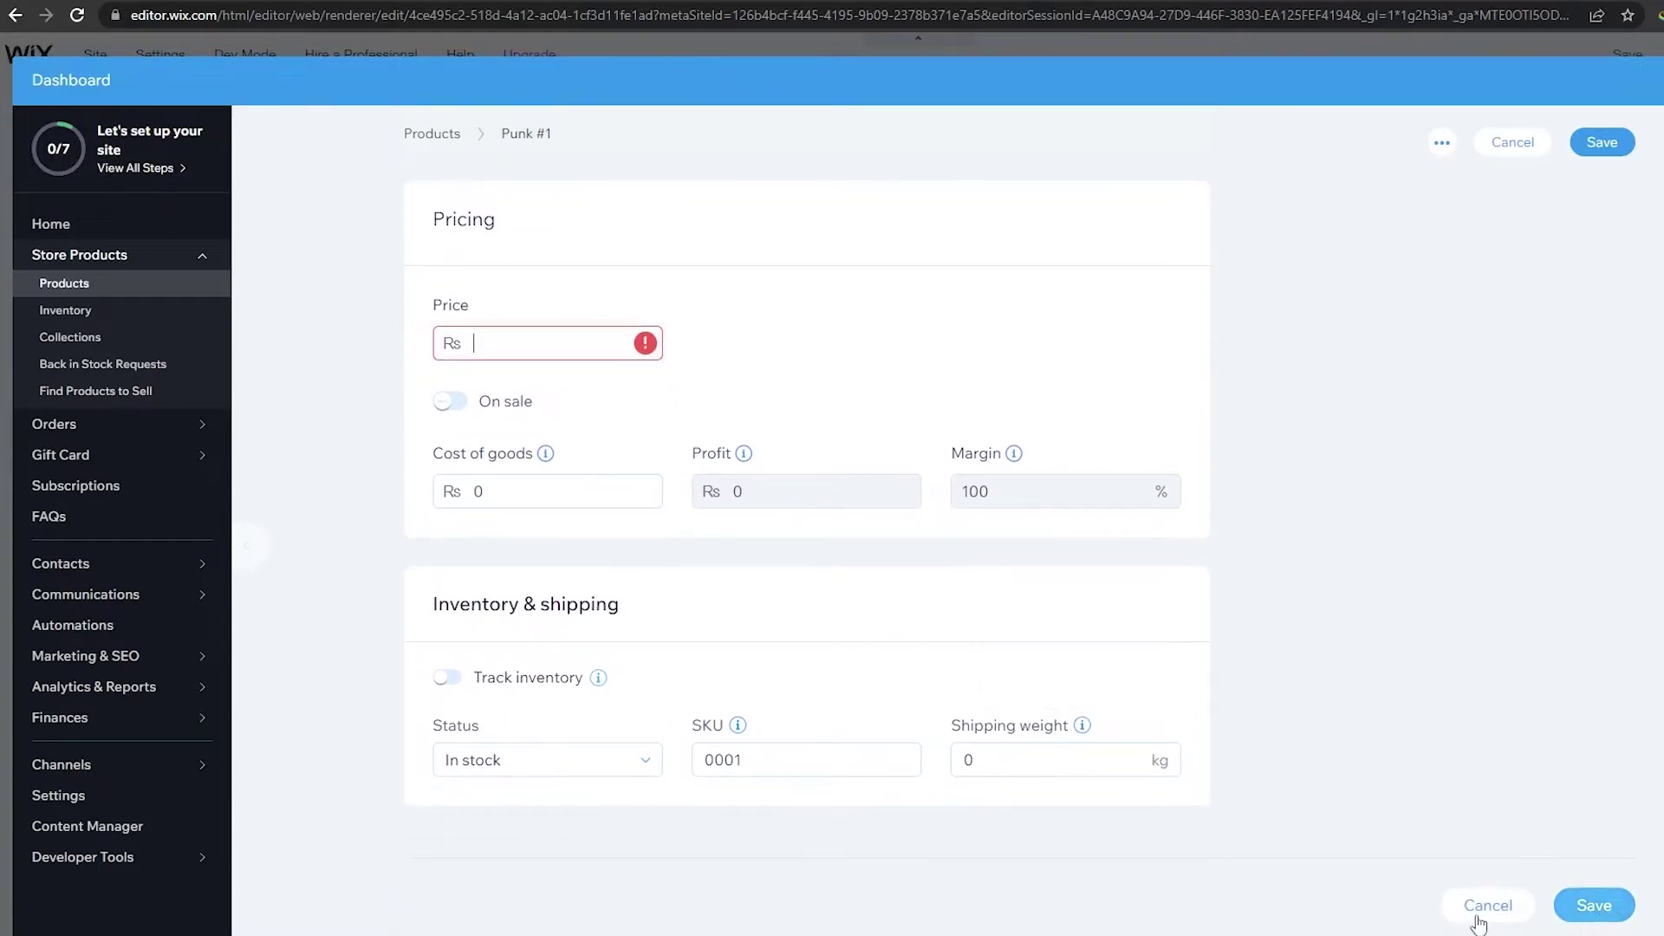
double_click(769, 751)
key(BackSpace)
key(shift+Tab)
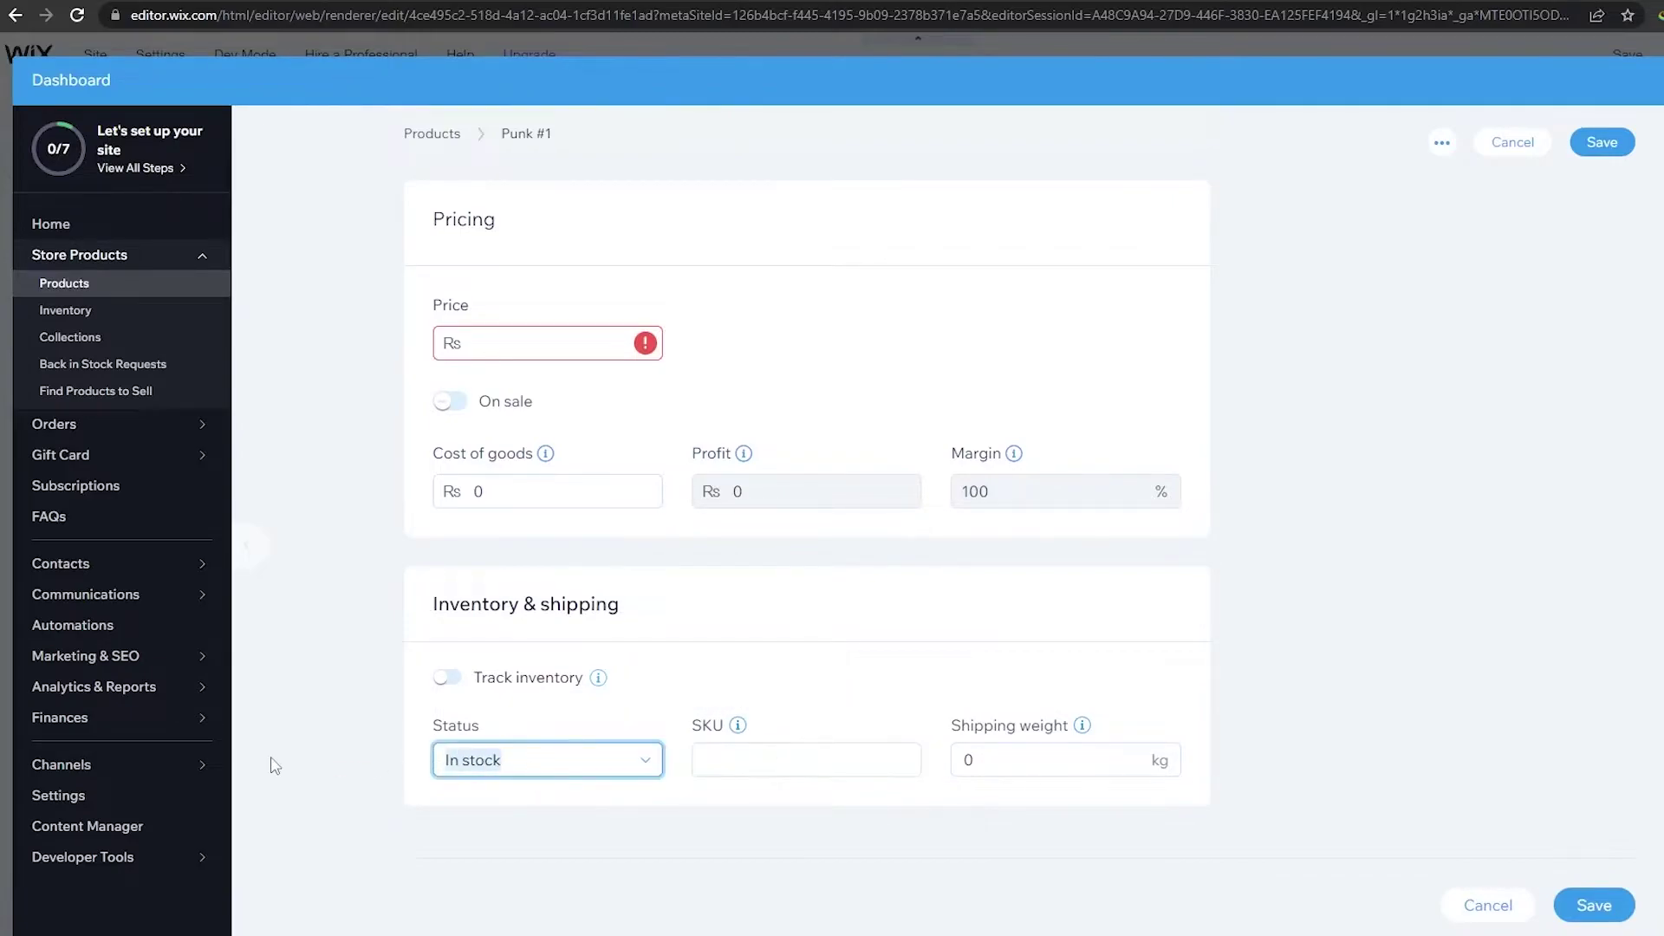
key(space)
key(Escape)
Set the Punk #1 price to 0.11 and save the product
click(1593, 903)
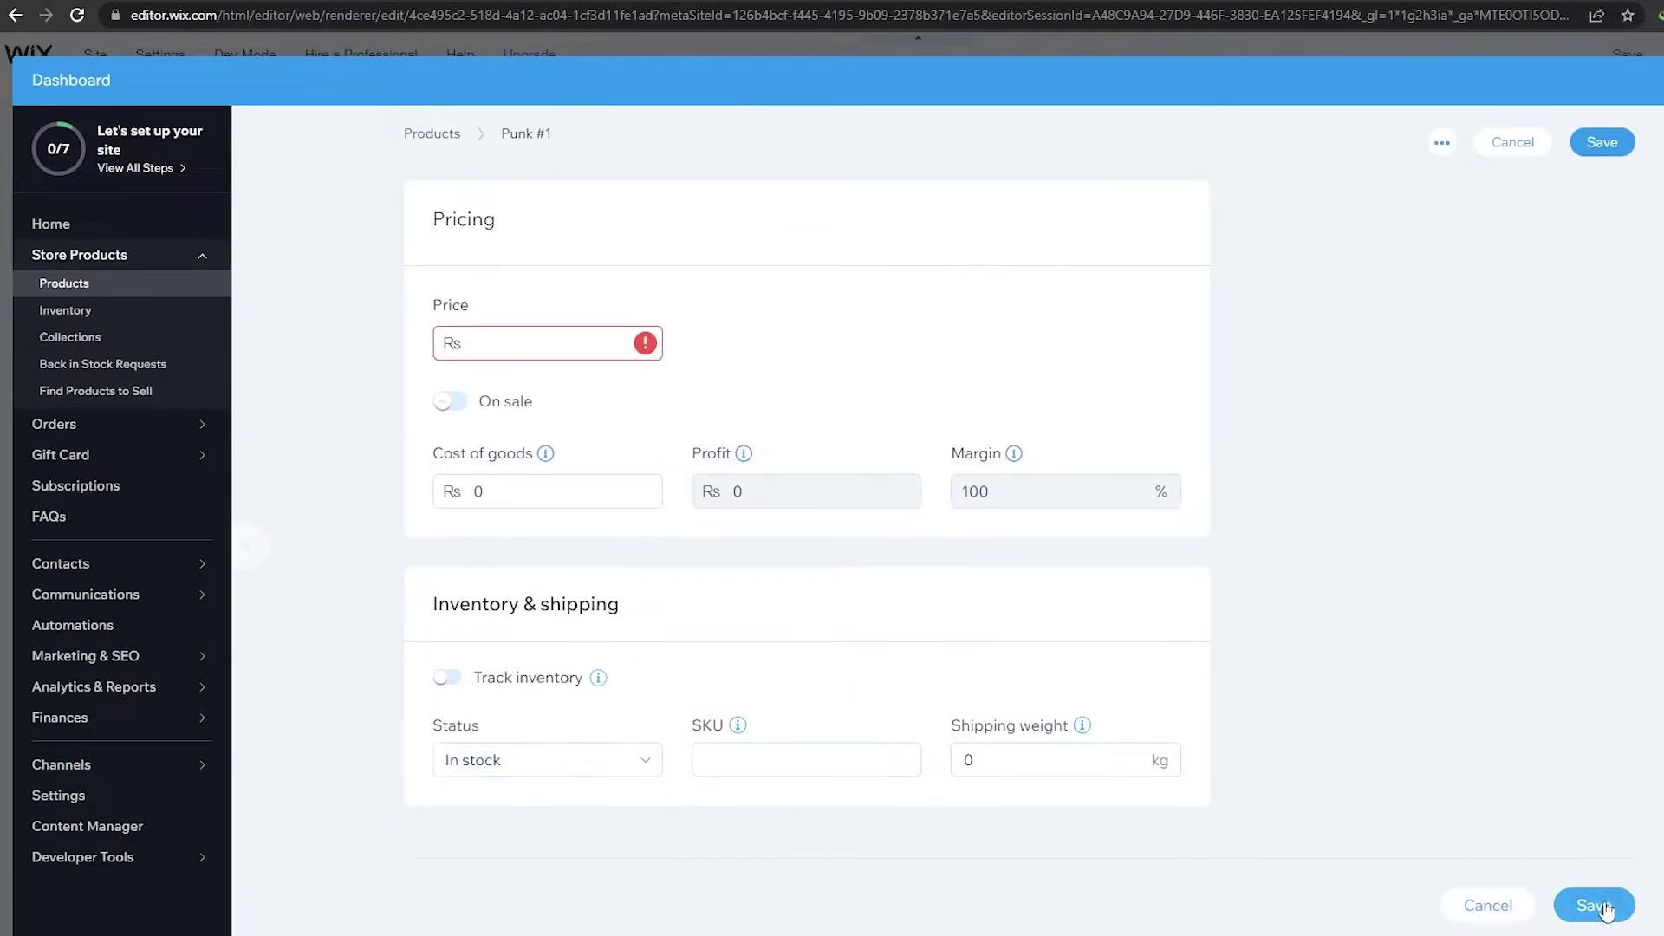
click(572, 343)
click(584, 397)
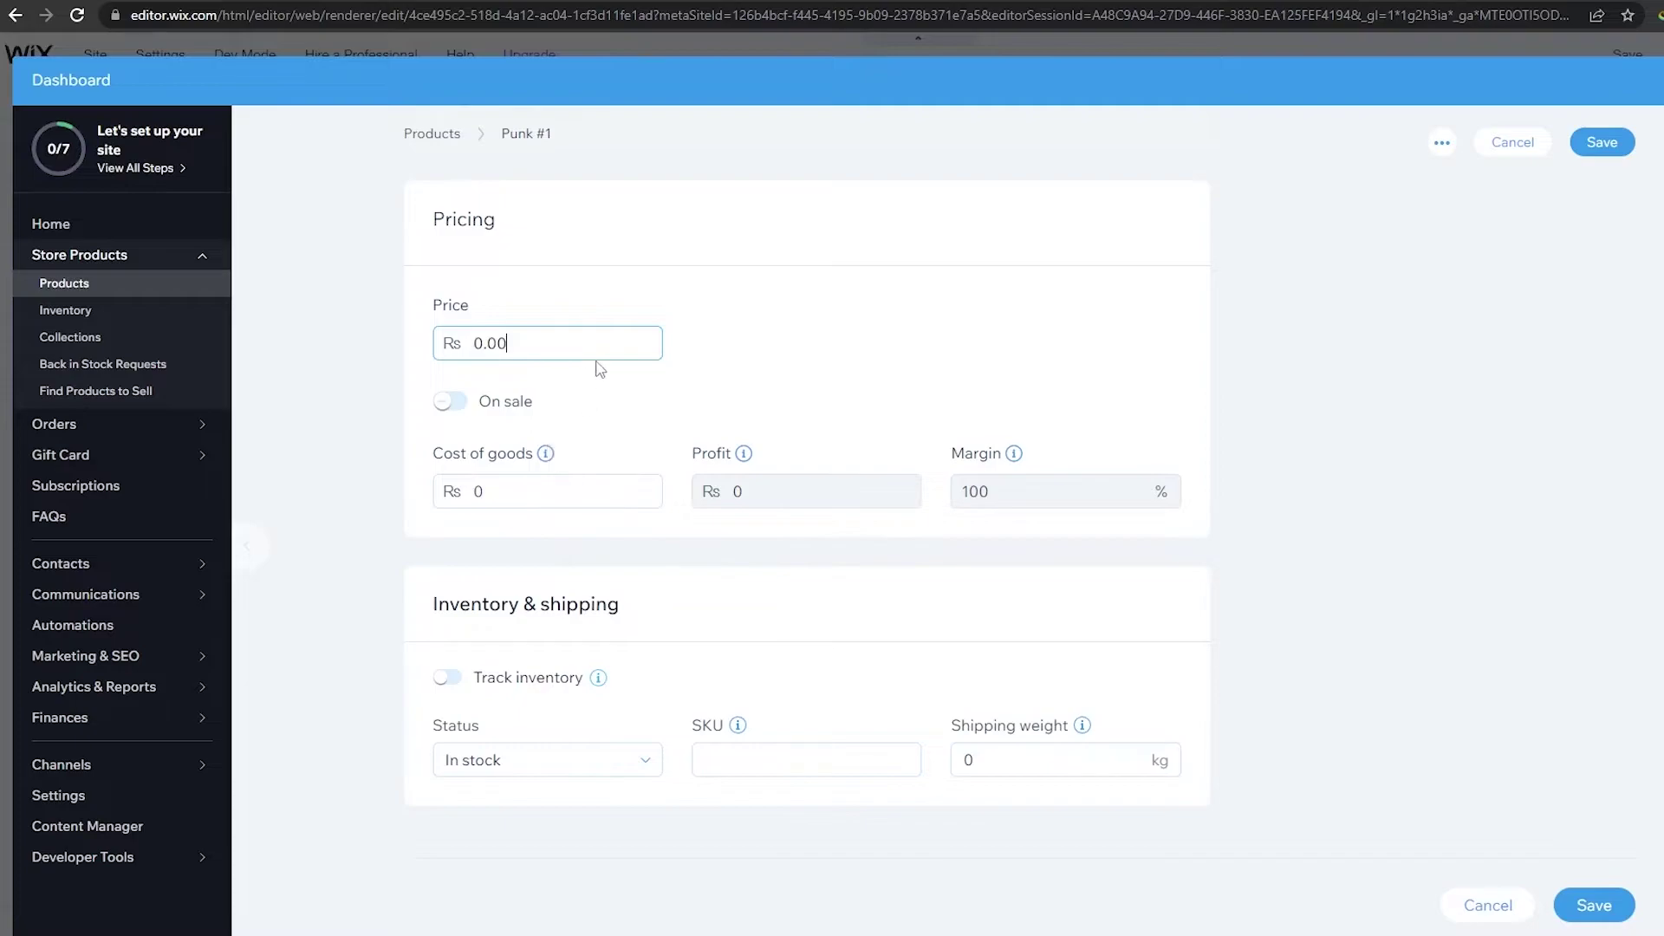
key(BackSpace)
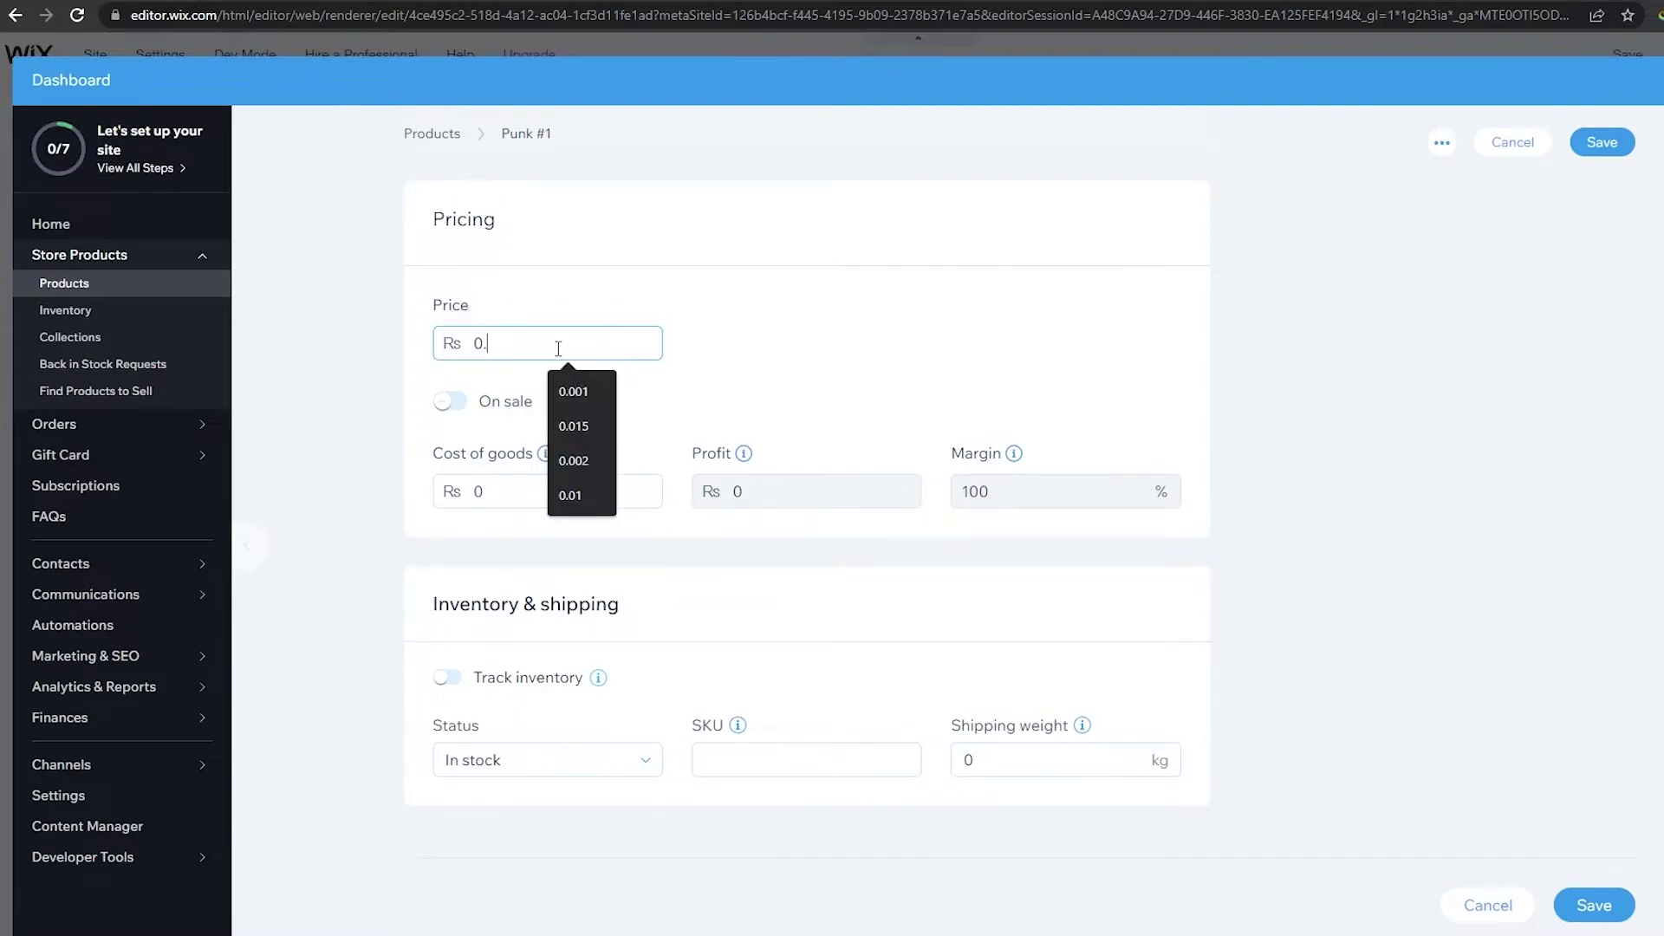
text(11)
click(1560, 912)
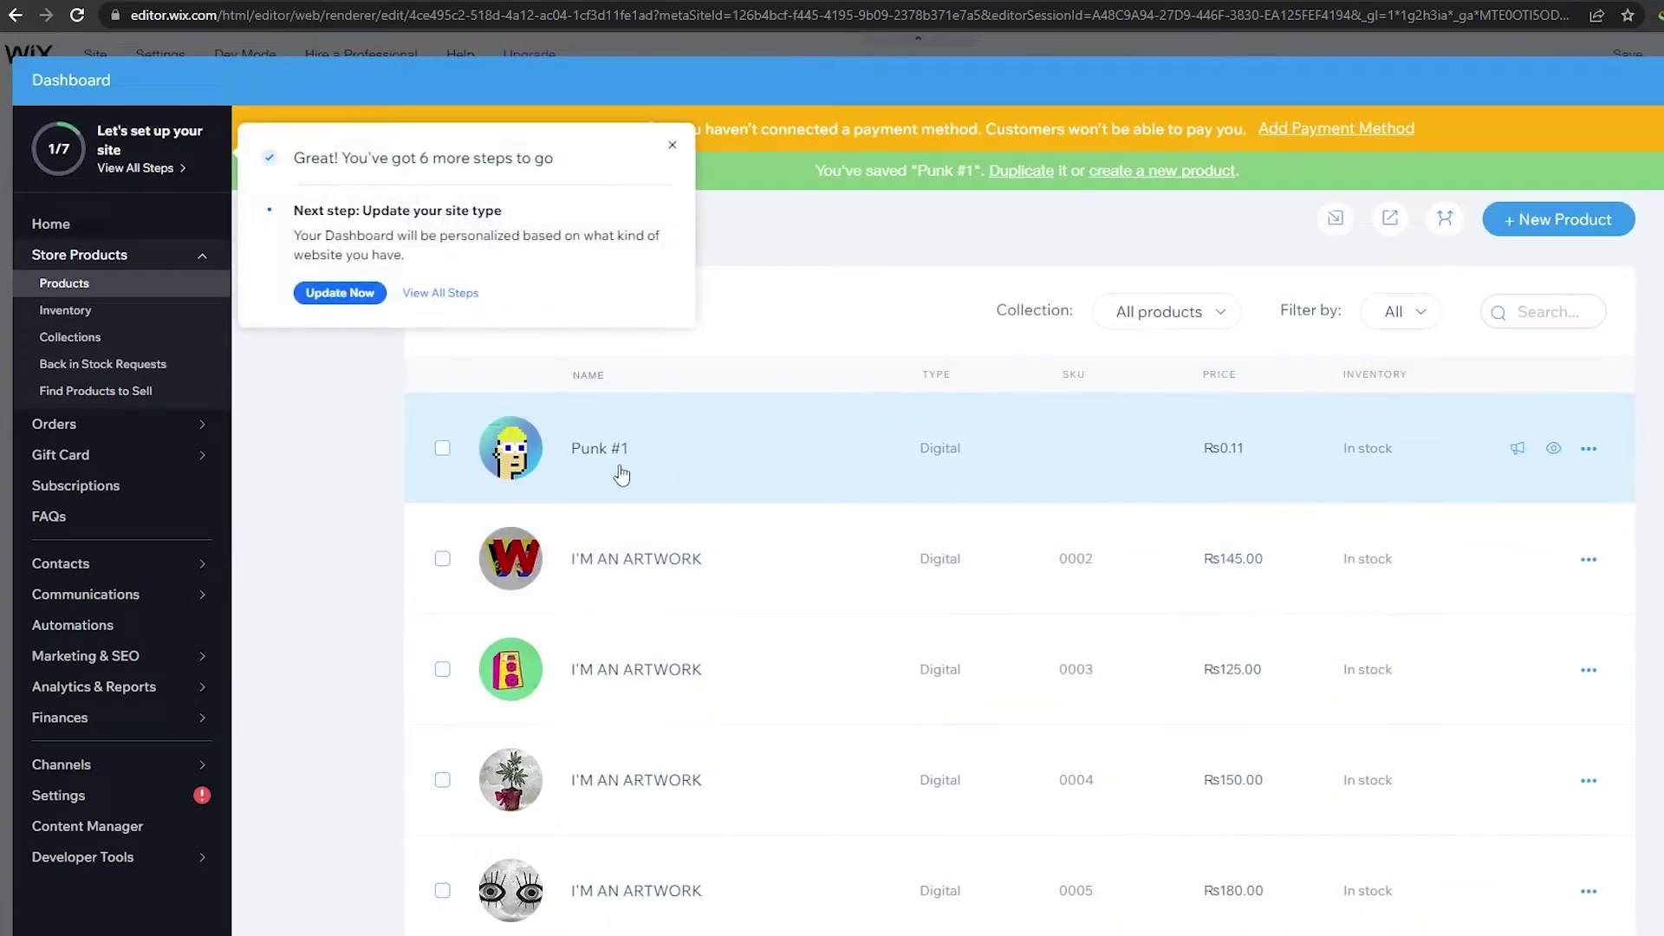
Scroll down the editor's Home page to the paving-stone strip
scroll(568, 520, down, 5)
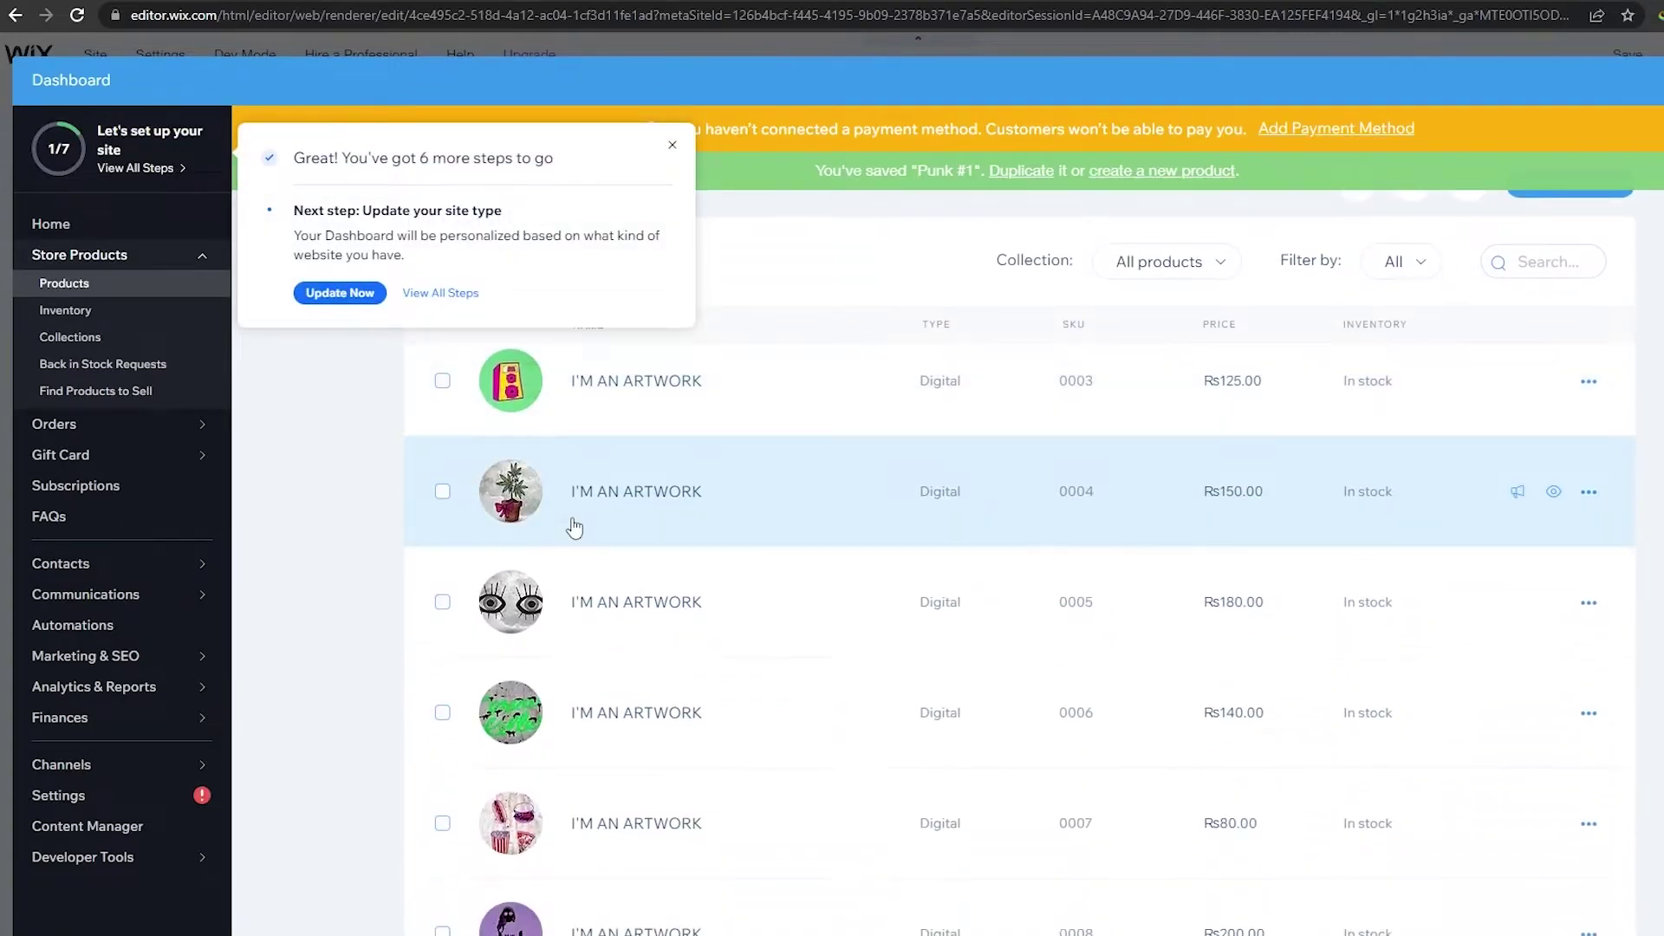
scroll(579, 682, down, 1)
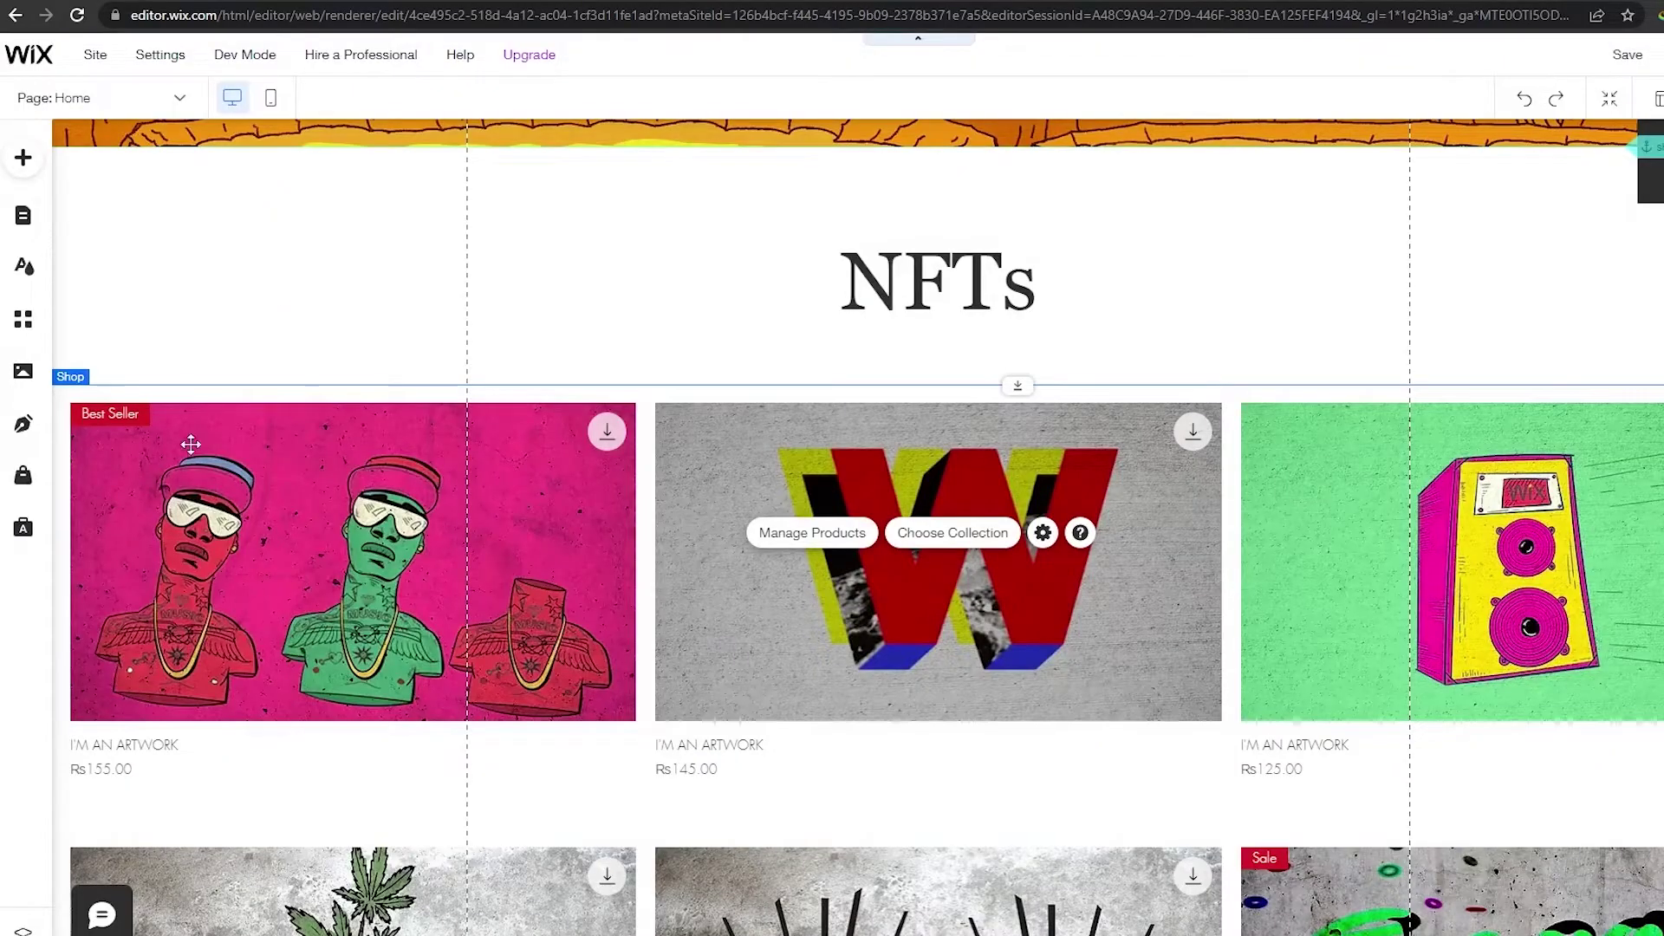
scroll(531, 520, down, 5)
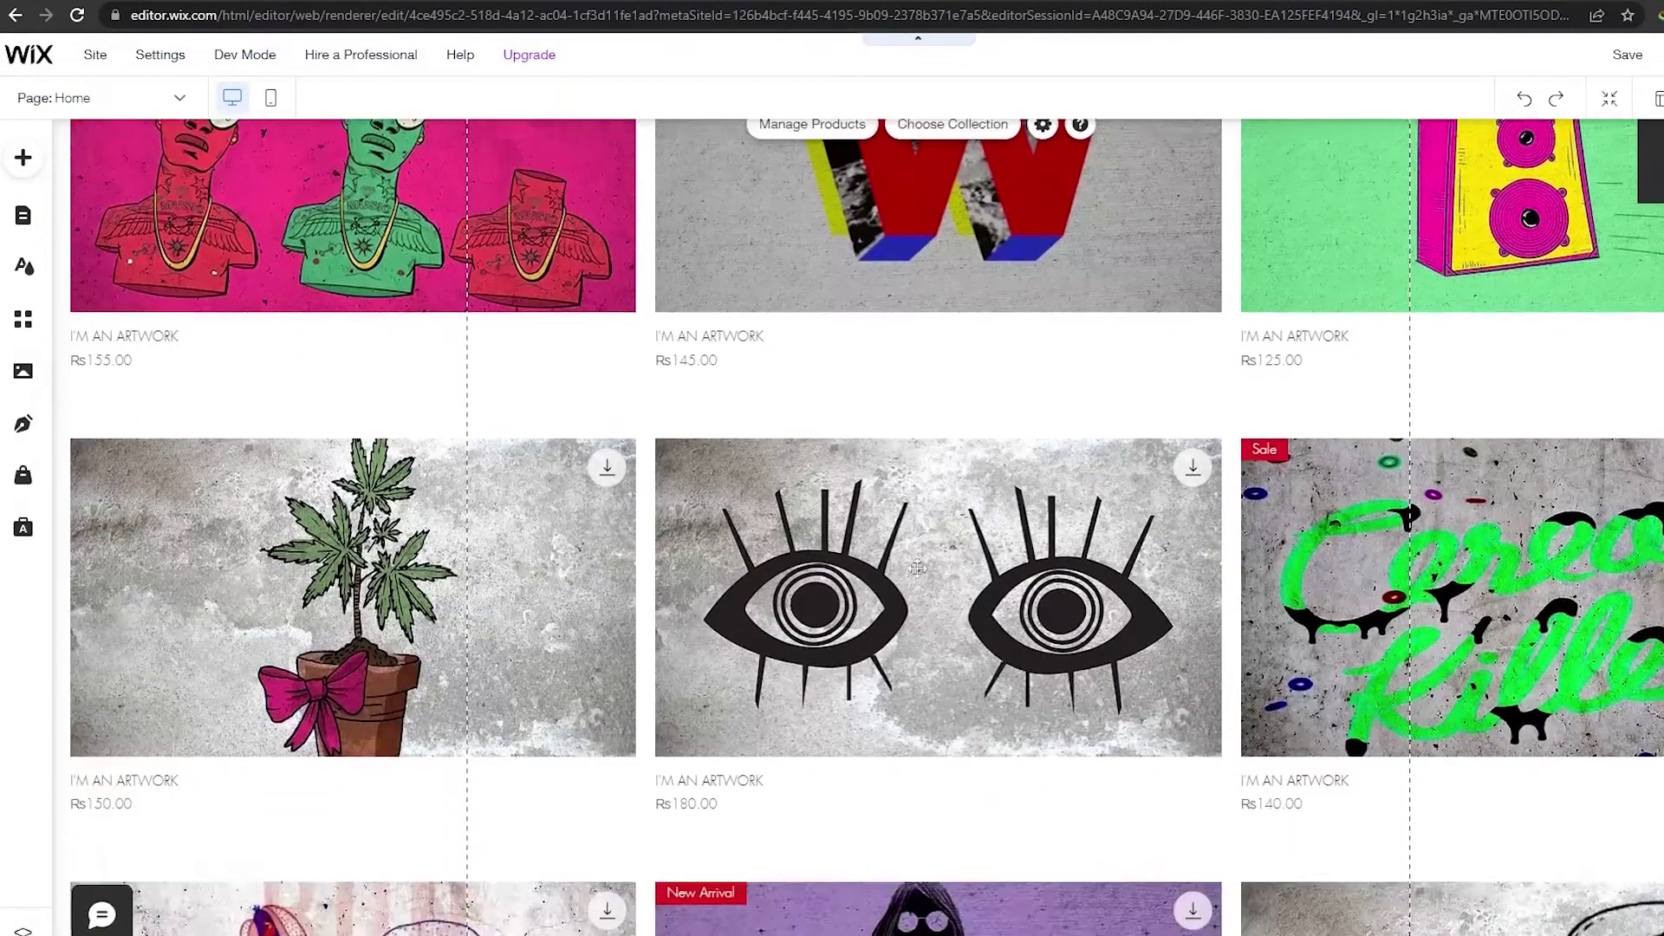
scroll(918, 568, down, 10)
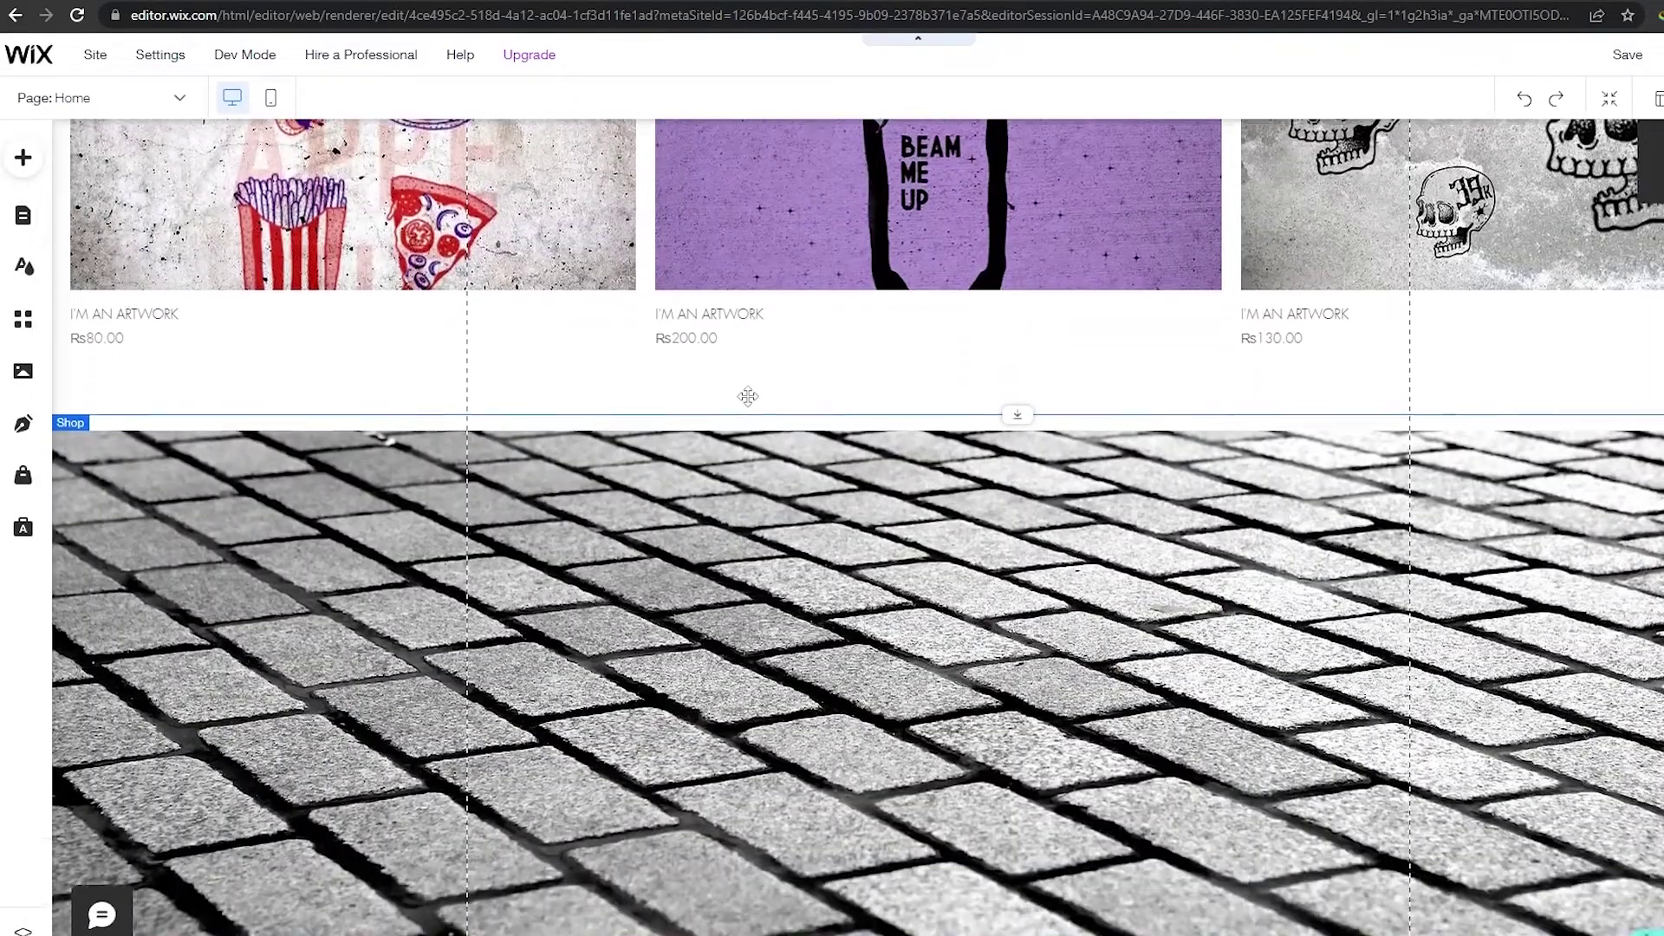
scroll(875, 540, down, 5)
scroll(876, 546, up, 3)
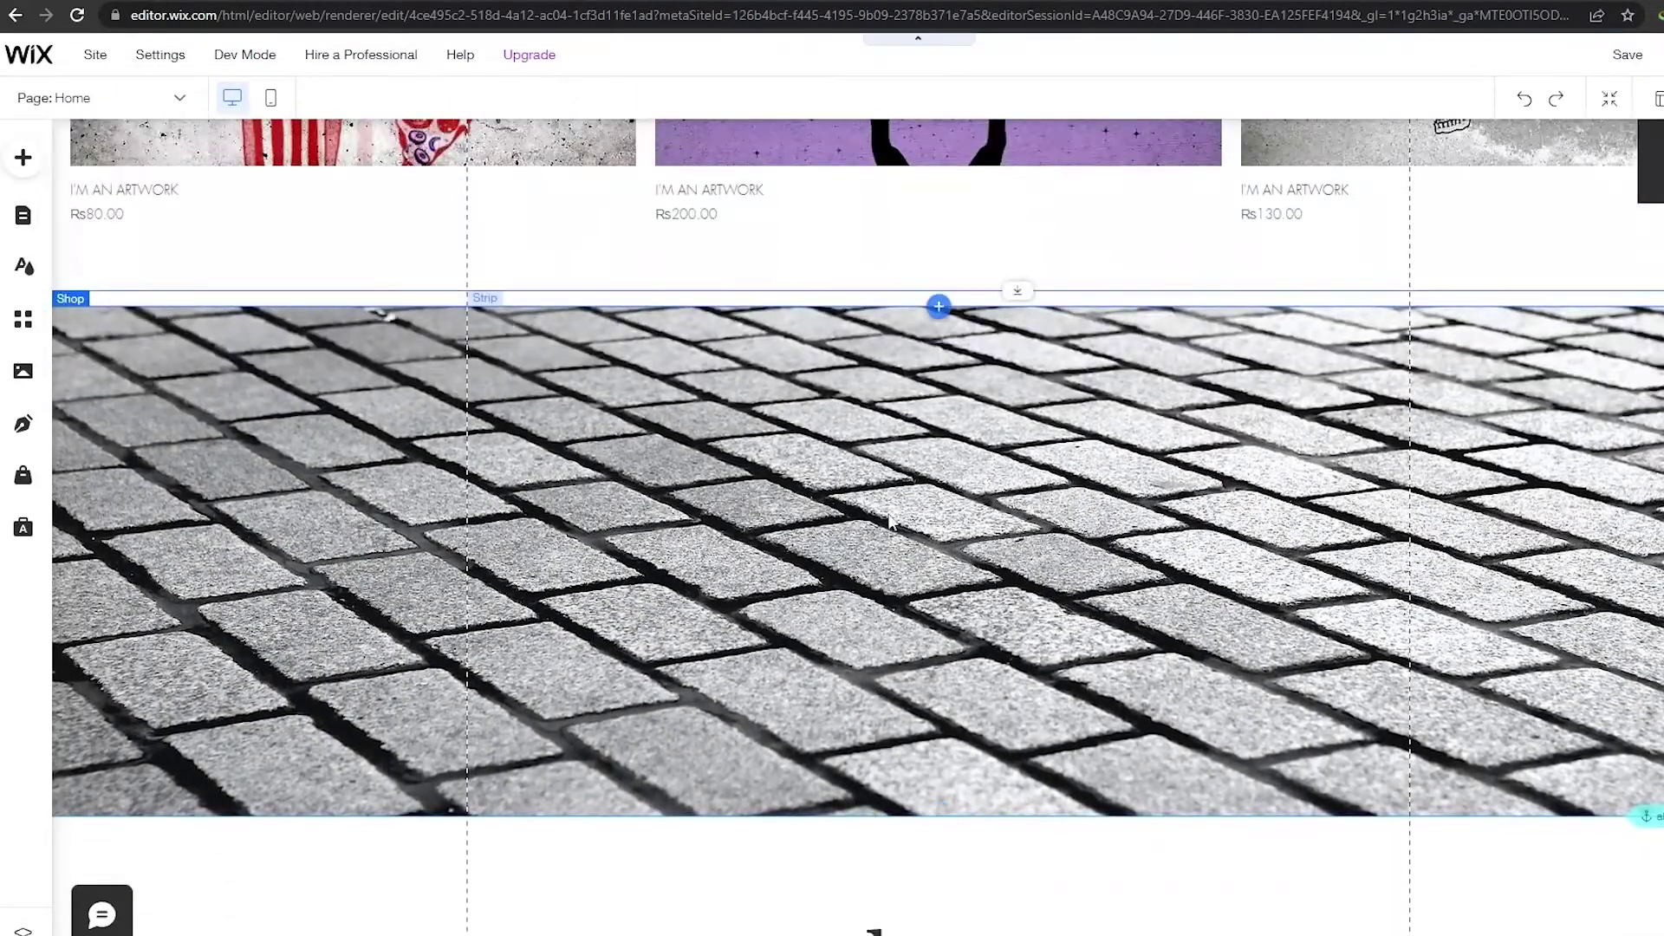
Replace the paving-stone strip background with the Spaceship image found by searching 'illustrations'
click(958, 488)
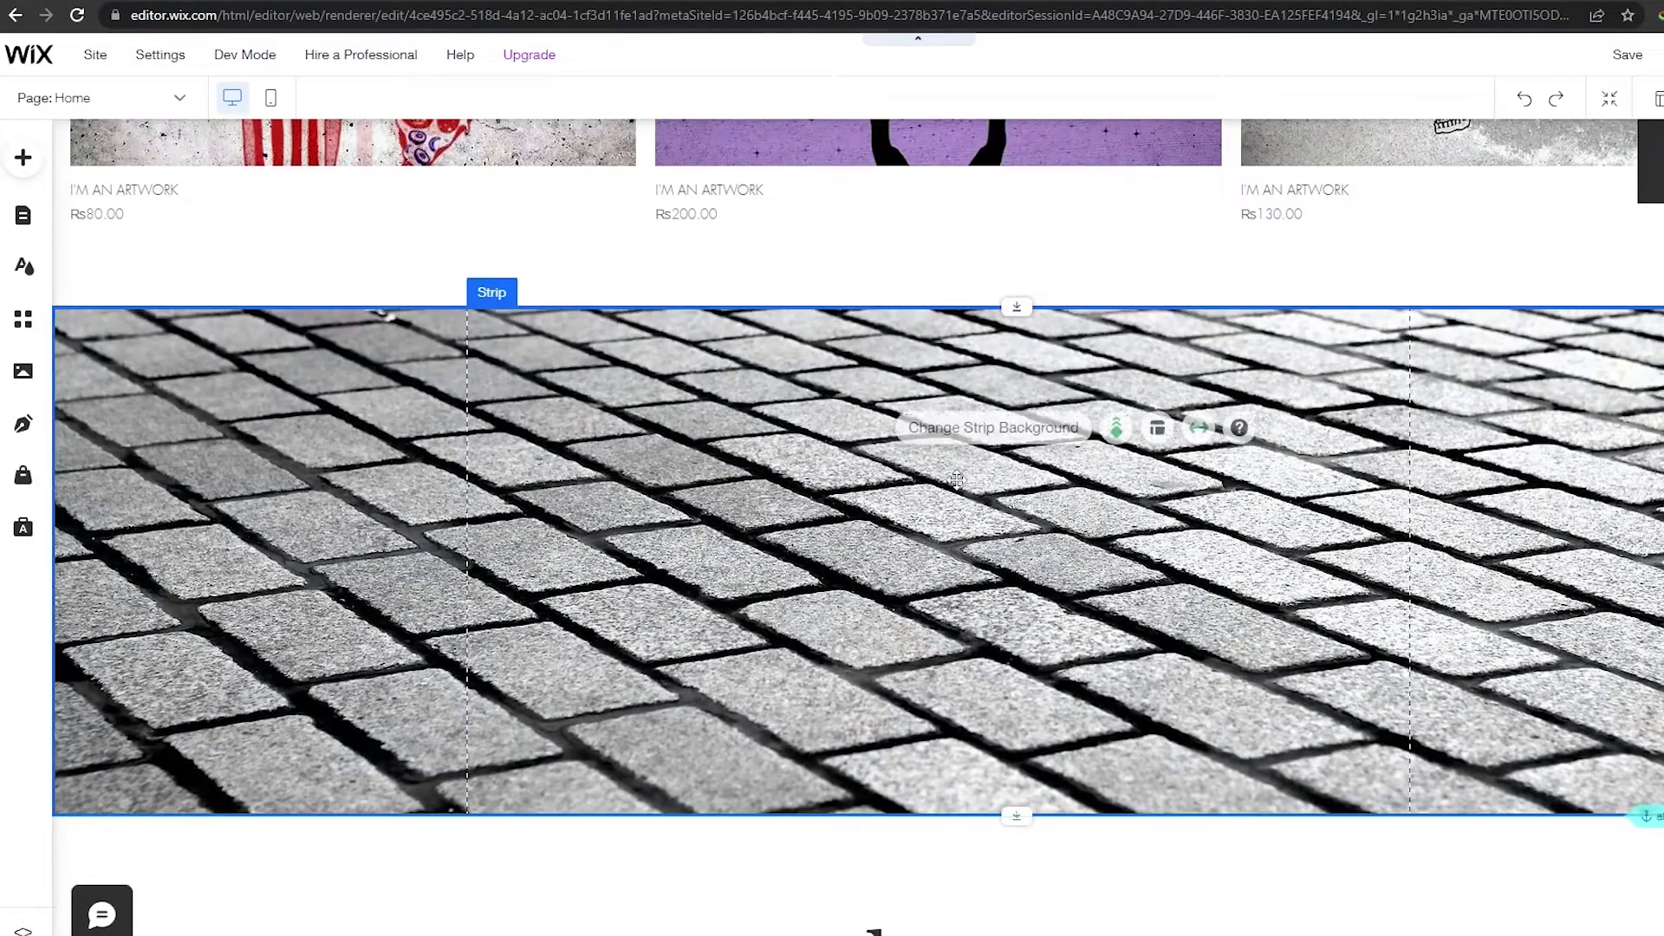
click(1012, 434)
scroll(343, 559, down, 5)
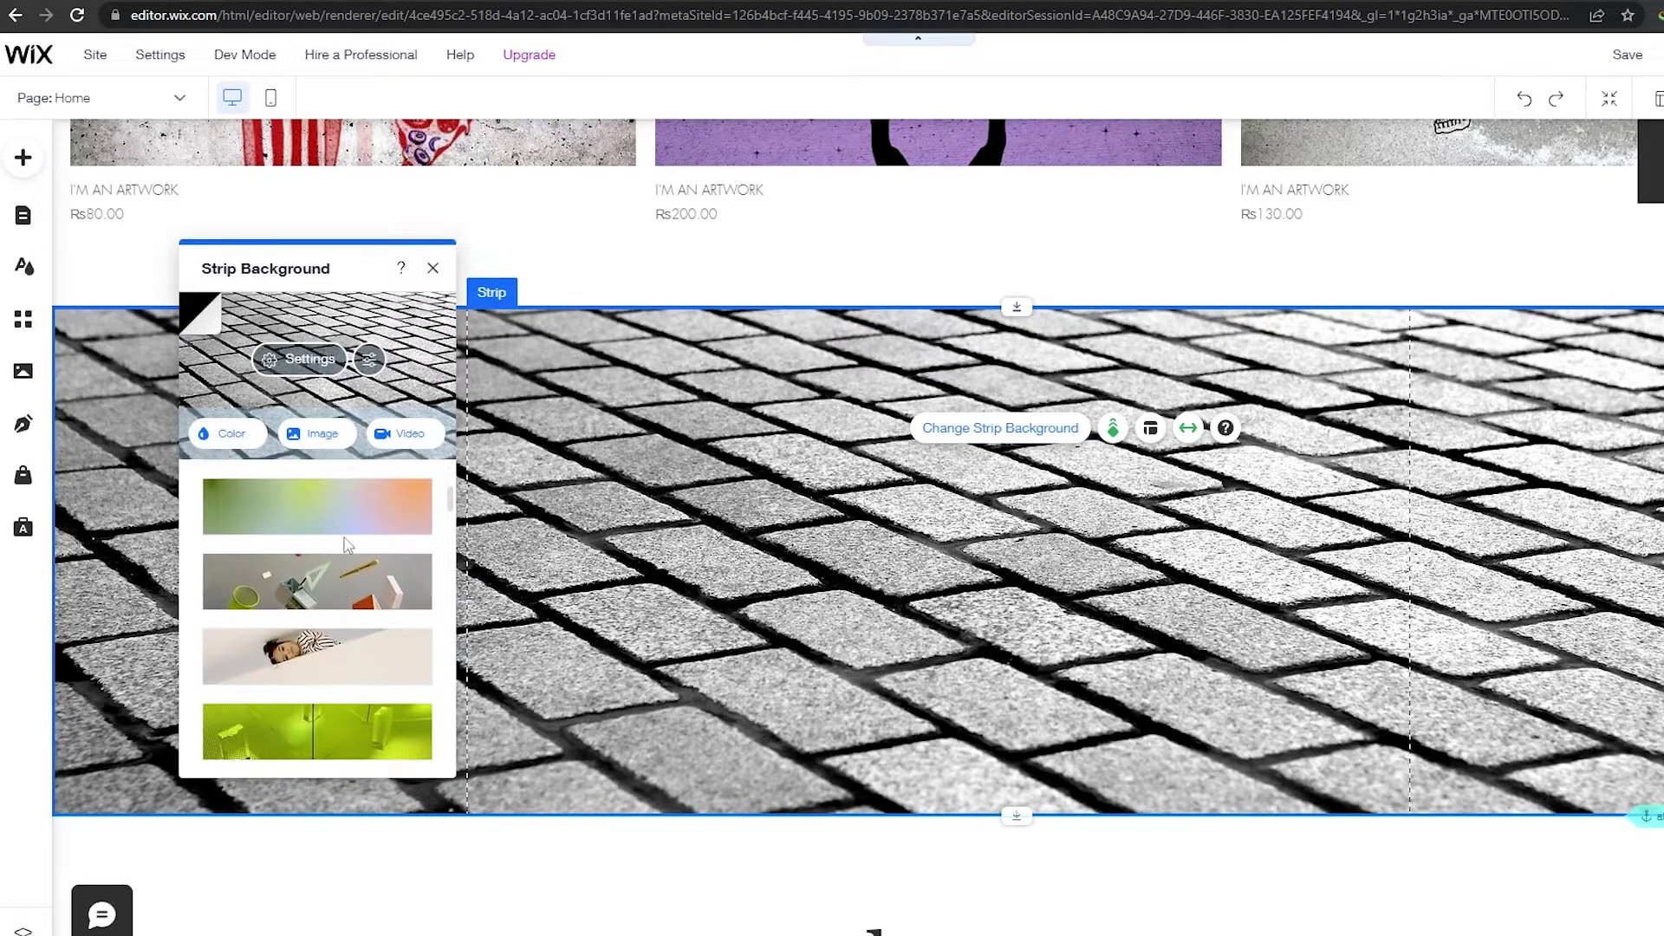
scroll(352, 590, down, 6)
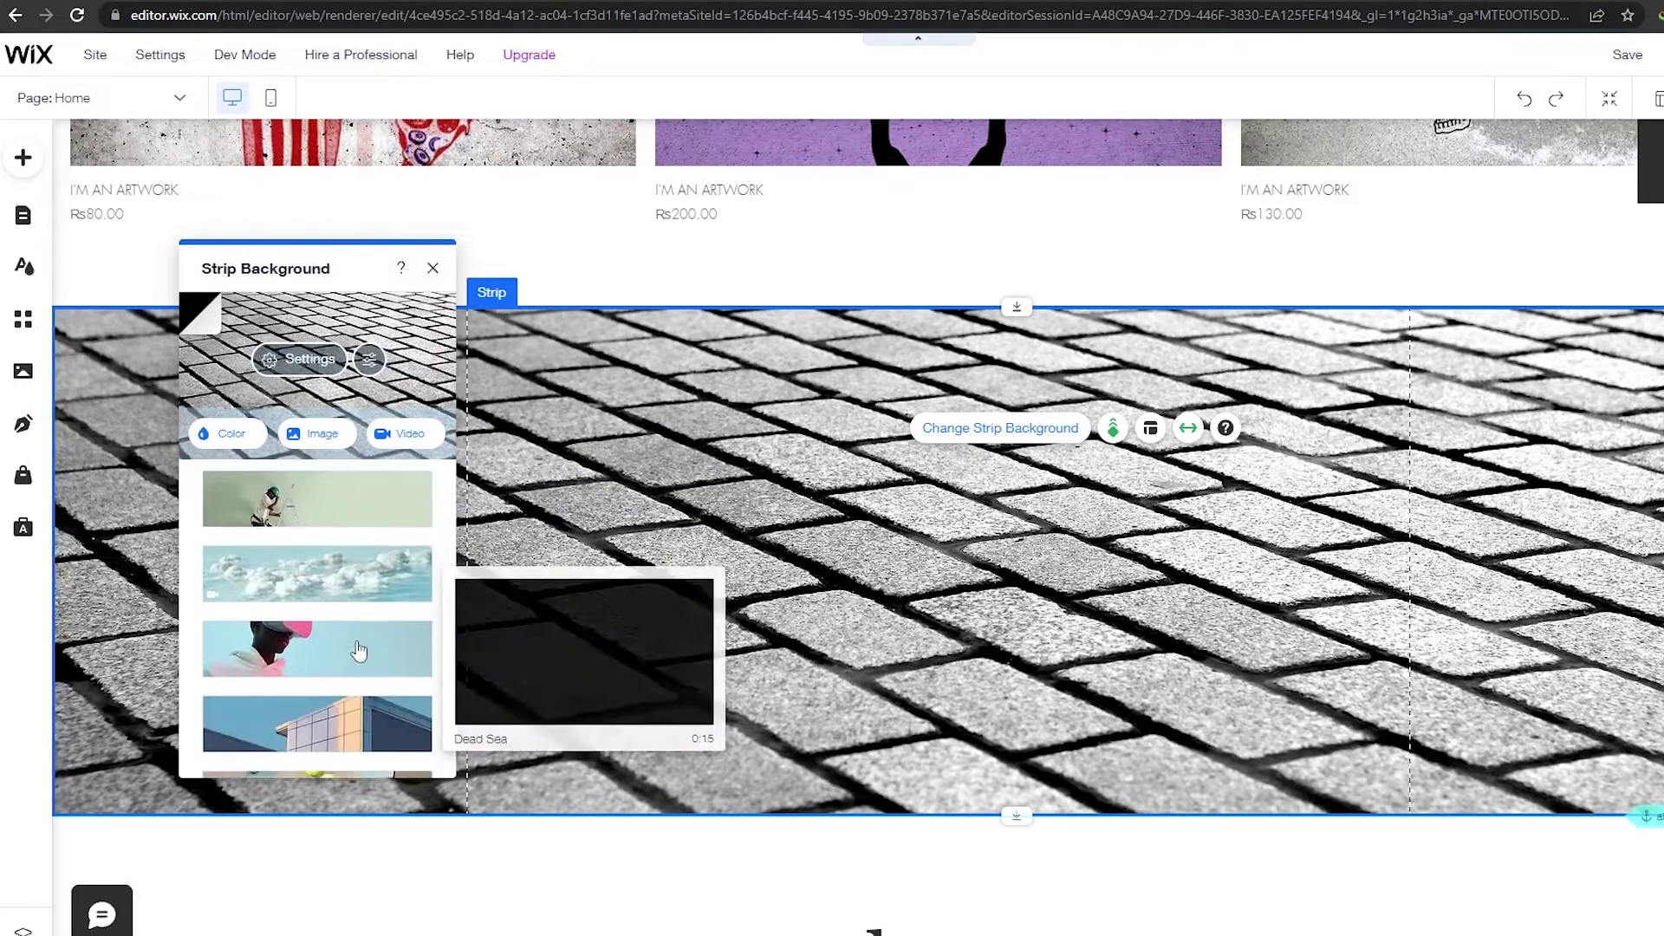
scroll(352, 607, down, 2)
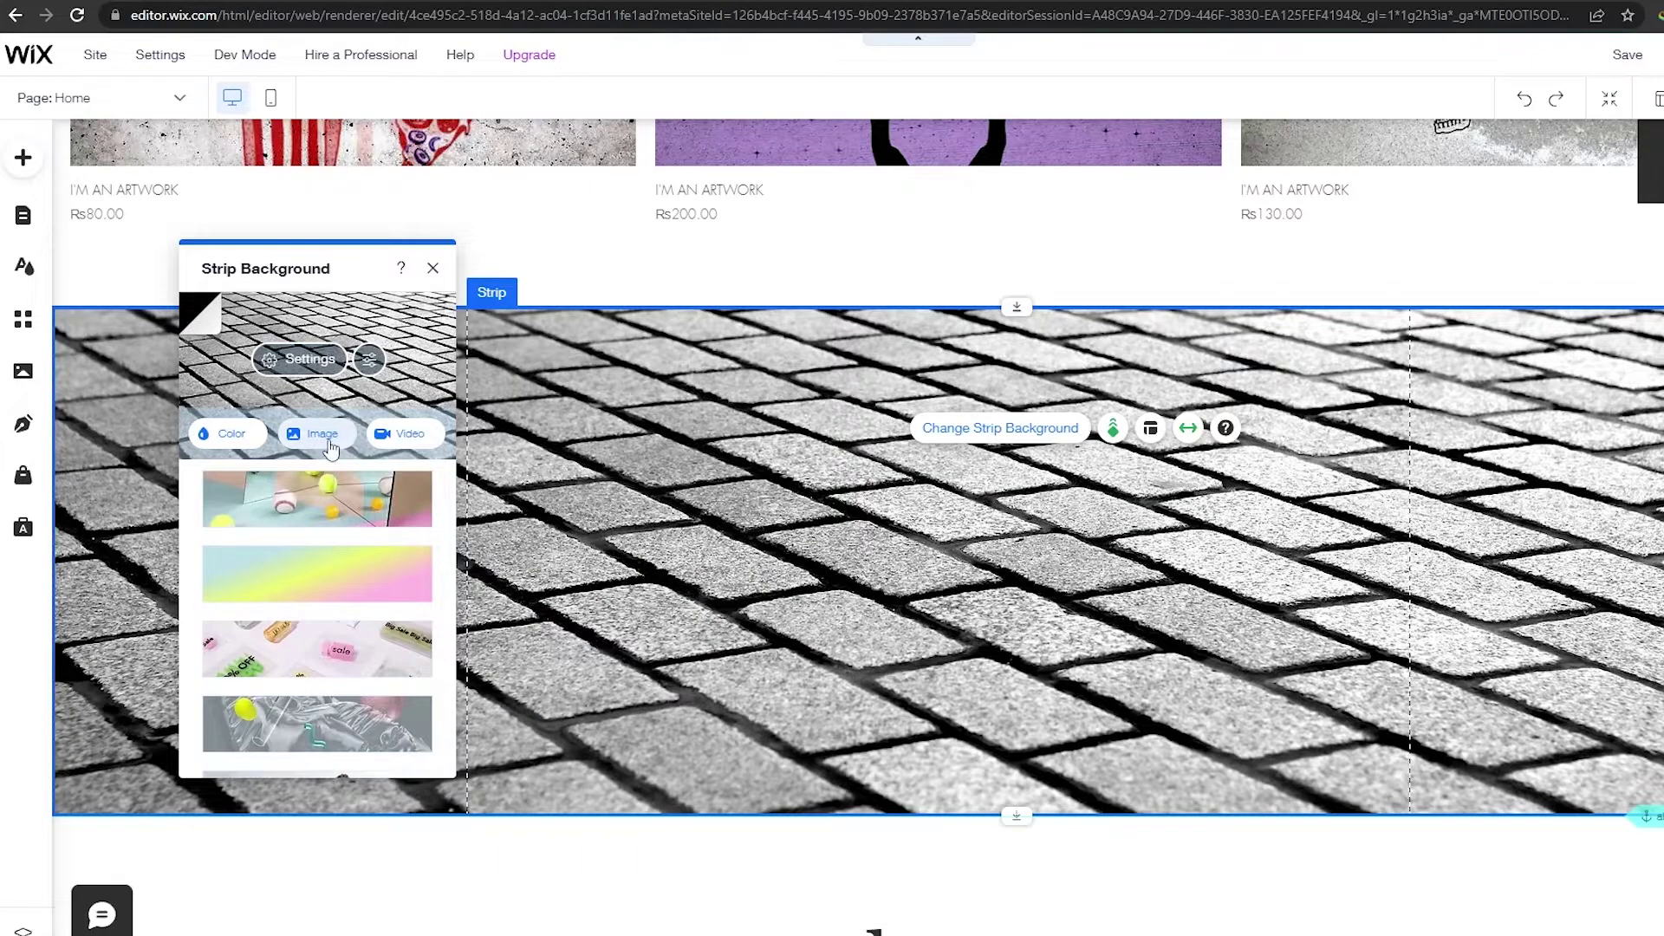
click(332, 448)
click(501, 156)
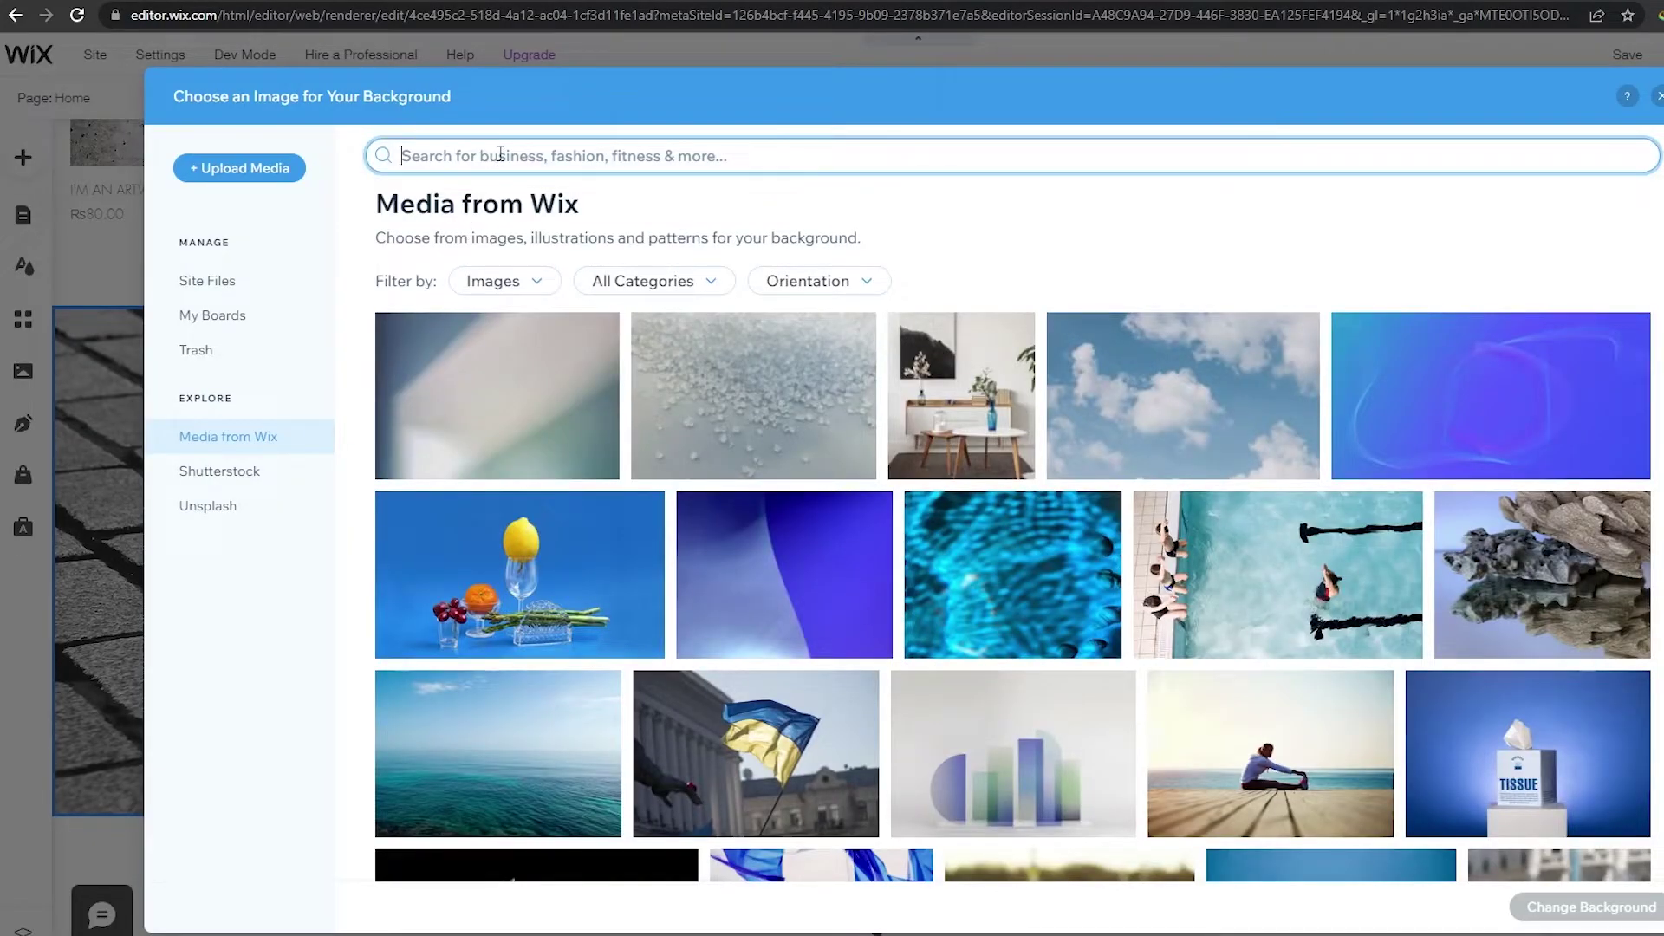
text(illustrations)
key(Return)
scroll(682, 489, down, 5)
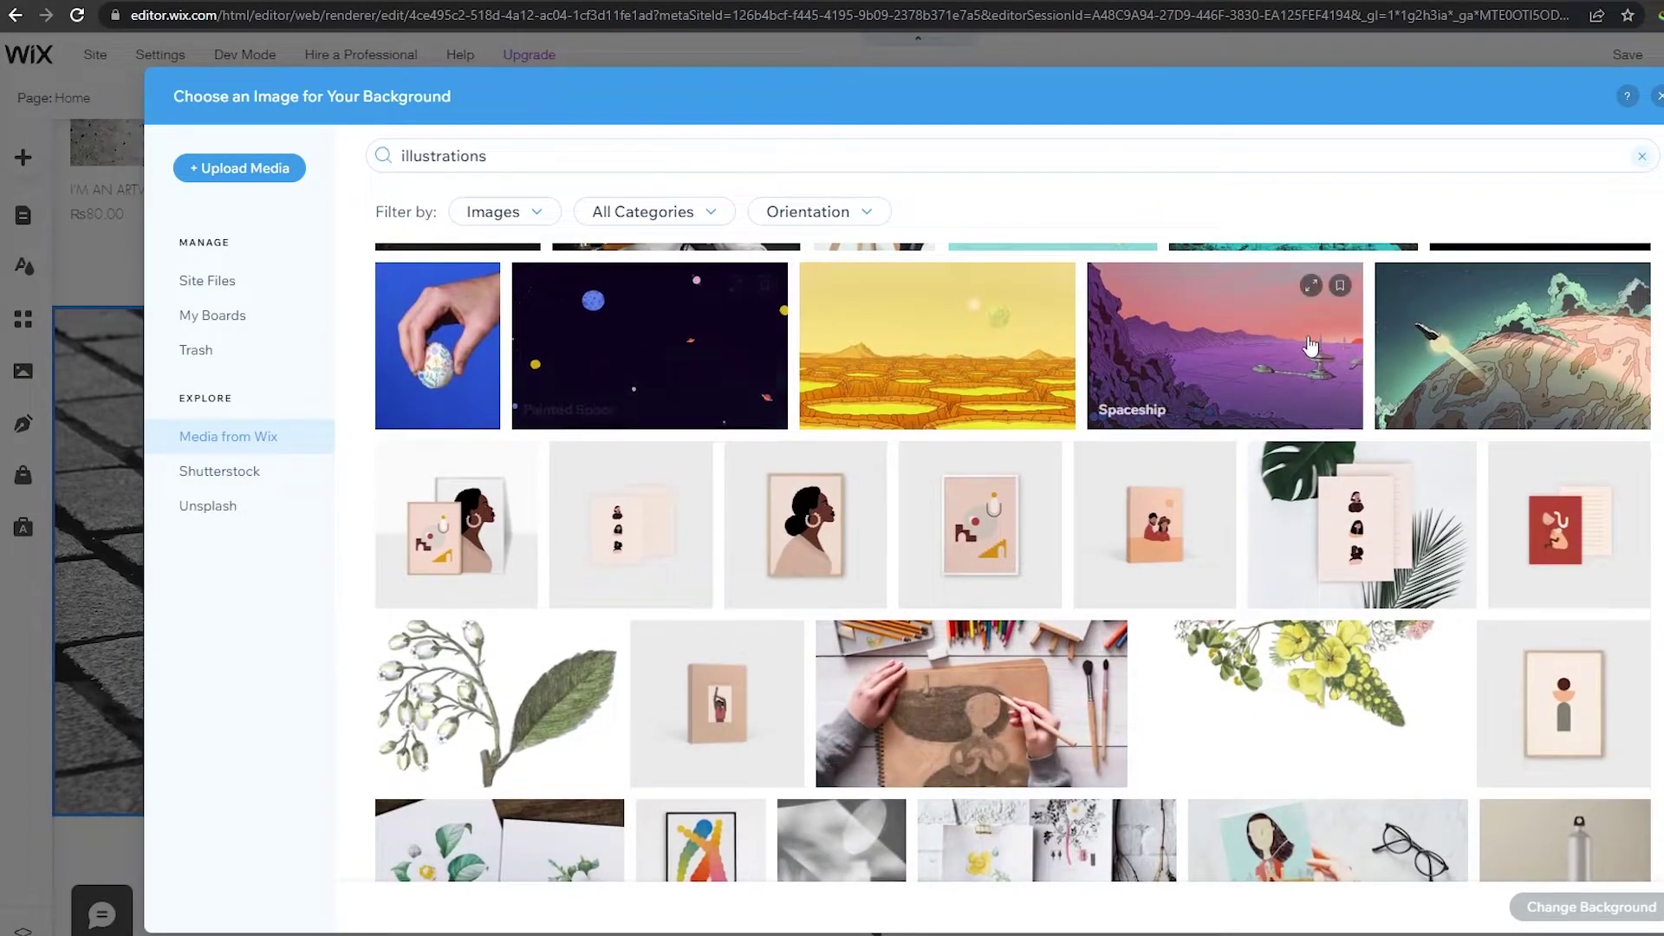
click(1262, 392)
click(1591, 906)
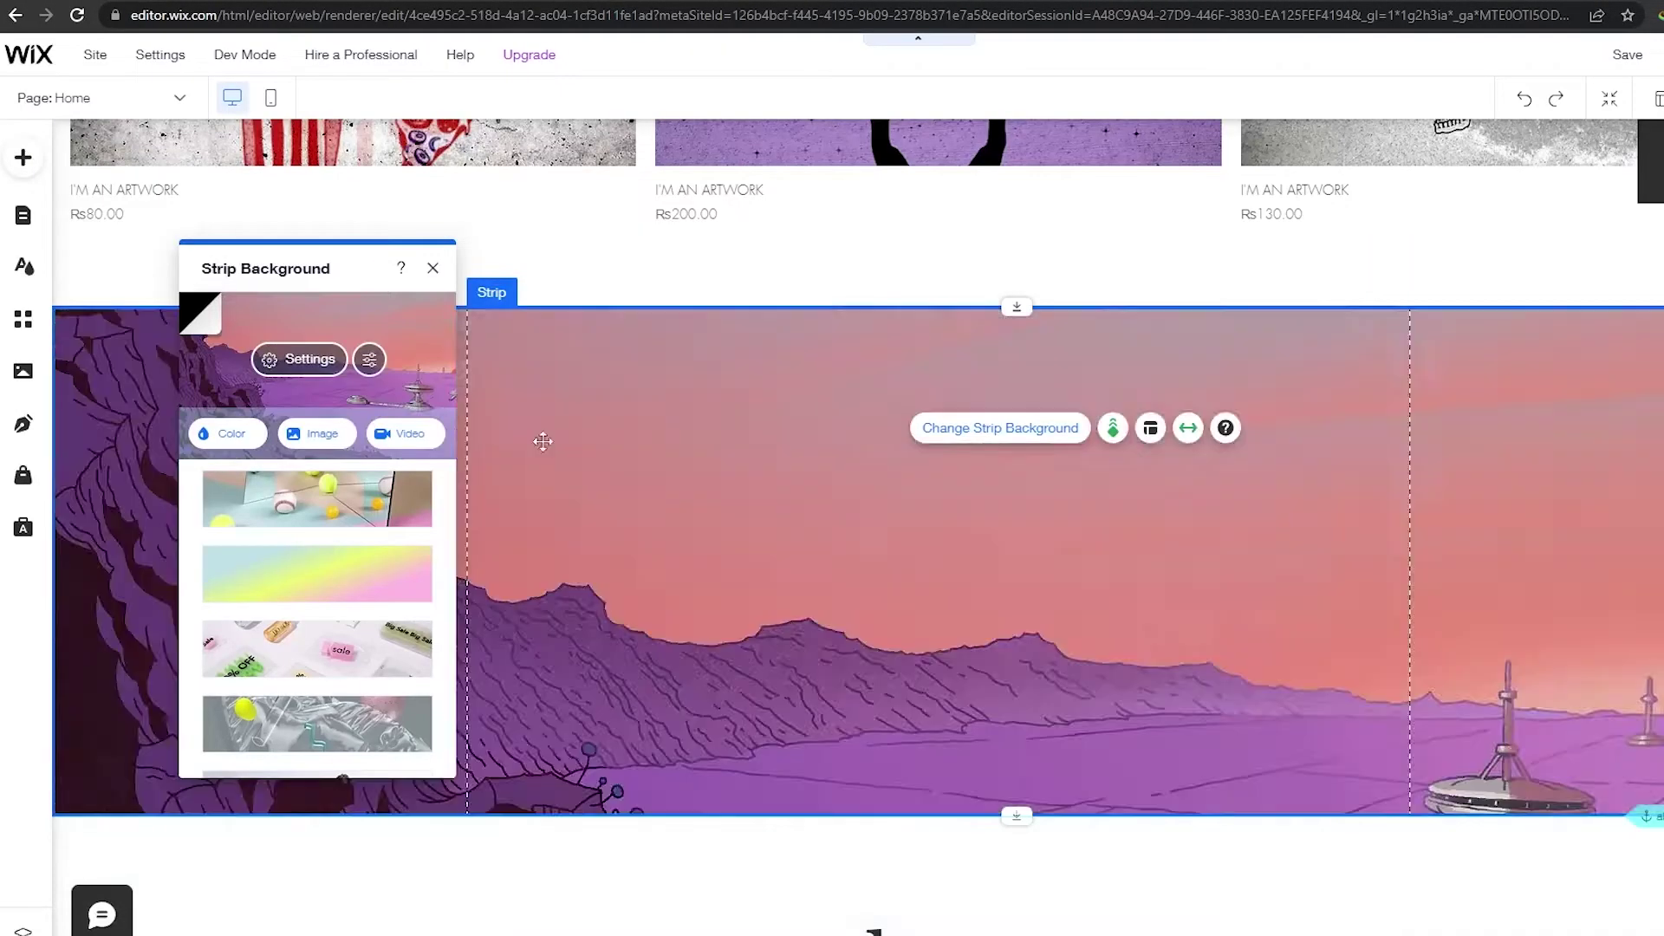
click(432, 269)
Change the about paragraph to '50 rare NFTs that you can go ahead and mint now'
scroll(992, 702, down, 8)
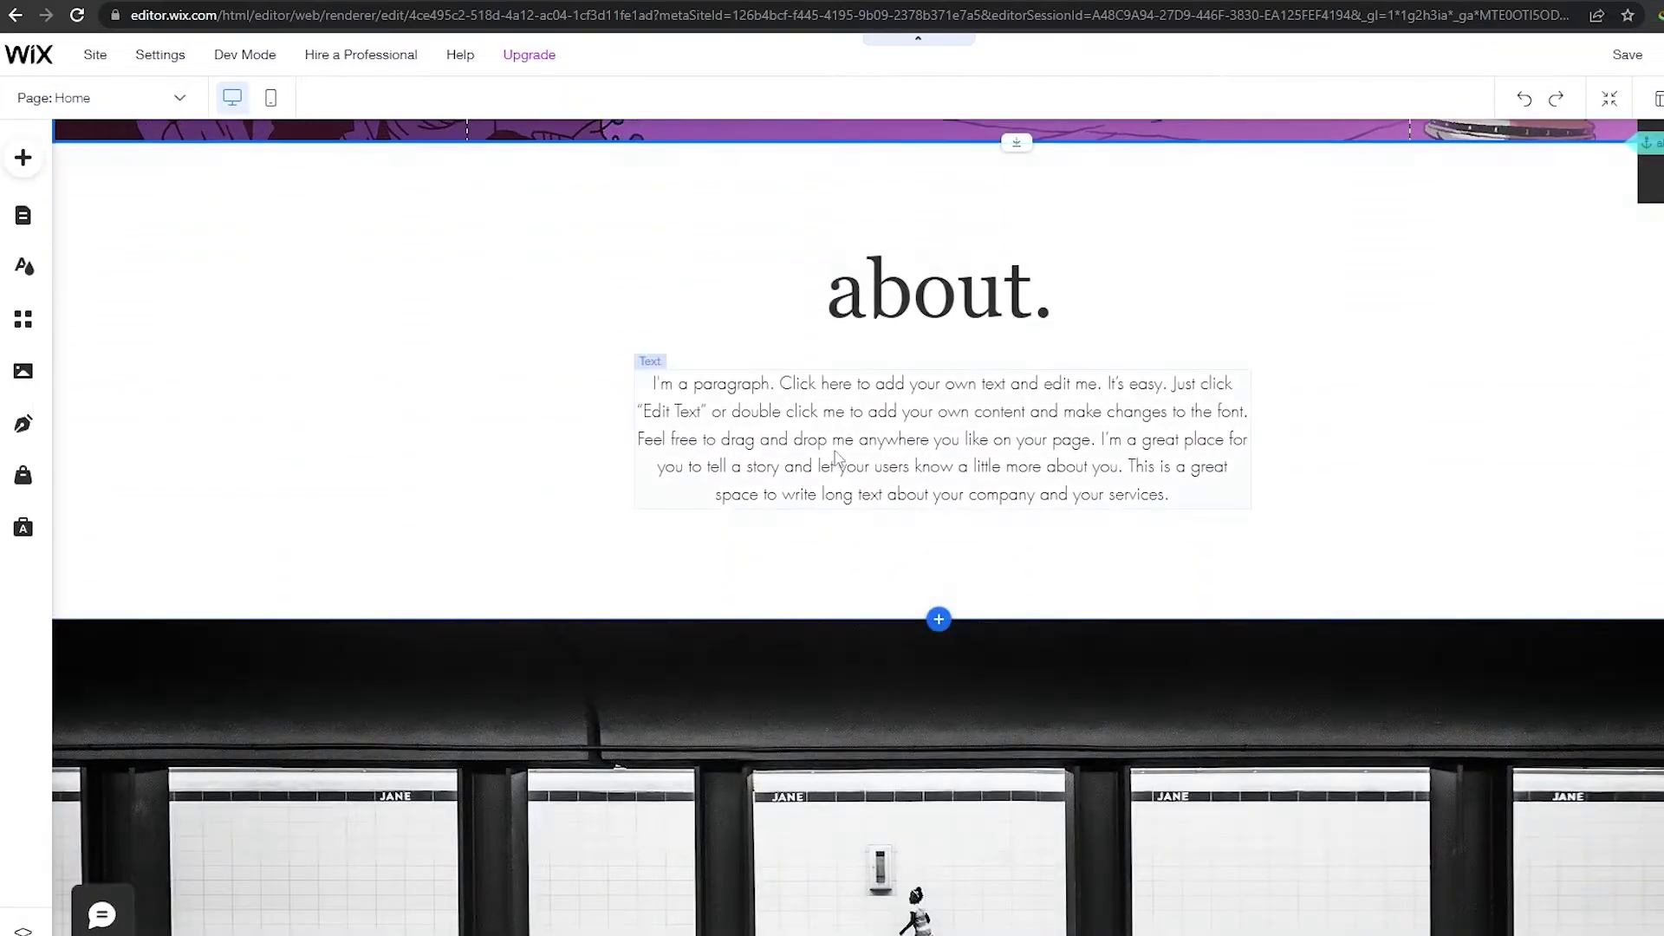
click(835, 448)
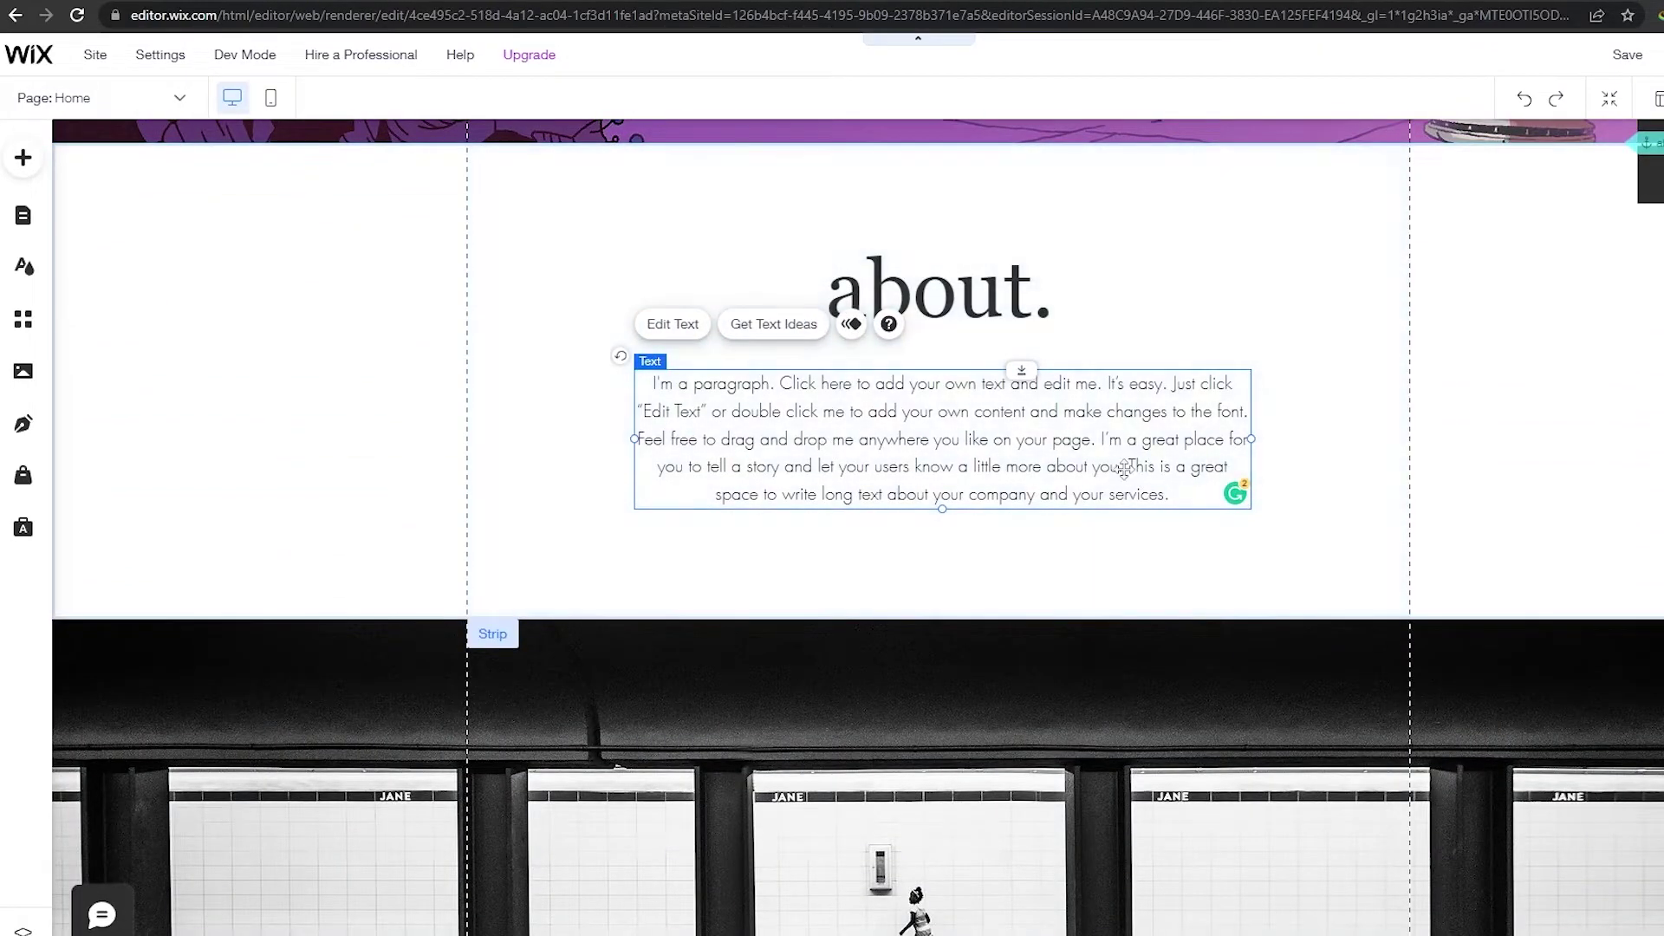
double_click(1168, 500)
text(50 rare NFTs that you can go ahead and mint now)
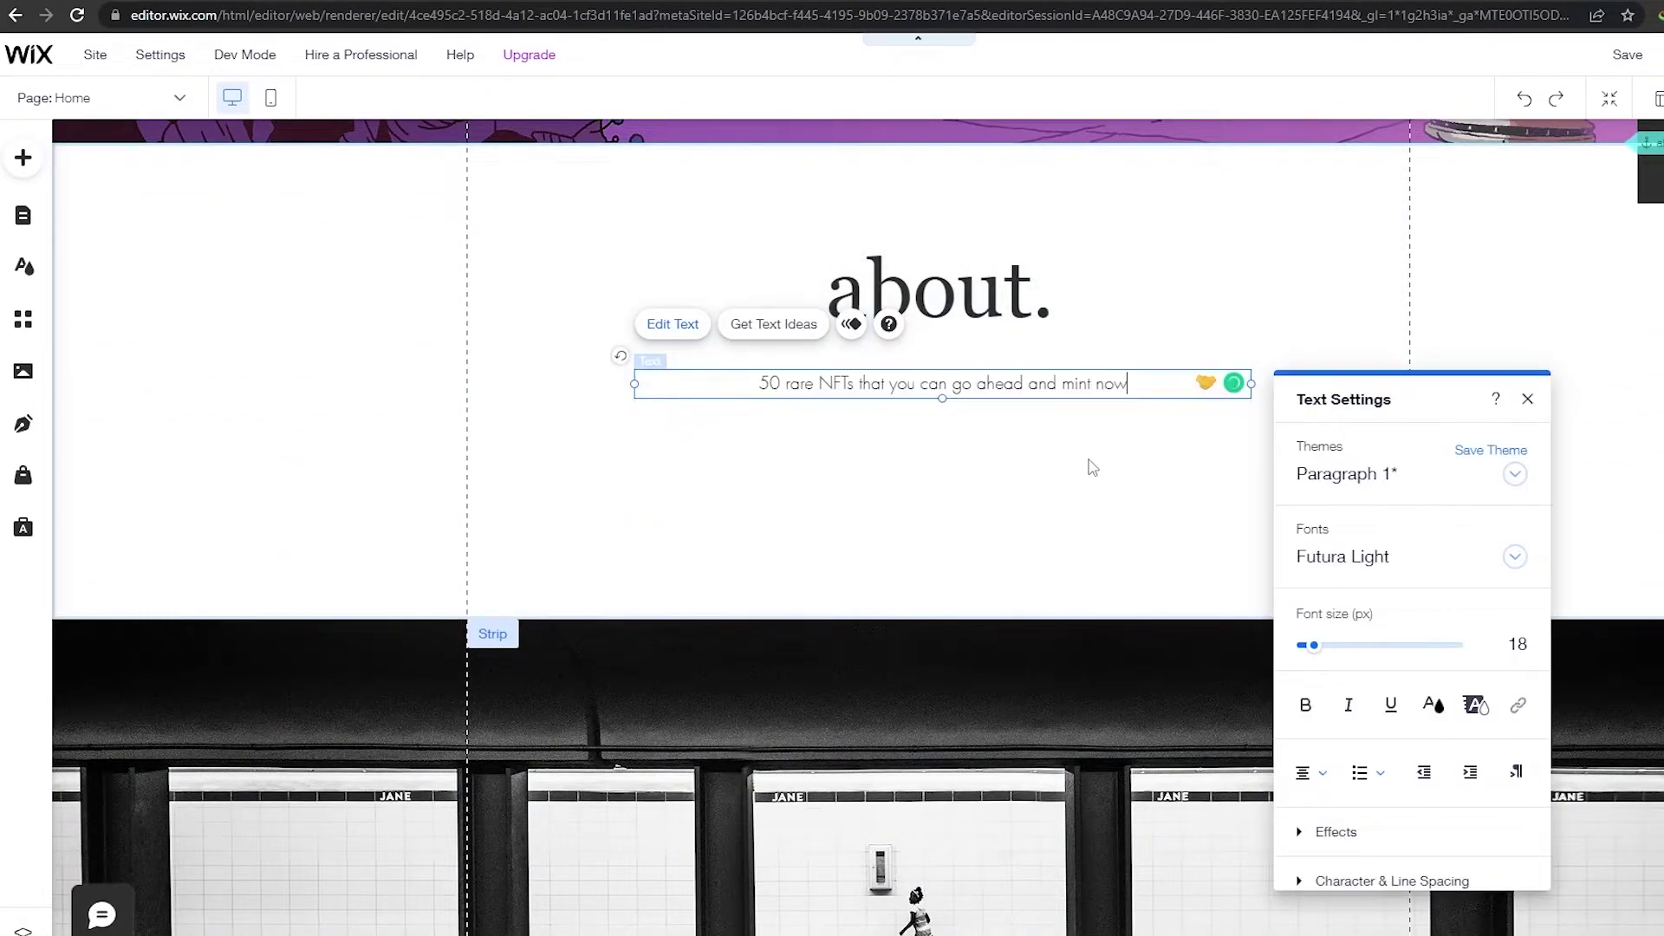
click(1089, 465)
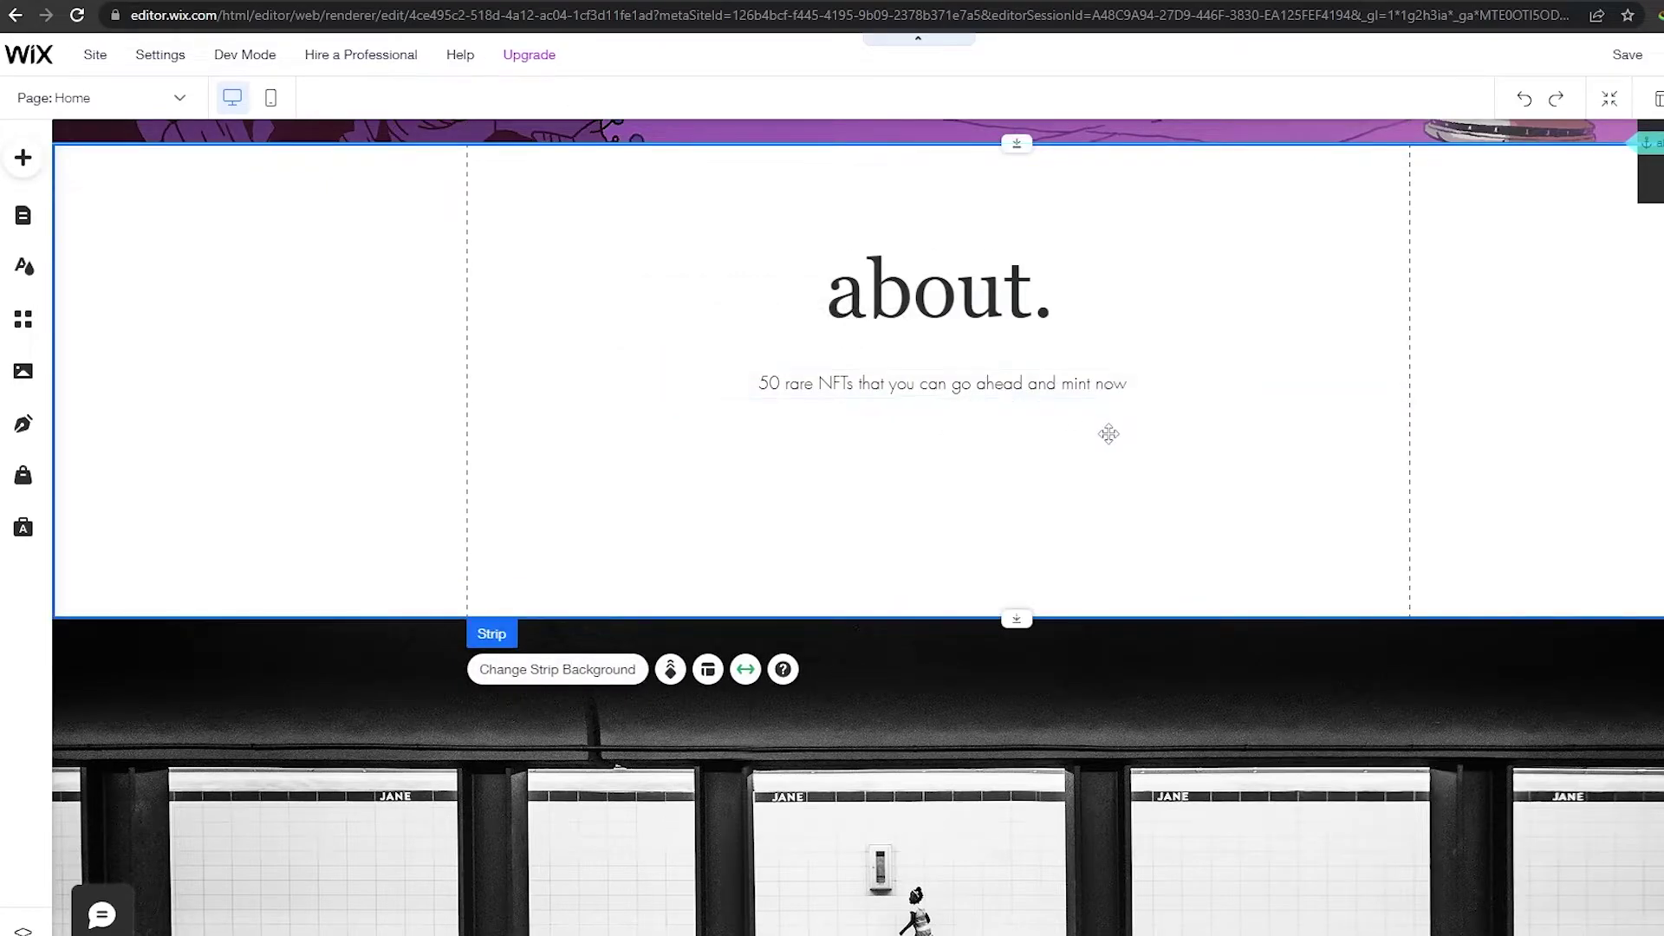
scroll(1104, 432, up, 10)
scroll(943, 616, up, 15)
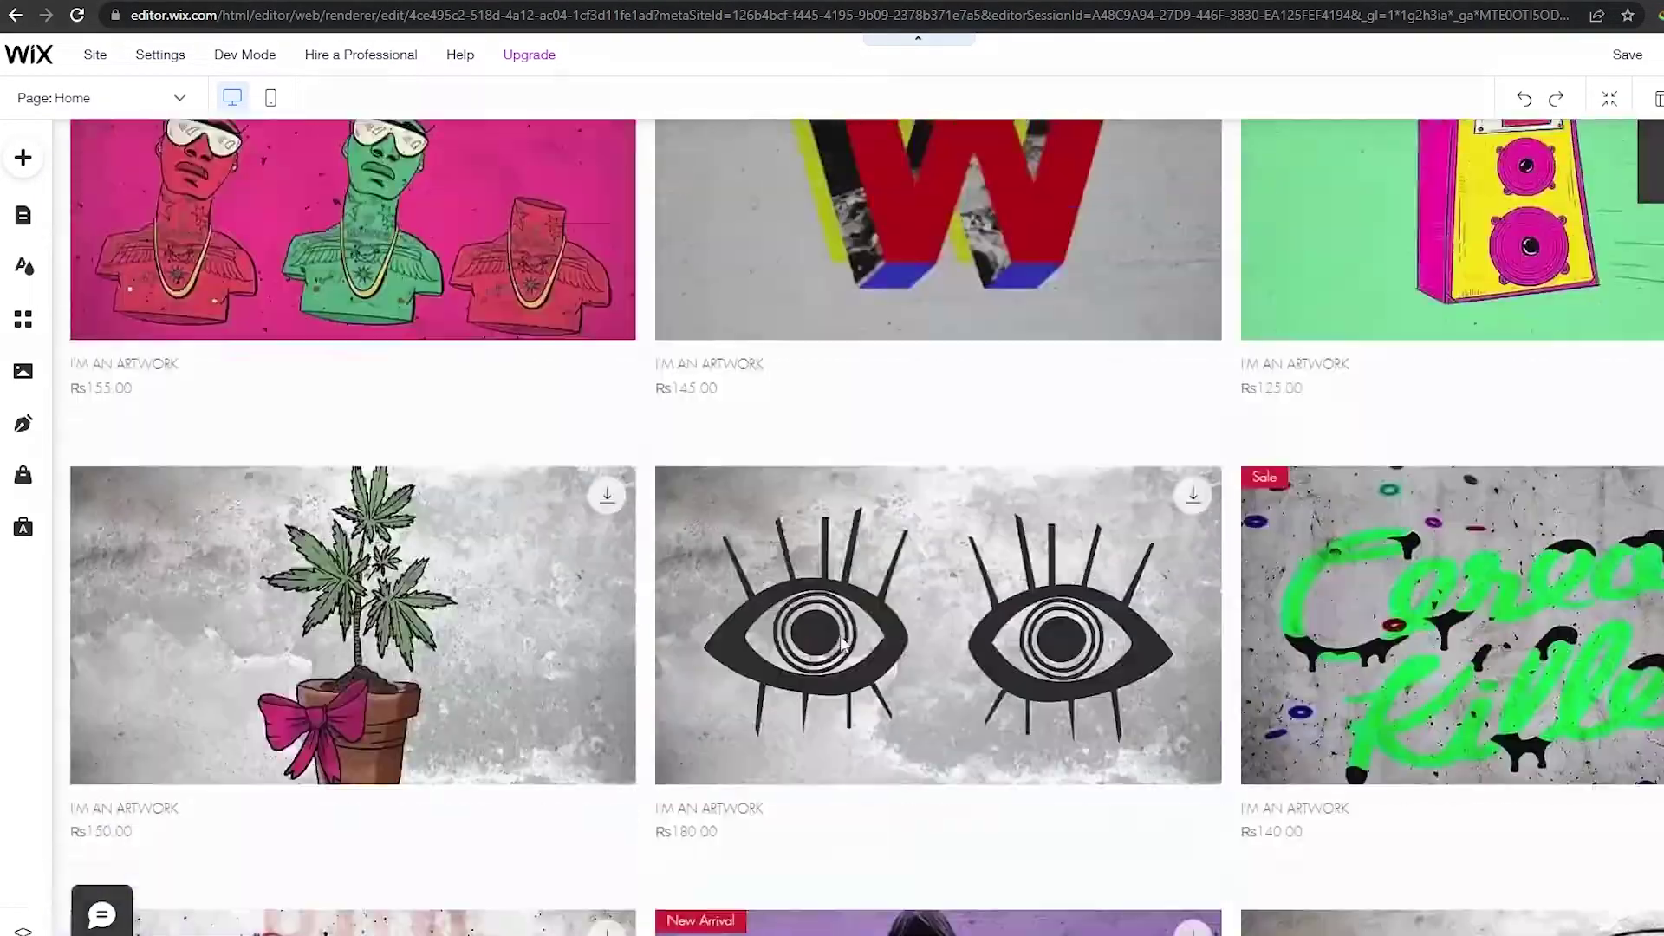
scroll(731, 642, down, 8)
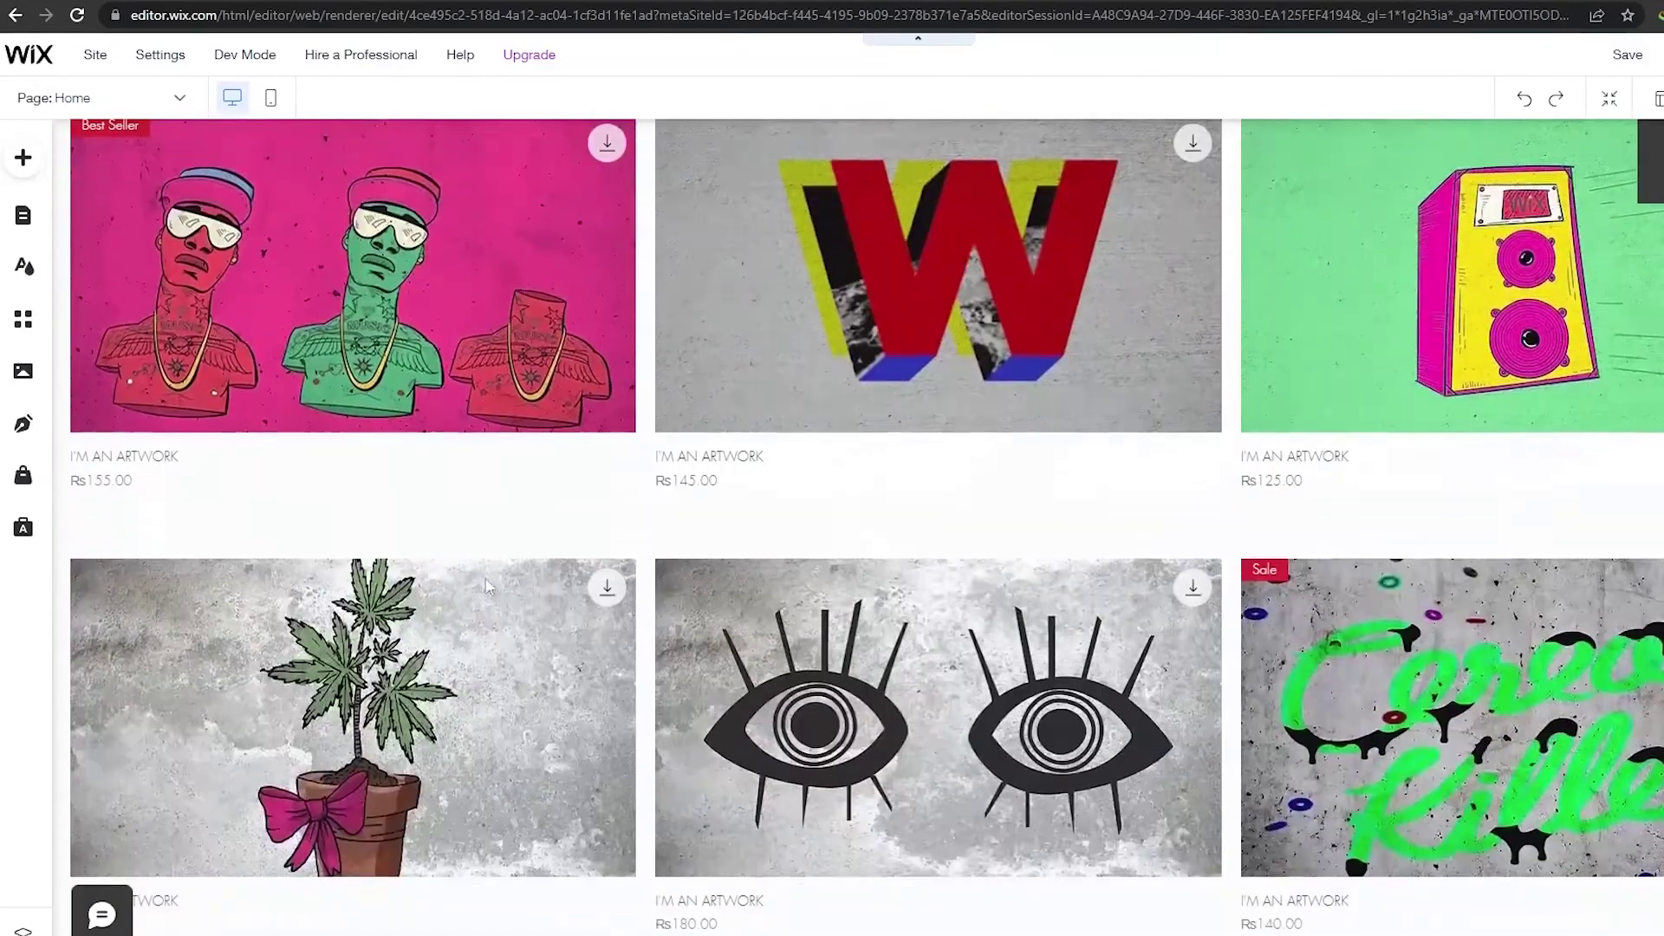
click(334, 255)
click(353, 227)
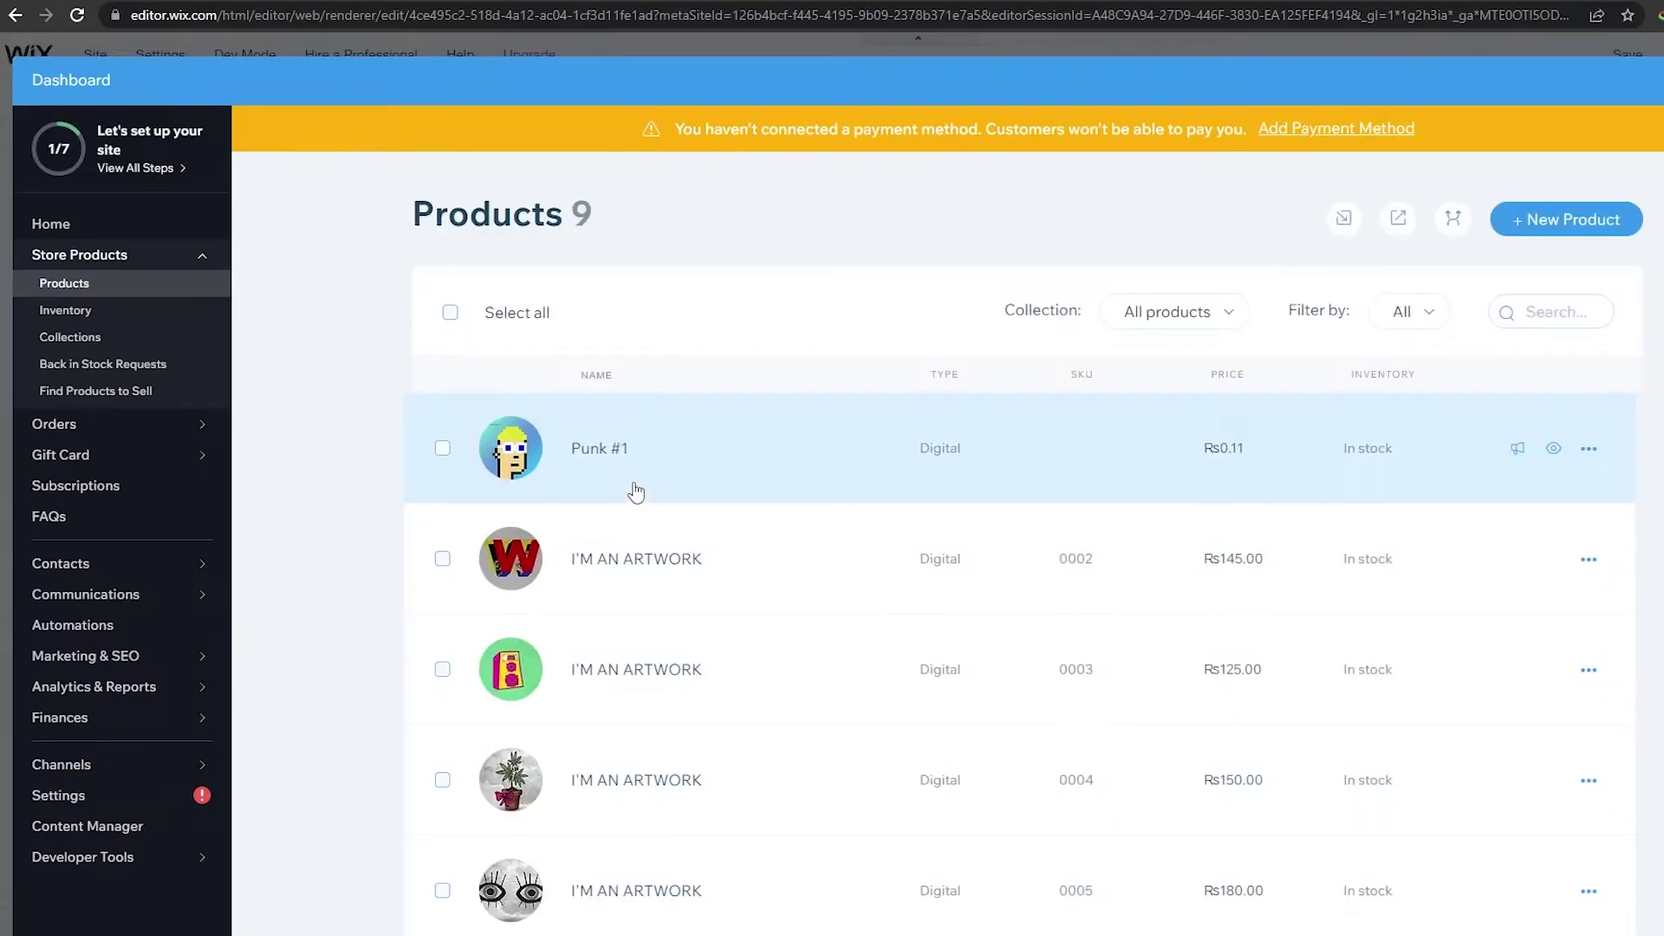
click(714, 471)
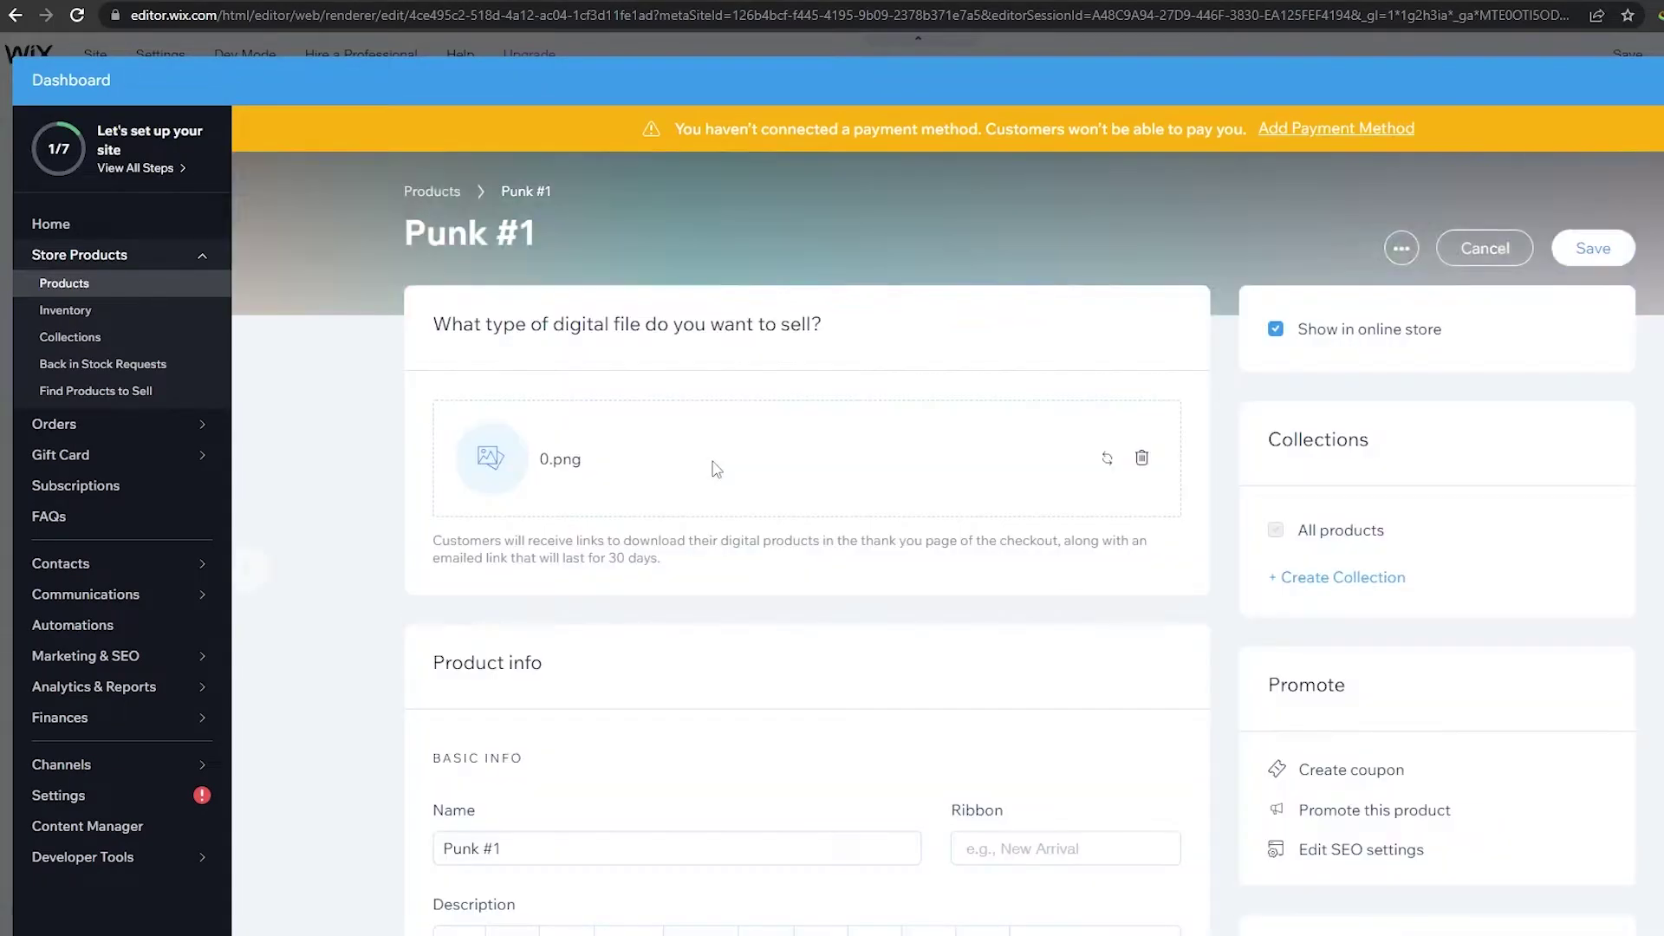
scroll(1376, 550, down, 5)
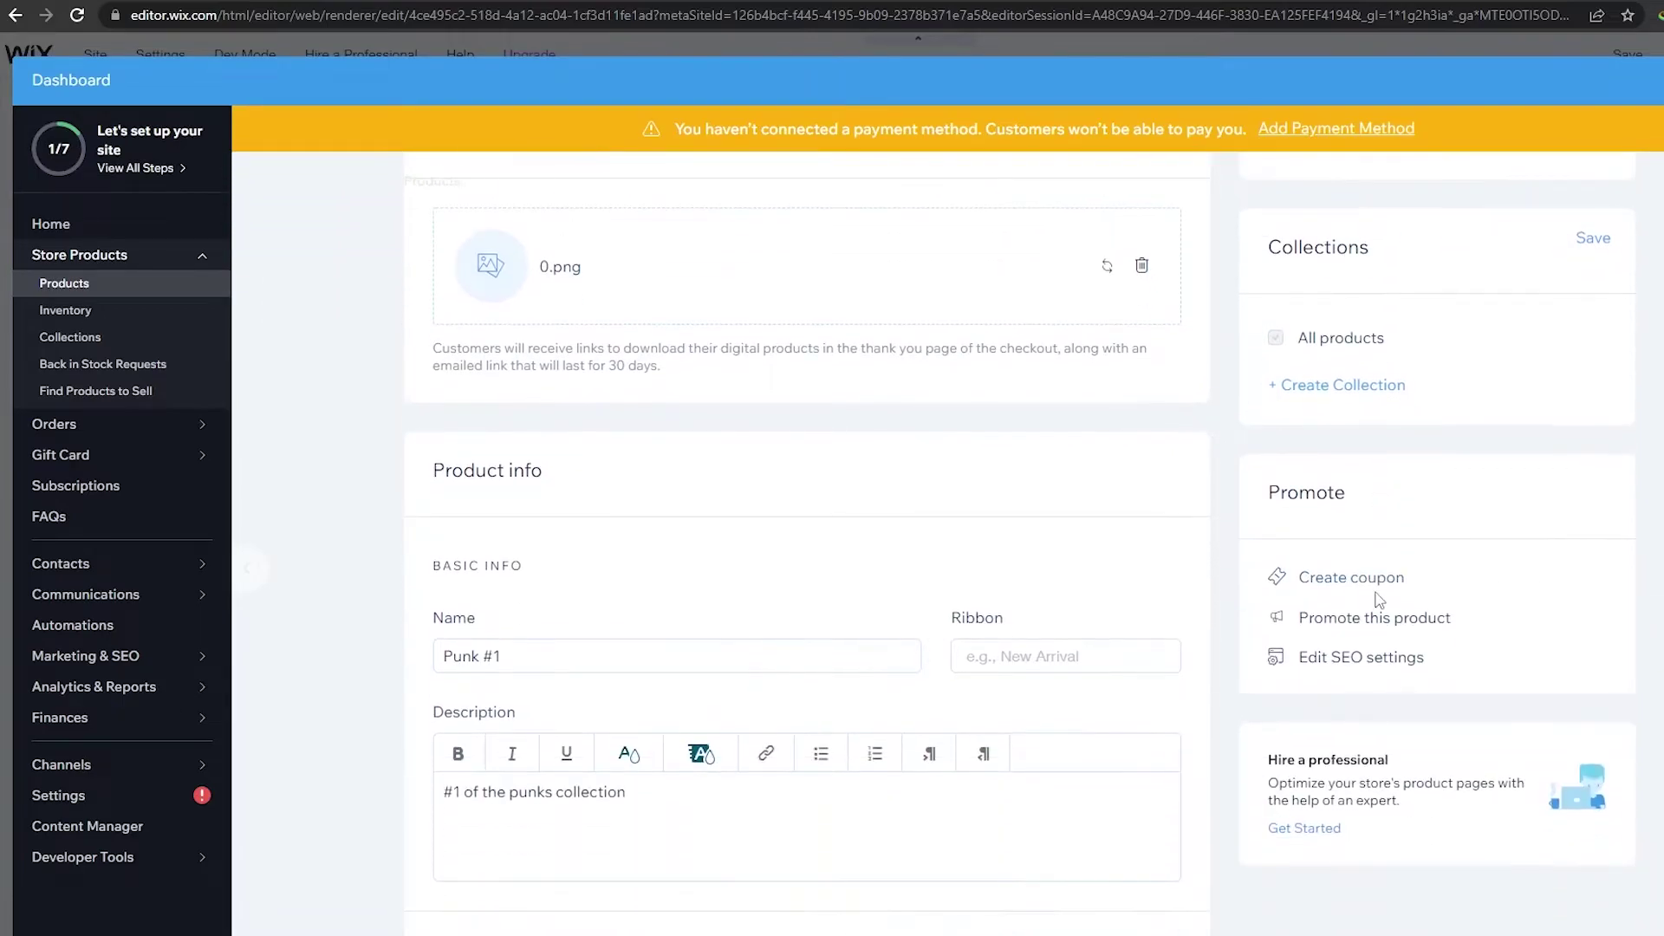
scroll(577, 314, up, 5)
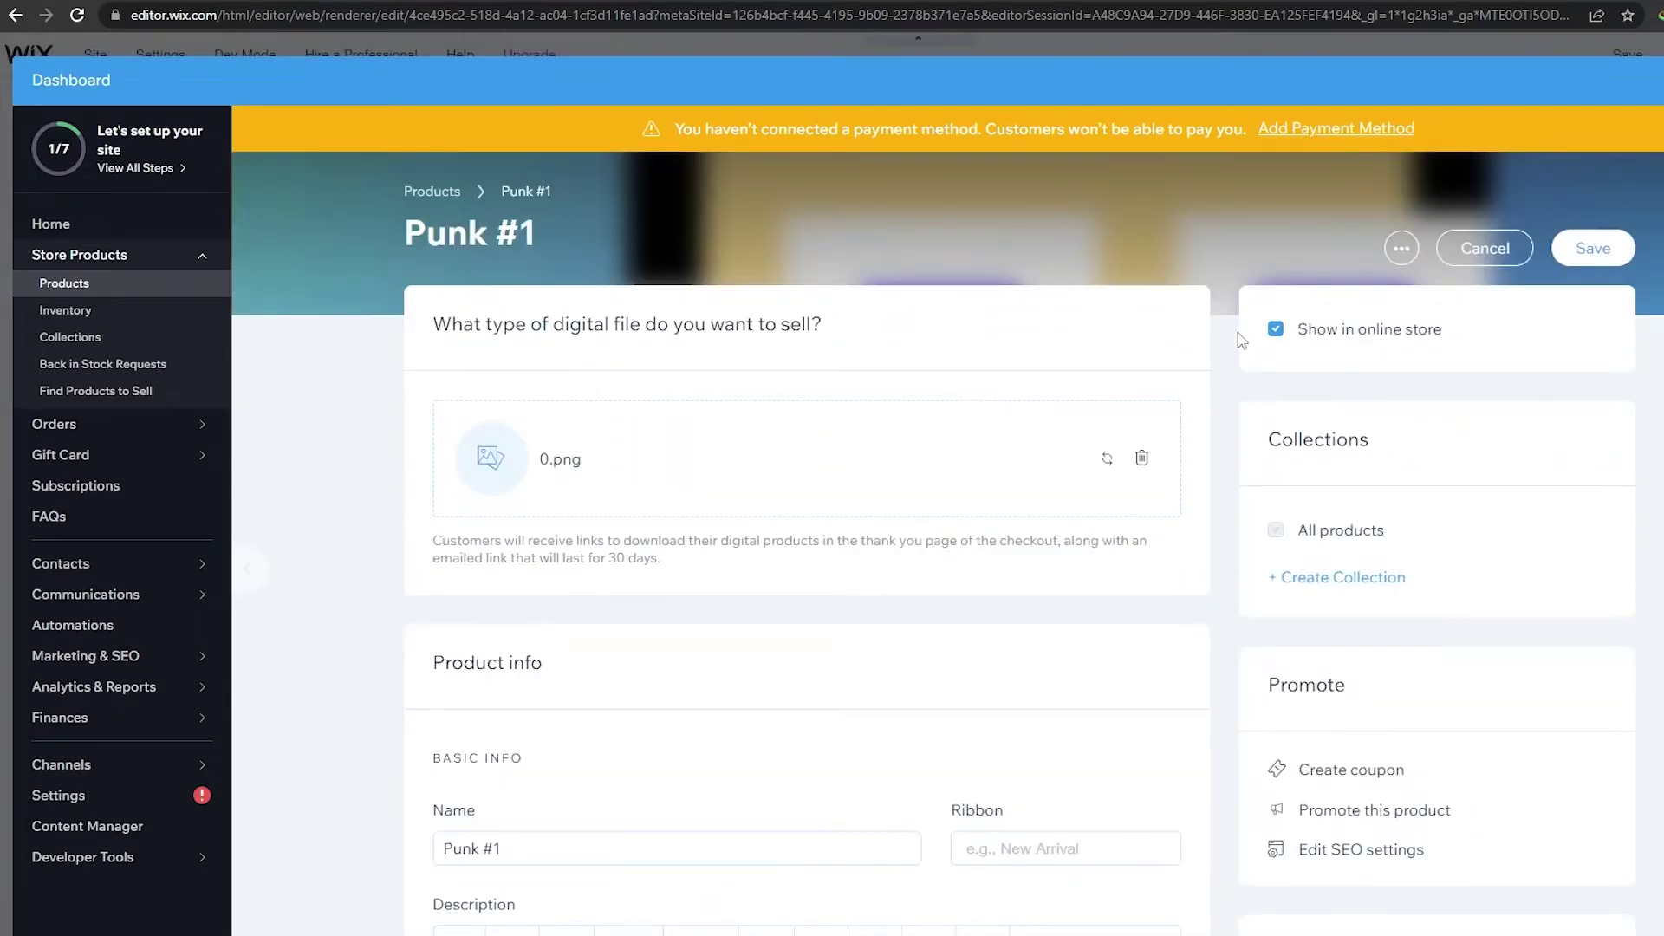
click(1560, 242)
Delete the contact section so the footer follows the subway photo strip
scroll(633, 527, down, 7)
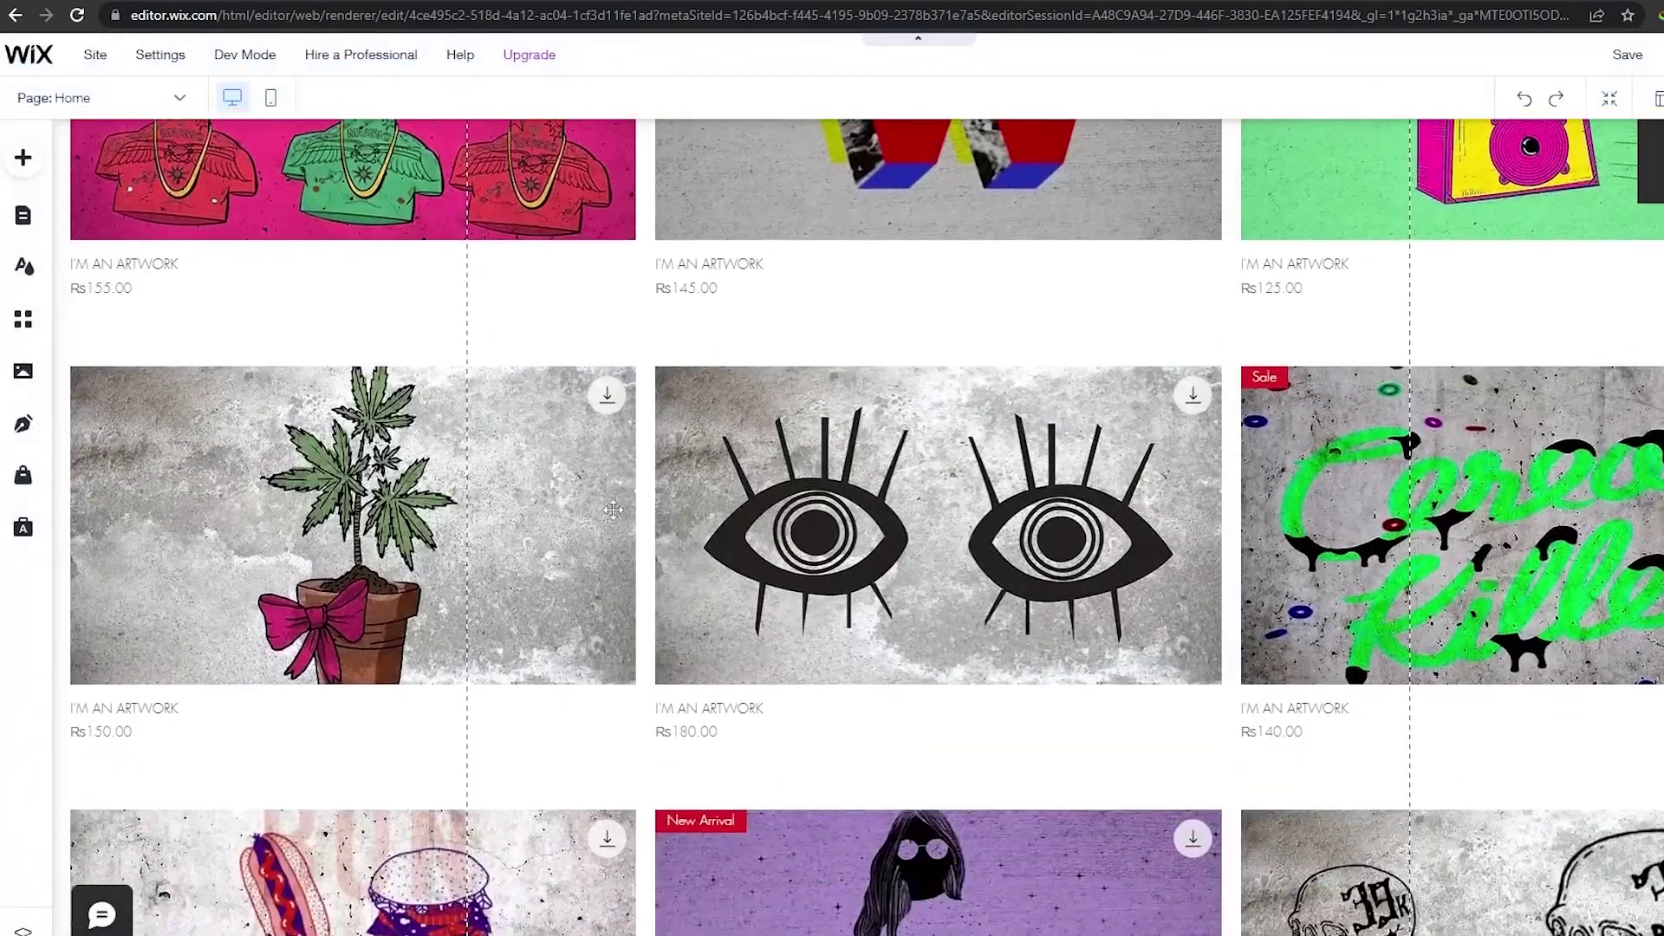
scroll(633, 526, down, 15)
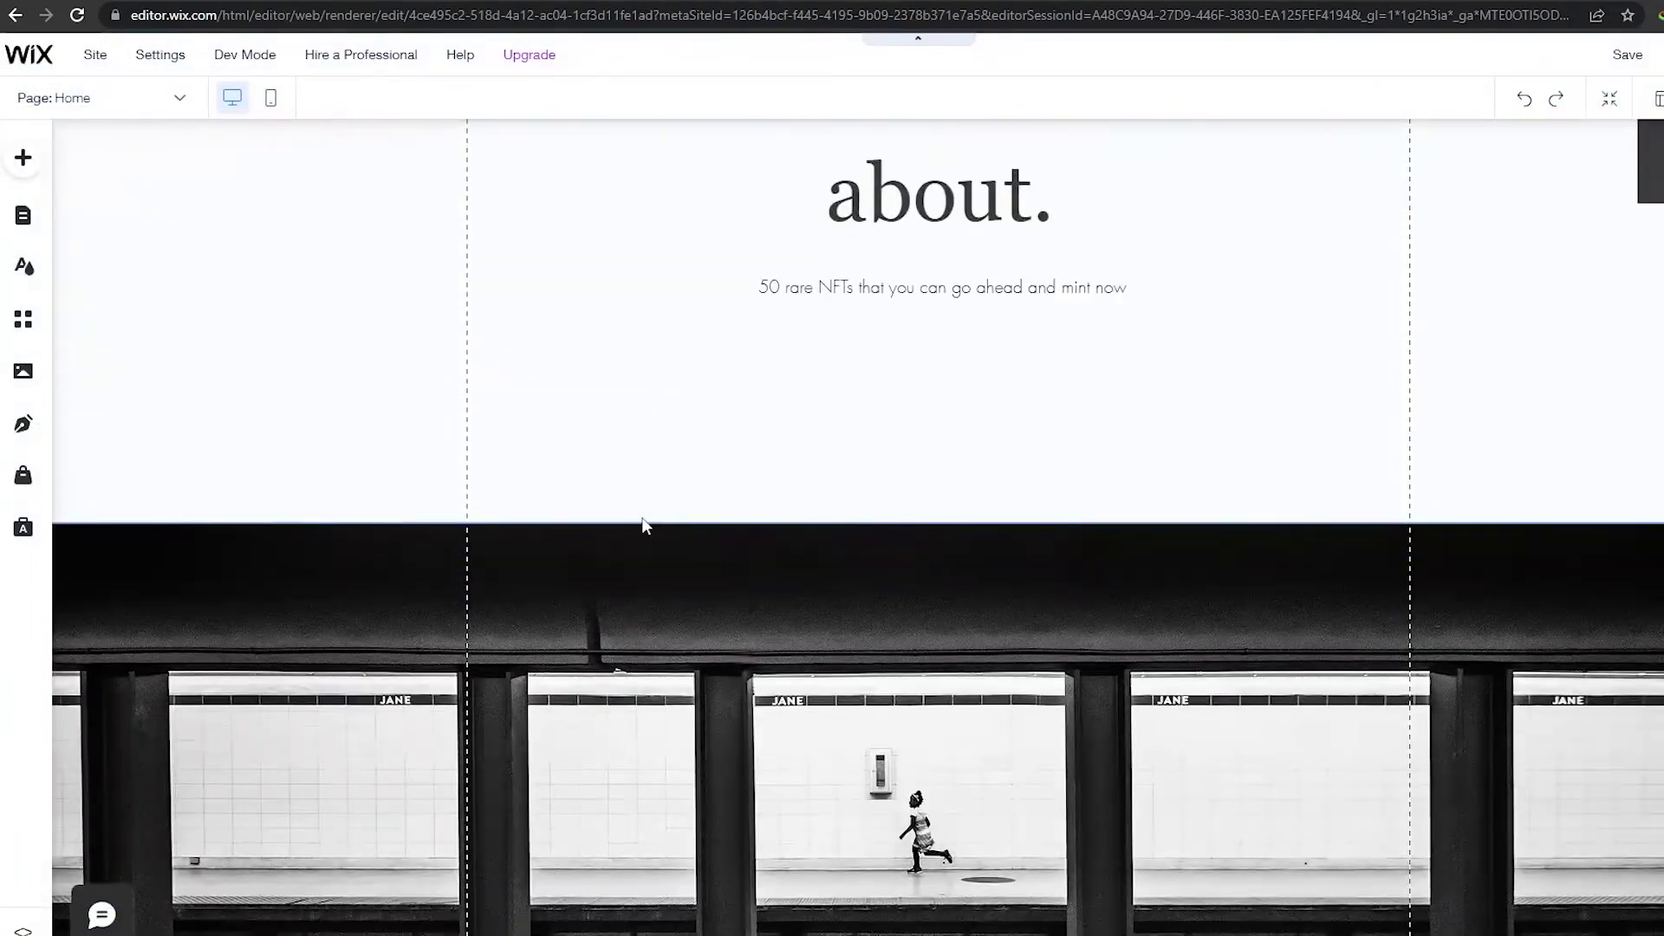
scroll(643, 521, down, 10)
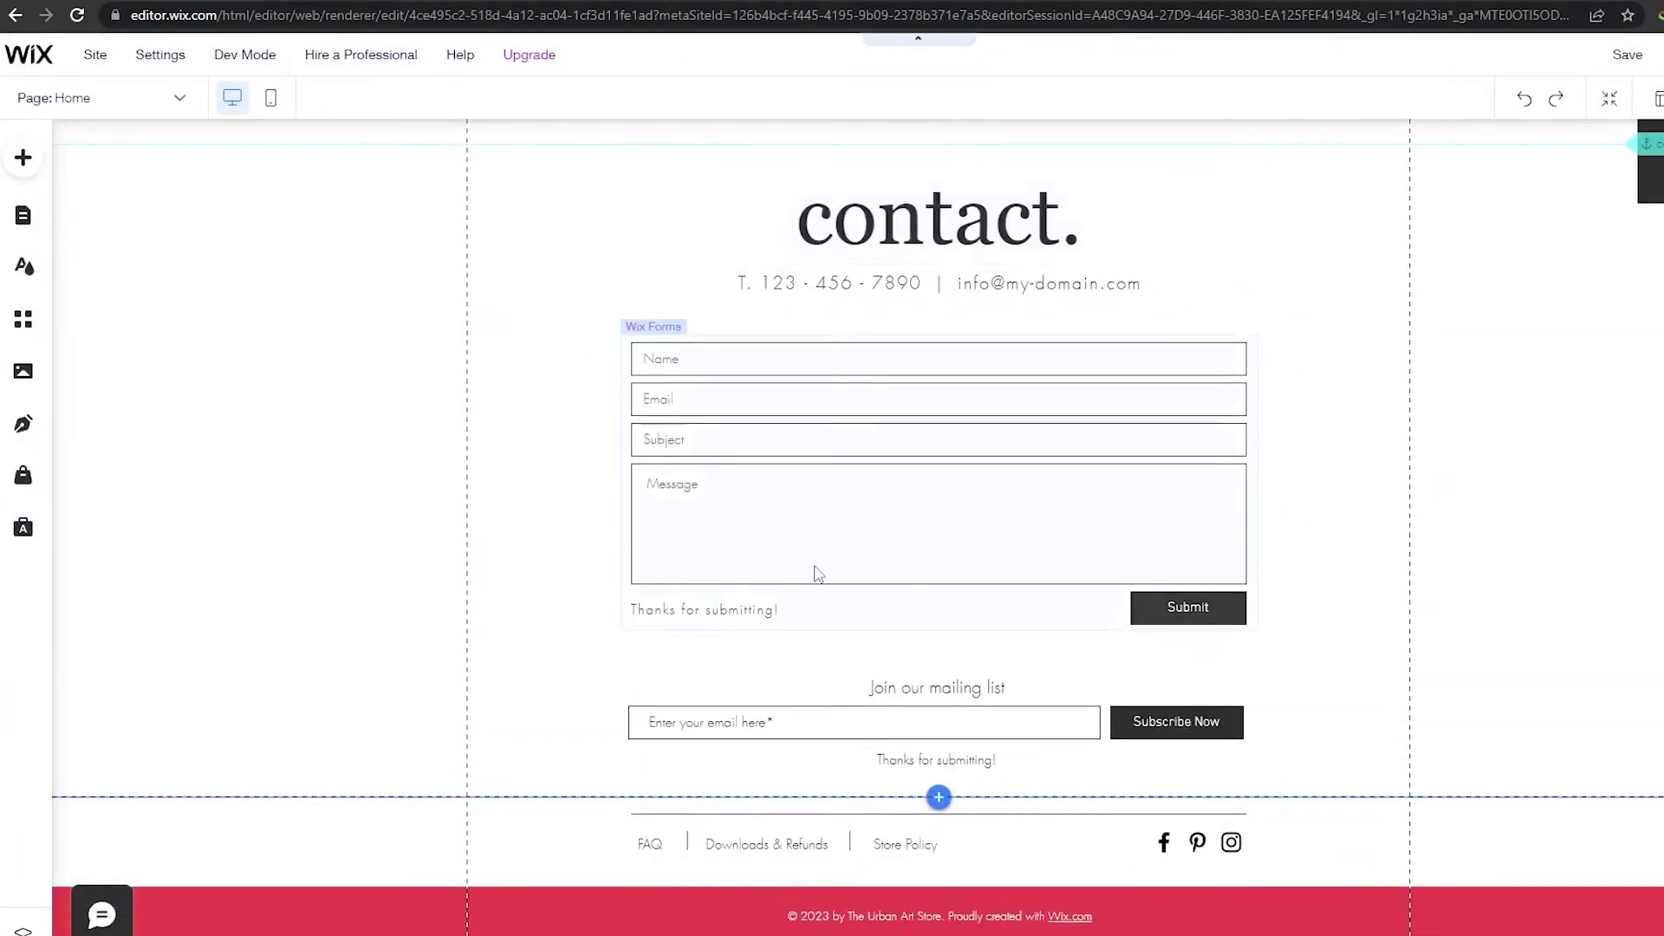
scroll(1053, 661, up, 4)
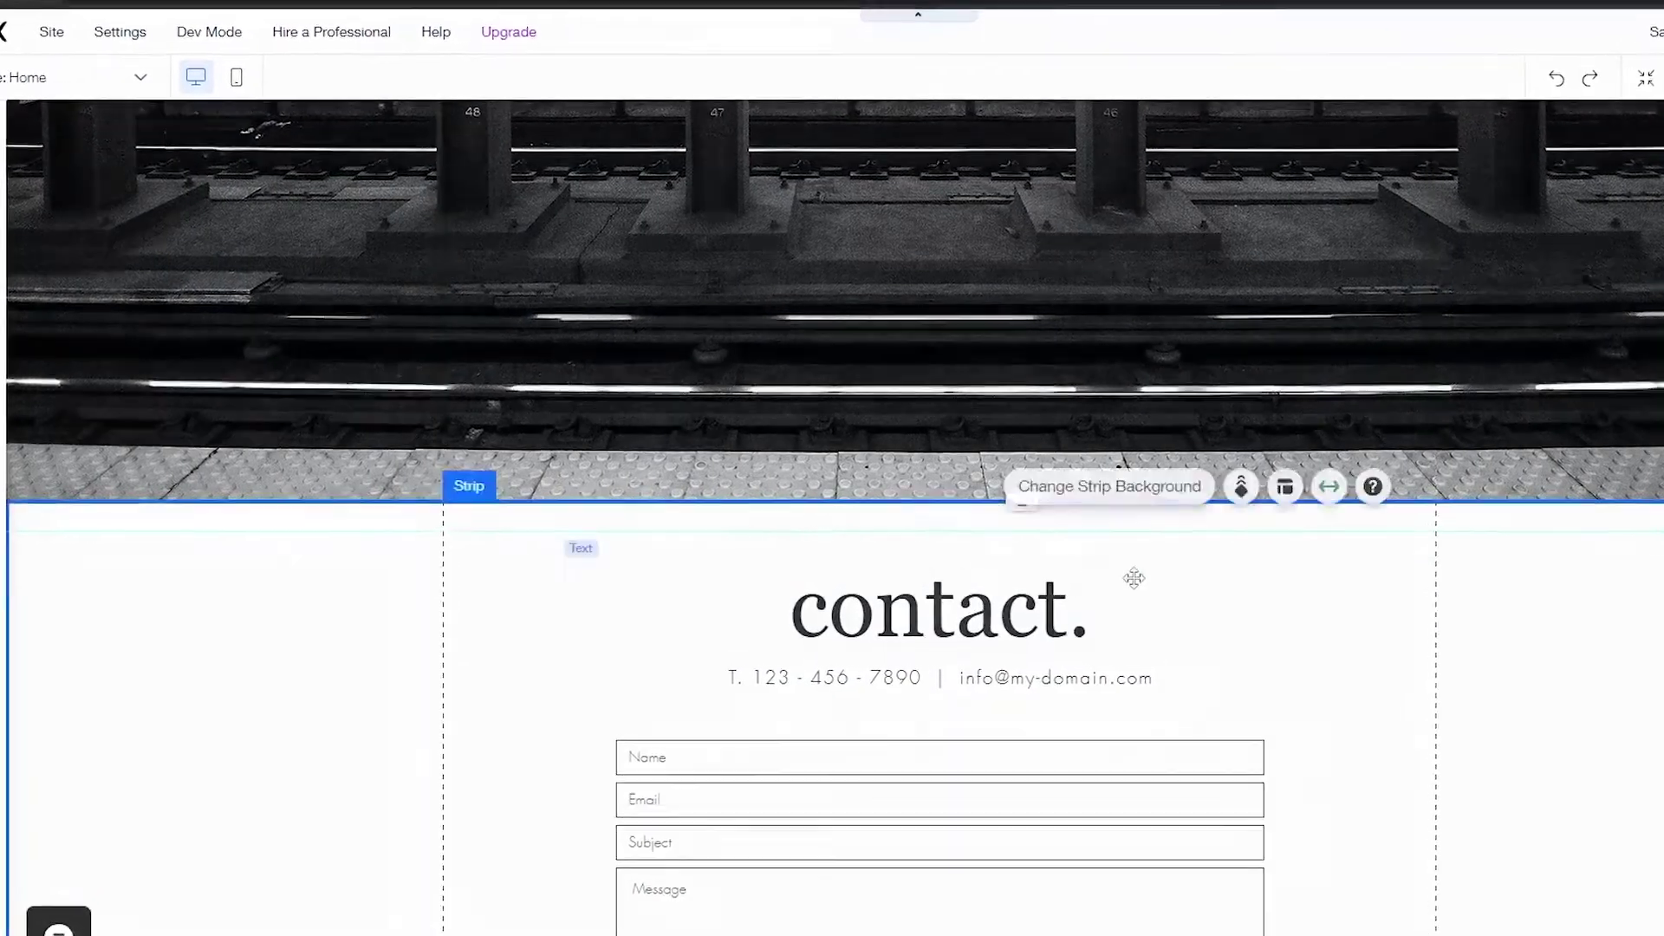
click(1300, 586)
click(1417, 589)
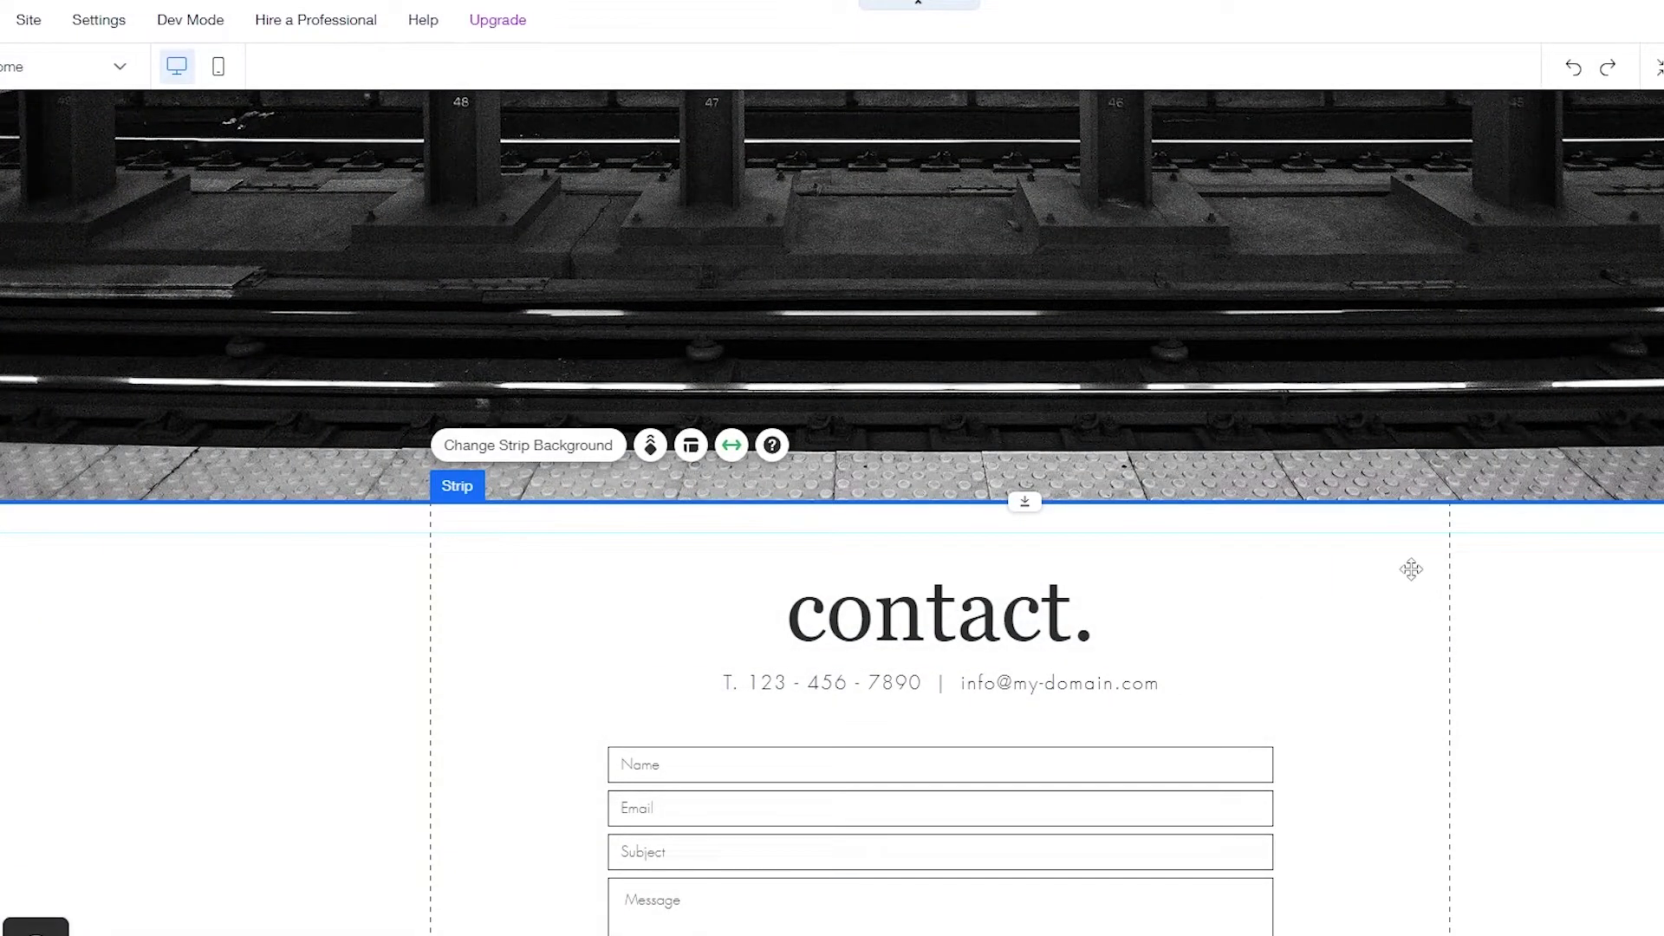
key(Delete)
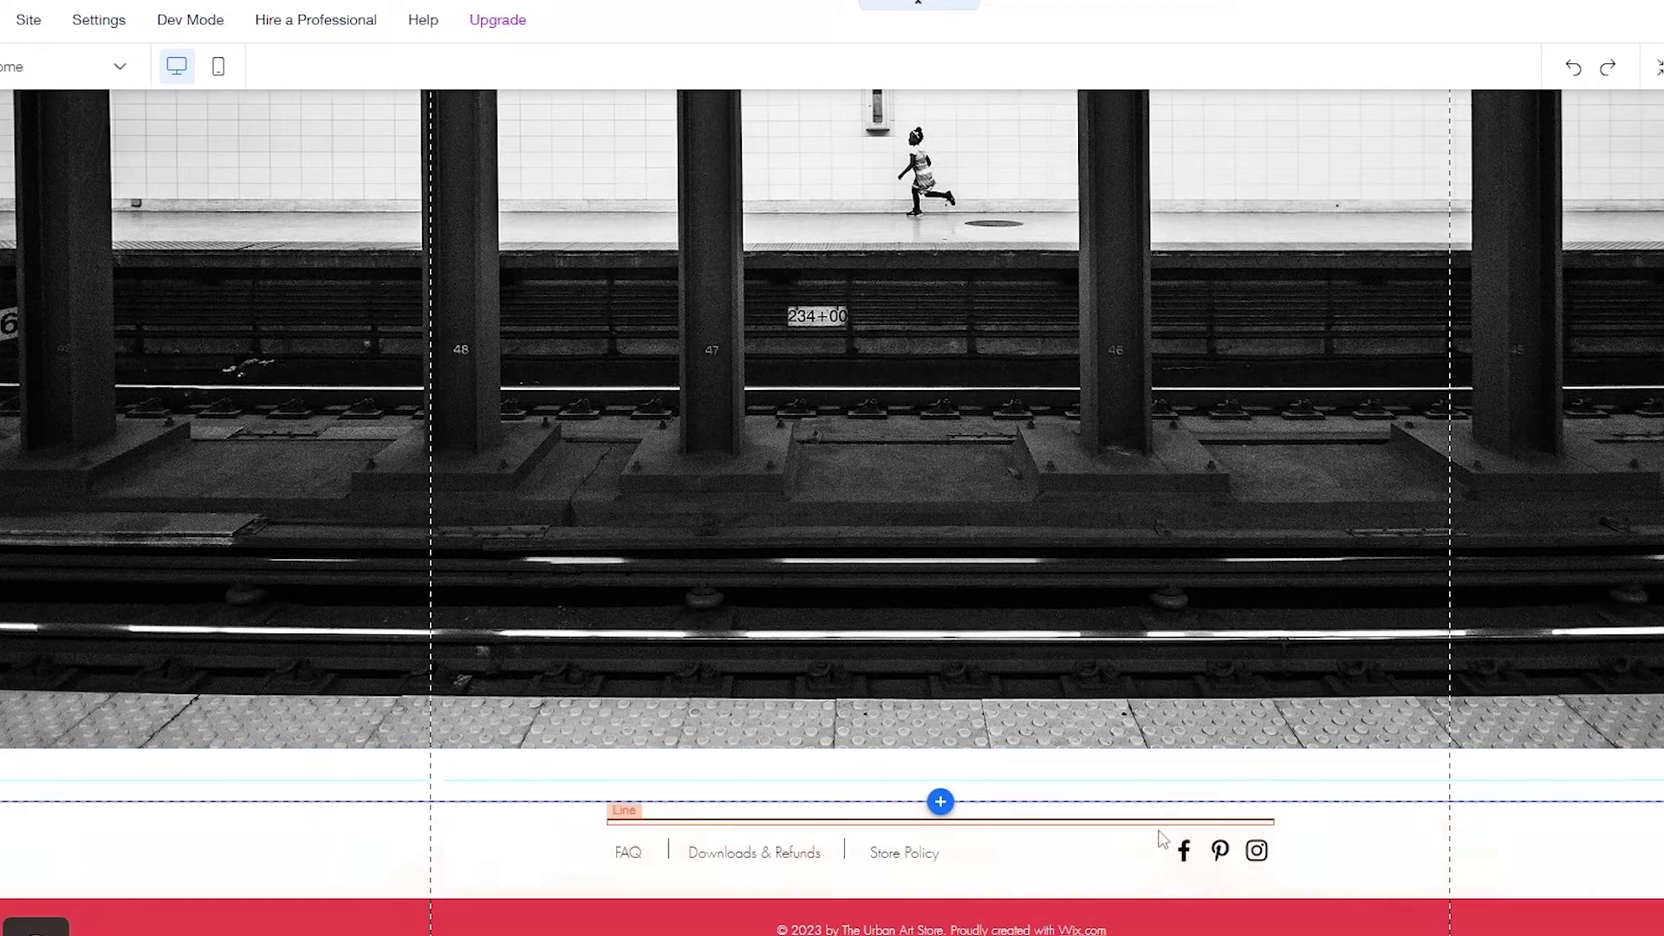
click(1053, 846)
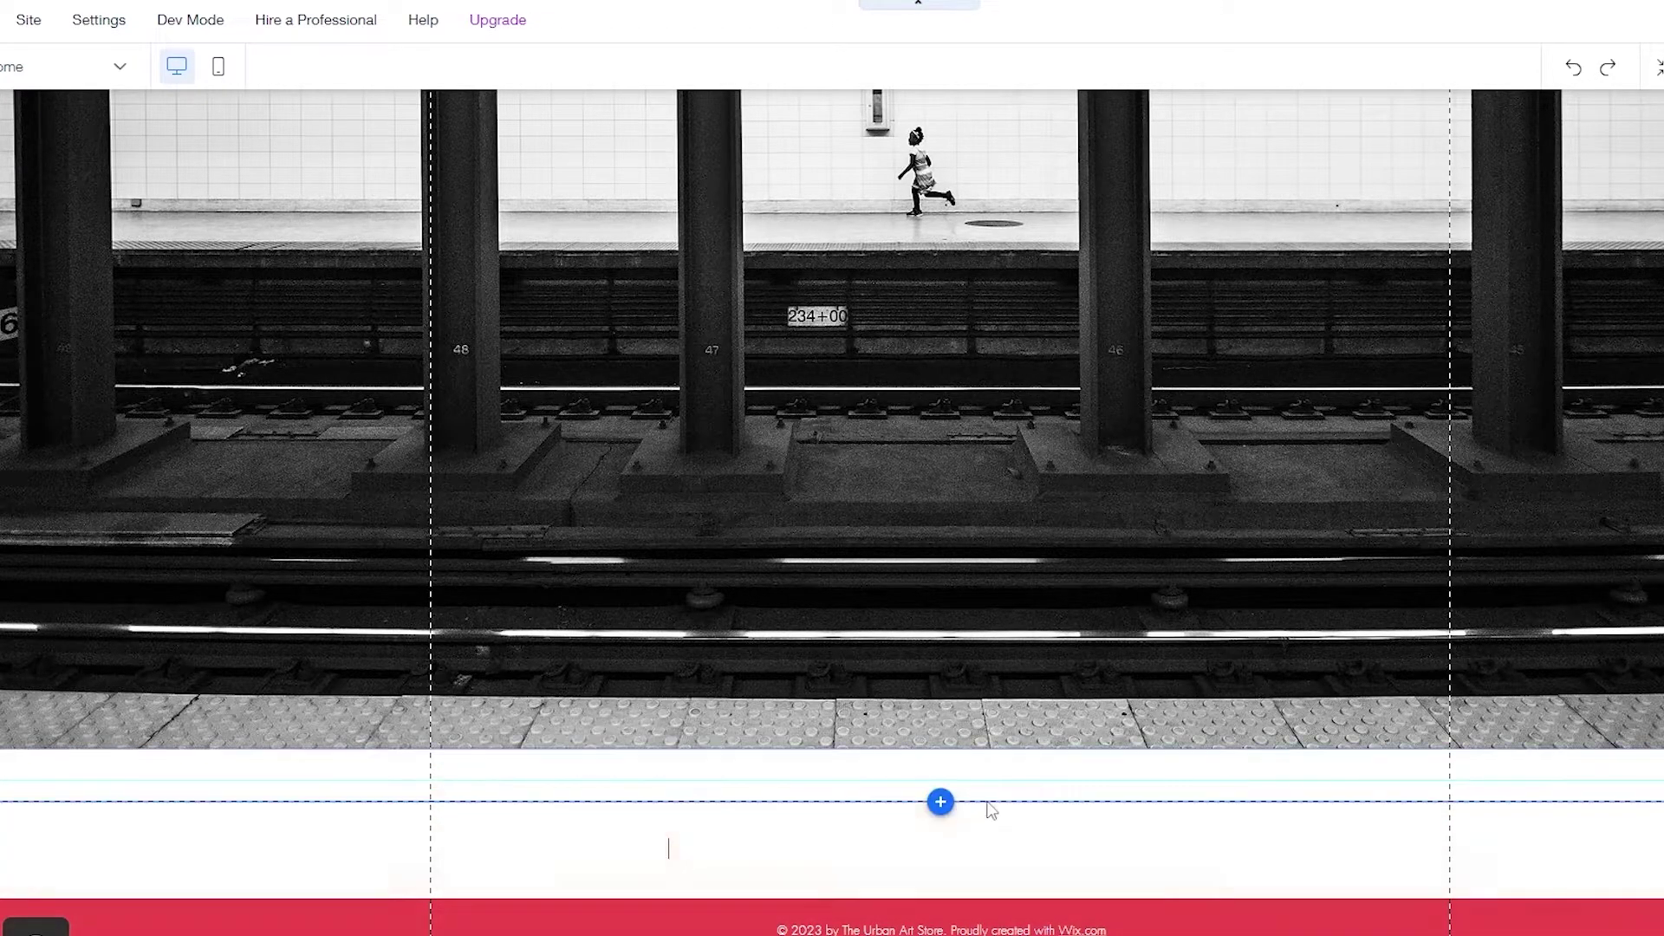
click(989, 811)
scroll(1023, 853, up, 15)
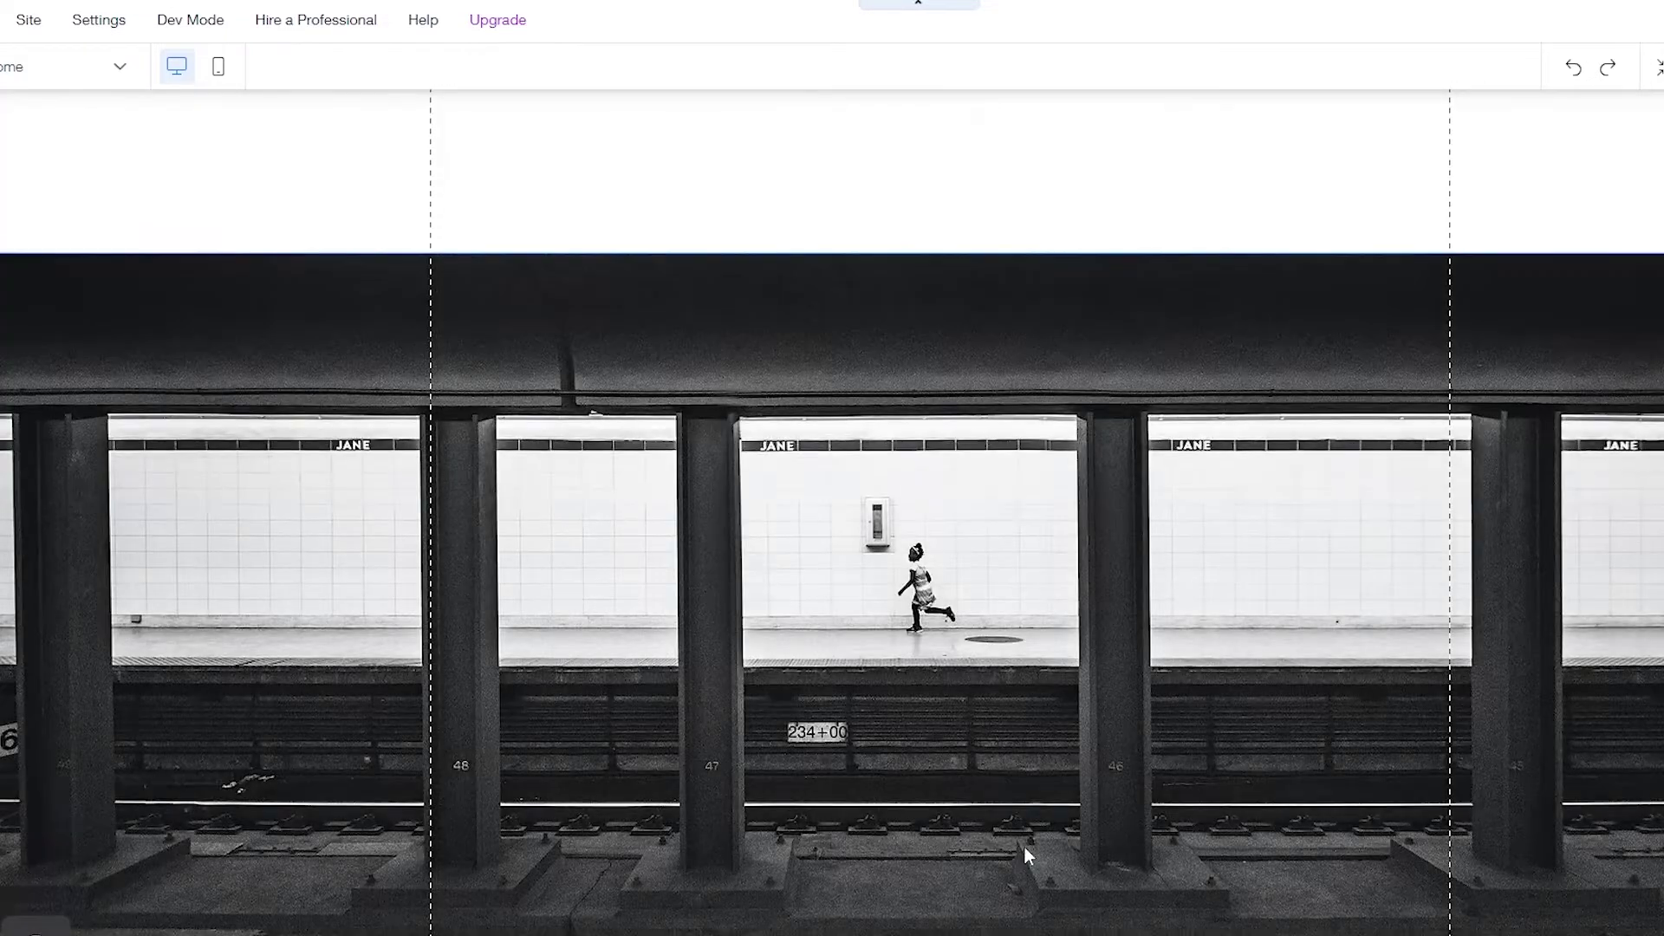
scroll(1021, 862, up, 10)
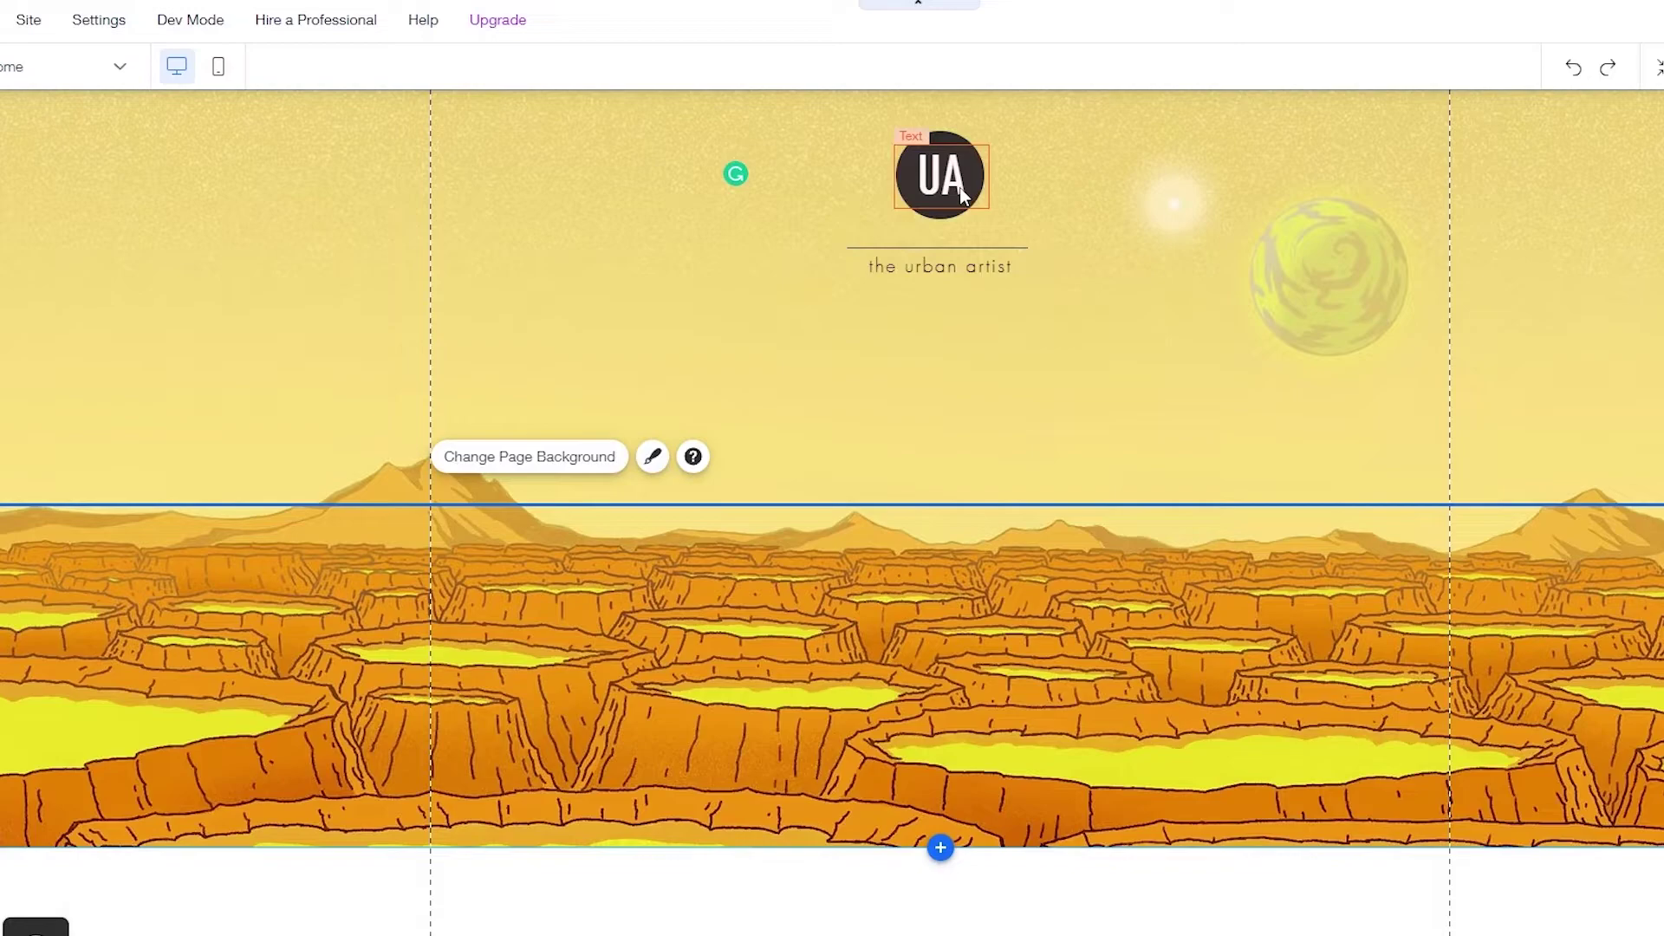
Publish the site, choosing to connect your own customized domain, and save and continue
click(962, 165)
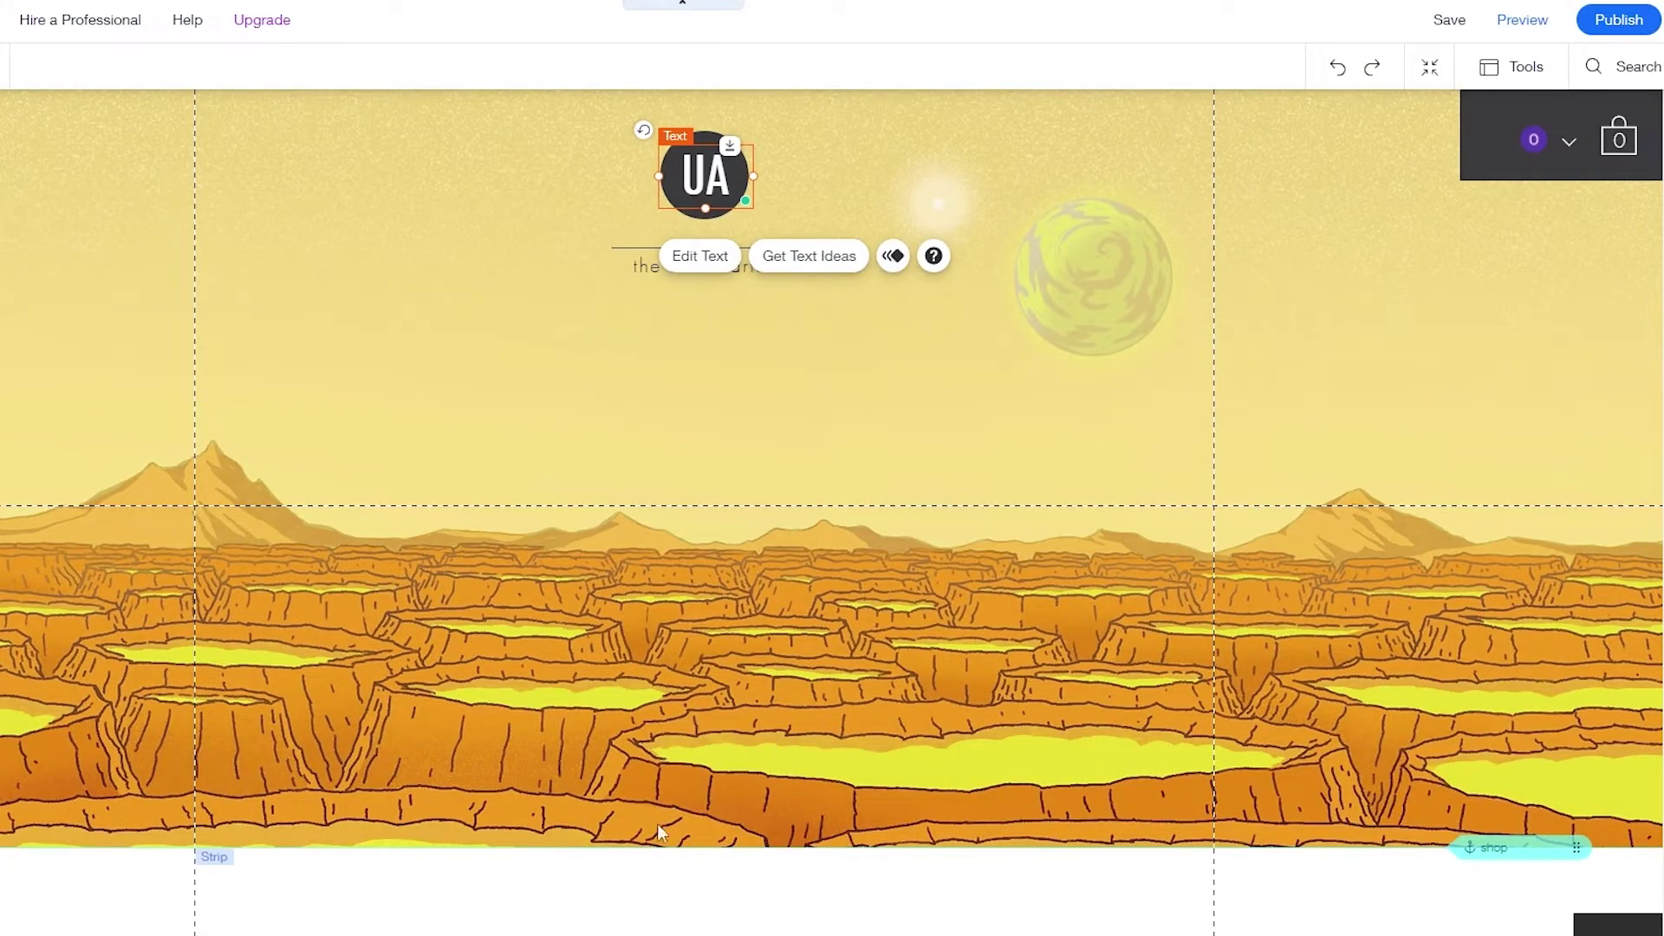
click(1618, 19)
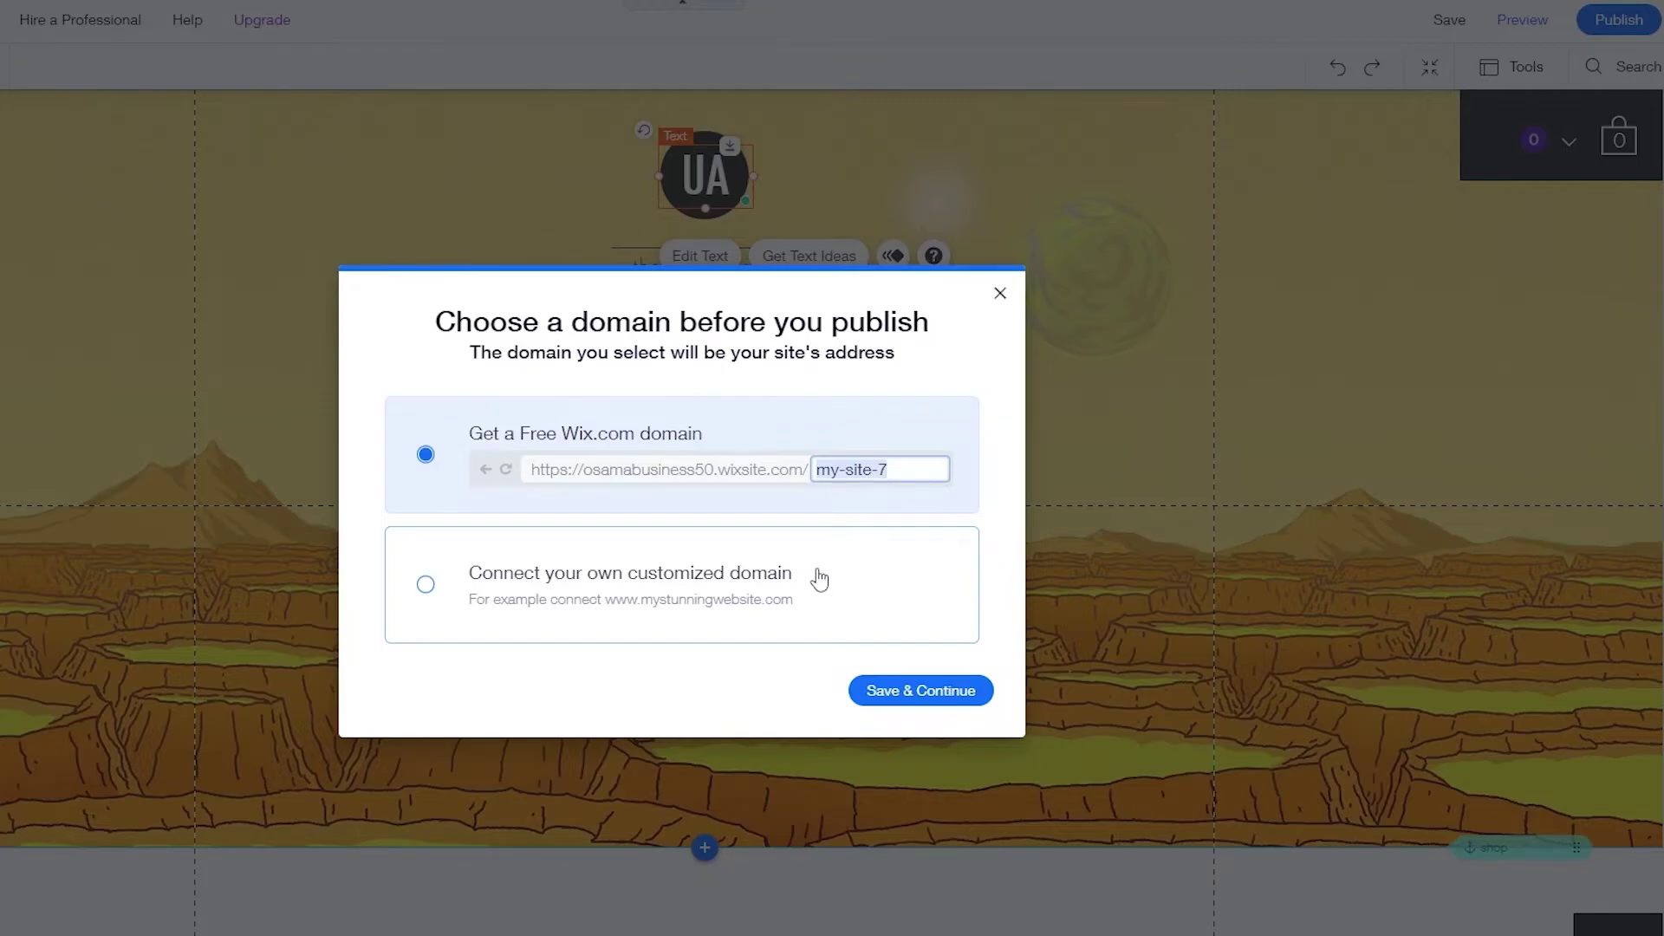
click(896, 654)
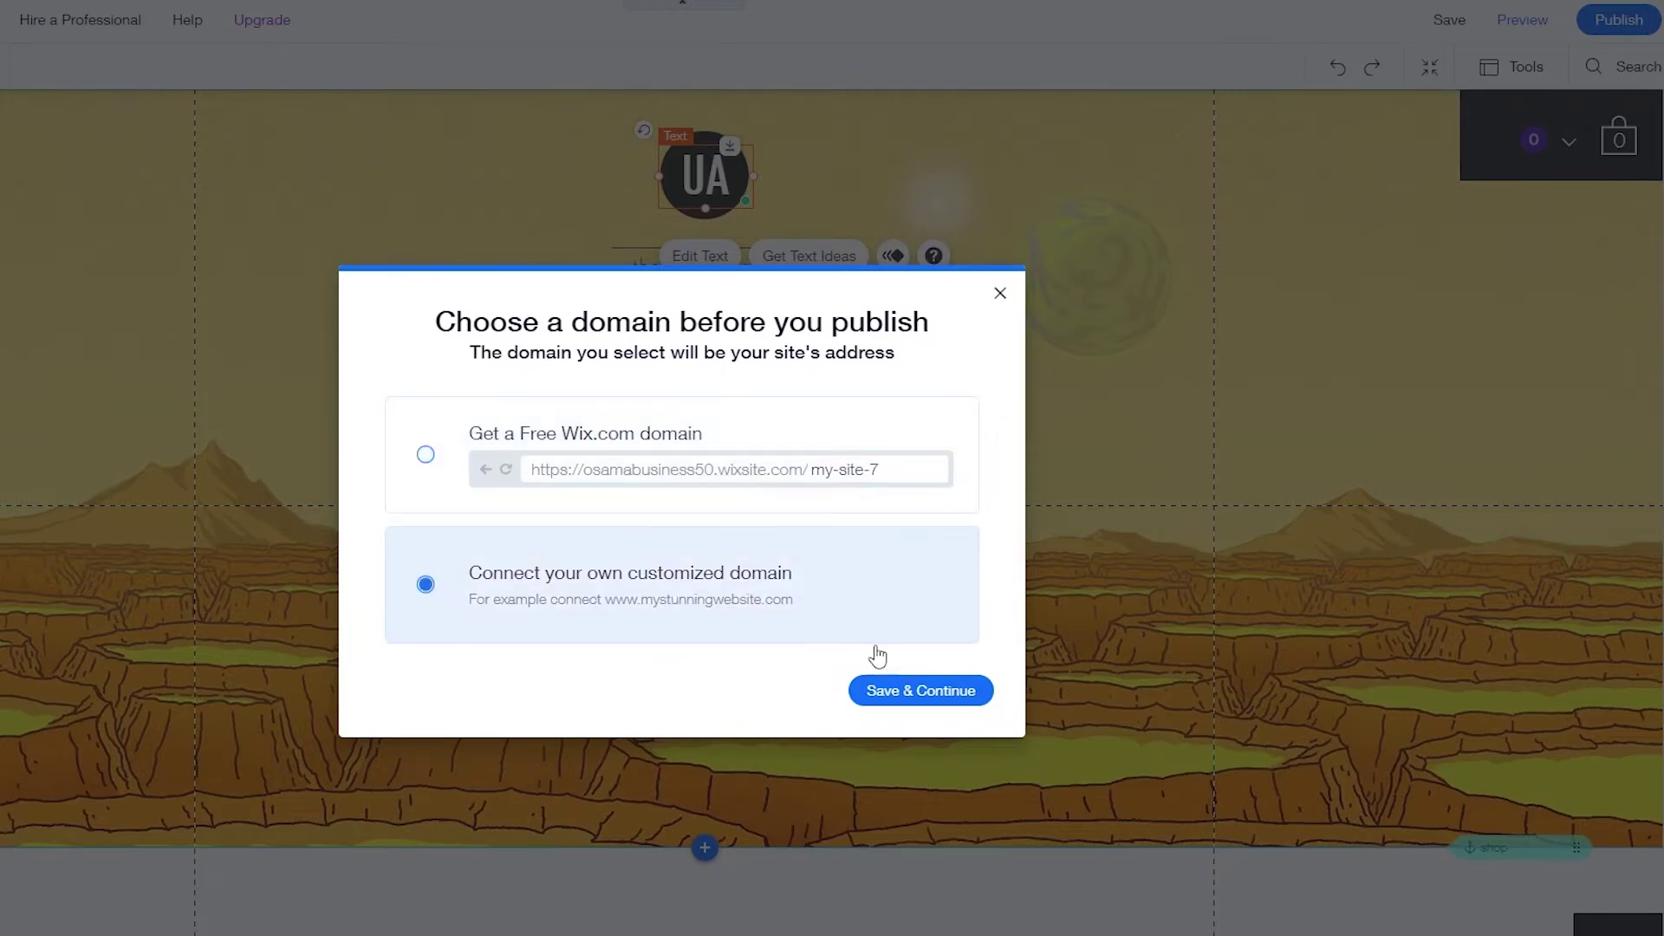
click(919, 691)
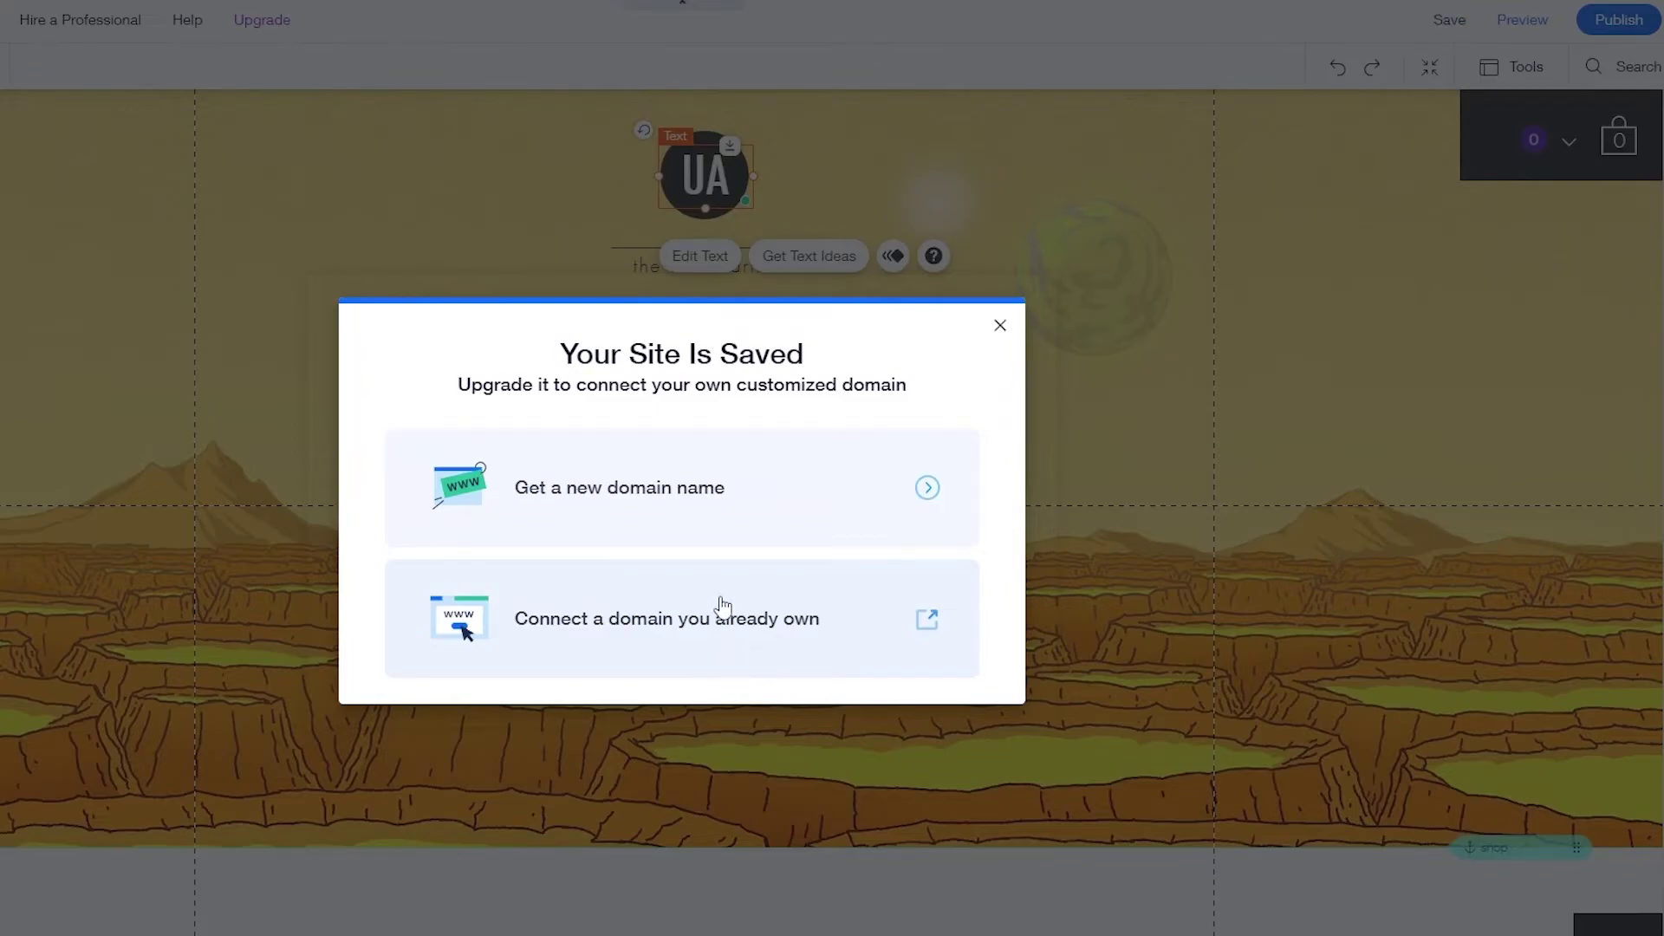
Choose a new domain and compare Business plans: VIP US$35, Unlimited US$25, Basic US$17
click(696, 514)
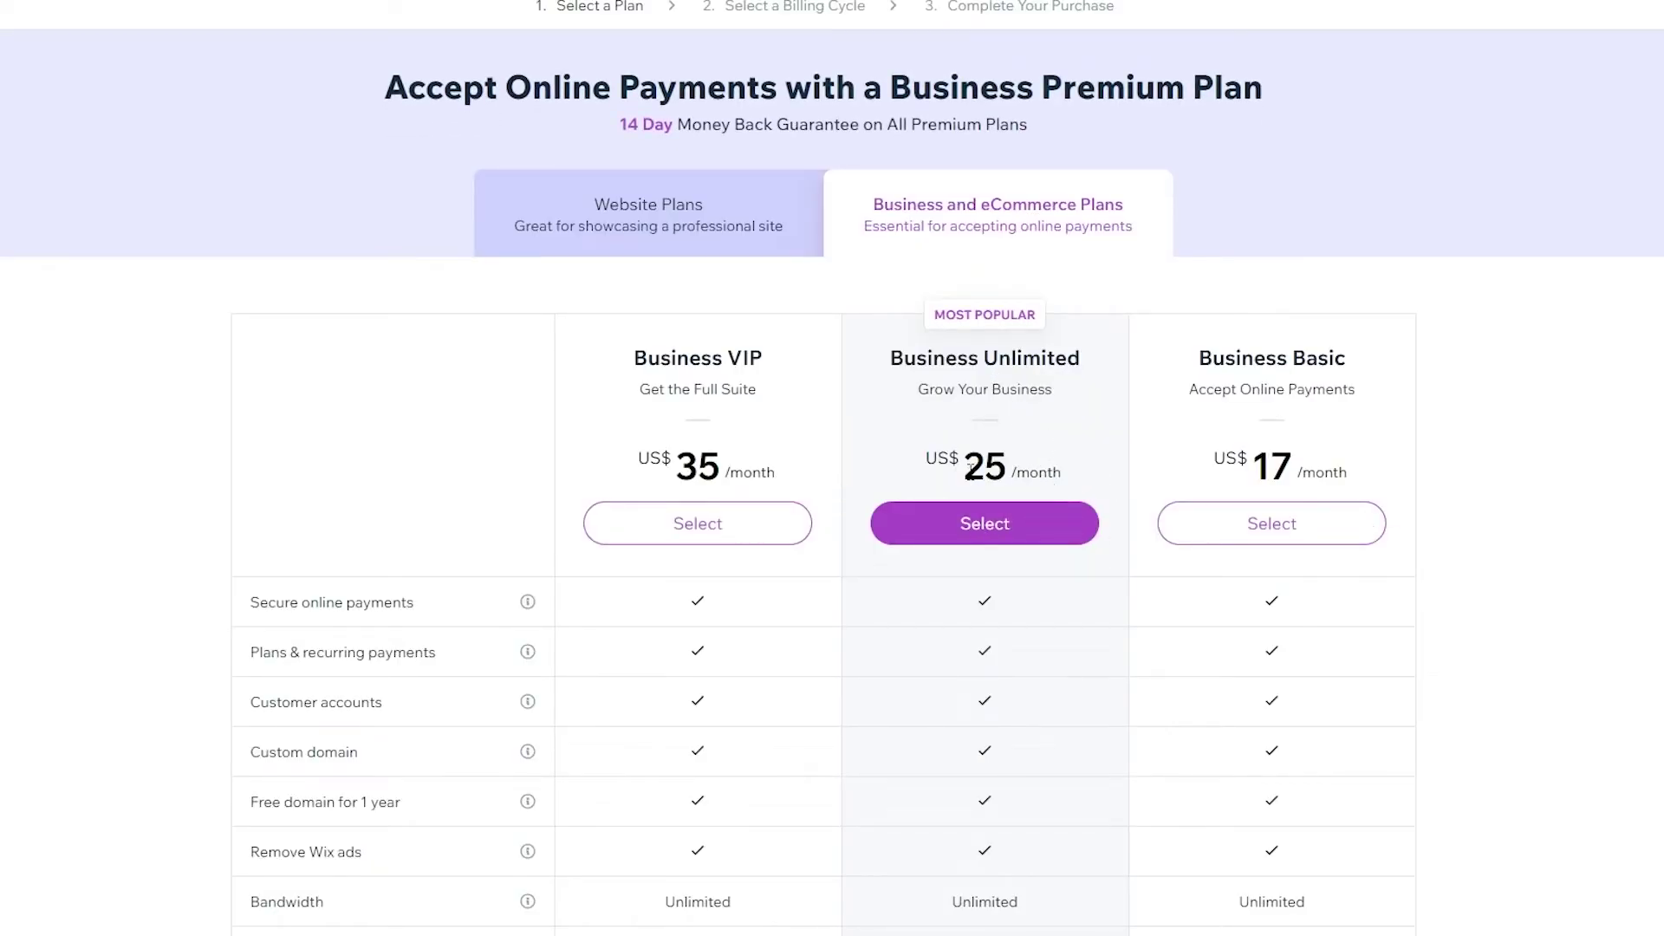
drag(969, 468, 1017, 475)
scroll(1014, 481, down, 5)
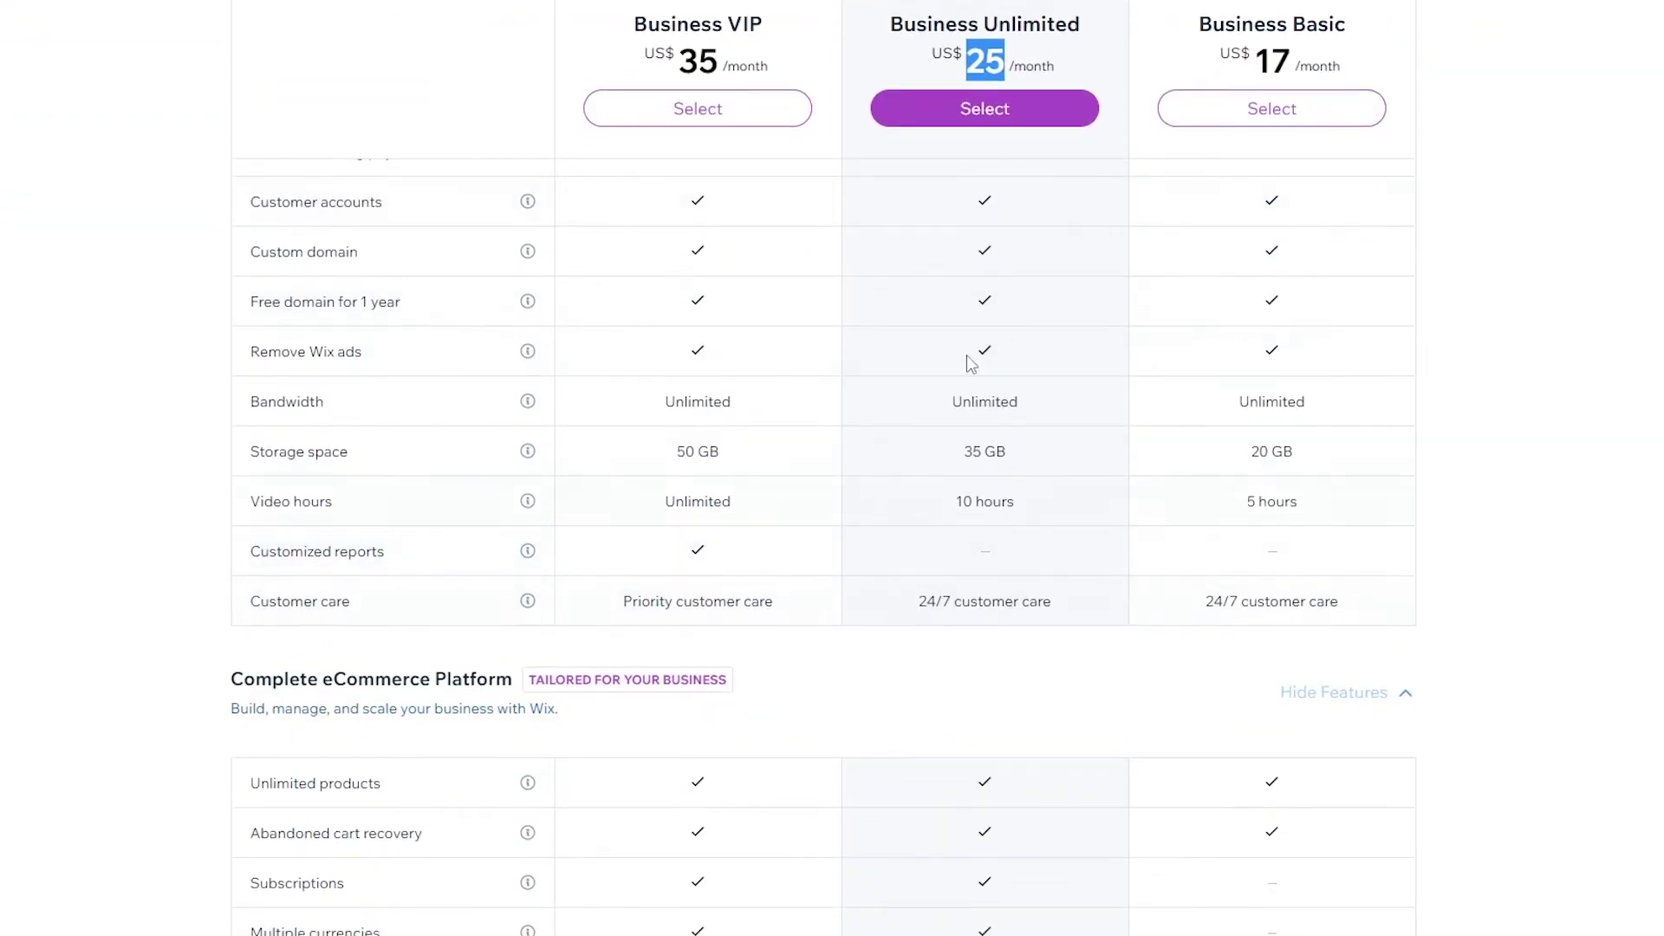
scroll(772, 489, down, 2)
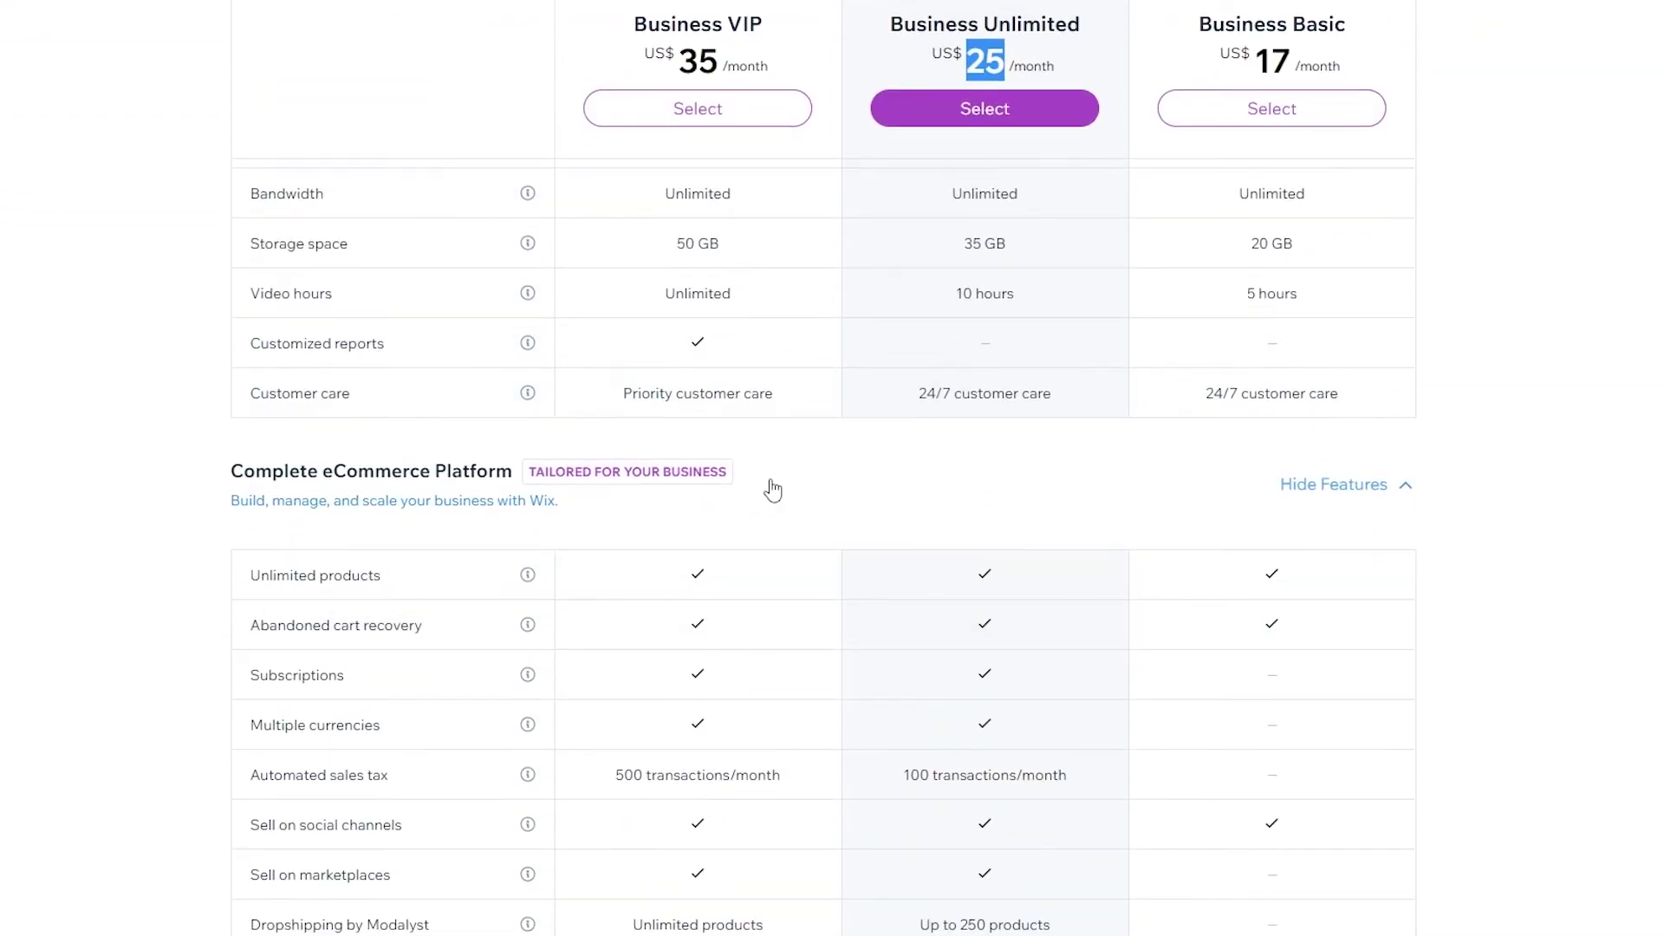